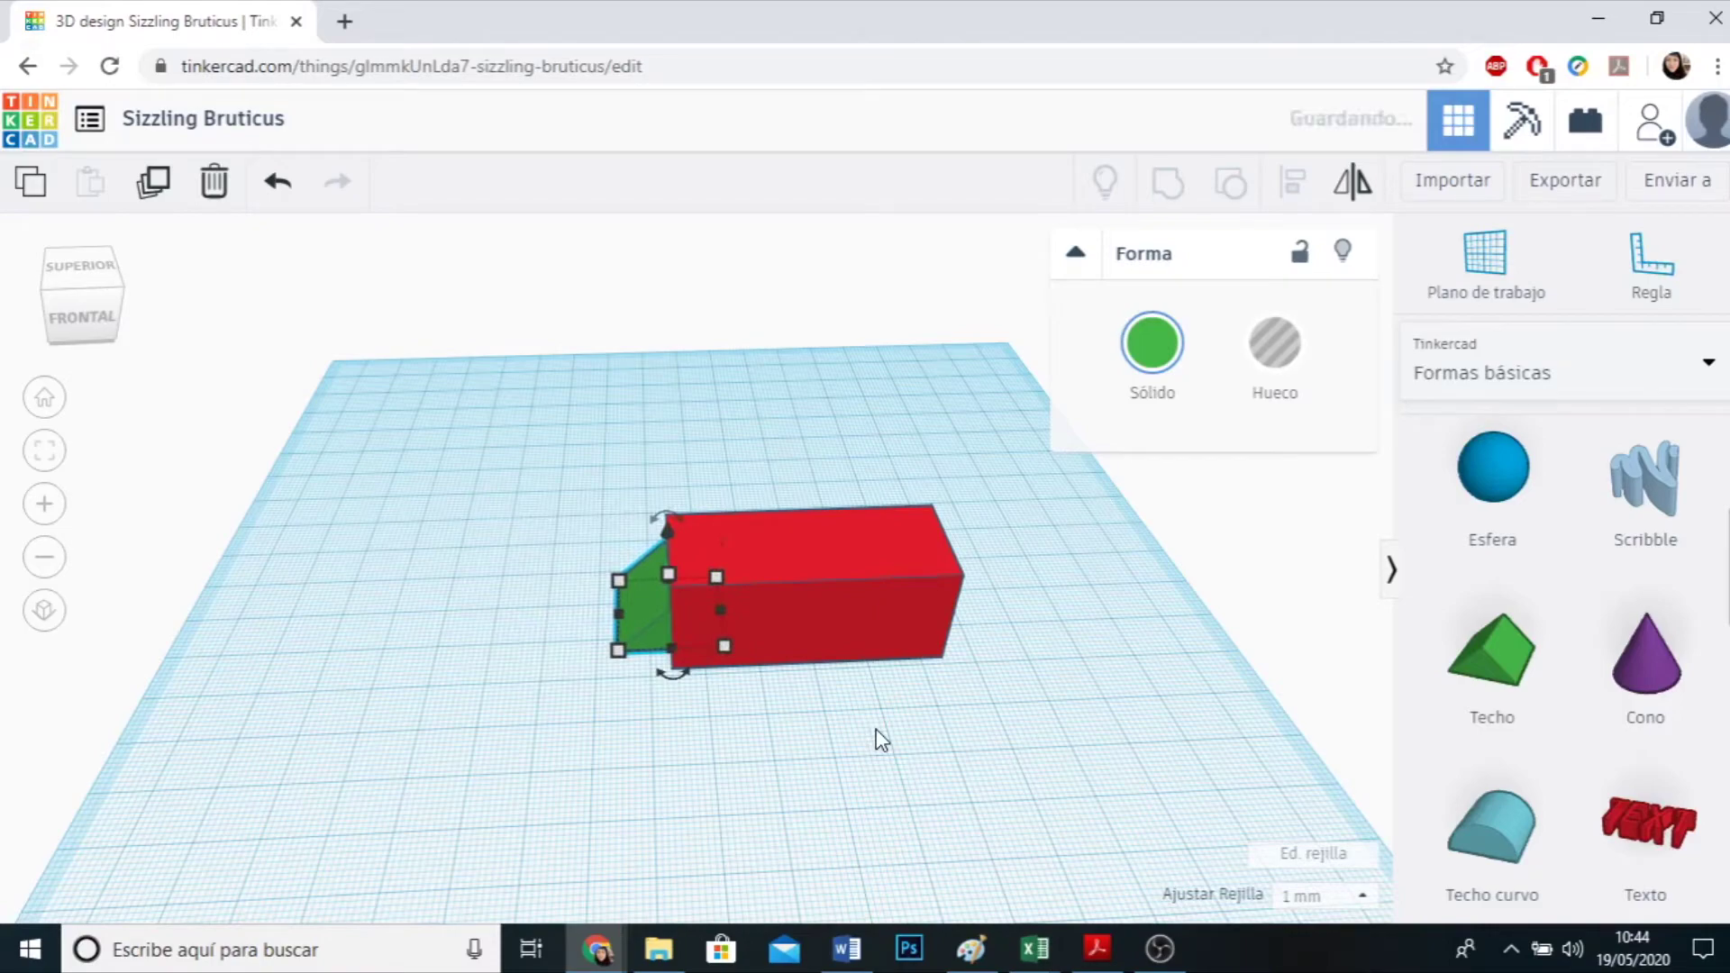
# Move the green roof shape until it sits against the sloping-end side of the red box, roughly aligned with its width.
pyautogui.click(776, 799)
pyautogui.moveTo(775, 799); pyautogui.dragTo(961, 765, button='right')
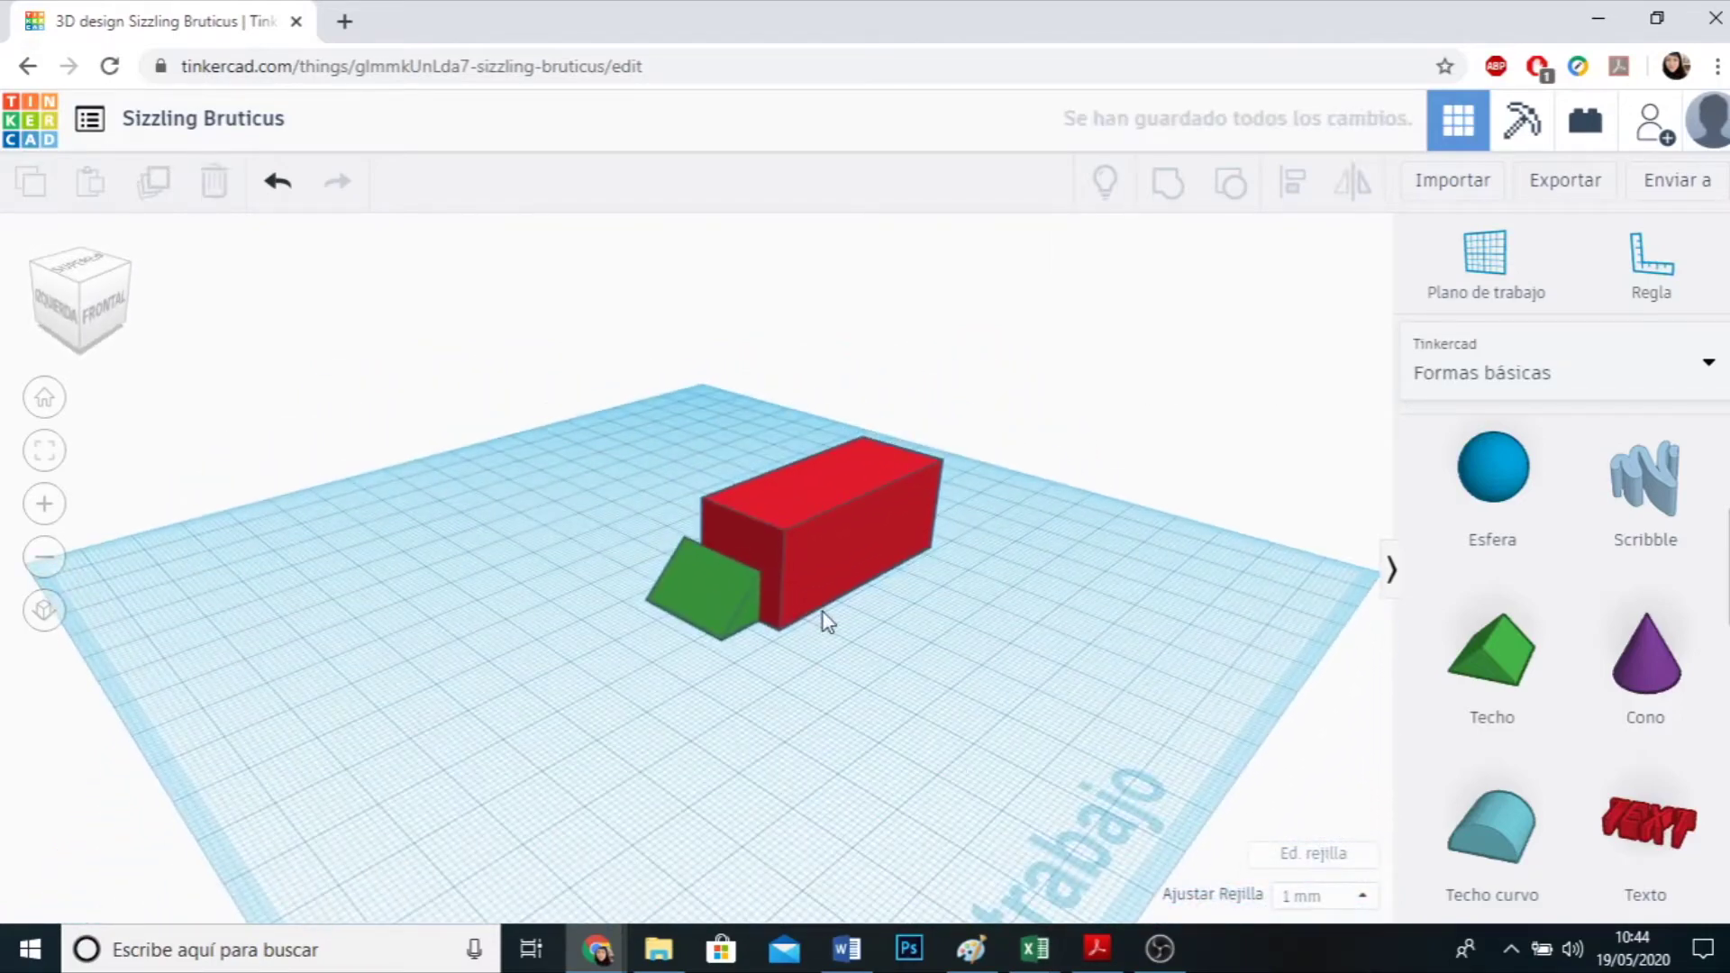
pyautogui.scroll(4, 824, 609)
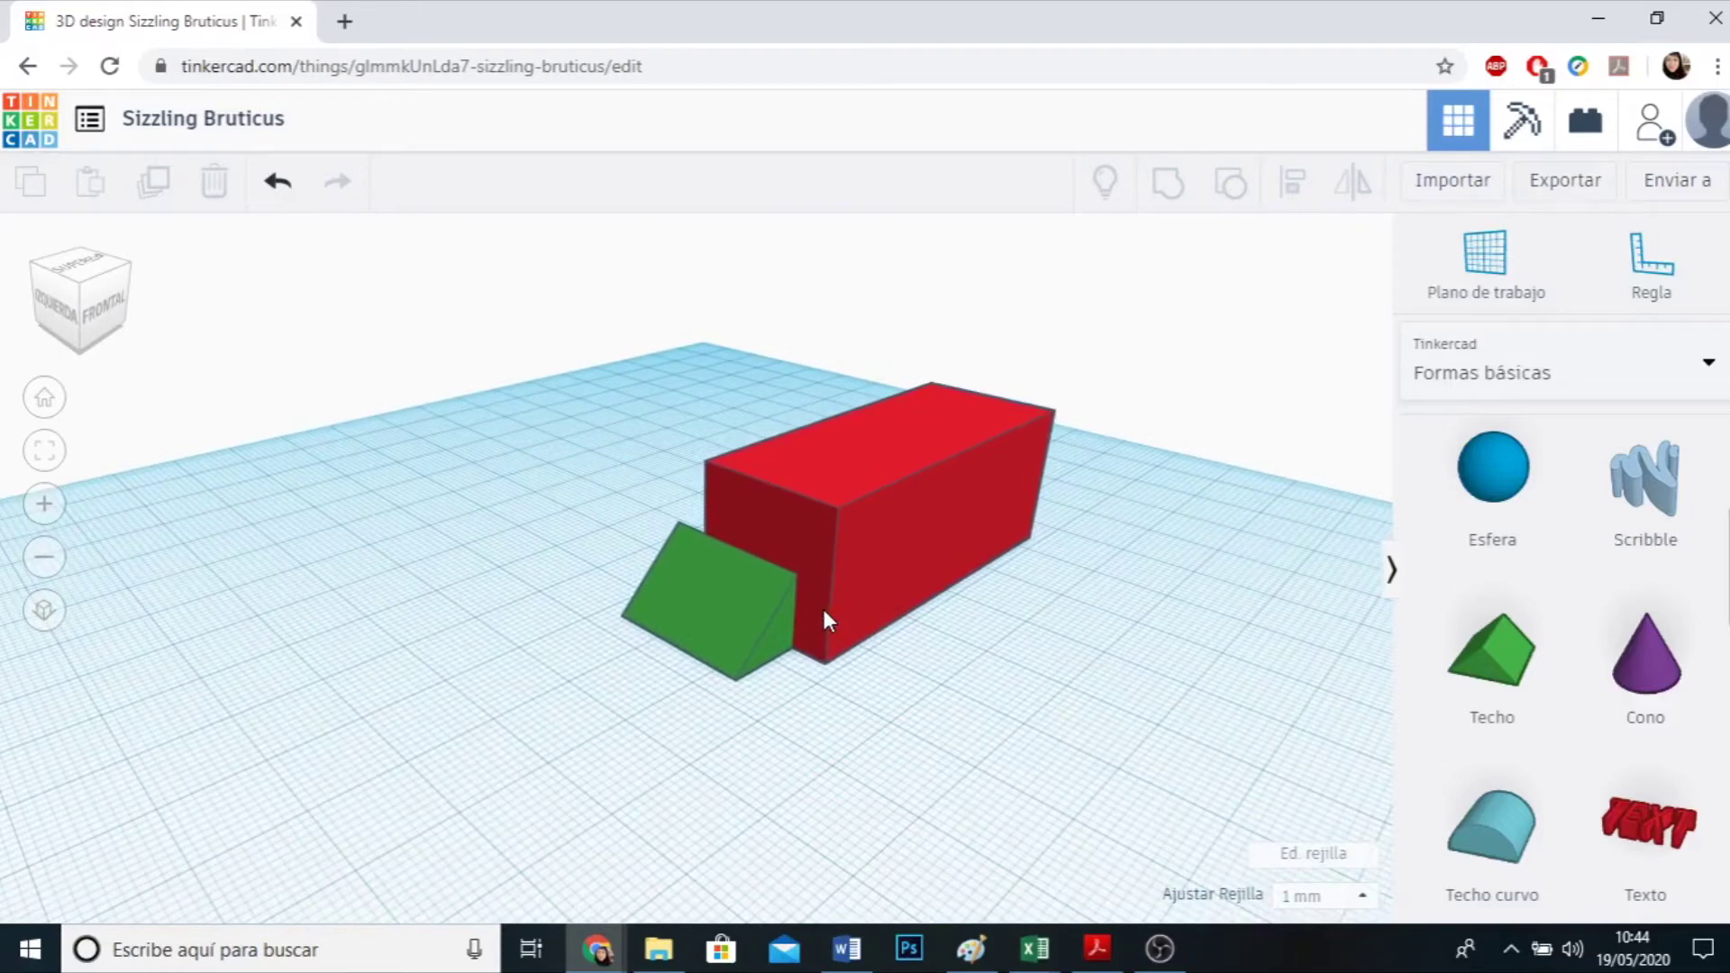
pyautogui.click(707, 625)
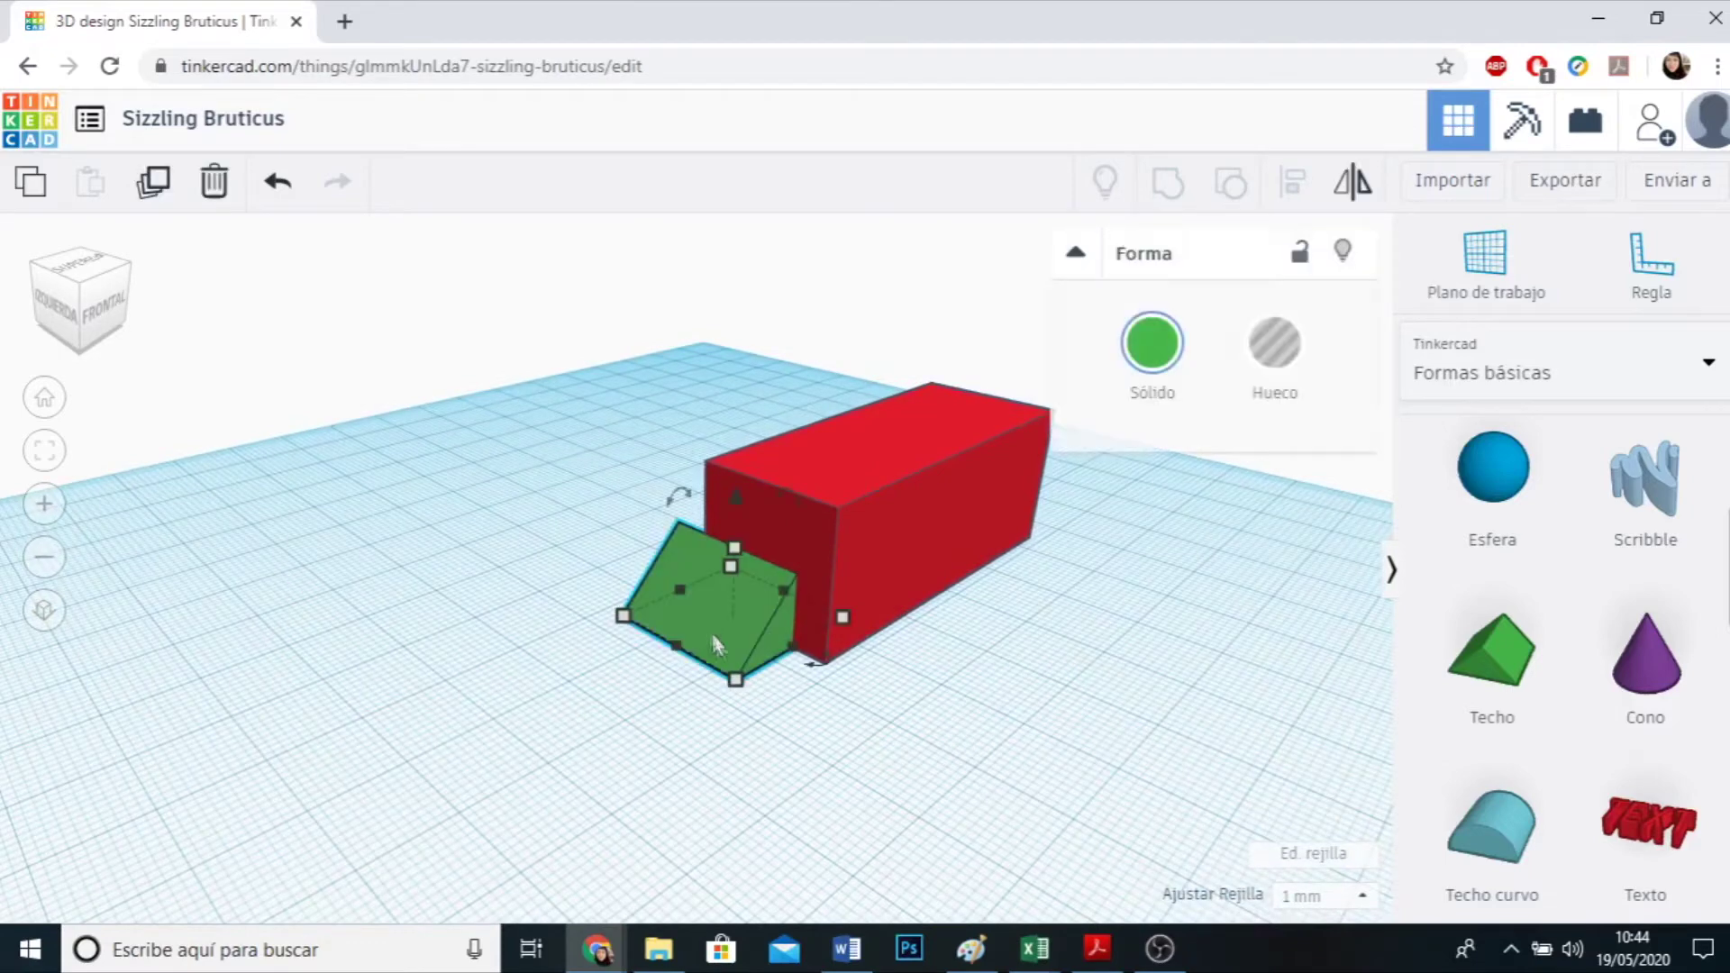
pyautogui.moveTo(717, 648); pyautogui.dragTo(750, 647)
pyautogui.press('Down')
pyautogui.press('Down')
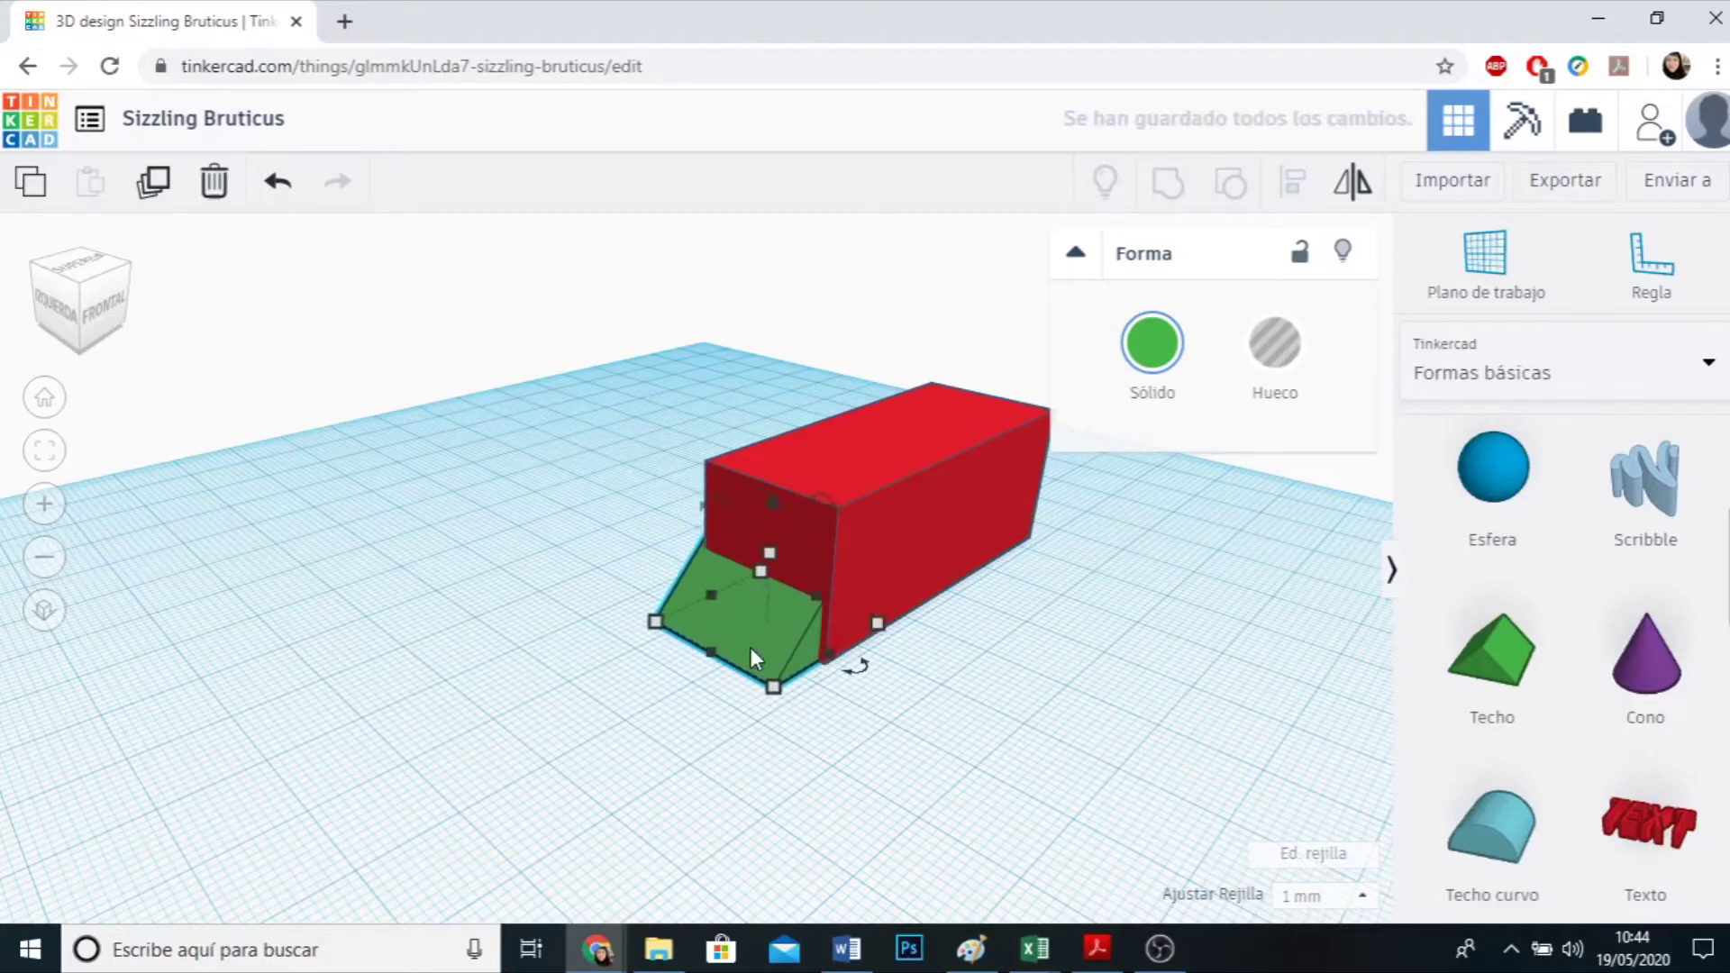
pyautogui.press('Down')
pyautogui.press('Right')
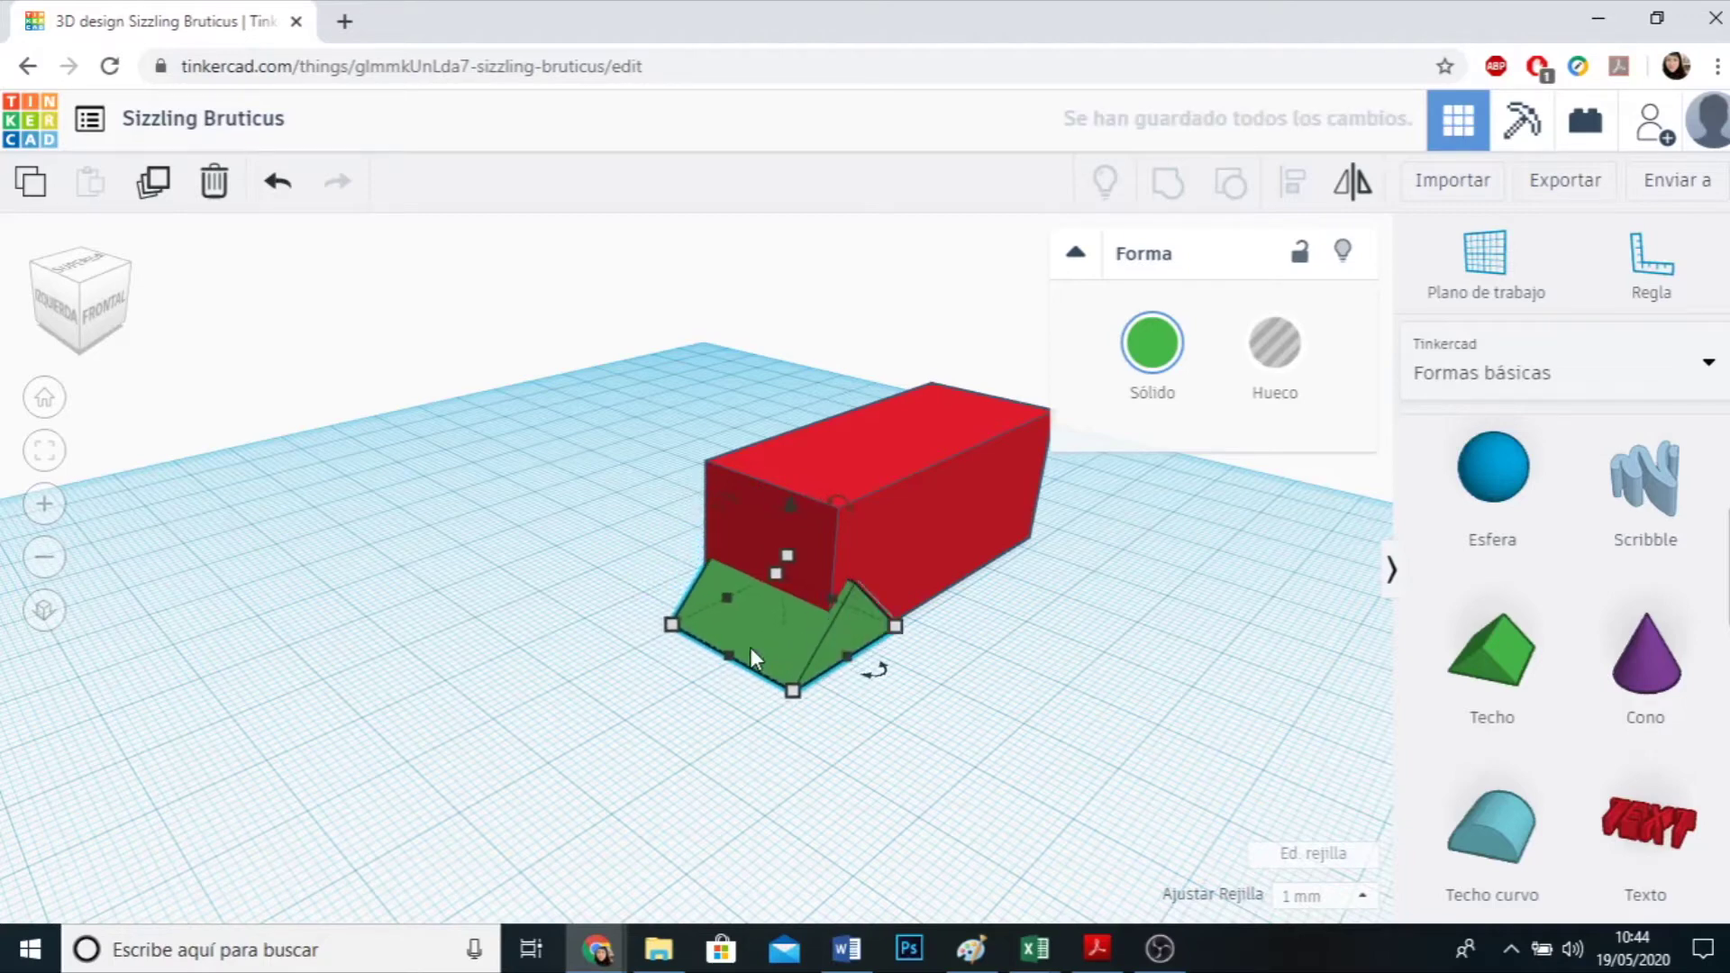
pyautogui.press('Up')
pyautogui.moveTo(782, 620); pyautogui.dragTo(753, 640)
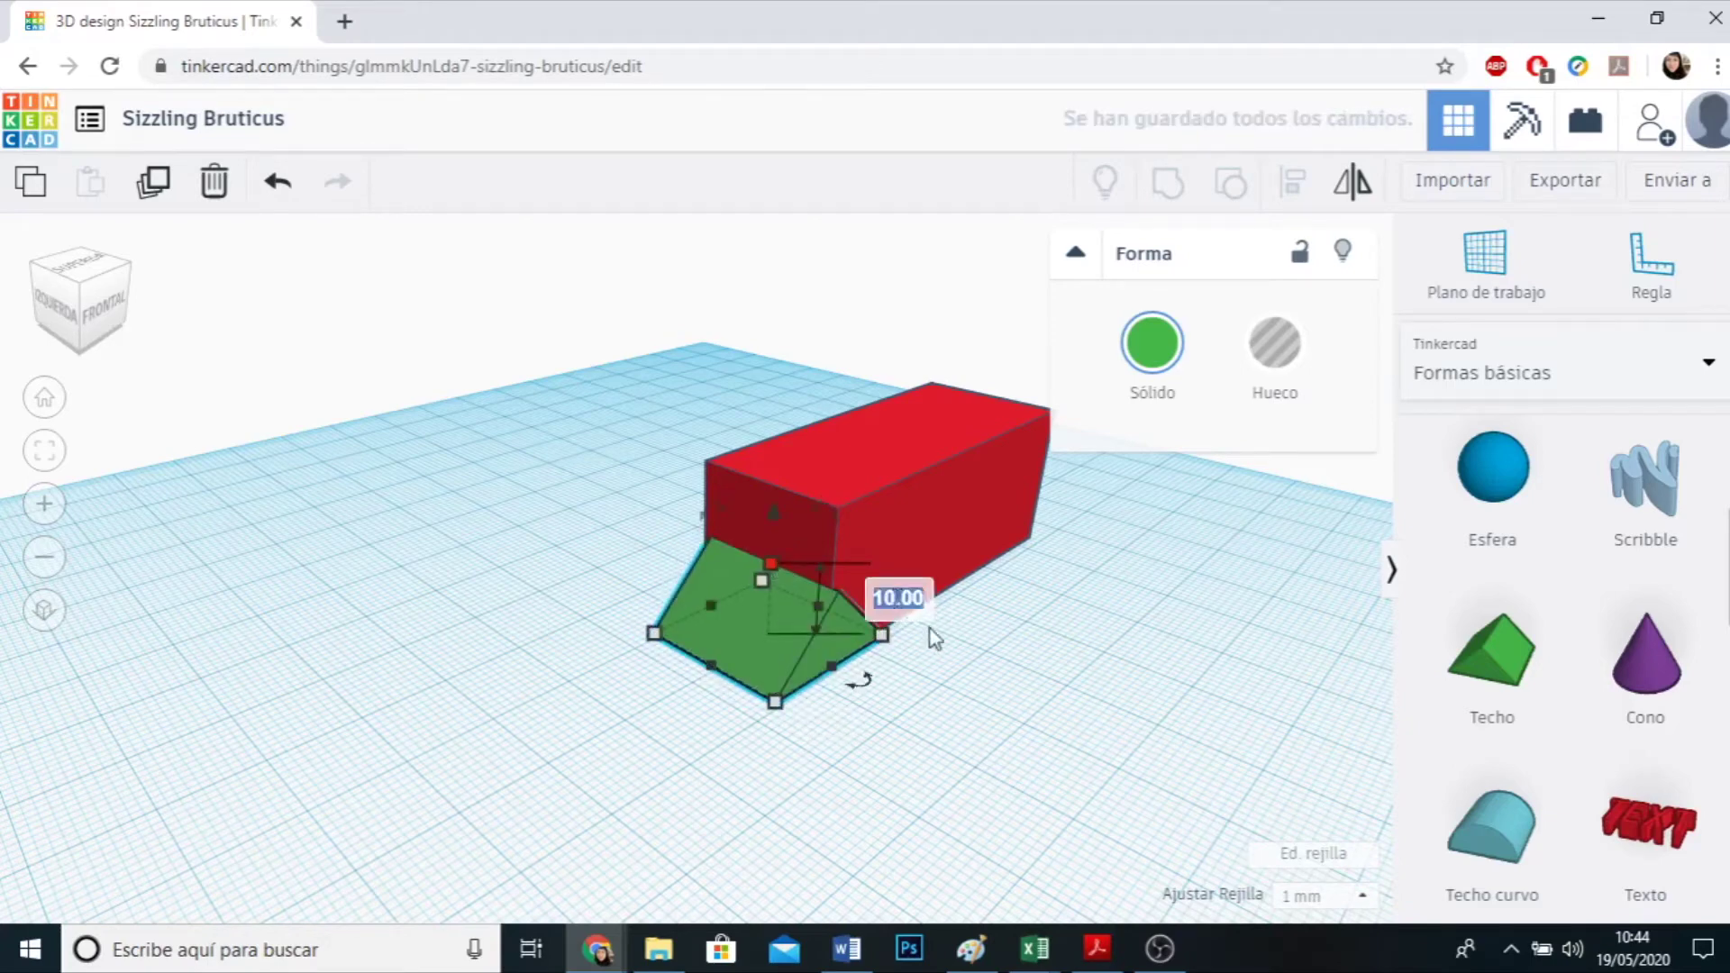
# Set the green roof's height to 20 mm and its base length along the red box to 40 mm.
pyautogui.write('20')
pyautogui.press('Return')
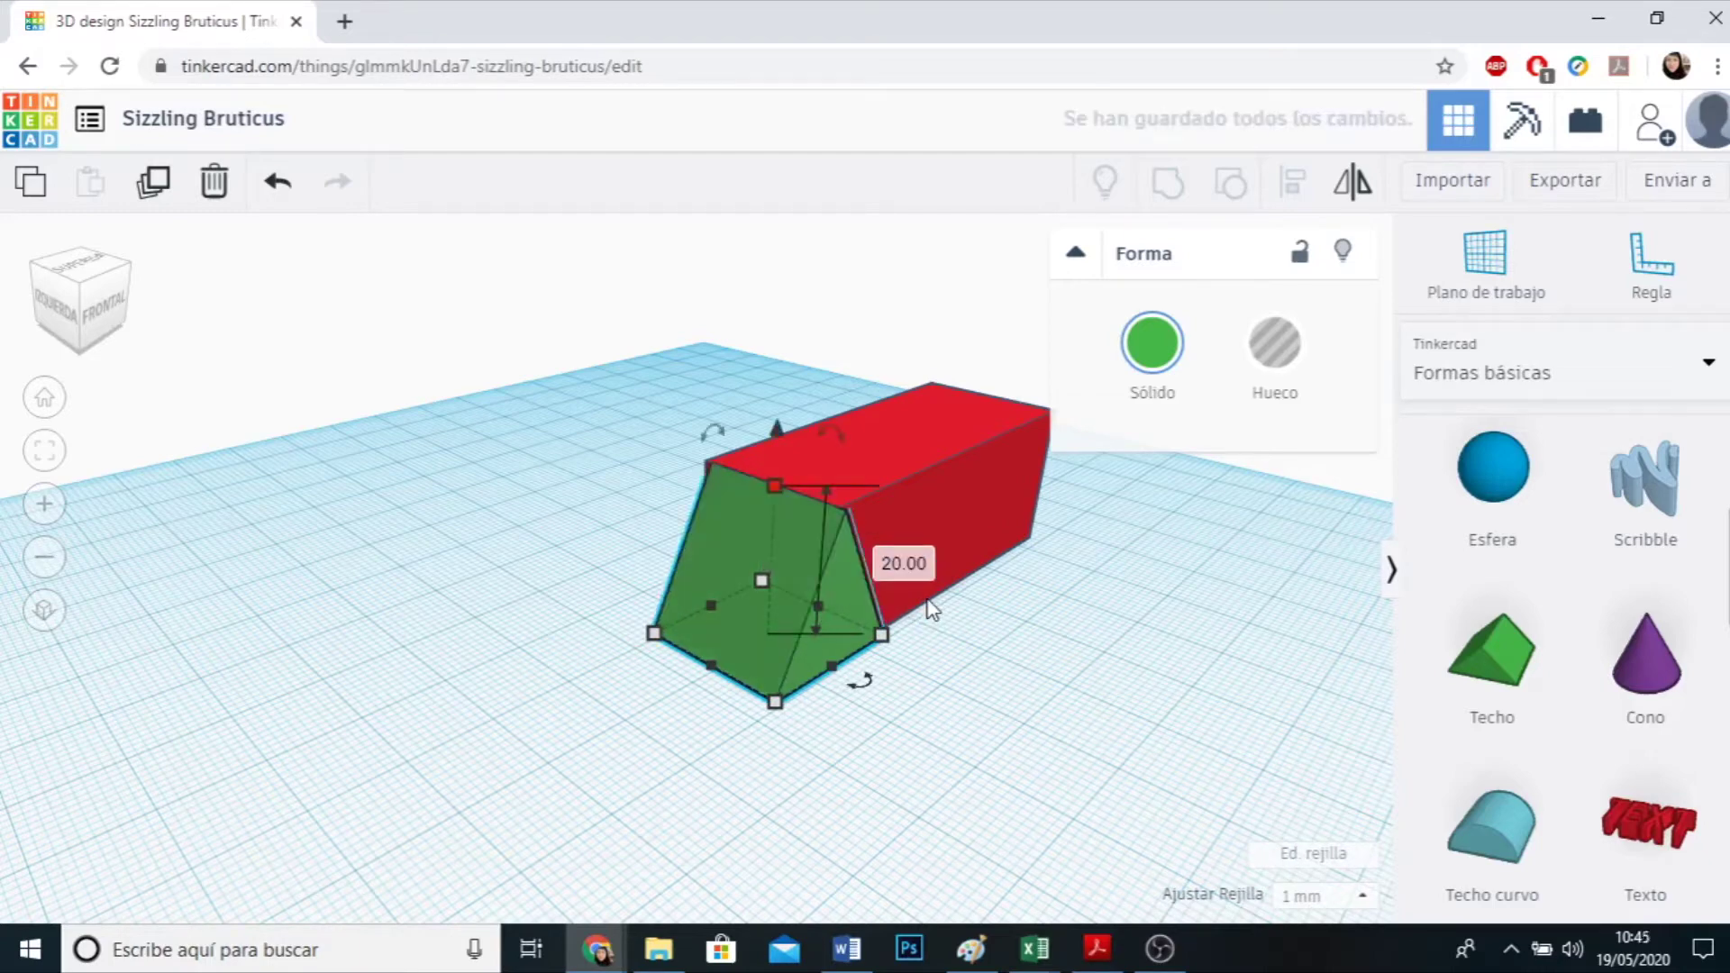
pyautogui.click(945, 745)
pyautogui.moveTo(927, 784); pyautogui.dragTo(748, 748, button='right')
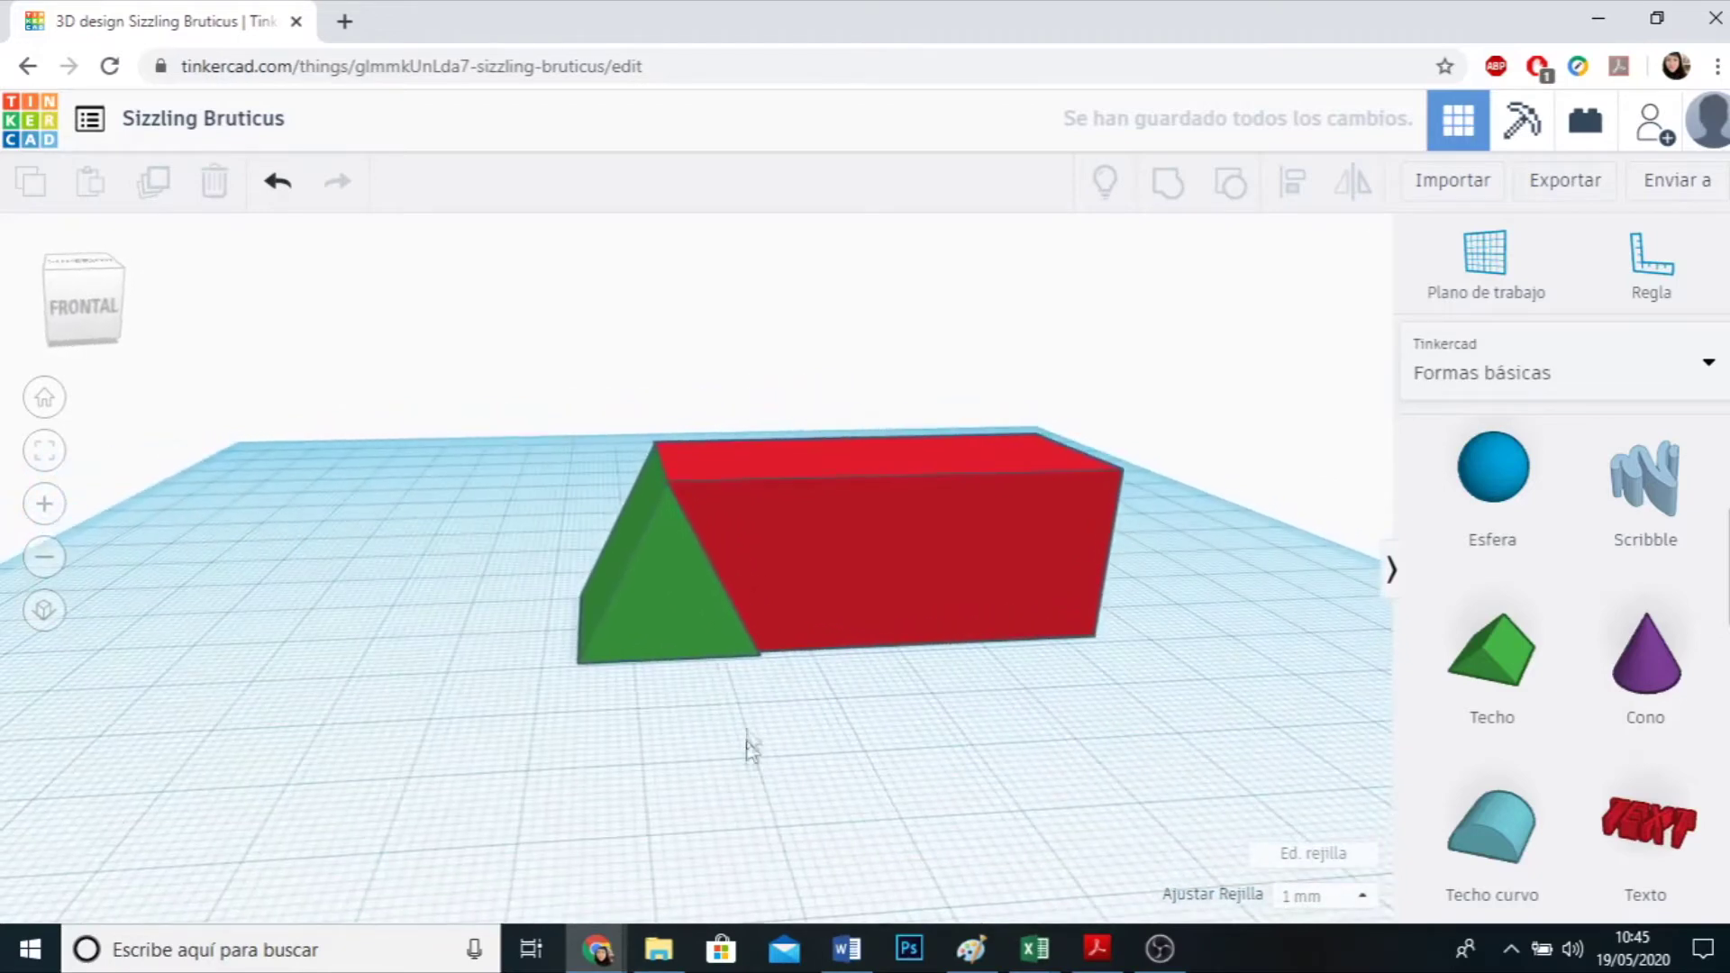
pyautogui.click(691, 613)
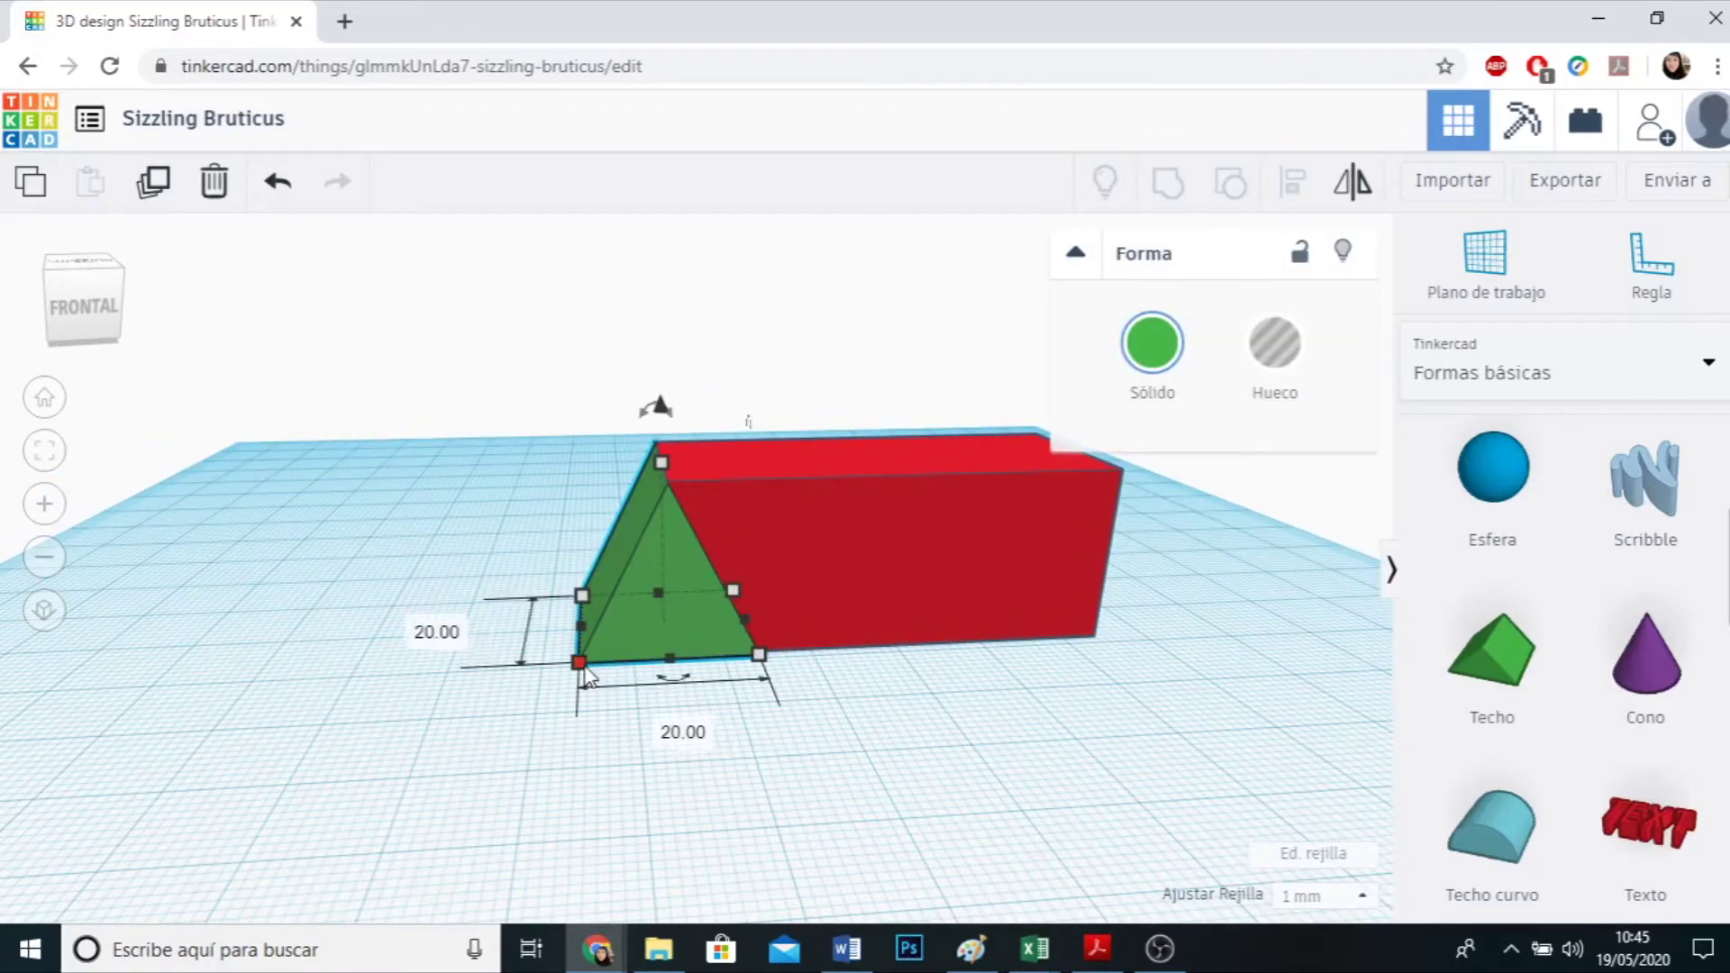
pyautogui.click(692, 734)
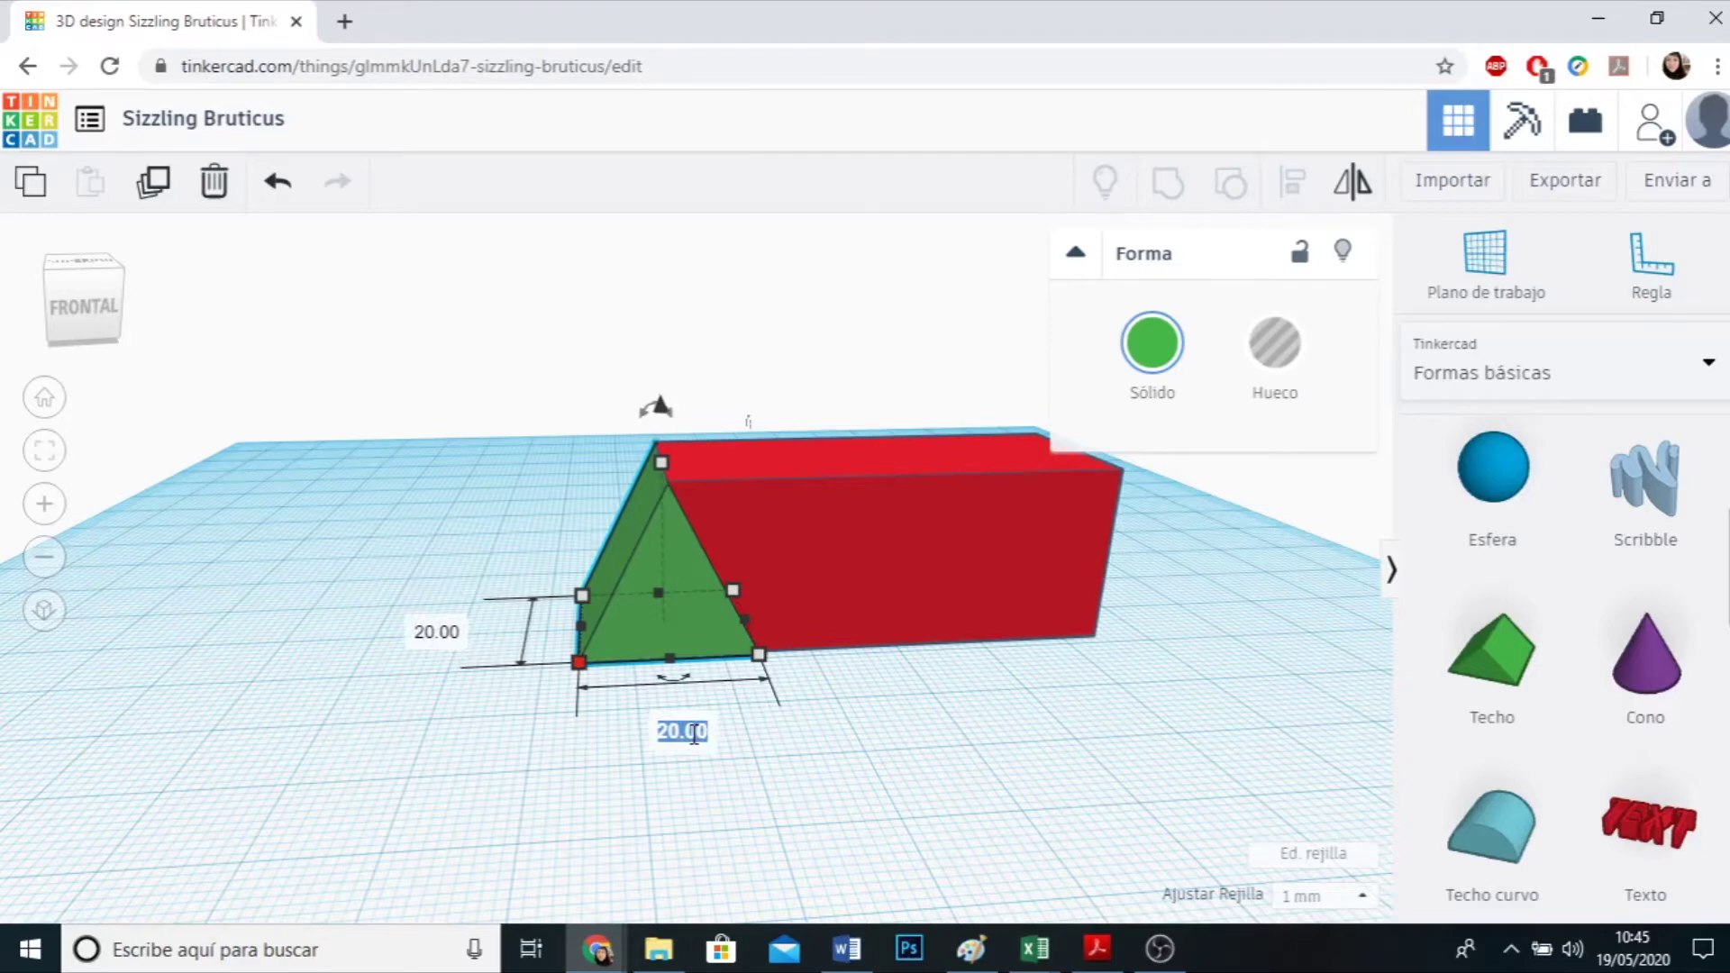
pyautogui.write('40')
pyautogui.press('Return')
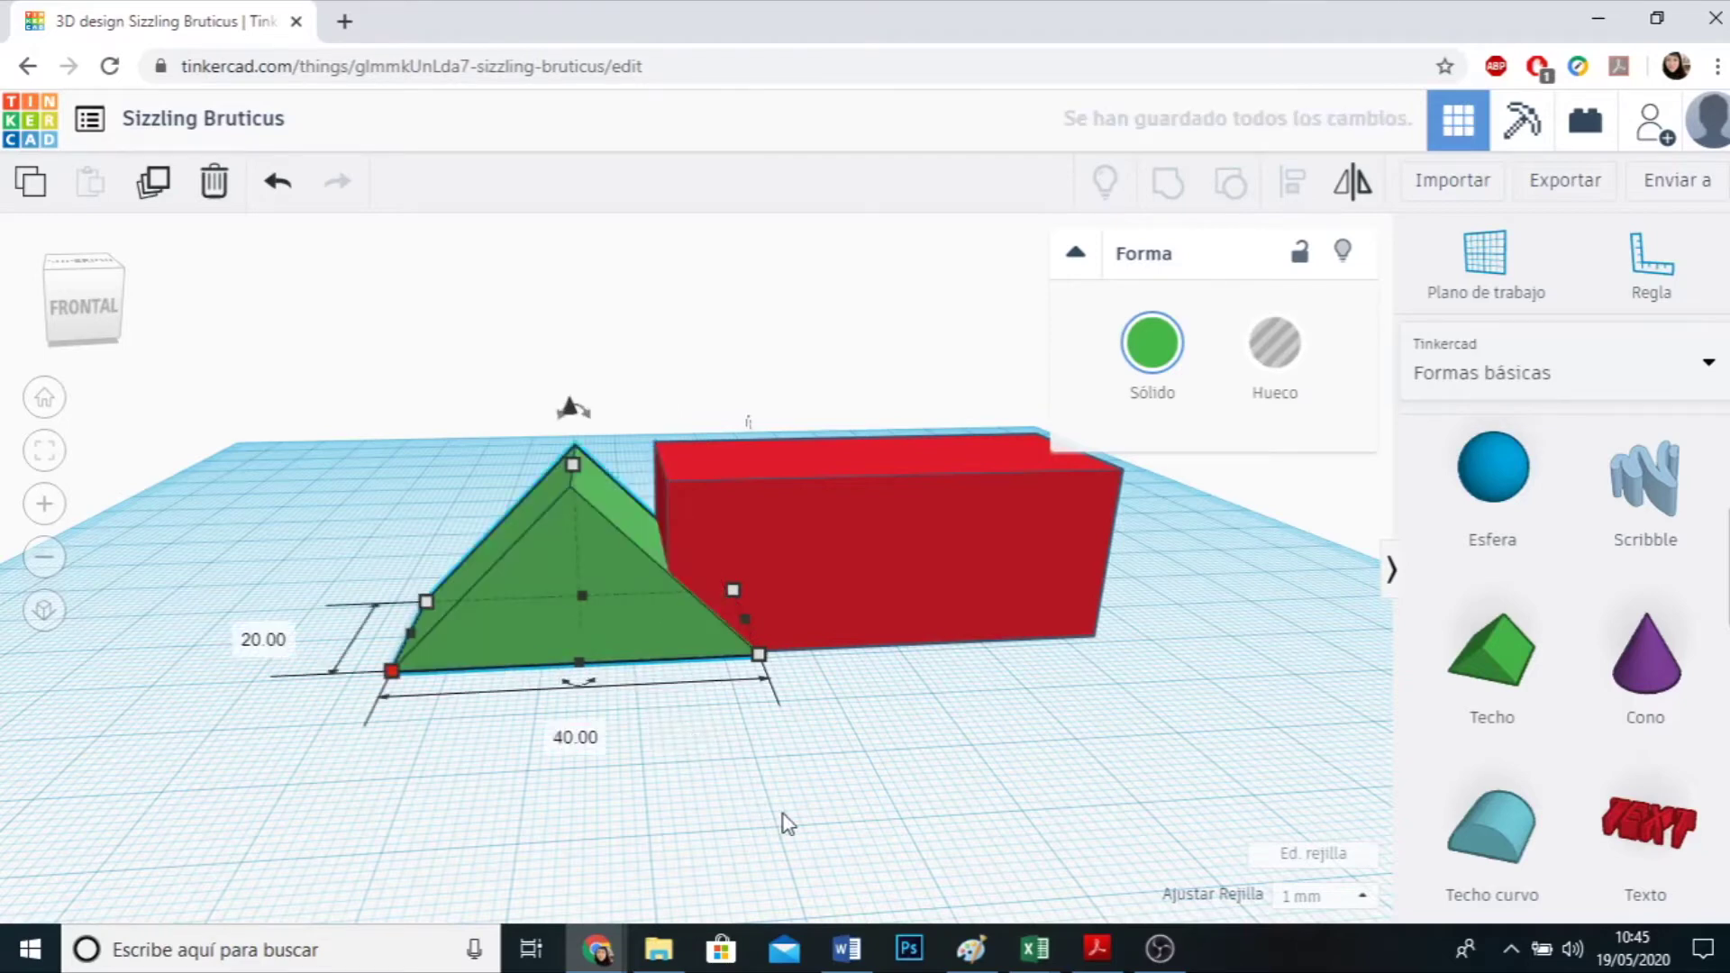
pyautogui.click(782, 815)
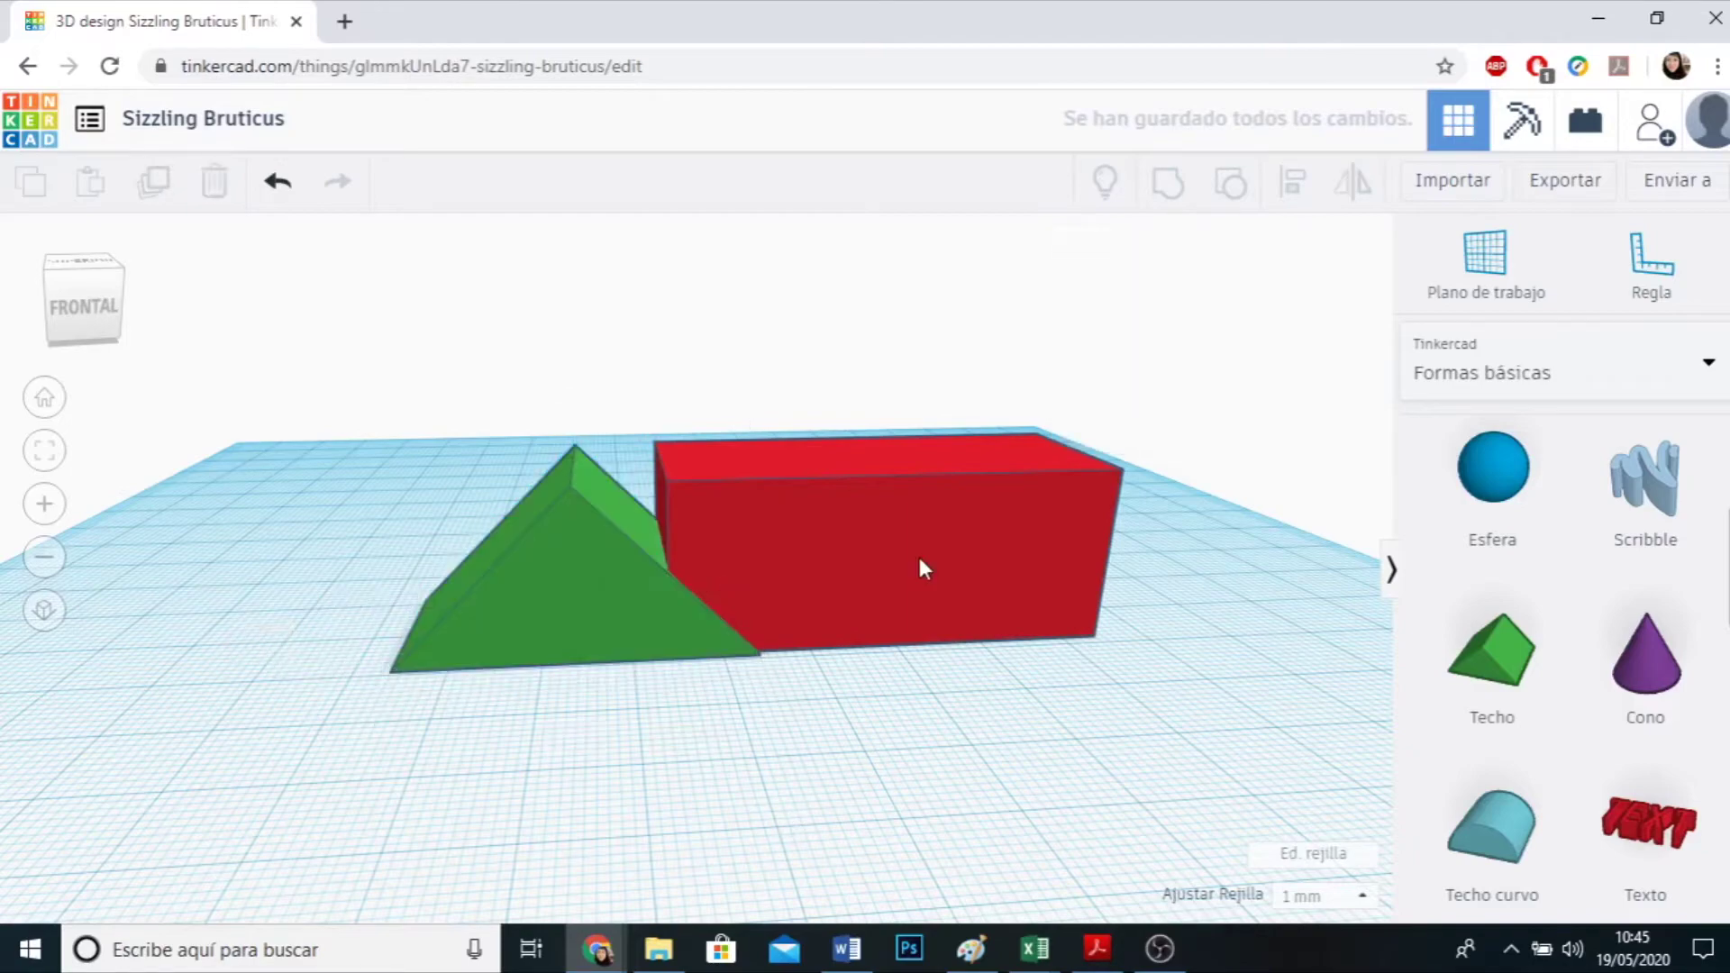
# Move the red box 10 mm toward the green roof so that its end face meets the roof's ridge.
pyautogui.click(918, 553)
pyautogui.press('Left')
pyautogui.press('Left')
pyautogui.press('Left')
pyautogui.press('Left')
pyautogui.press('Left')
pyautogui.press('Left')
pyautogui.press('Left')
pyautogui.press('Left')
pyautogui.press('Left')
pyautogui.press('Left')
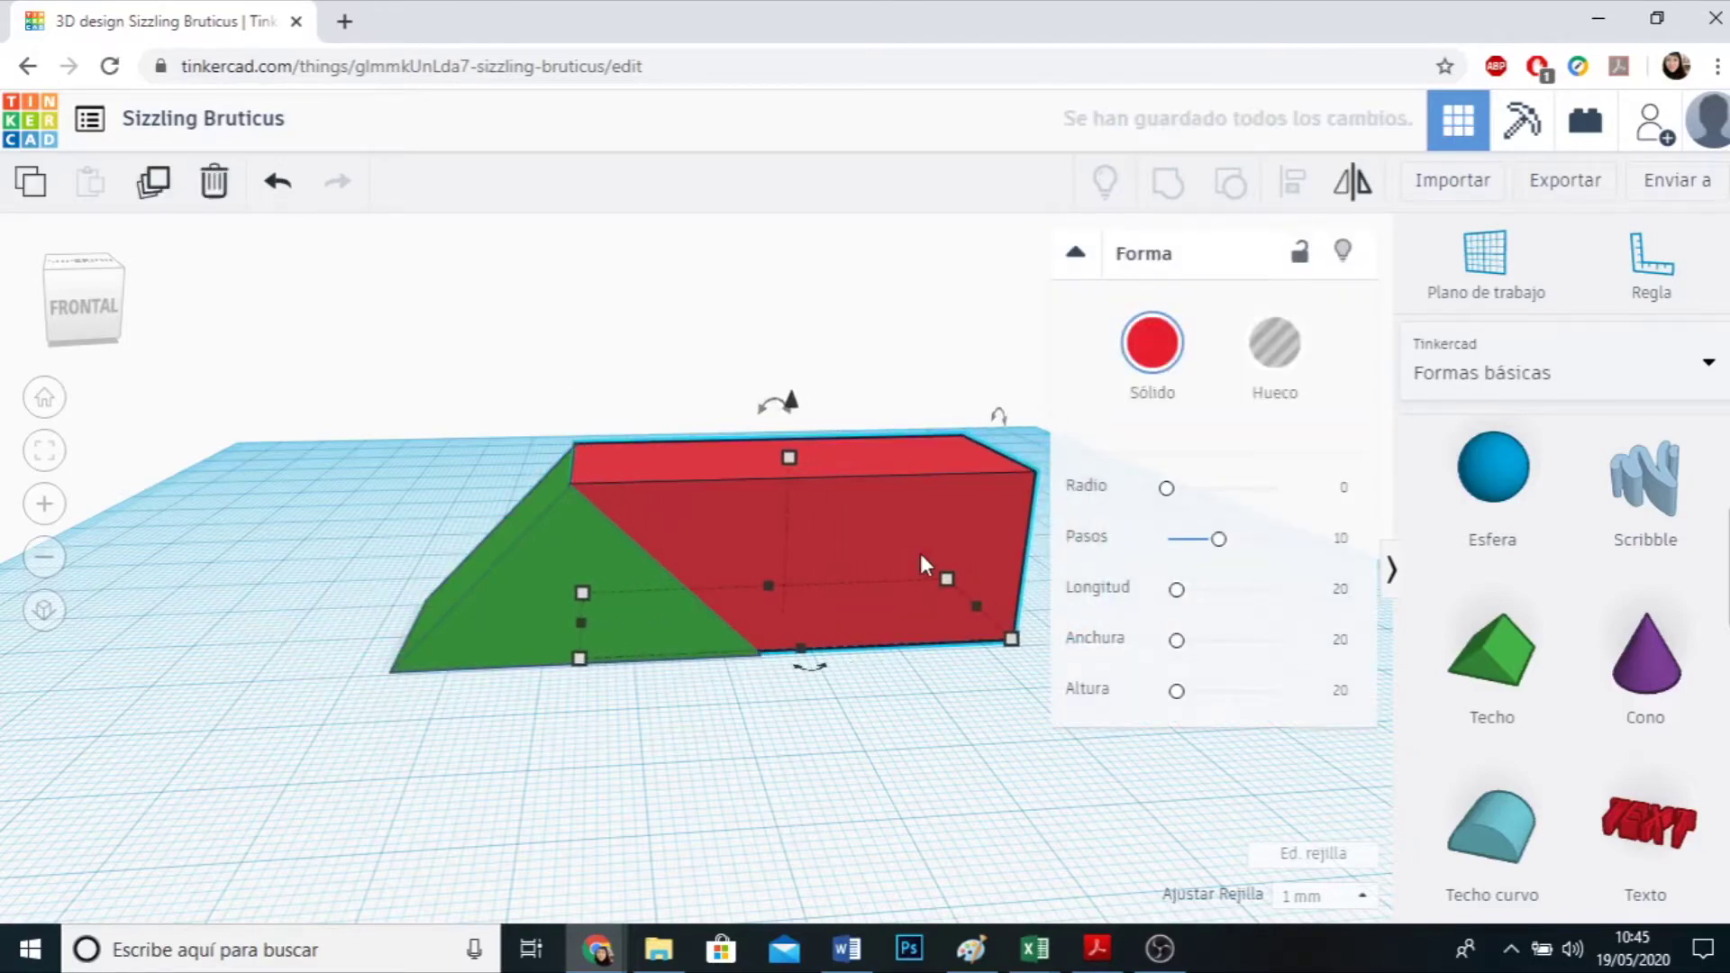
pyautogui.click(865, 752)
# Shift the green roof sideways so its long sides are flush with the red box, and check the alignment from above.
pyautogui.moveTo(802, 786); pyautogui.dragTo(842, 883, button='right')
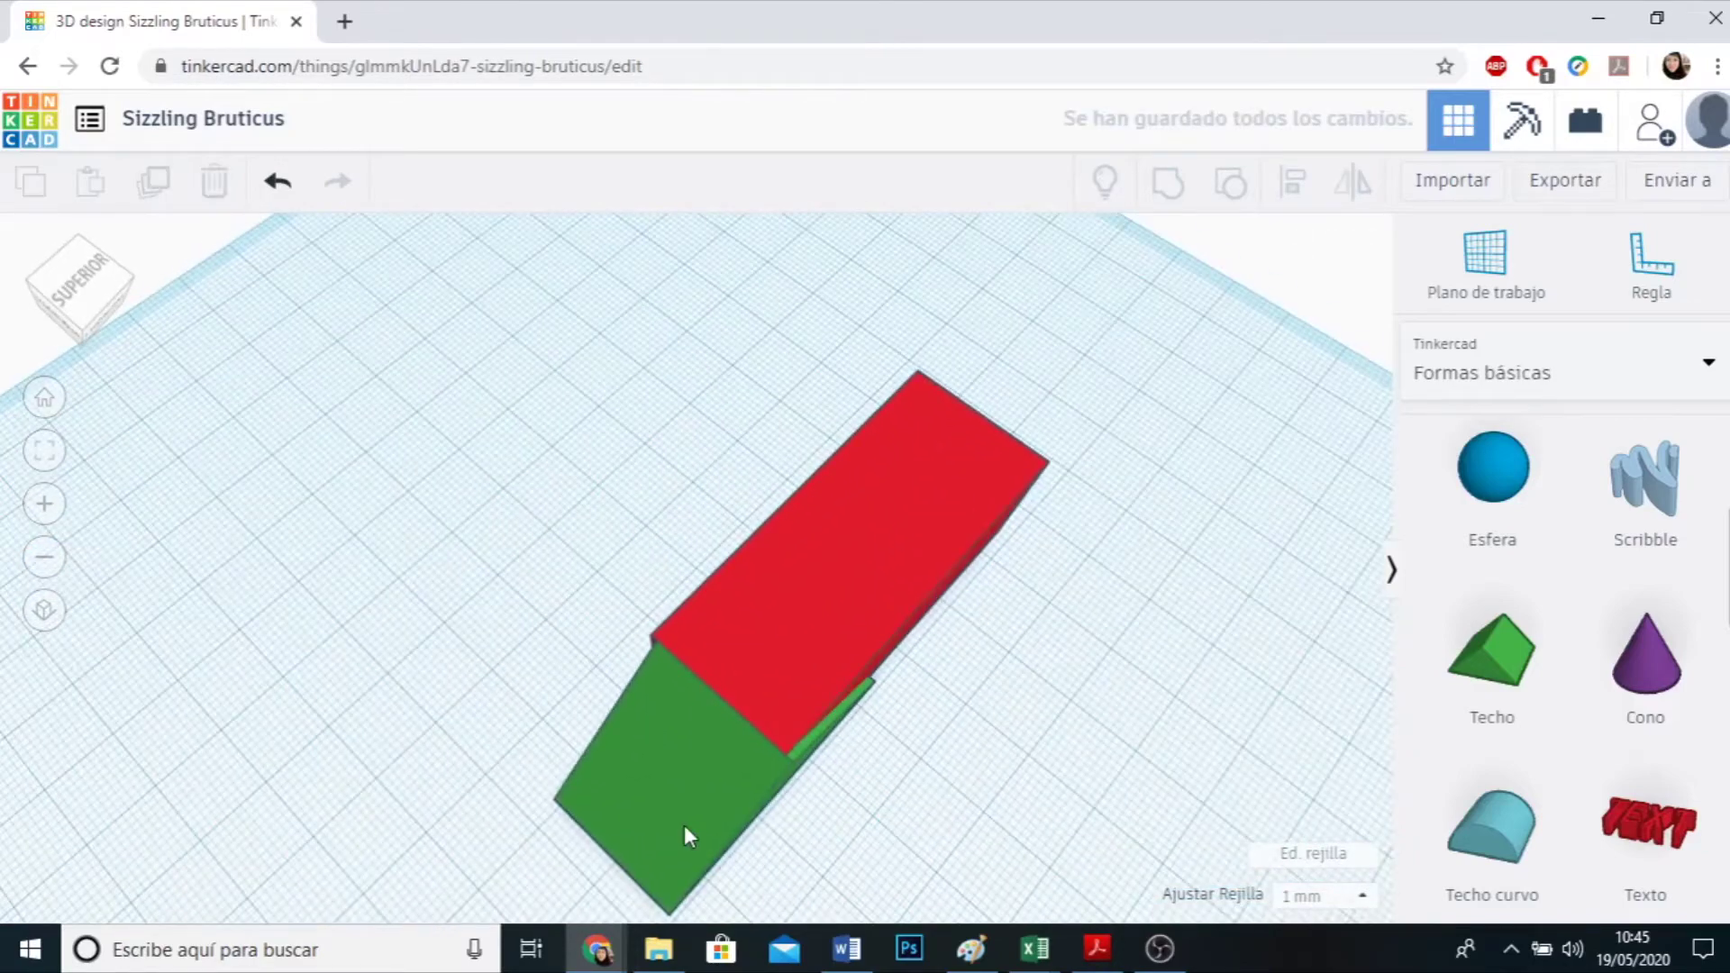
pyautogui.click(690, 814)
pyautogui.click(906, 814)
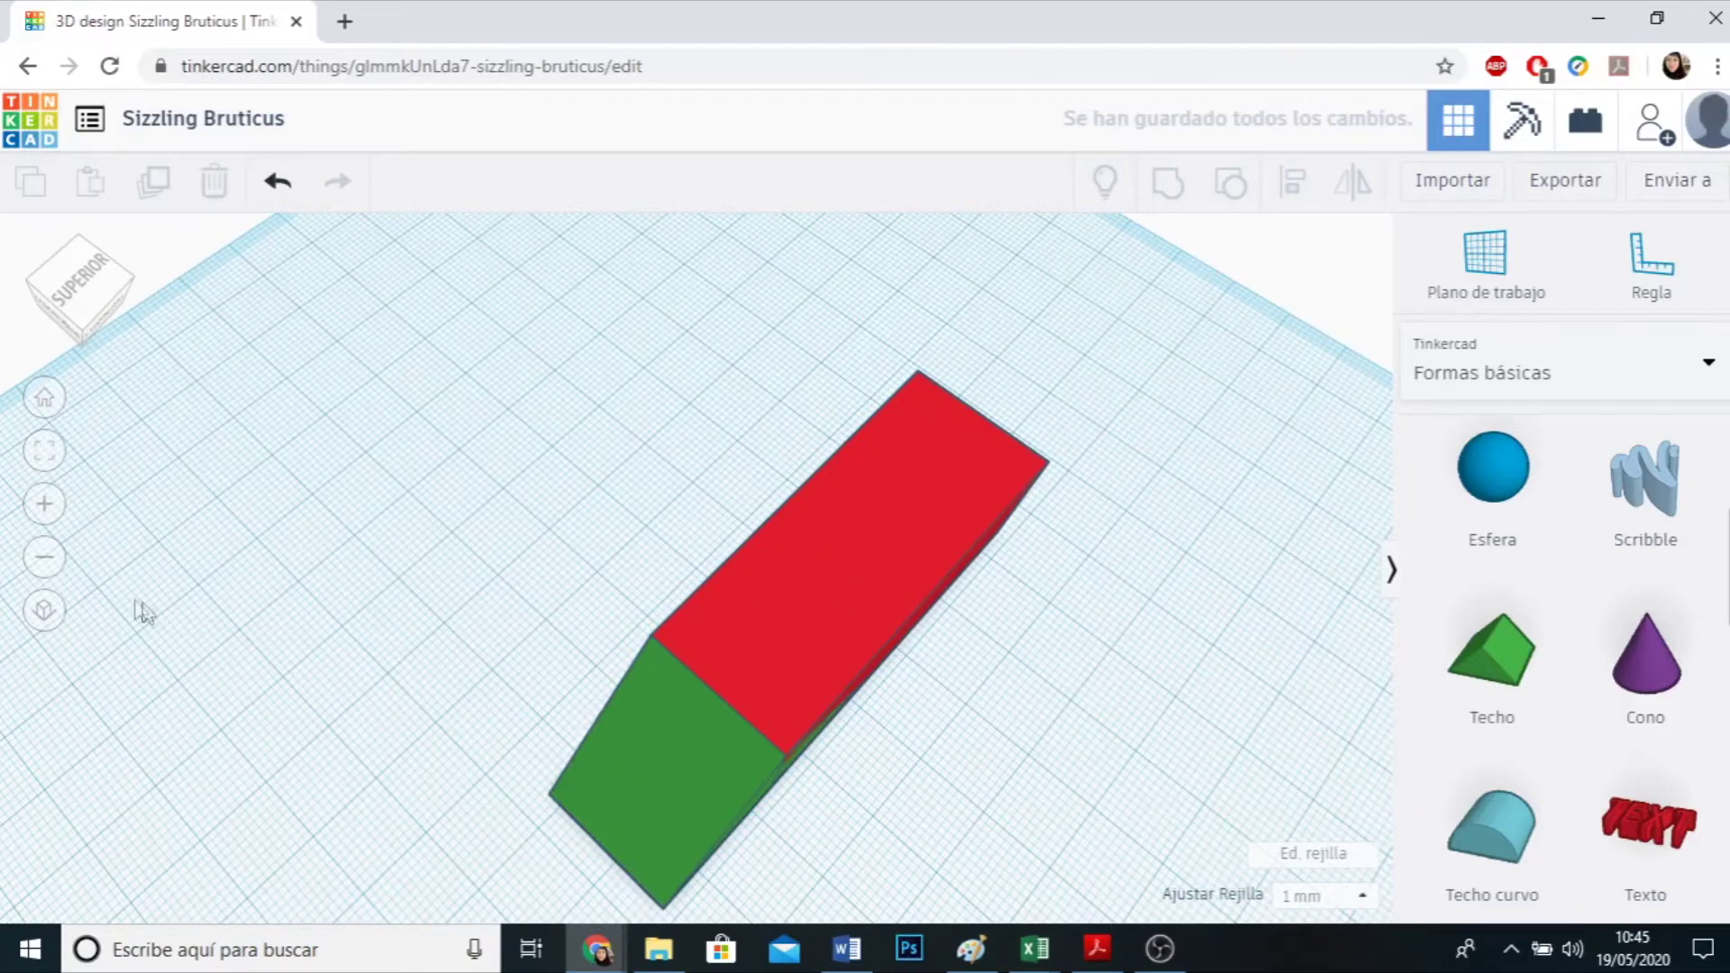
pyautogui.click(42, 466)
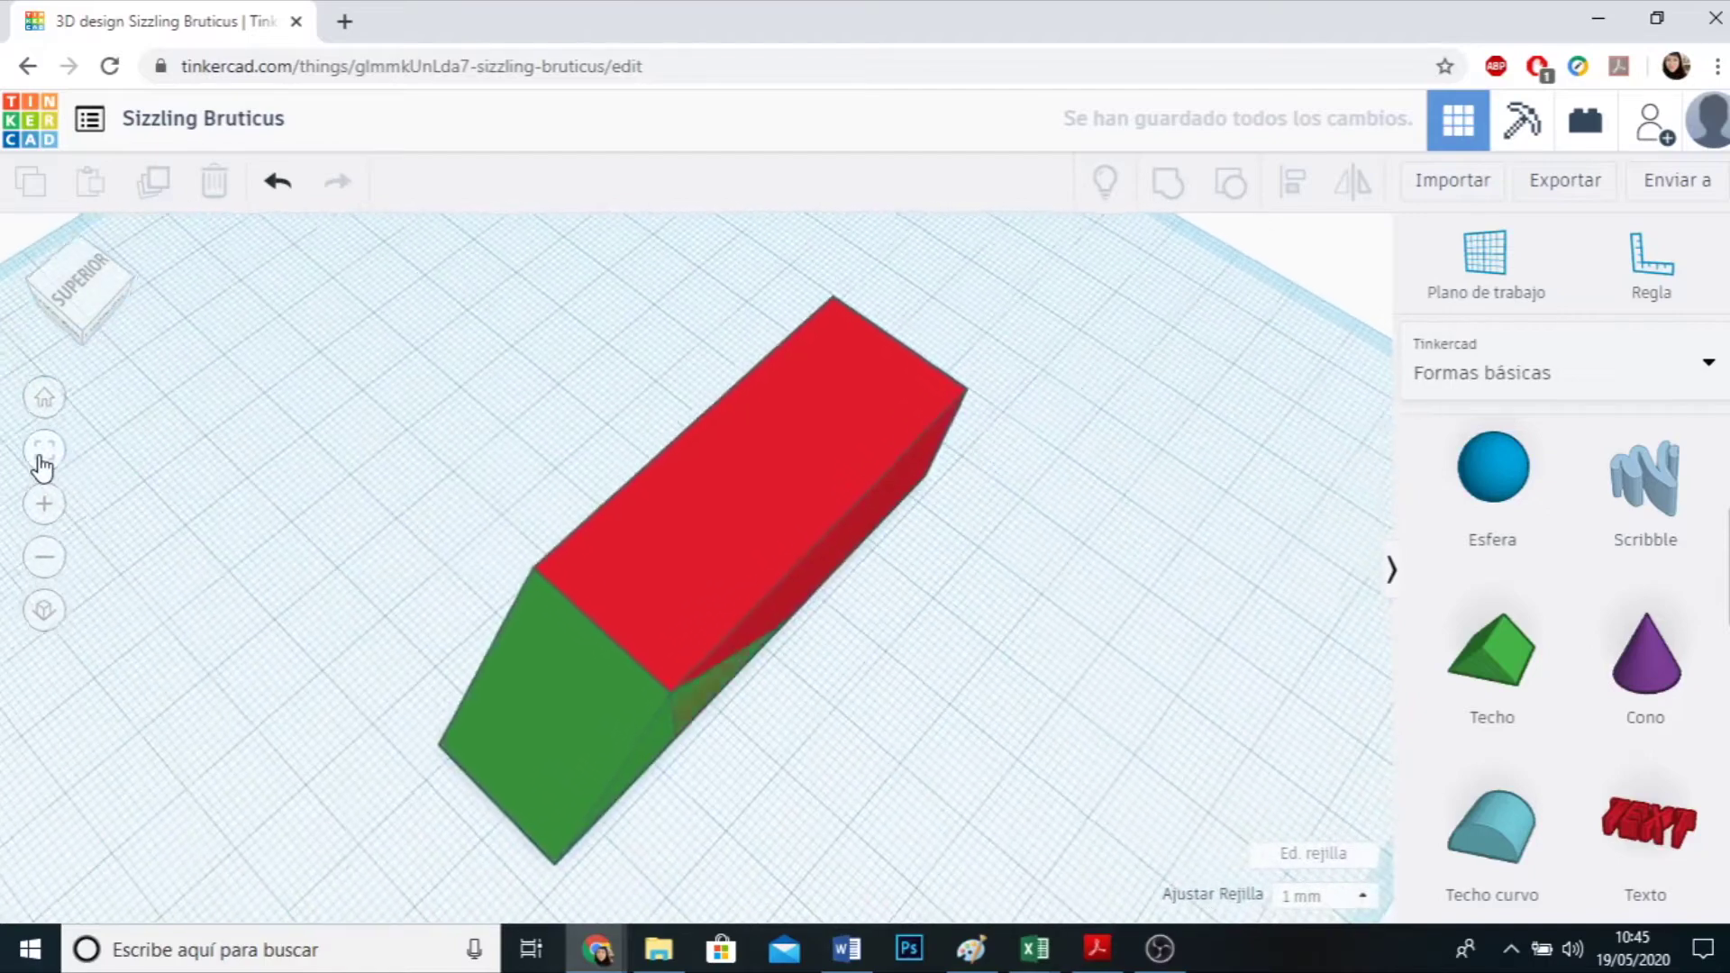
pyautogui.click(86, 295)
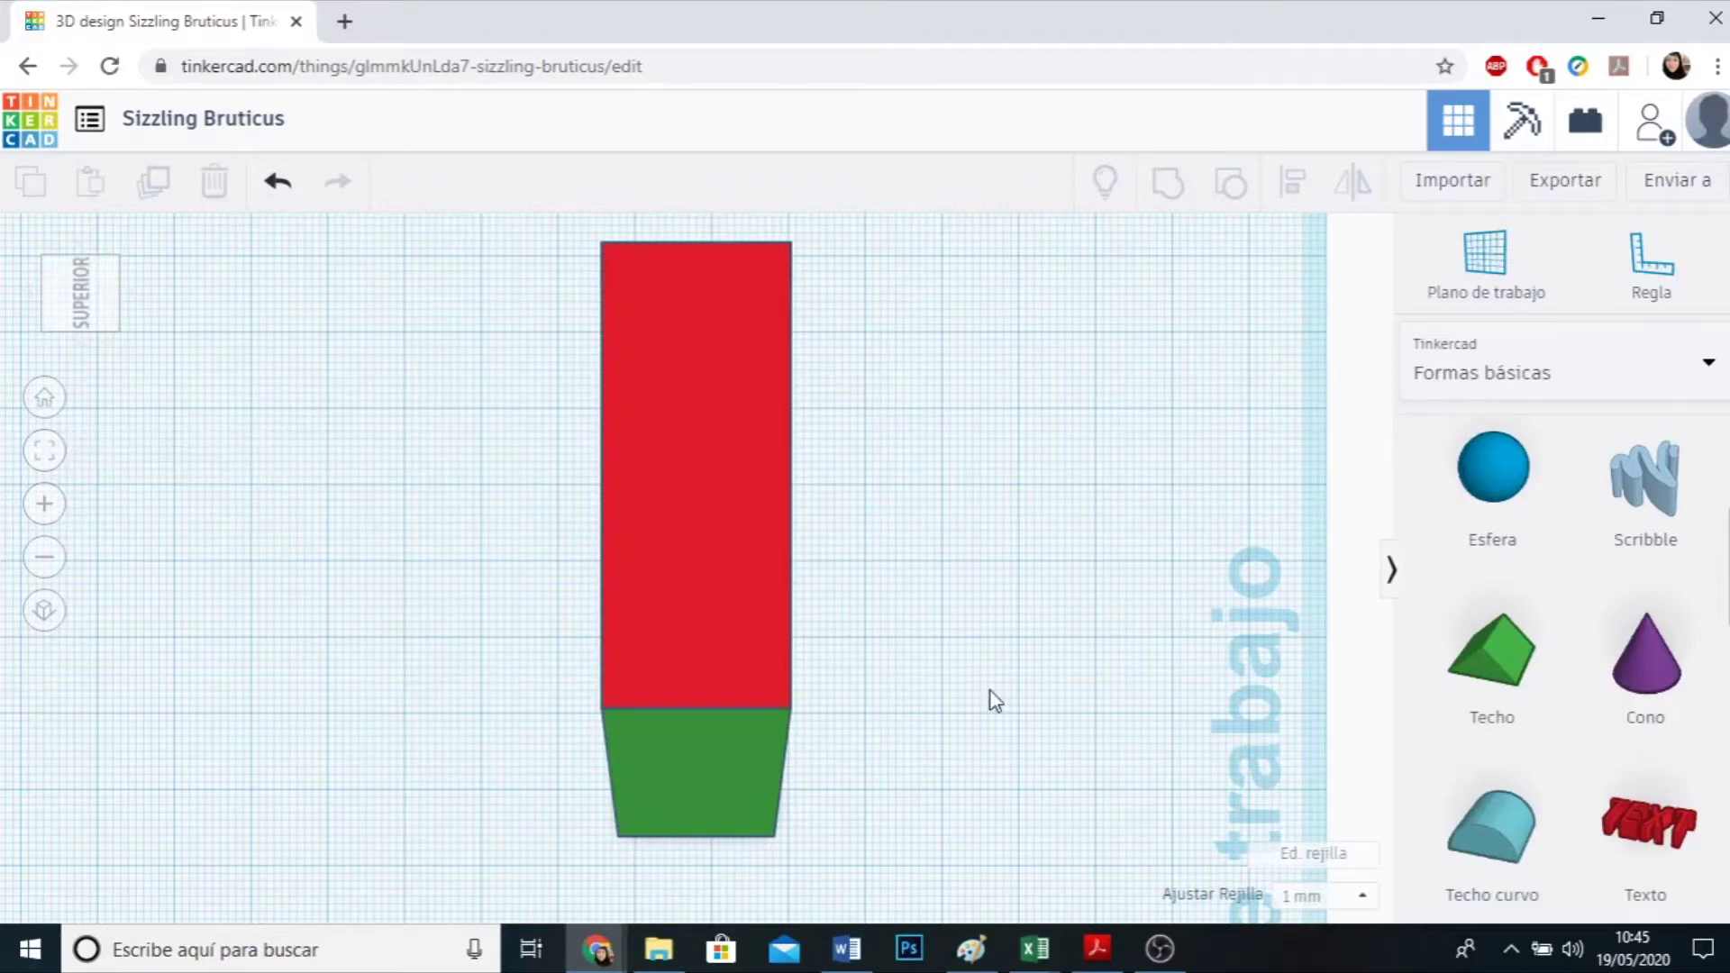
# Group the green roof and the red box into one solid body.
pyautogui.moveTo(1008, 771); pyautogui.dragTo(664, 799, button='right')
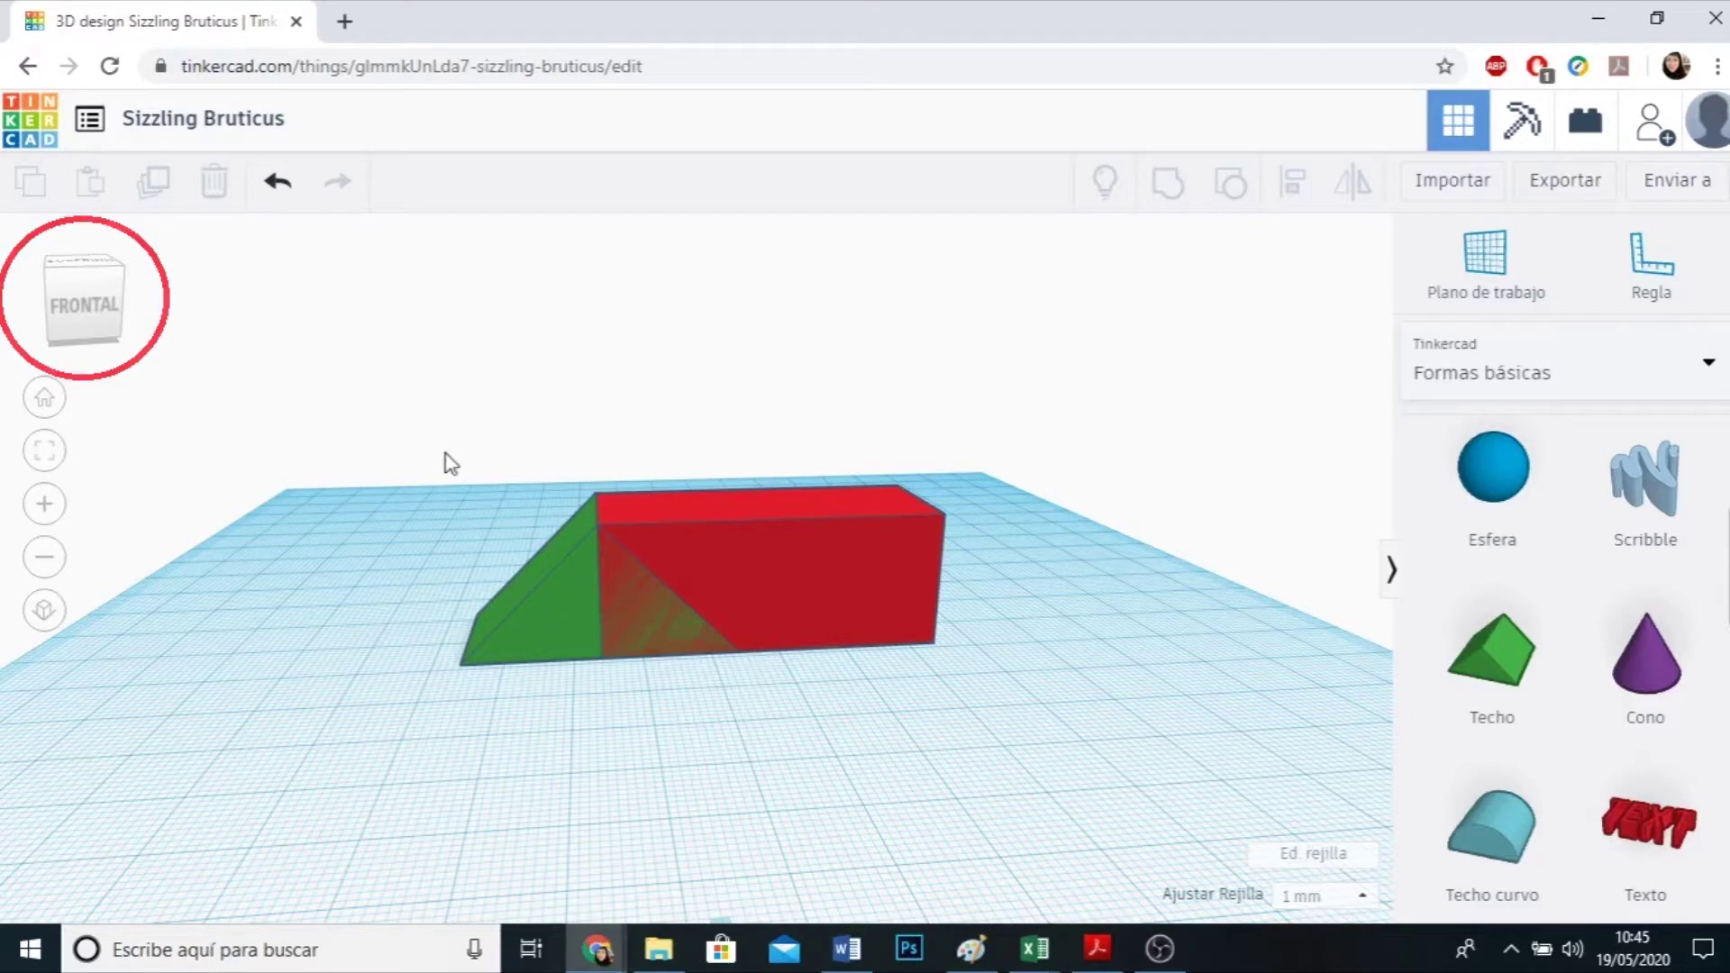
pyautogui.moveTo(347, 394); pyautogui.dragTo(1127, 741)
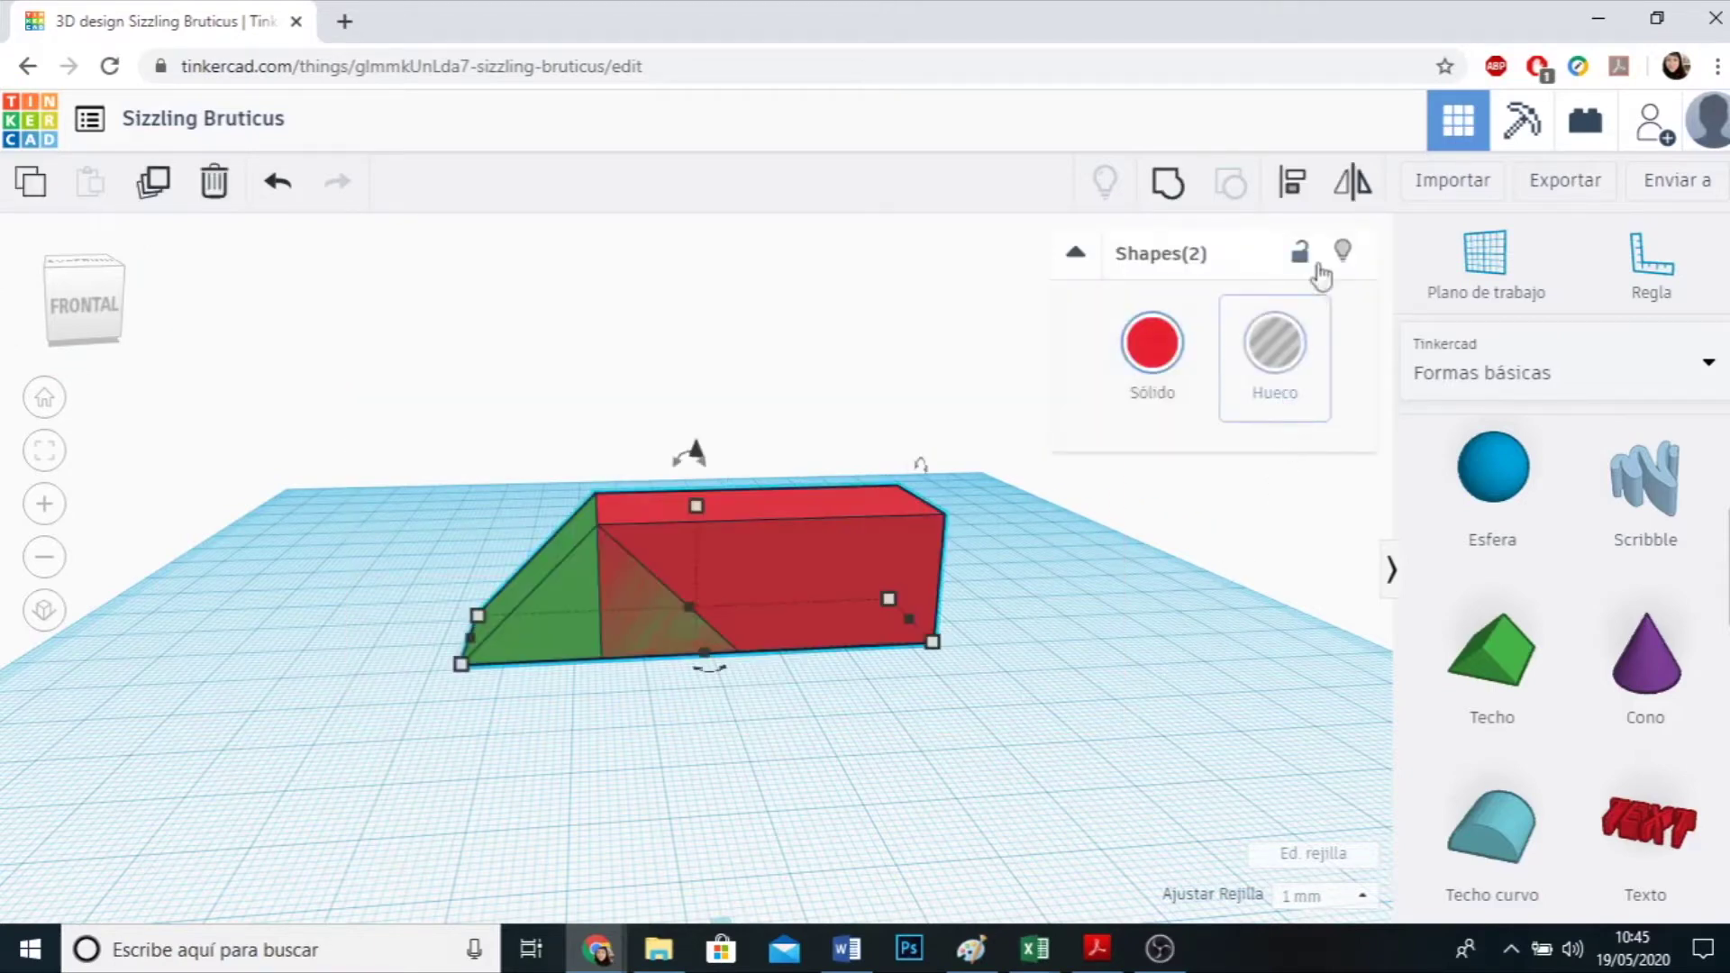
pyautogui.click(1165, 192)
pyautogui.click(949, 803)
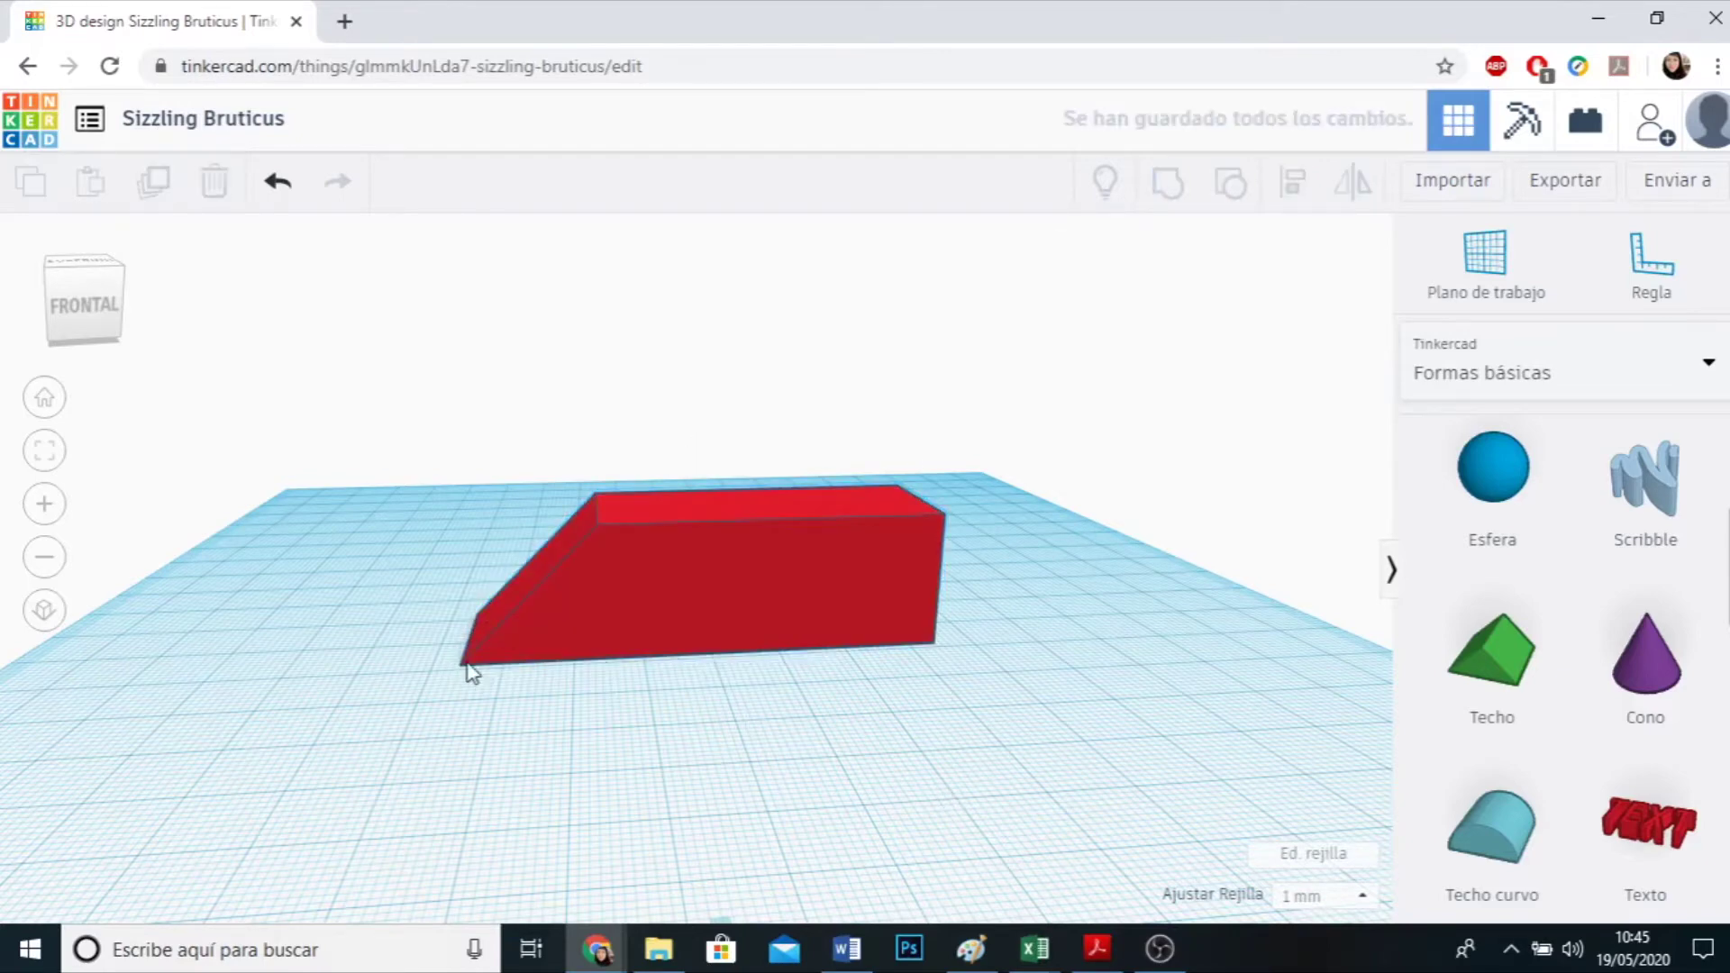
# Place a solid cube on the workplane in front of the grouped body.
pyautogui.moveTo(555, 703); pyautogui.dragTo(495, 680, button='right')
pyautogui.moveTo(744, 689); pyautogui.dragTo(1207, 666, button='right')
pyautogui.scroll(-5, 1627, 671)
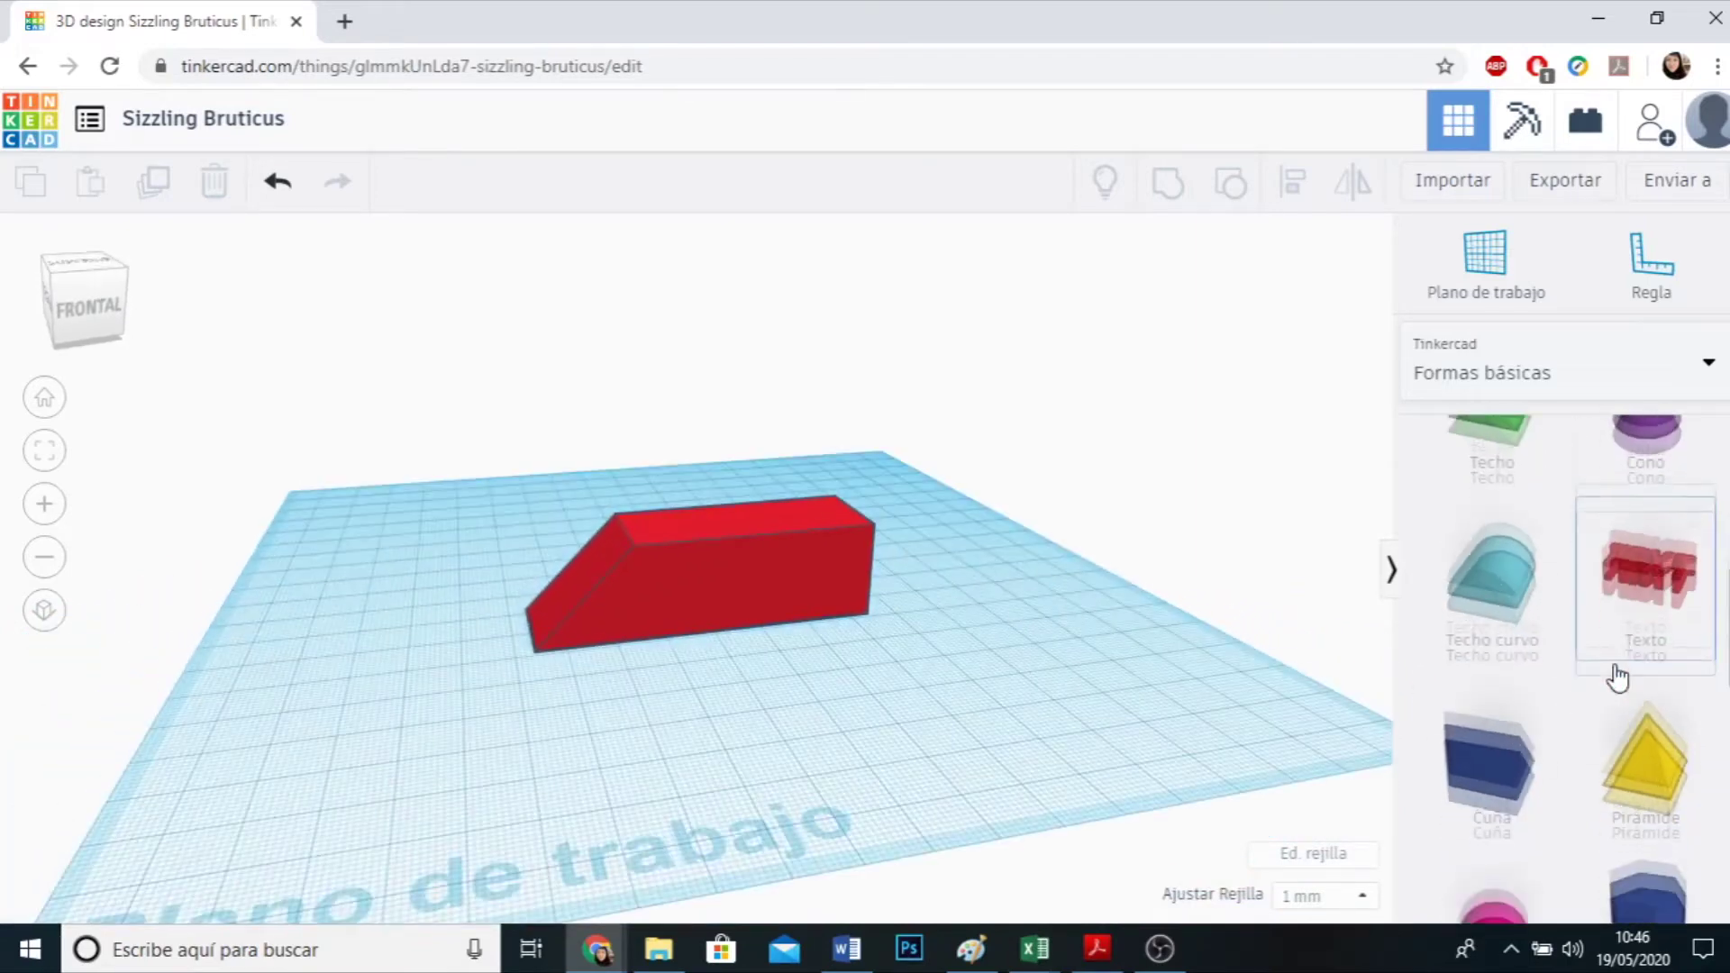
pyautogui.scroll(6, 1579, 656)
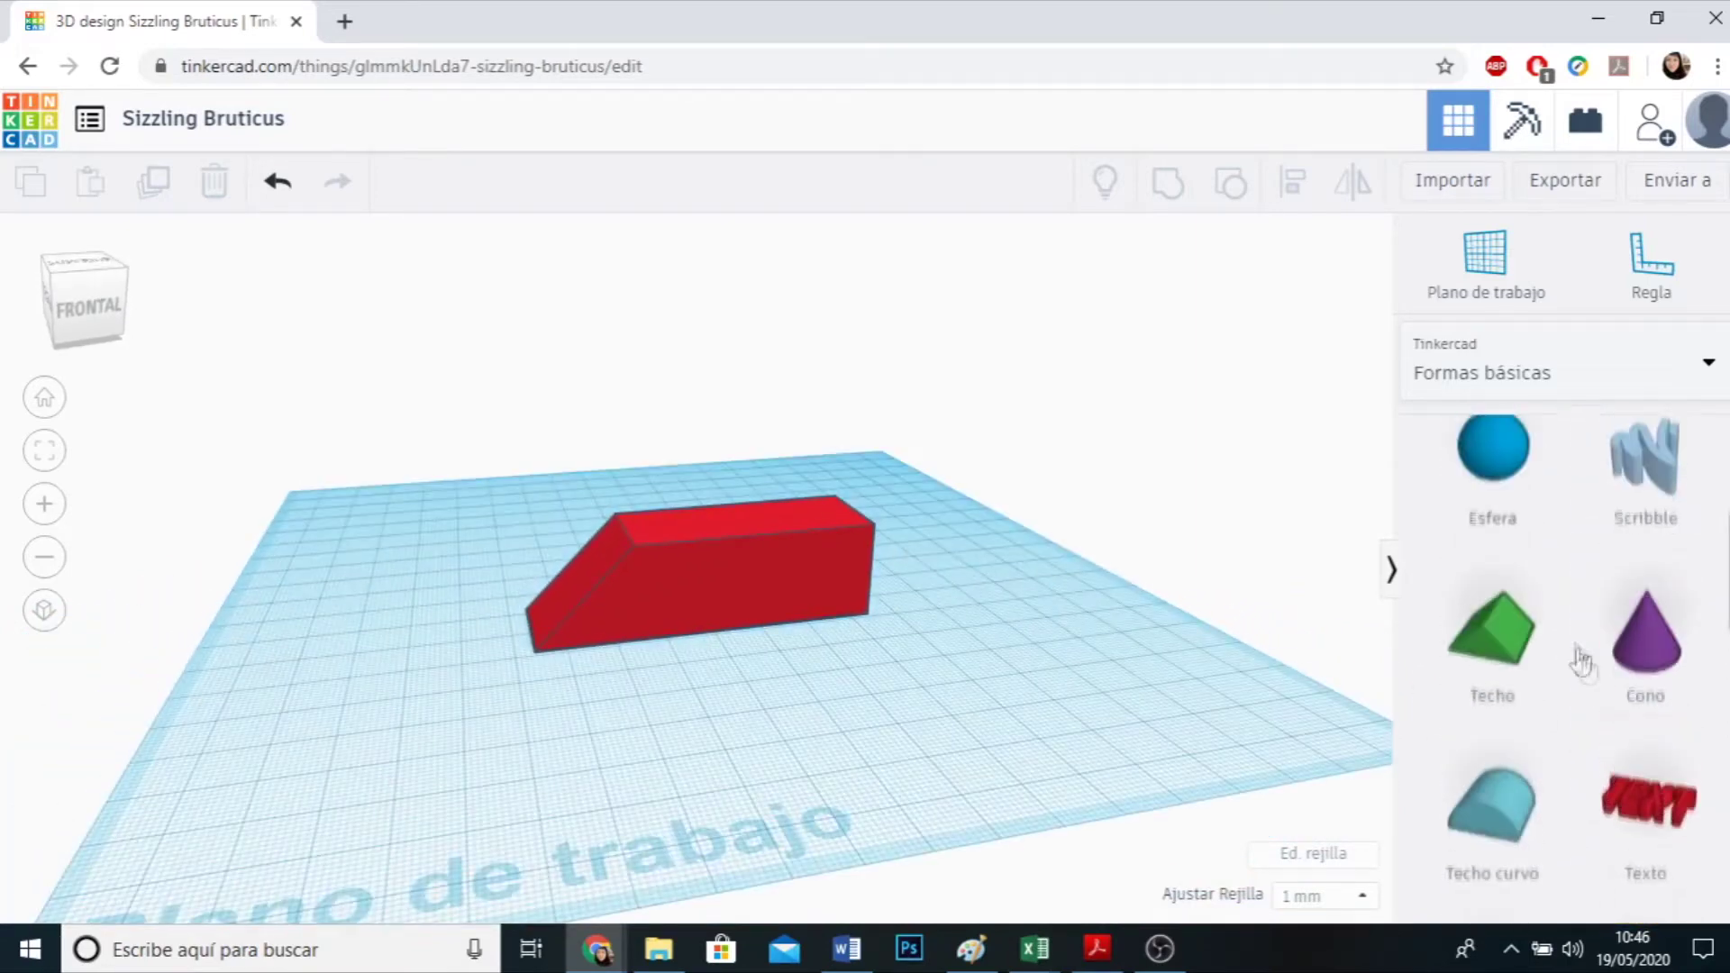
pyautogui.moveTo(1509, 684); pyautogui.dragTo(654, 758)
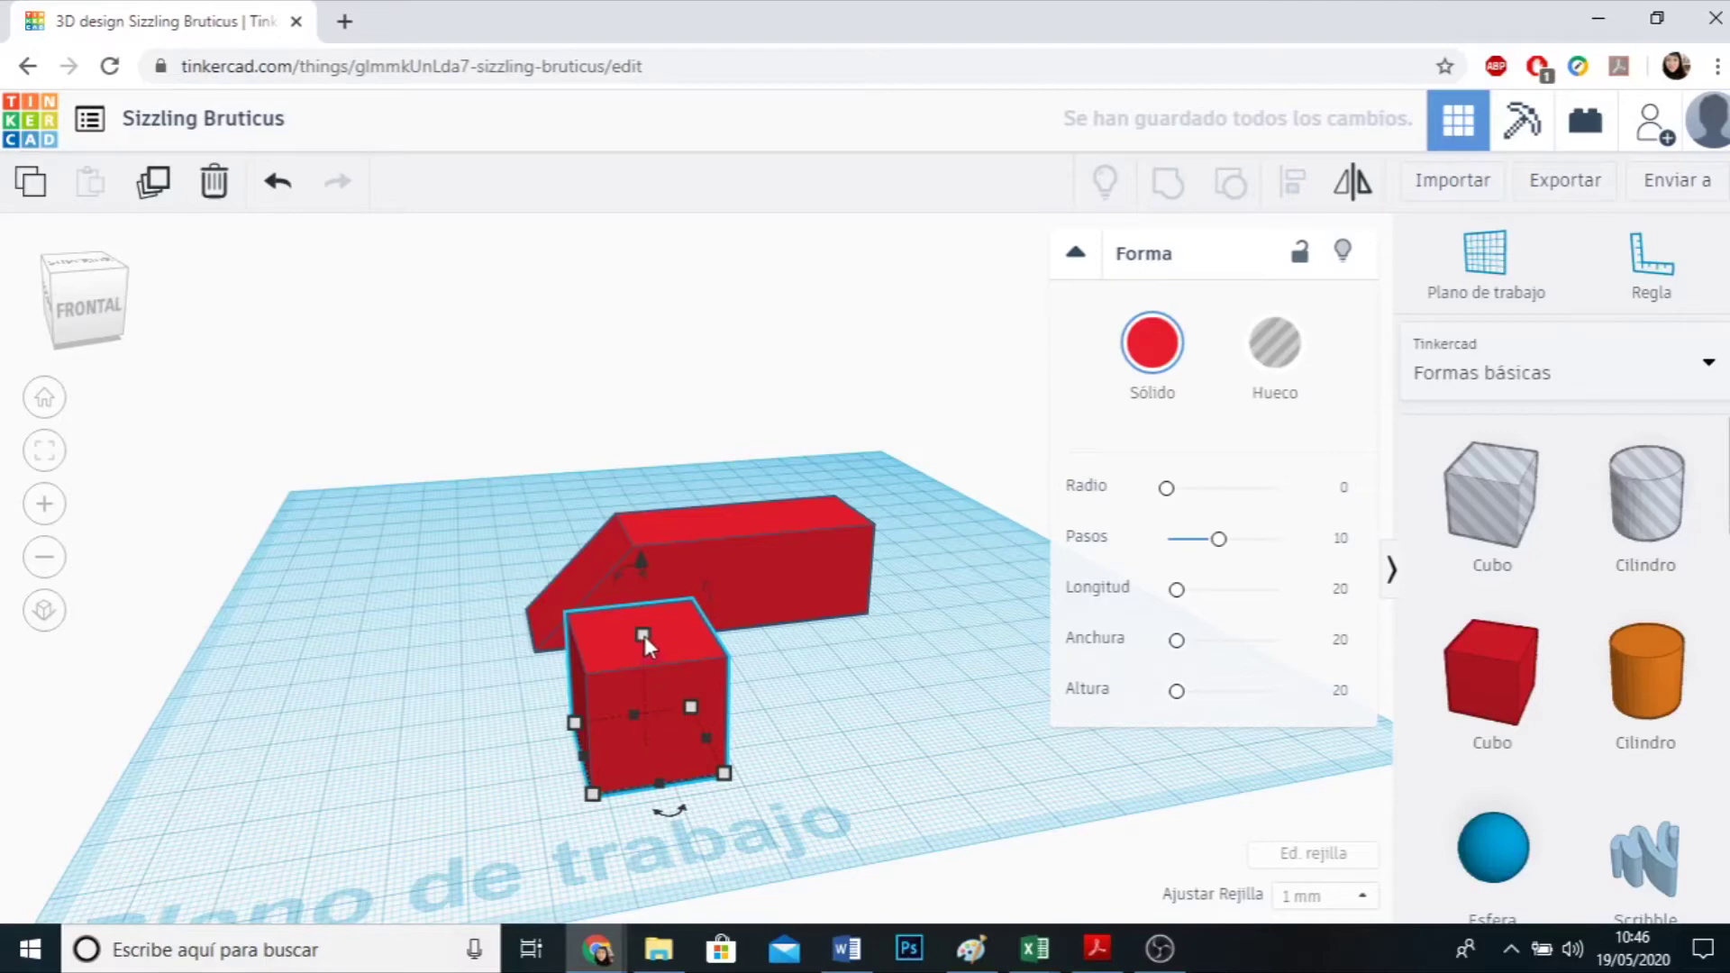
# Set the new cube's height to 5 mm and its length to 70 mm to make a flat base.
pyautogui.moveTo(641, 635)
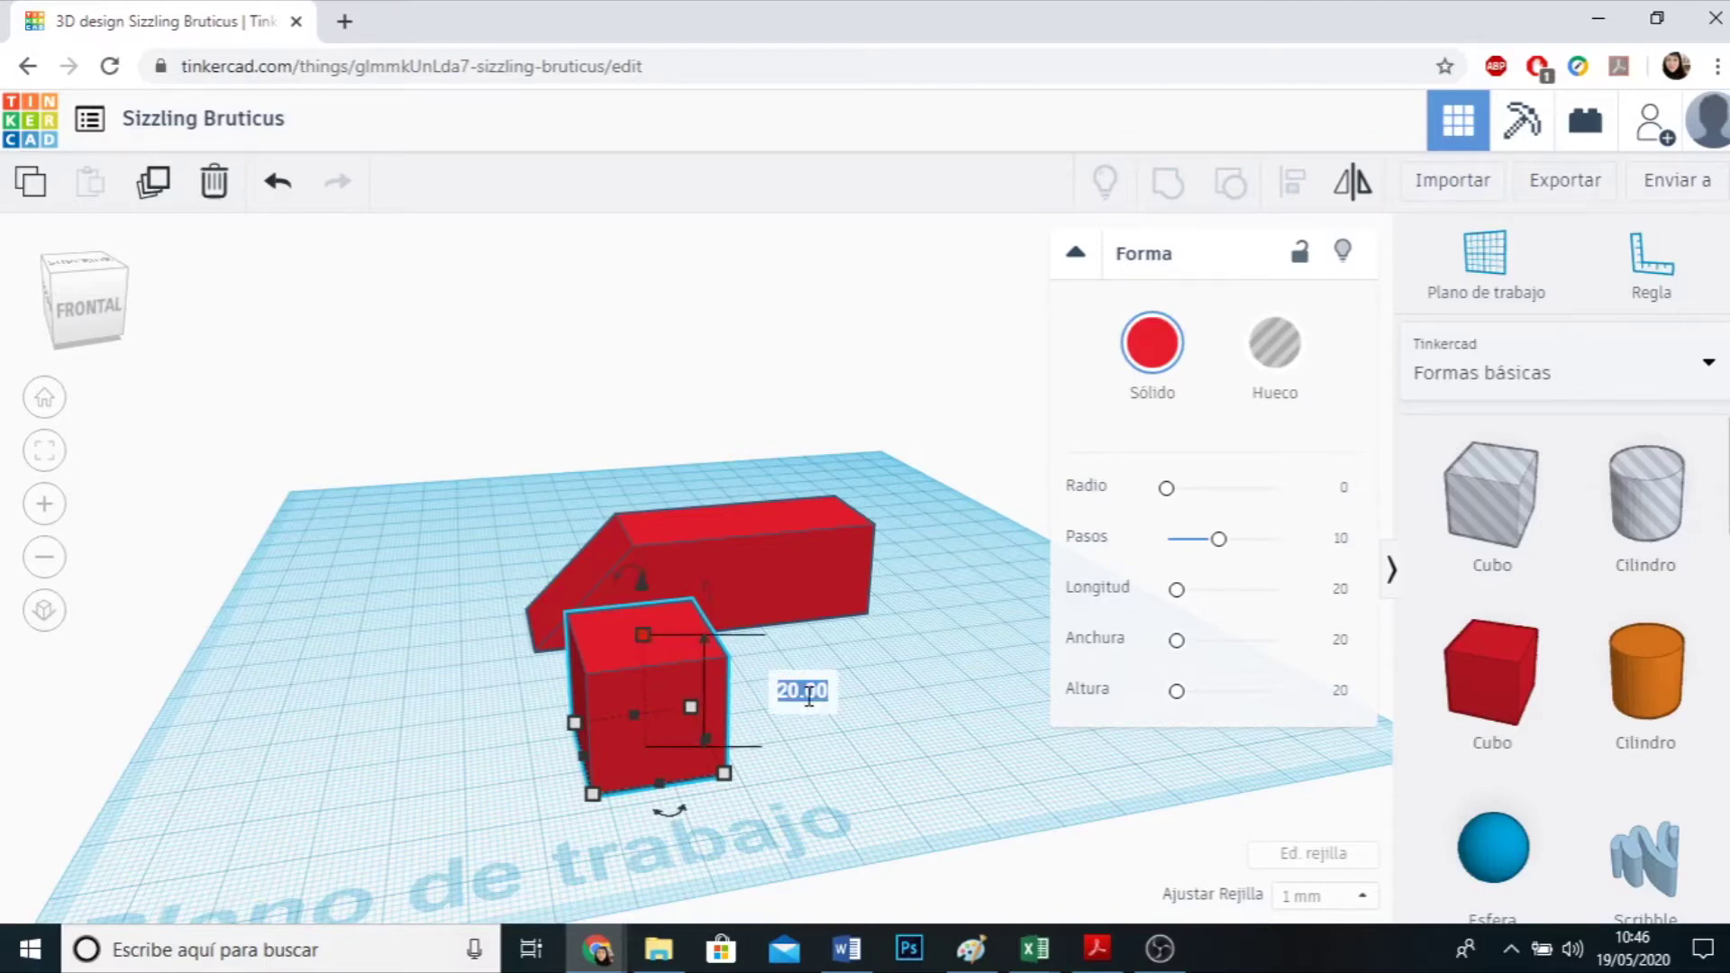
pyautogui.write('5')
pyautogui.press('Return')
pyautogui.click(805, 820)
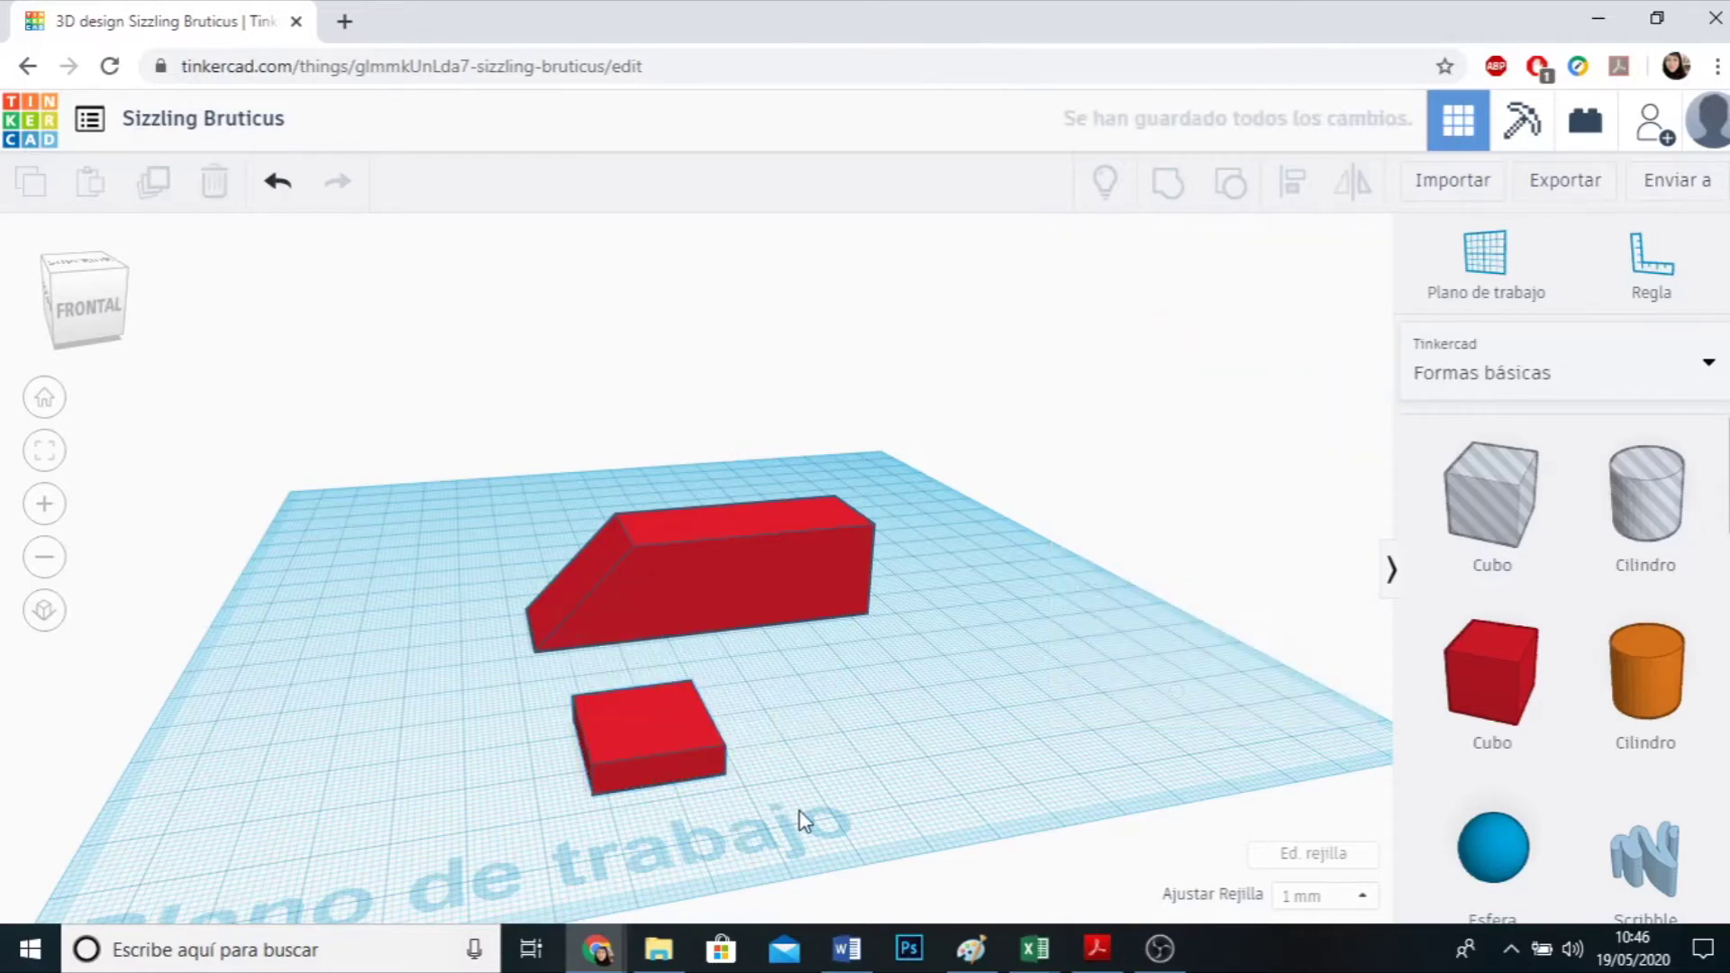
pyautogui.click(686, 728)
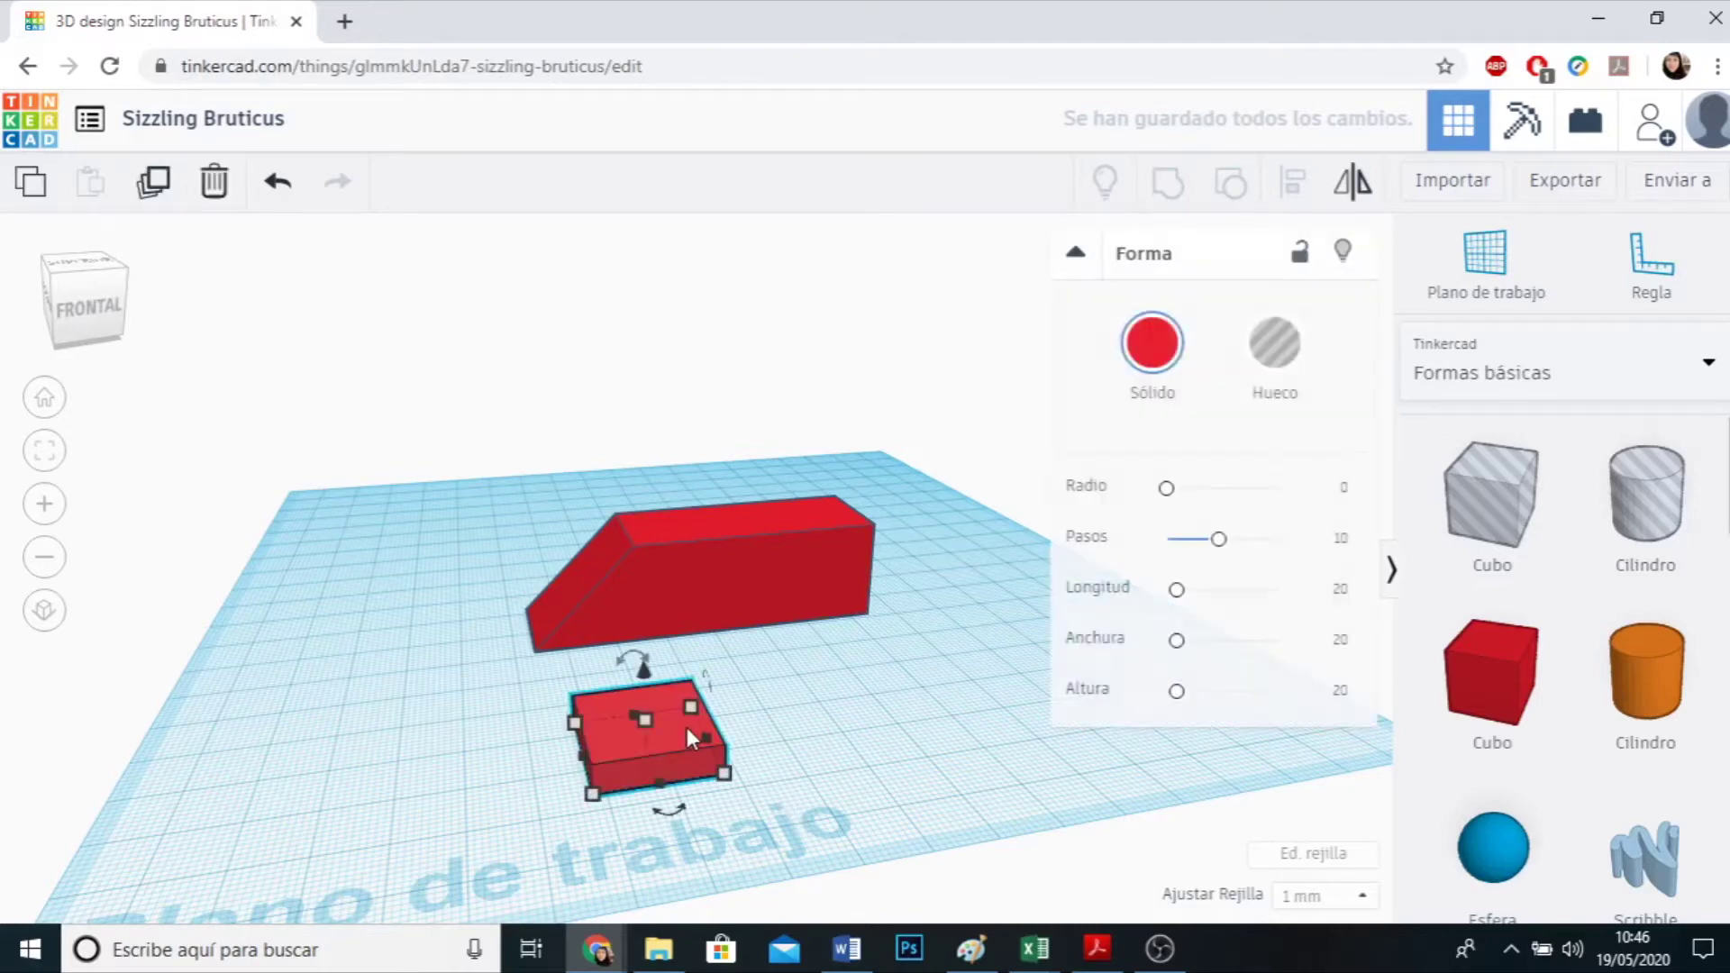
pyautogui.moveTo(724, 772)
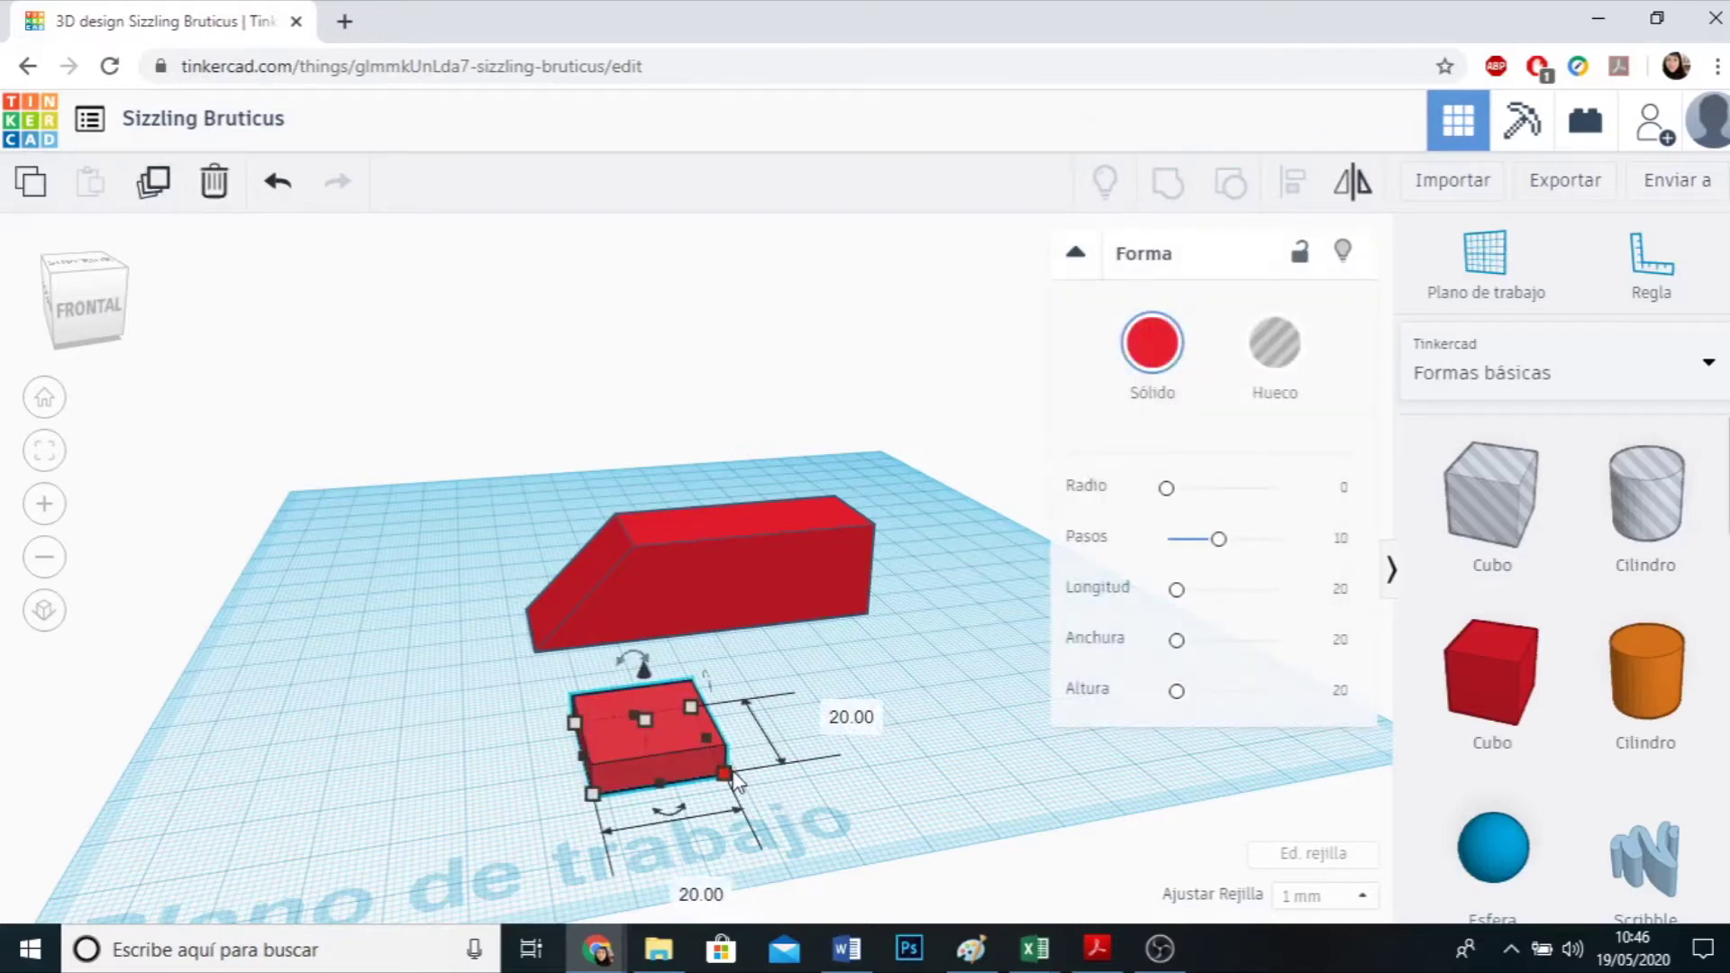
pyautogui.click(712, 896)
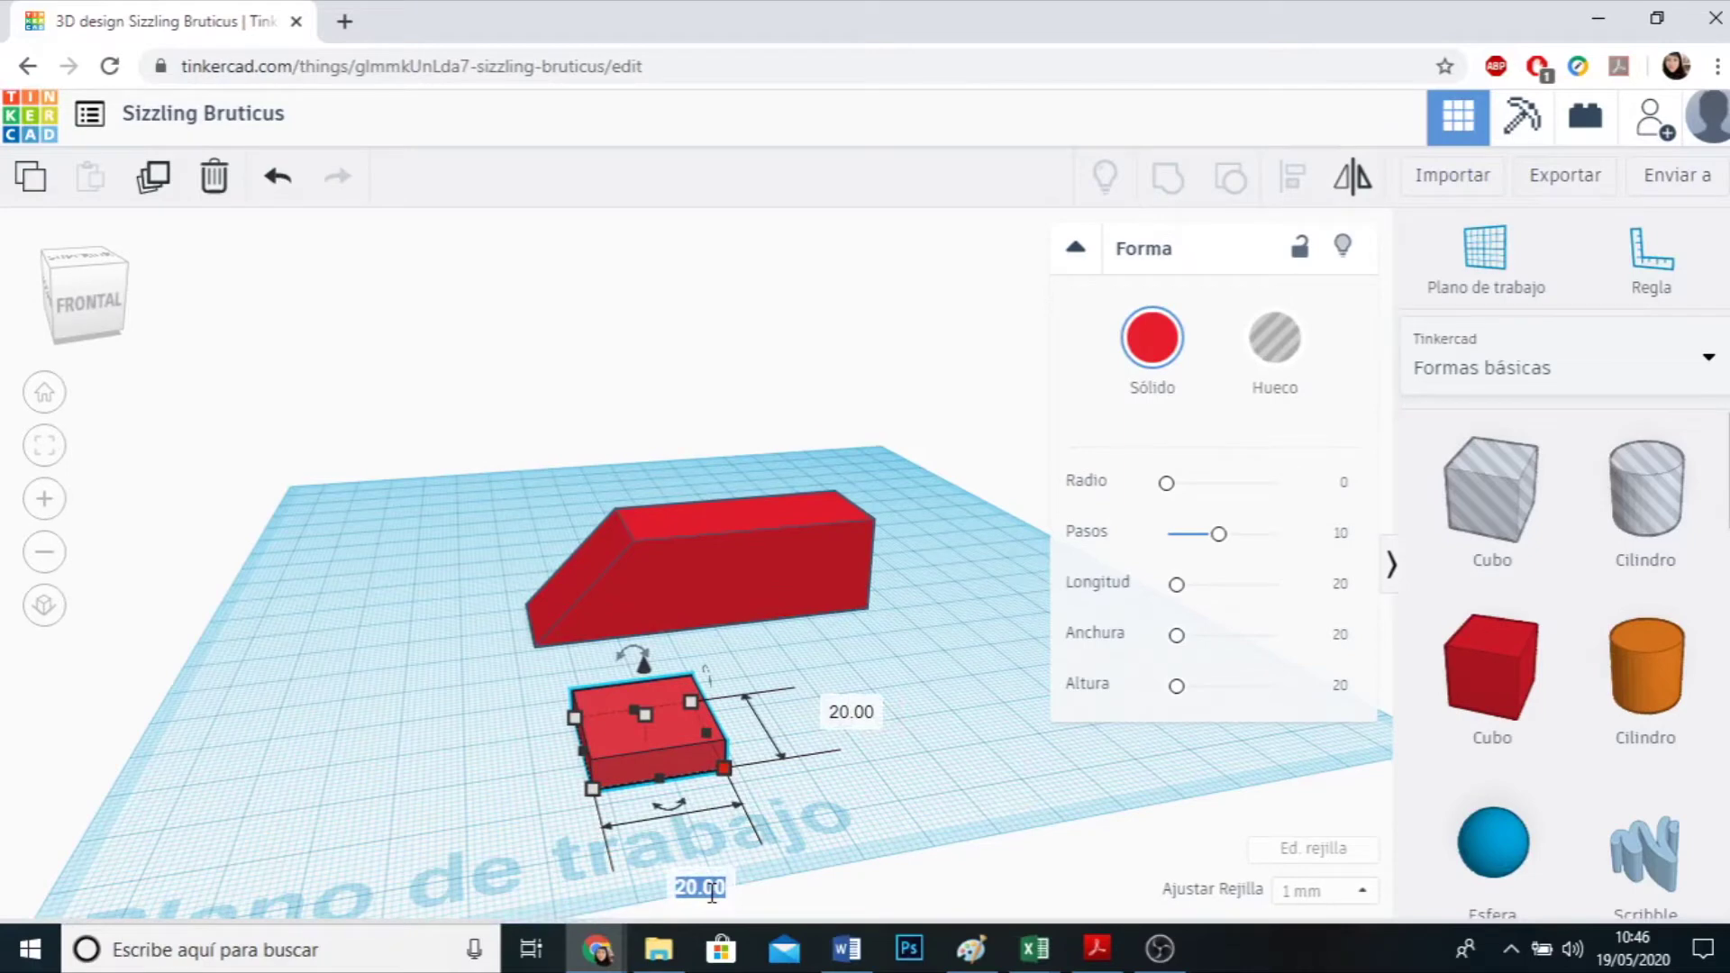
pyautogui.write('70')
pyautogui.press('Return')
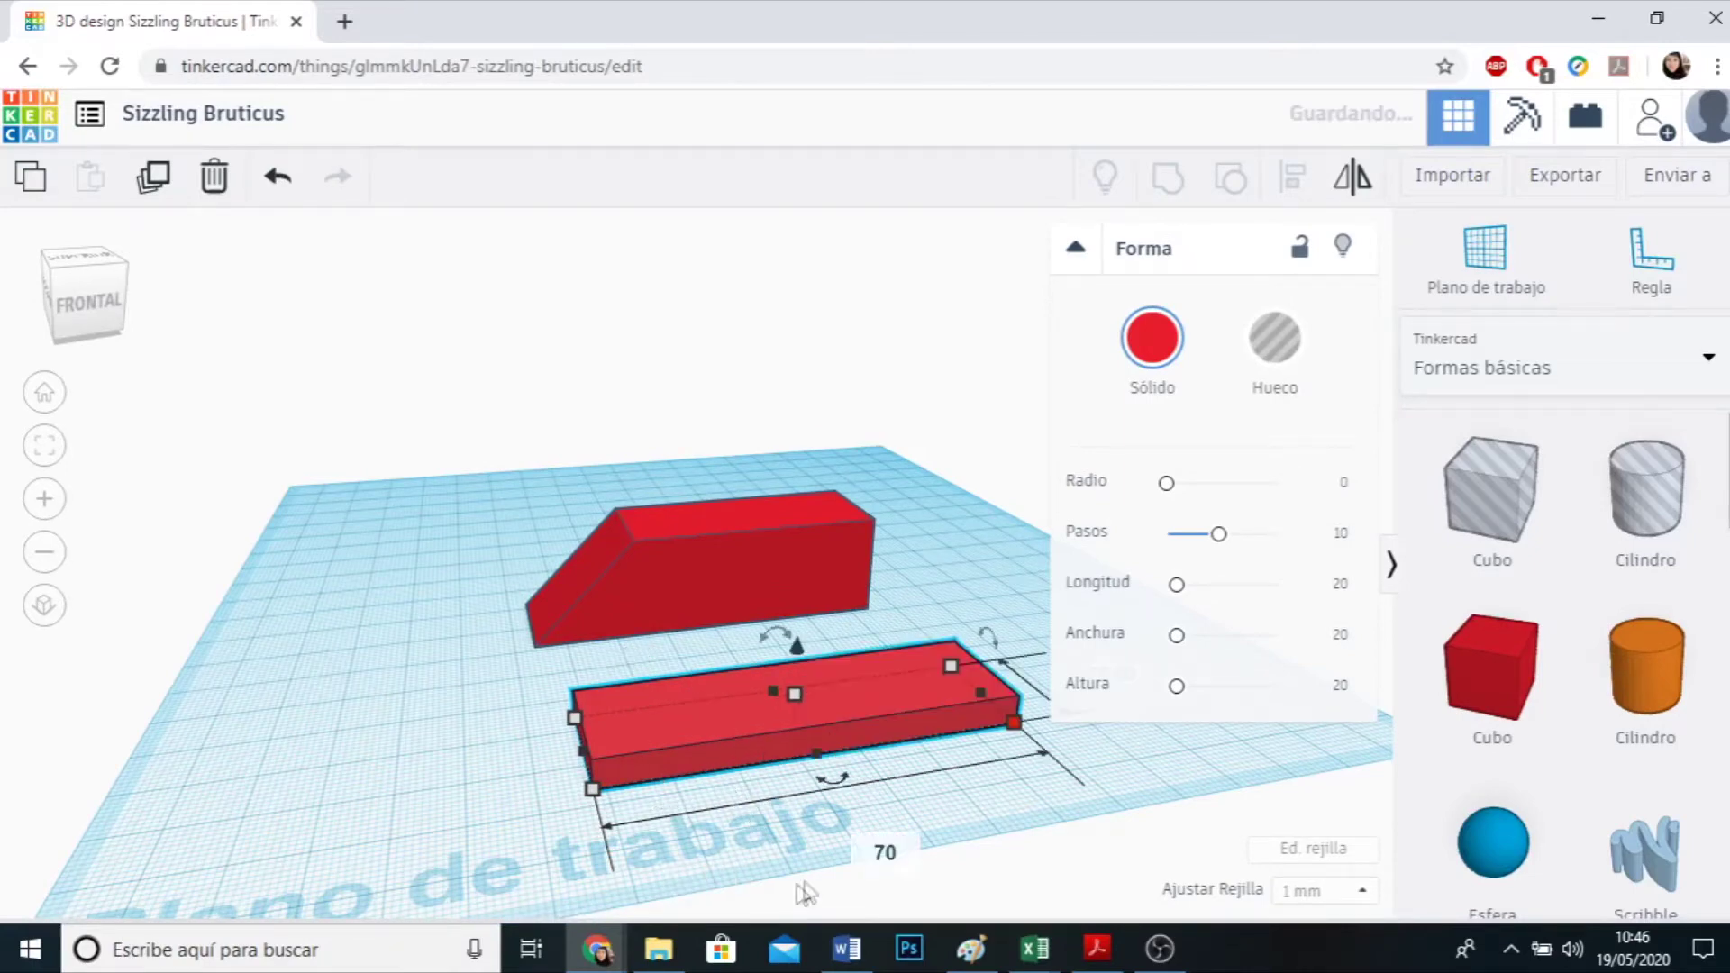
pyautogui.click(500, 650)
# Raise the grouped body 5 mm above the workplane.
pyautogui.moveTo(456, 707); pyautogui.dragTo(691, 573, button='right')
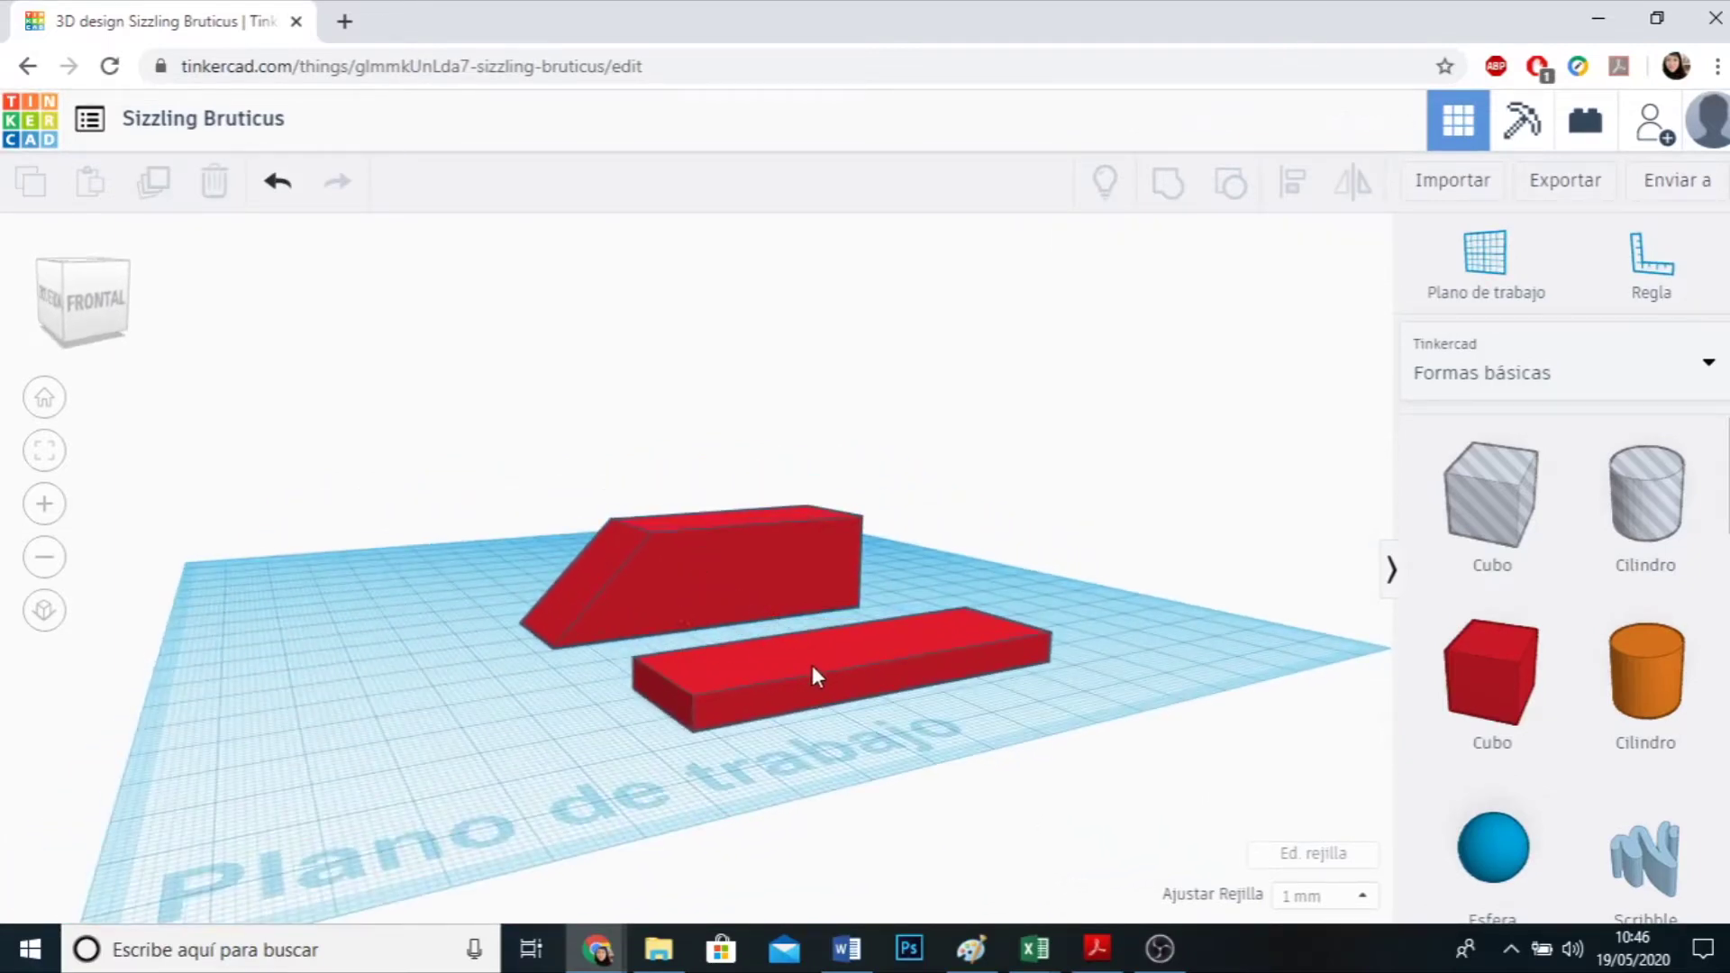
pyautogui.click(744, 577)
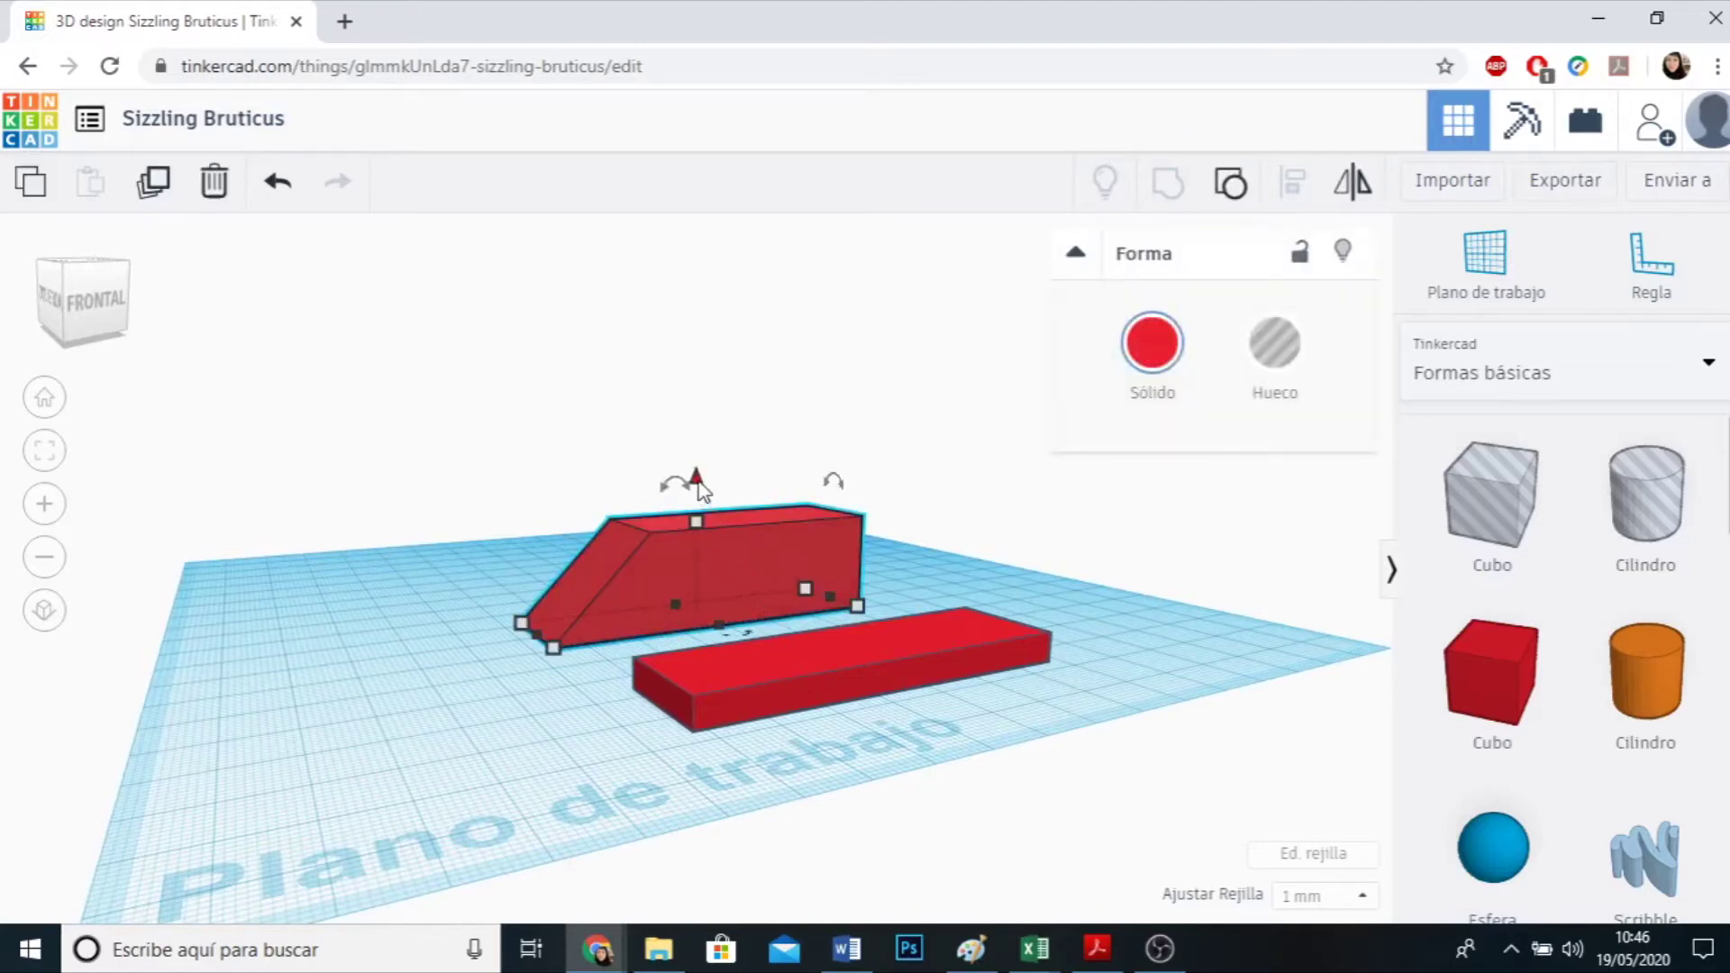
pyautogui.moveTo(702, 489); pyautogui.dragTo(712, 469)
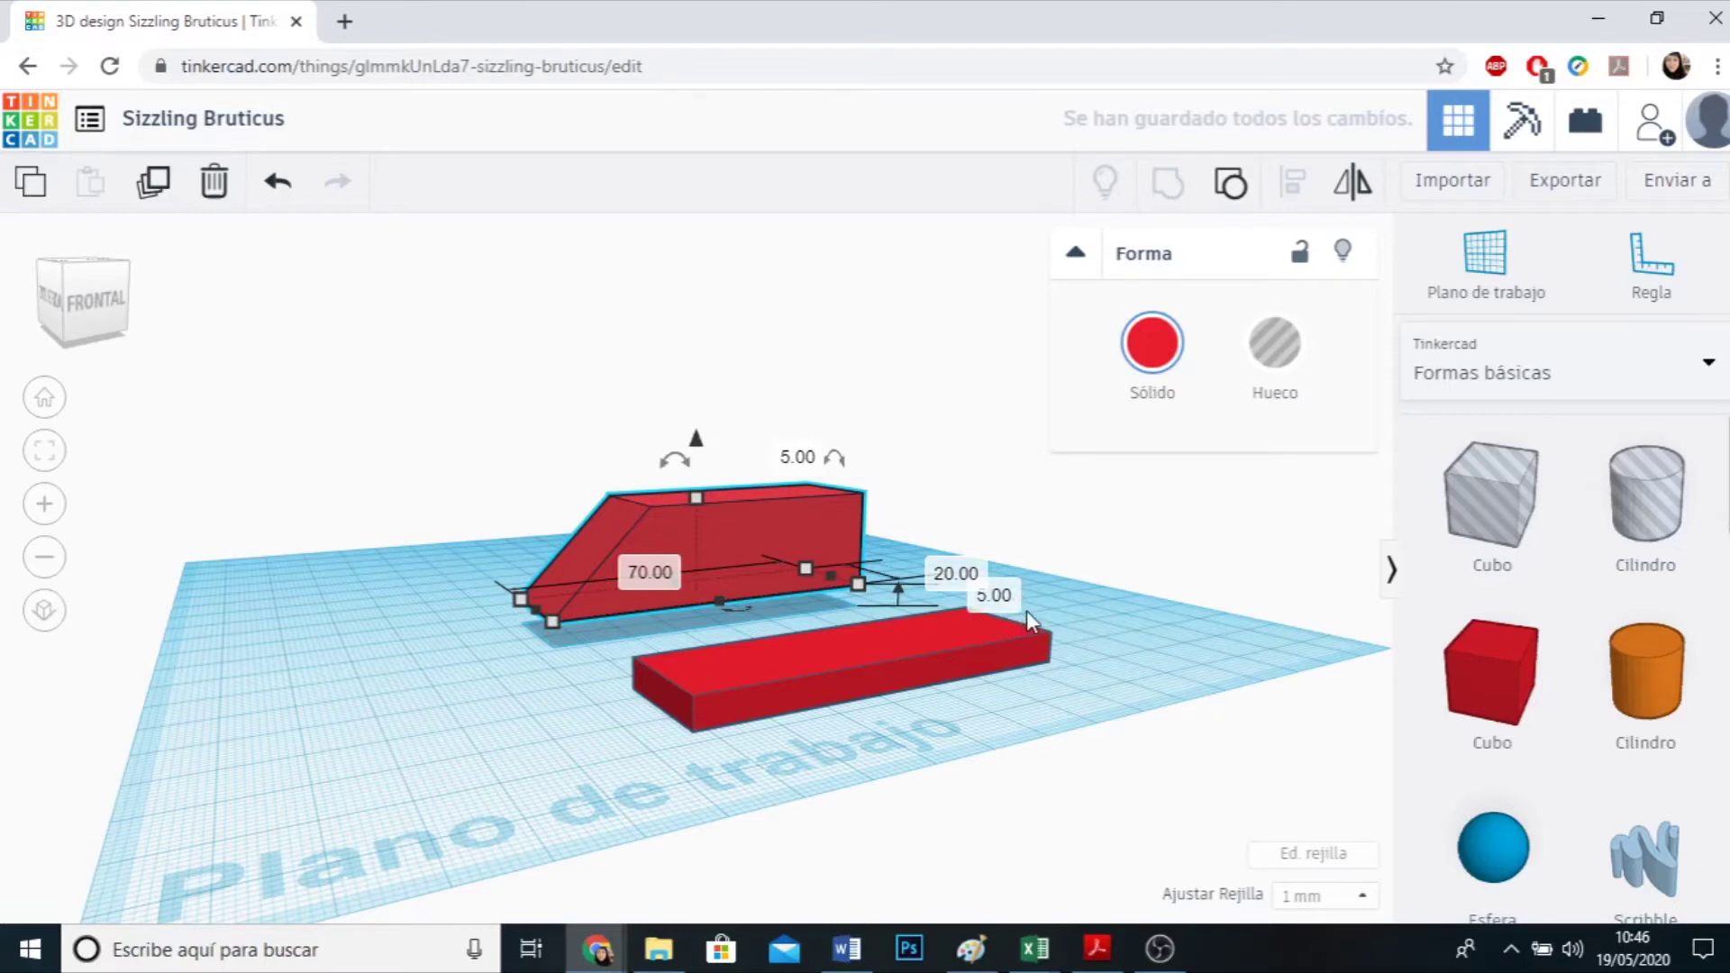
pyautogui.click(1081, 704)
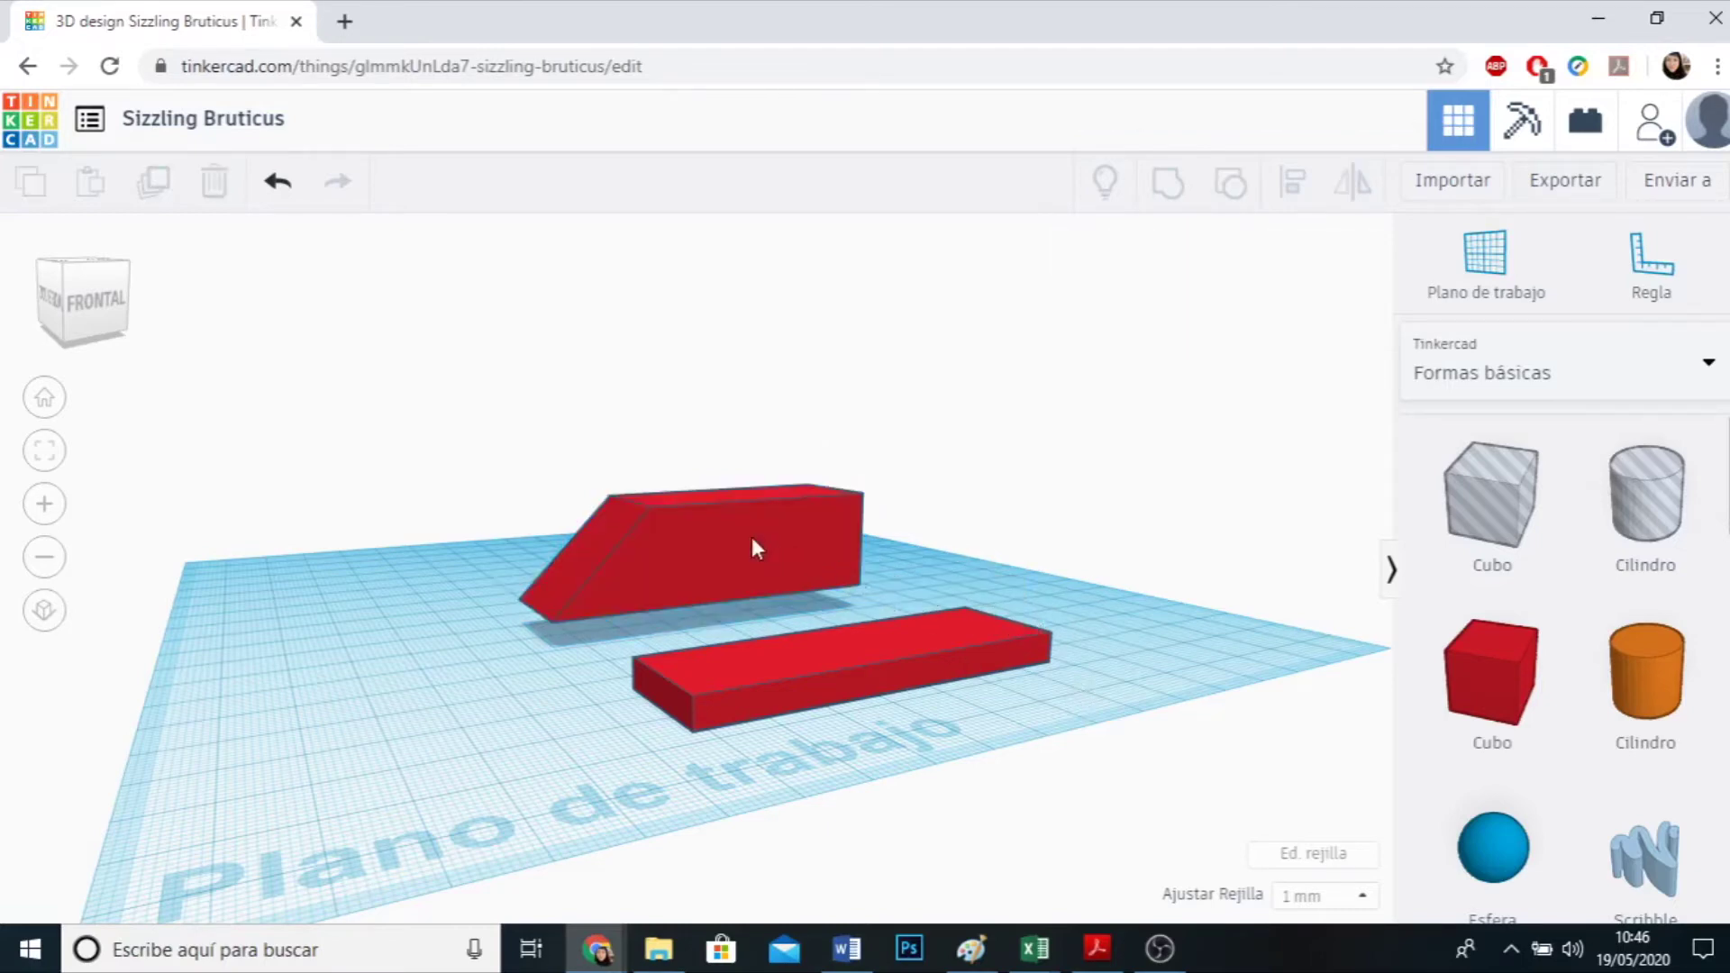
# Move the raised body over the flat base so that it rests on top with matching front edges.
pyautogui.moveTo(742, 540); pyautogui.dragTo(911, 593)
pyautogui.click(630, 716)
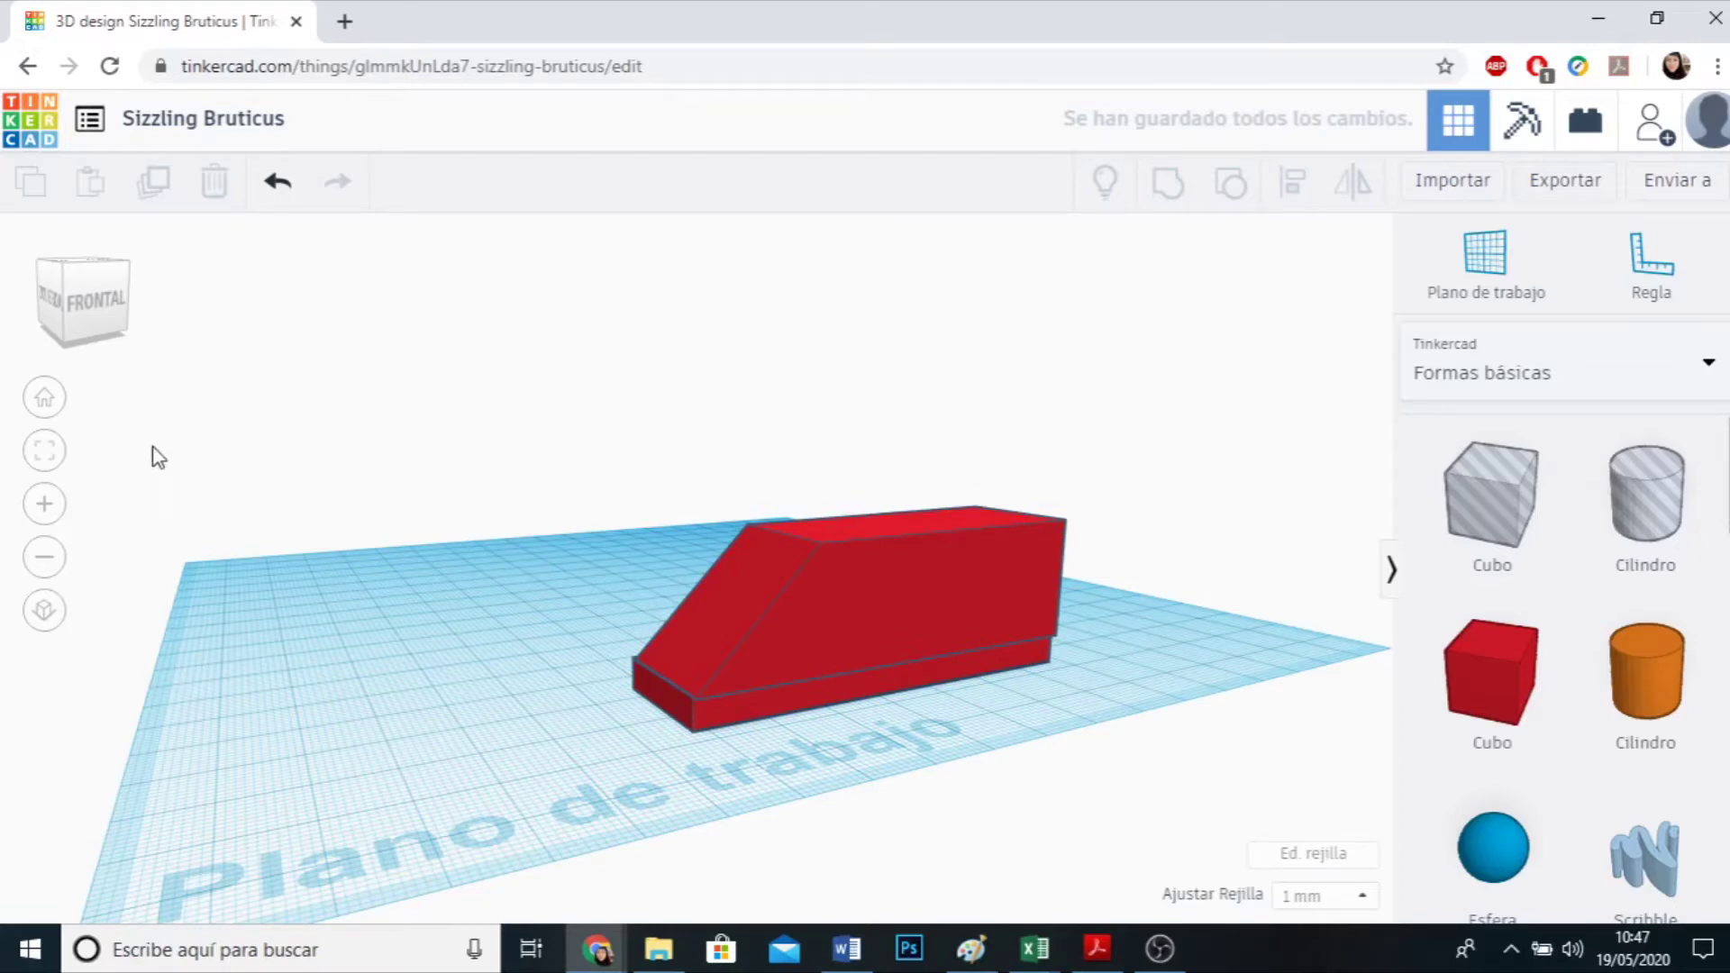
pyautogui.click(52, 464)
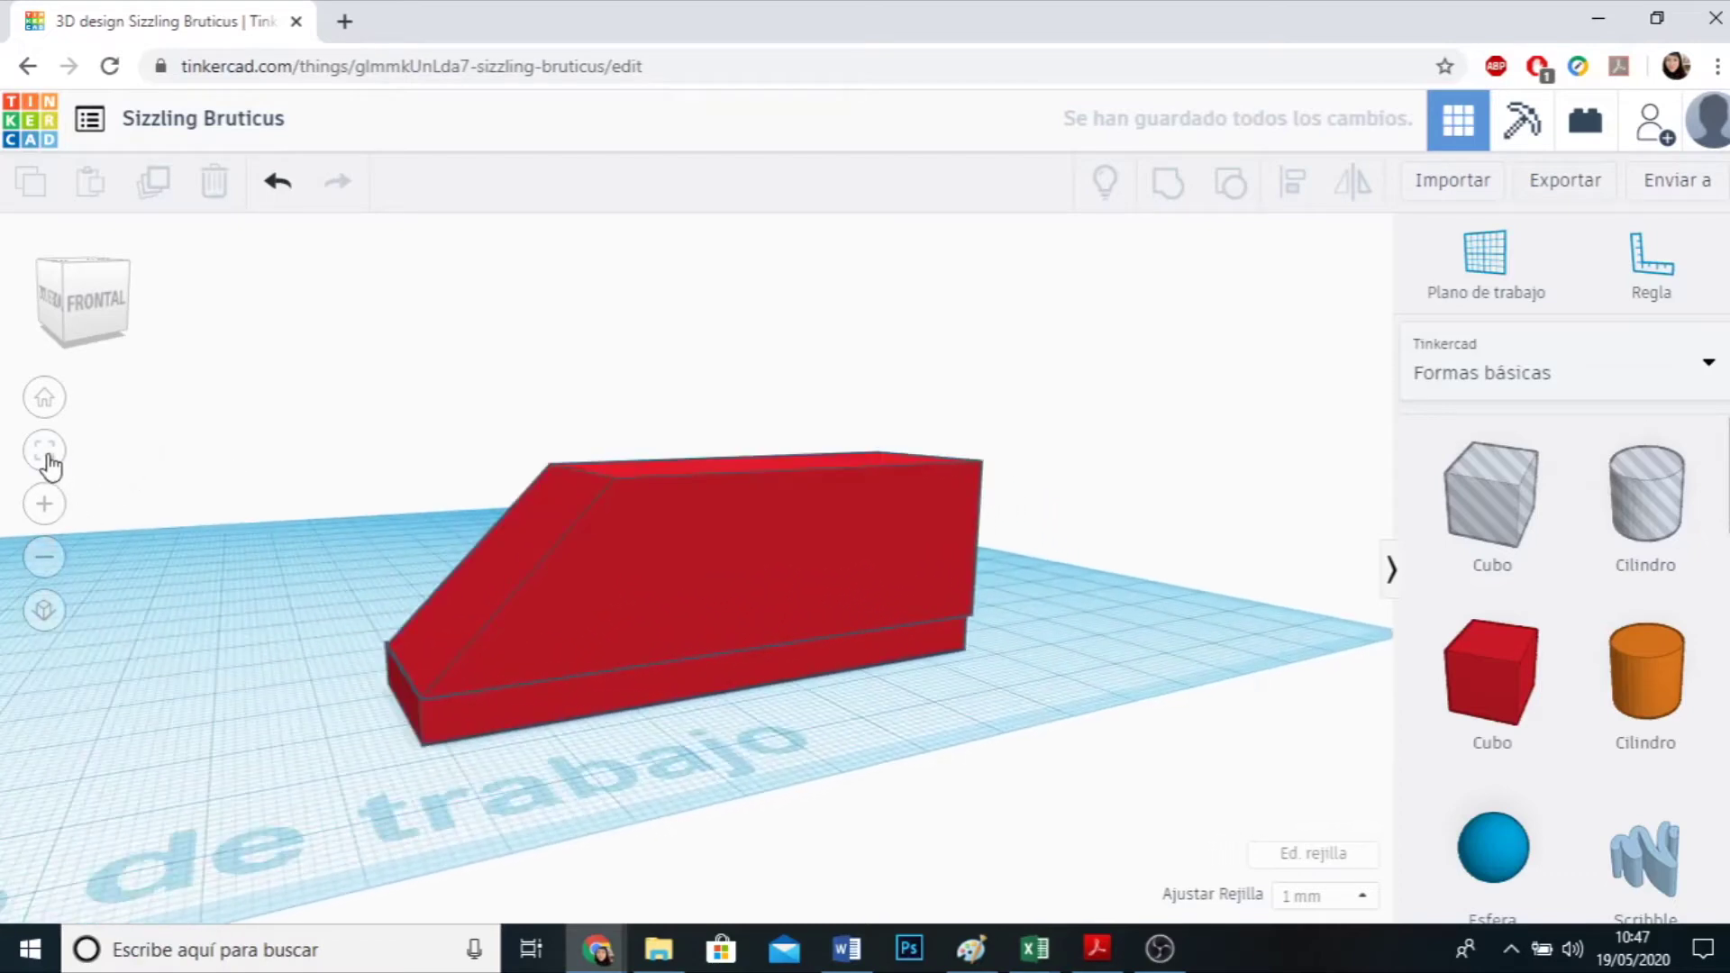
# Nudge the raised body backward so that its long sides line up with the flat base.
pyautogui.click(77, 261)
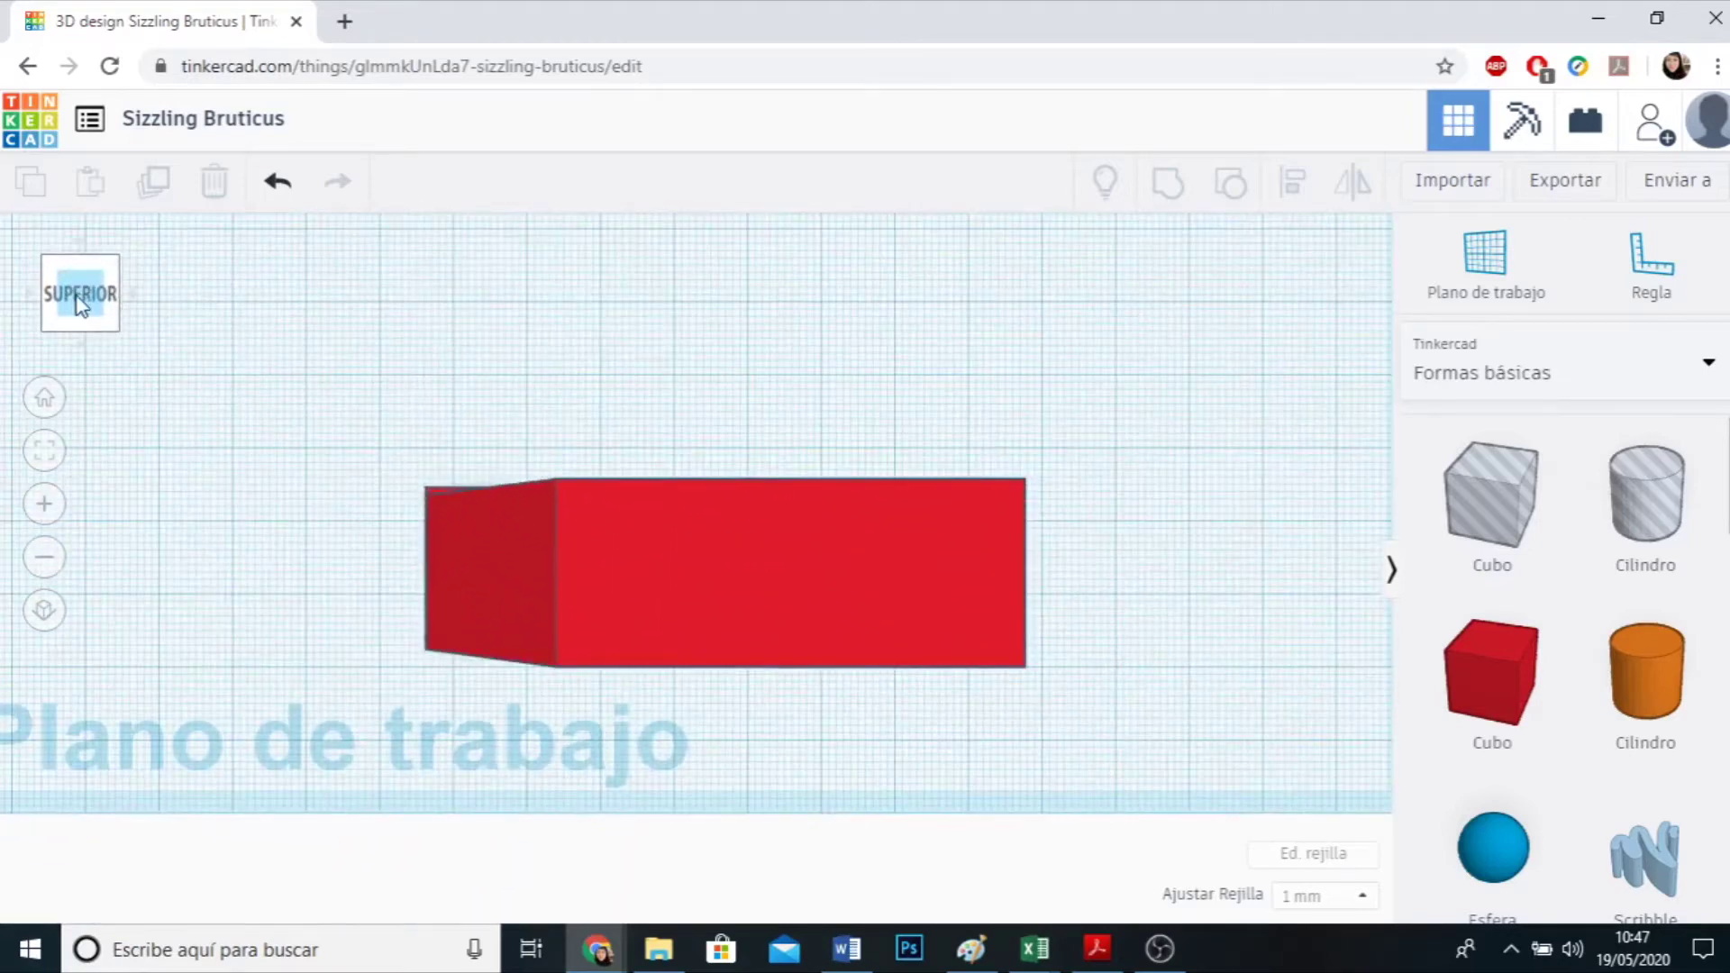
pyautogui.click(669, 596)
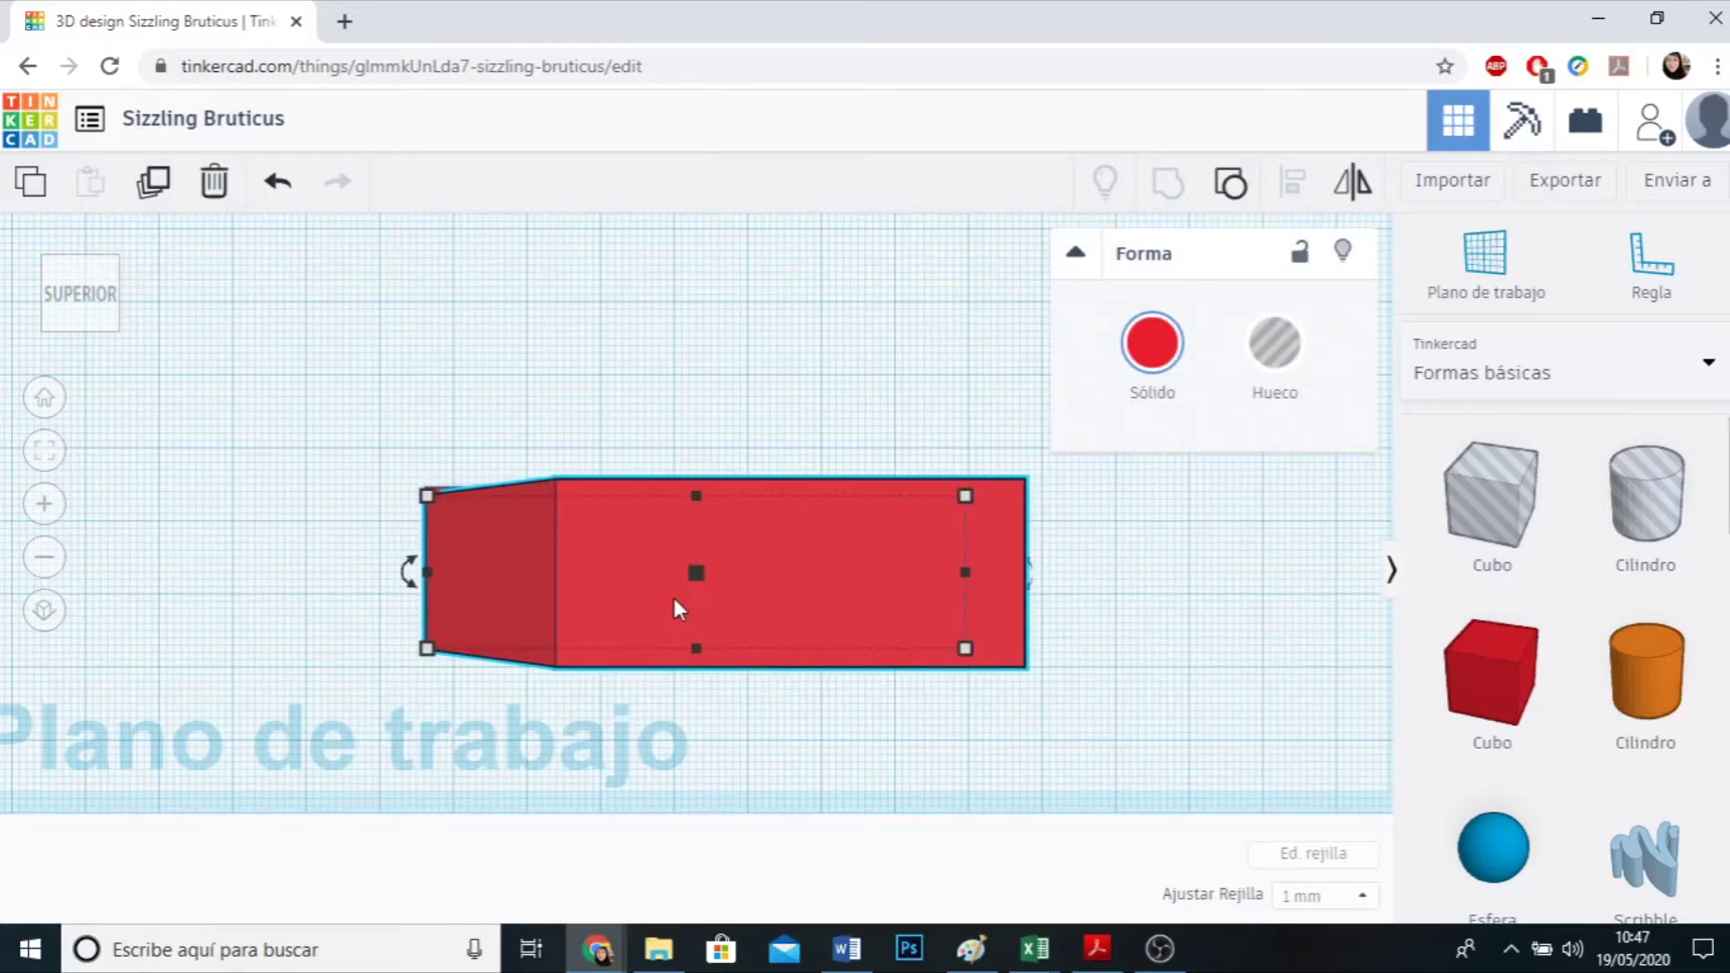
pyautogui.press('Up')
pyautogui.click(694, 712)
pyautogui.moveTo(618, 799); pyautogui.dragTo(689, 593, button='right')
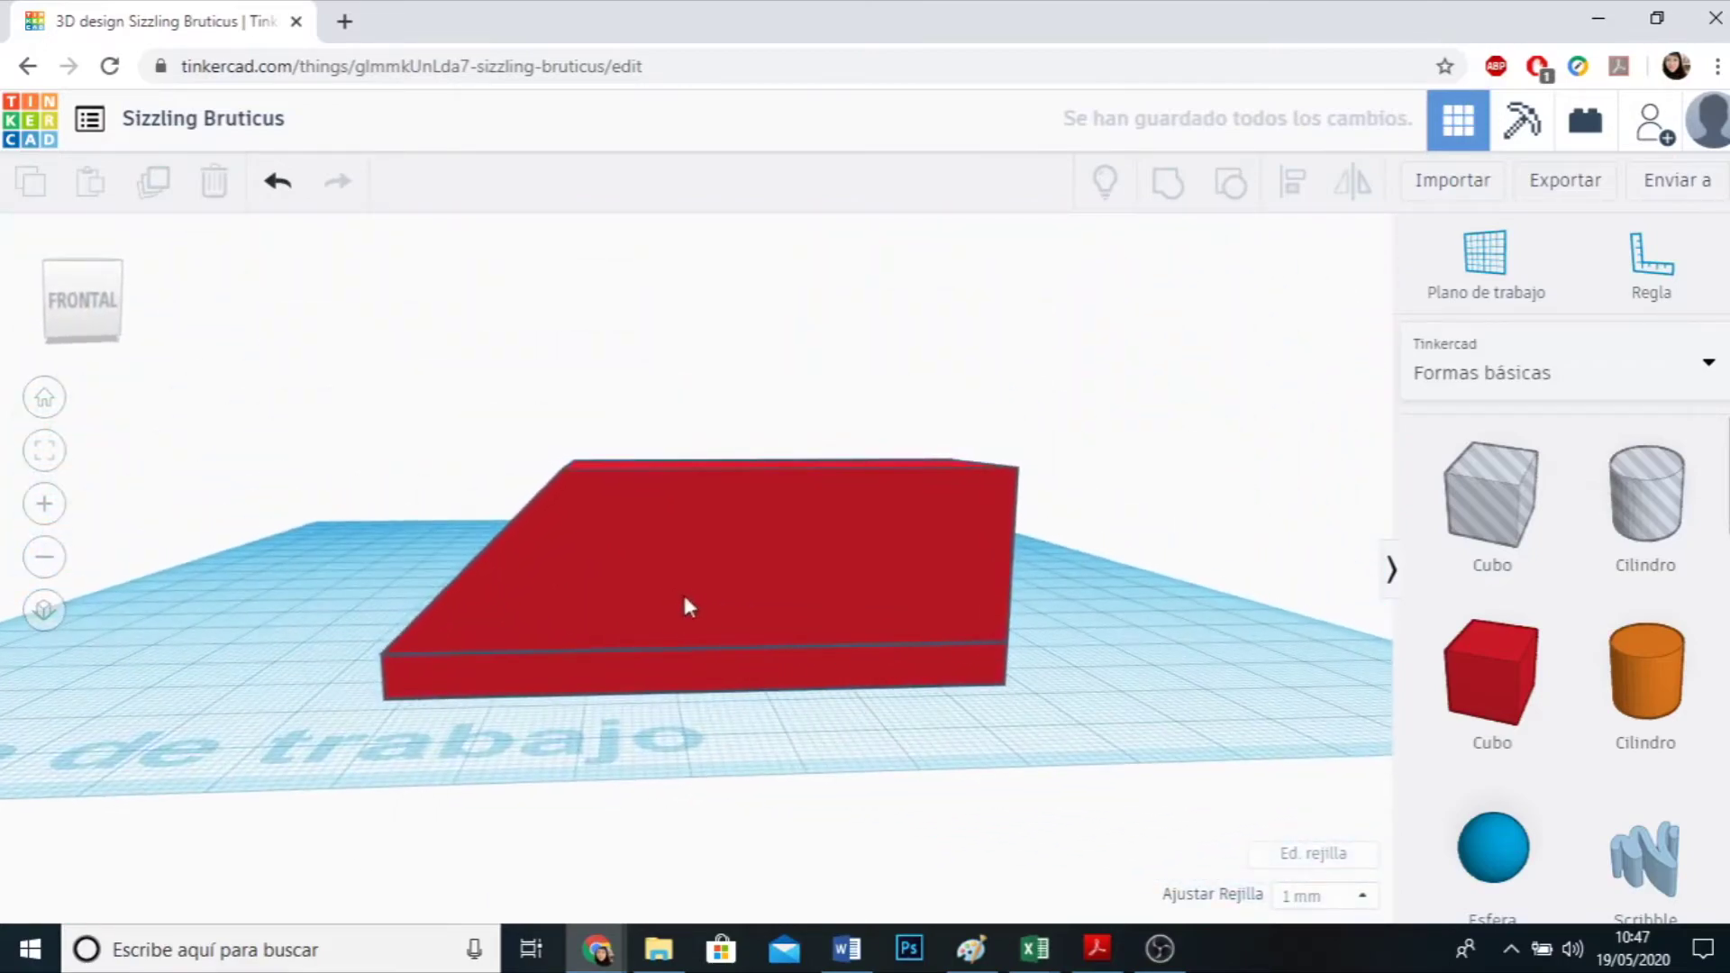
# Select the sloped body together with the flat base and group them into one shape.
pyautogui.moveTo(263, 369); pyautogui.dragTo(1301, 748)
pyautogui.click(1216, 725)
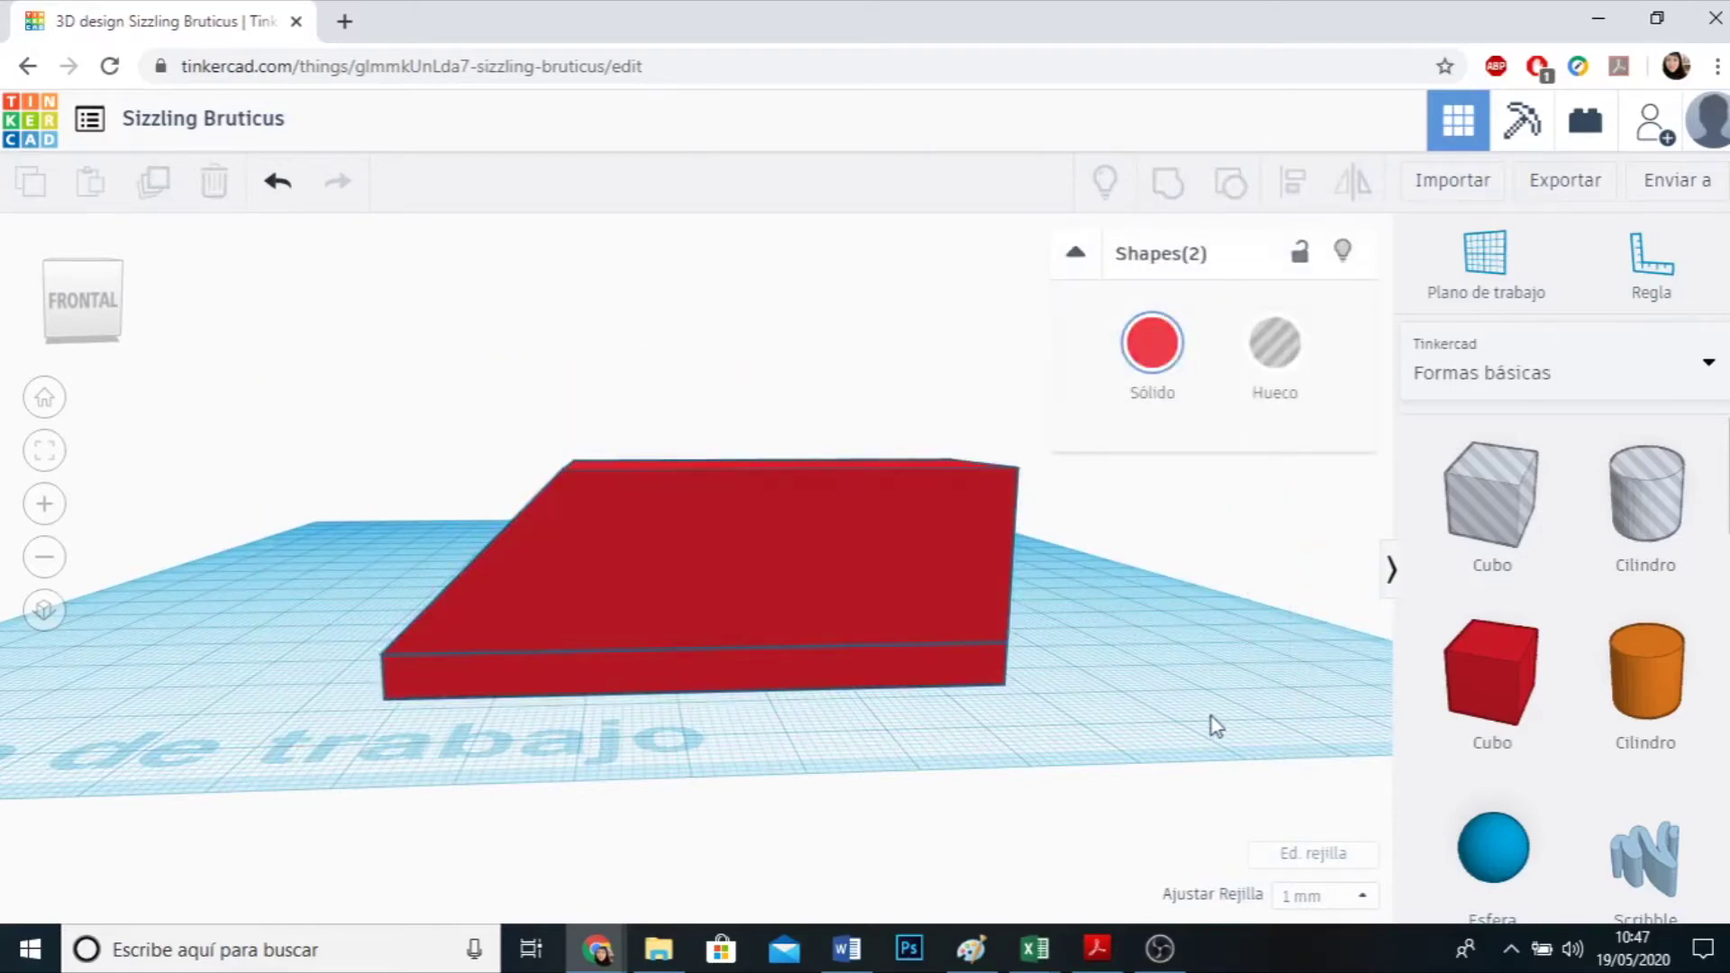
pyautogui.moveTo(258, 333); pyautogui.dragTo(1110, 737)
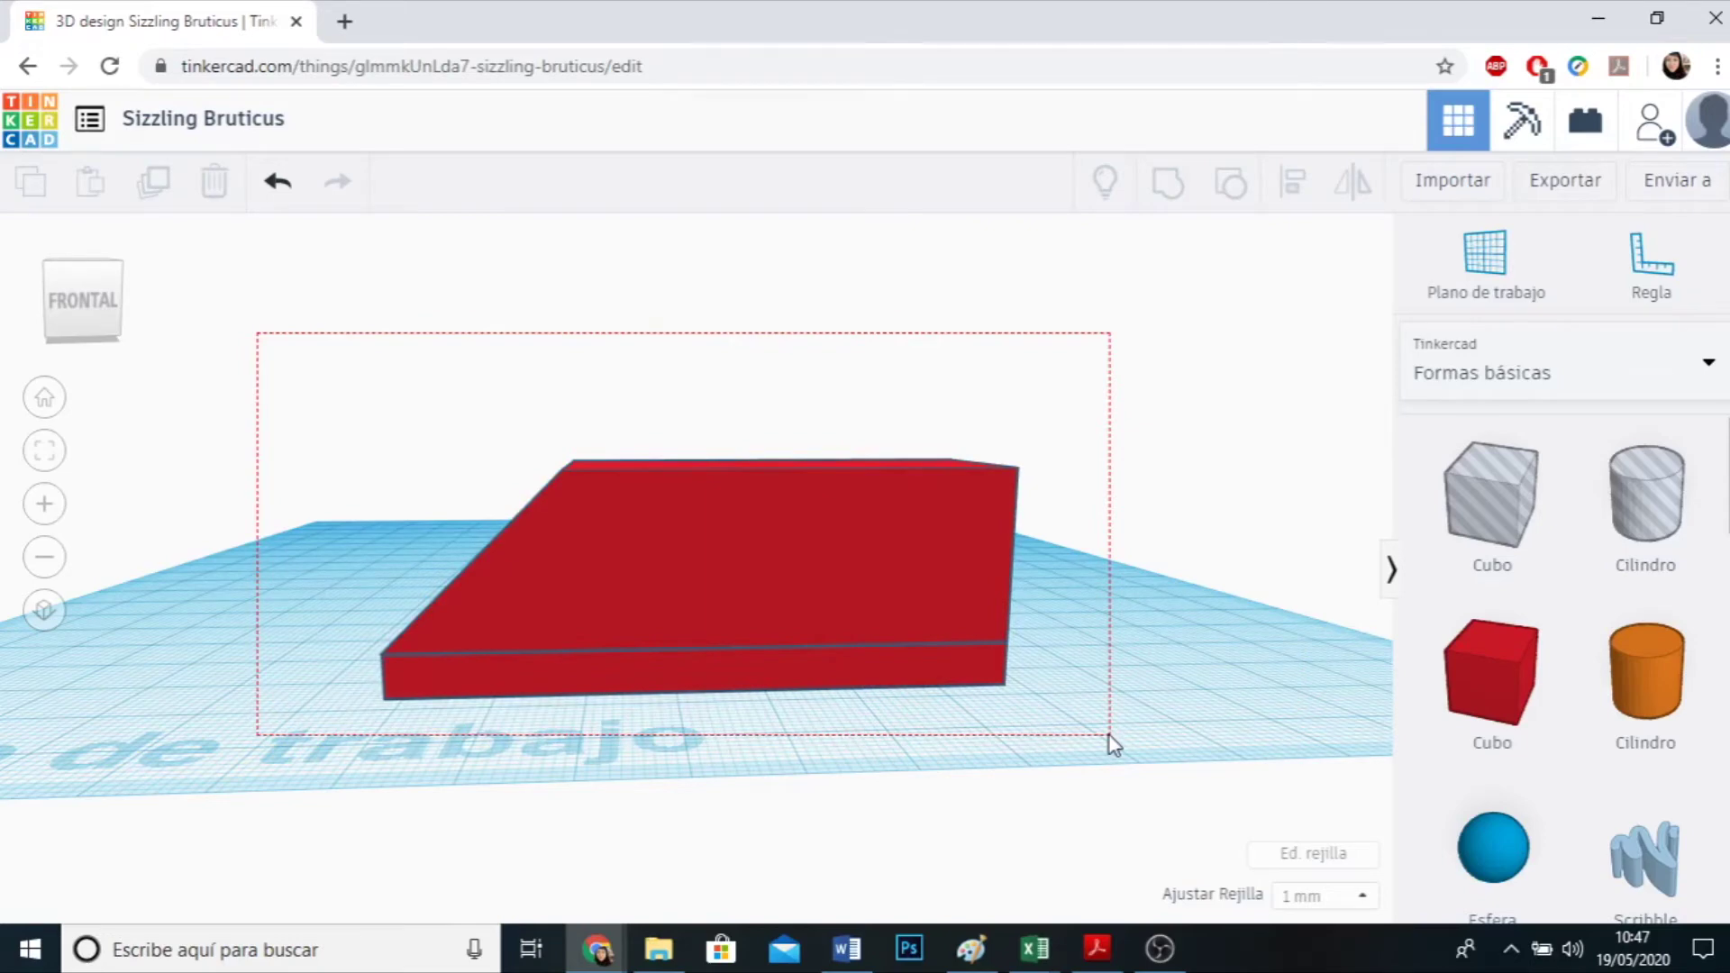
pyautogui.moveTo(1114, 745); pyautogui.dragTo(1113, 744)
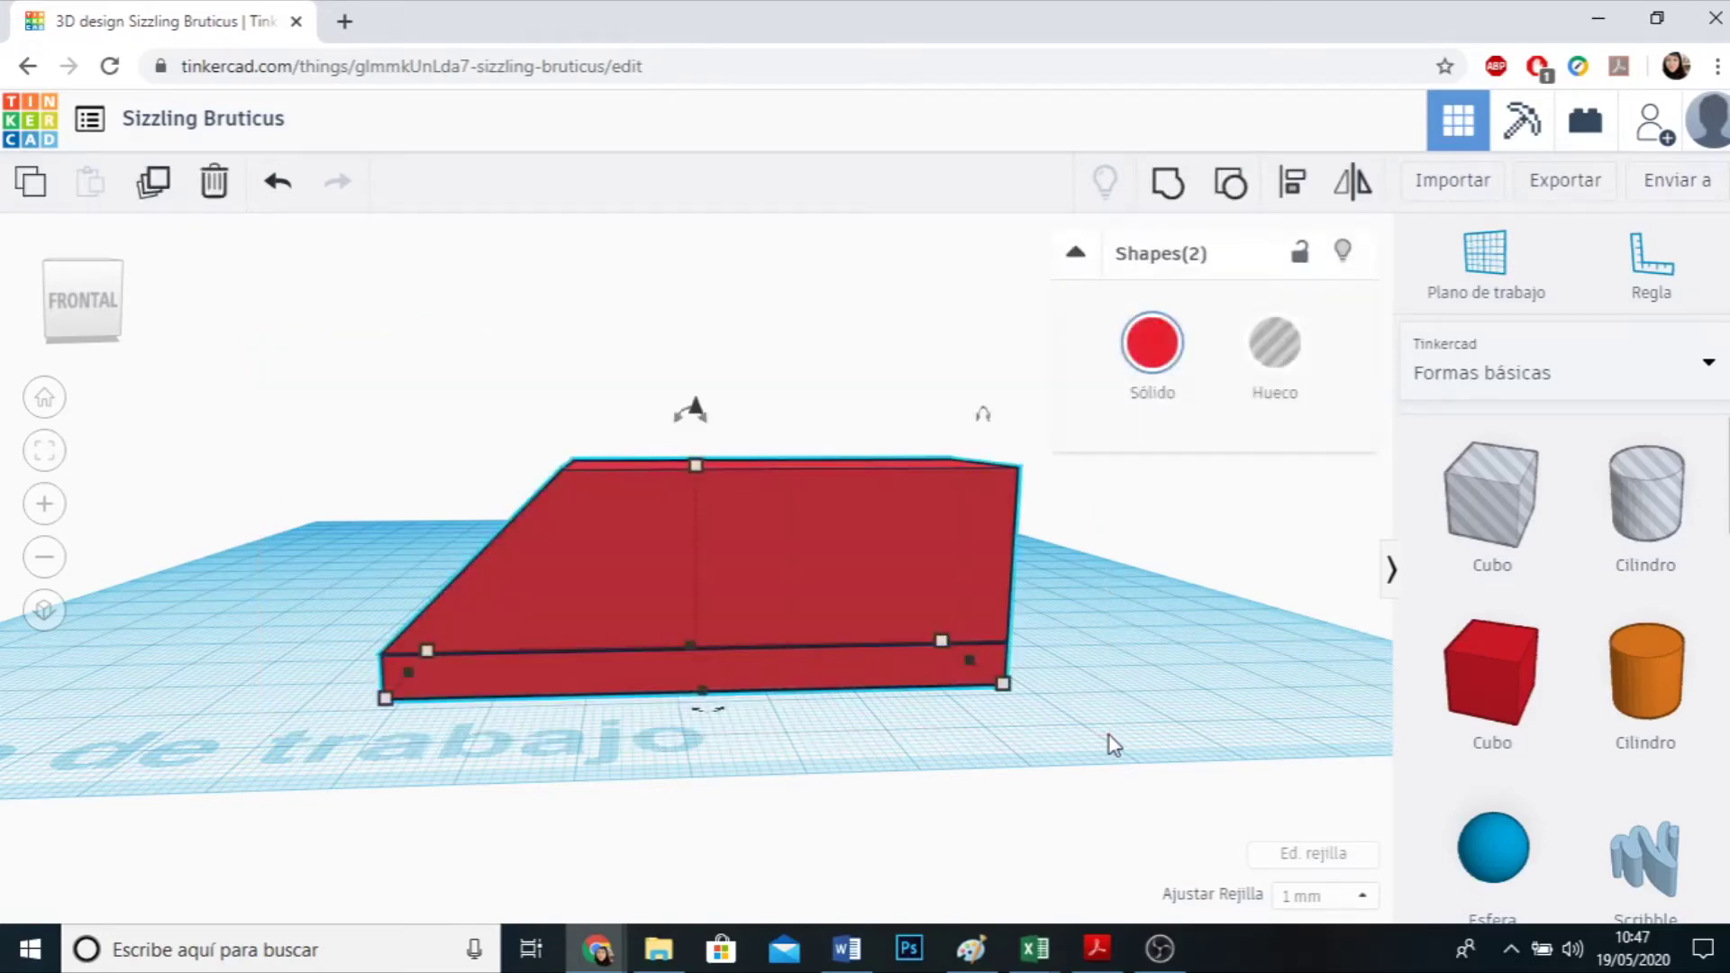
pyautogui.click(1168, 190)
pyautogui.click(1190, 624)
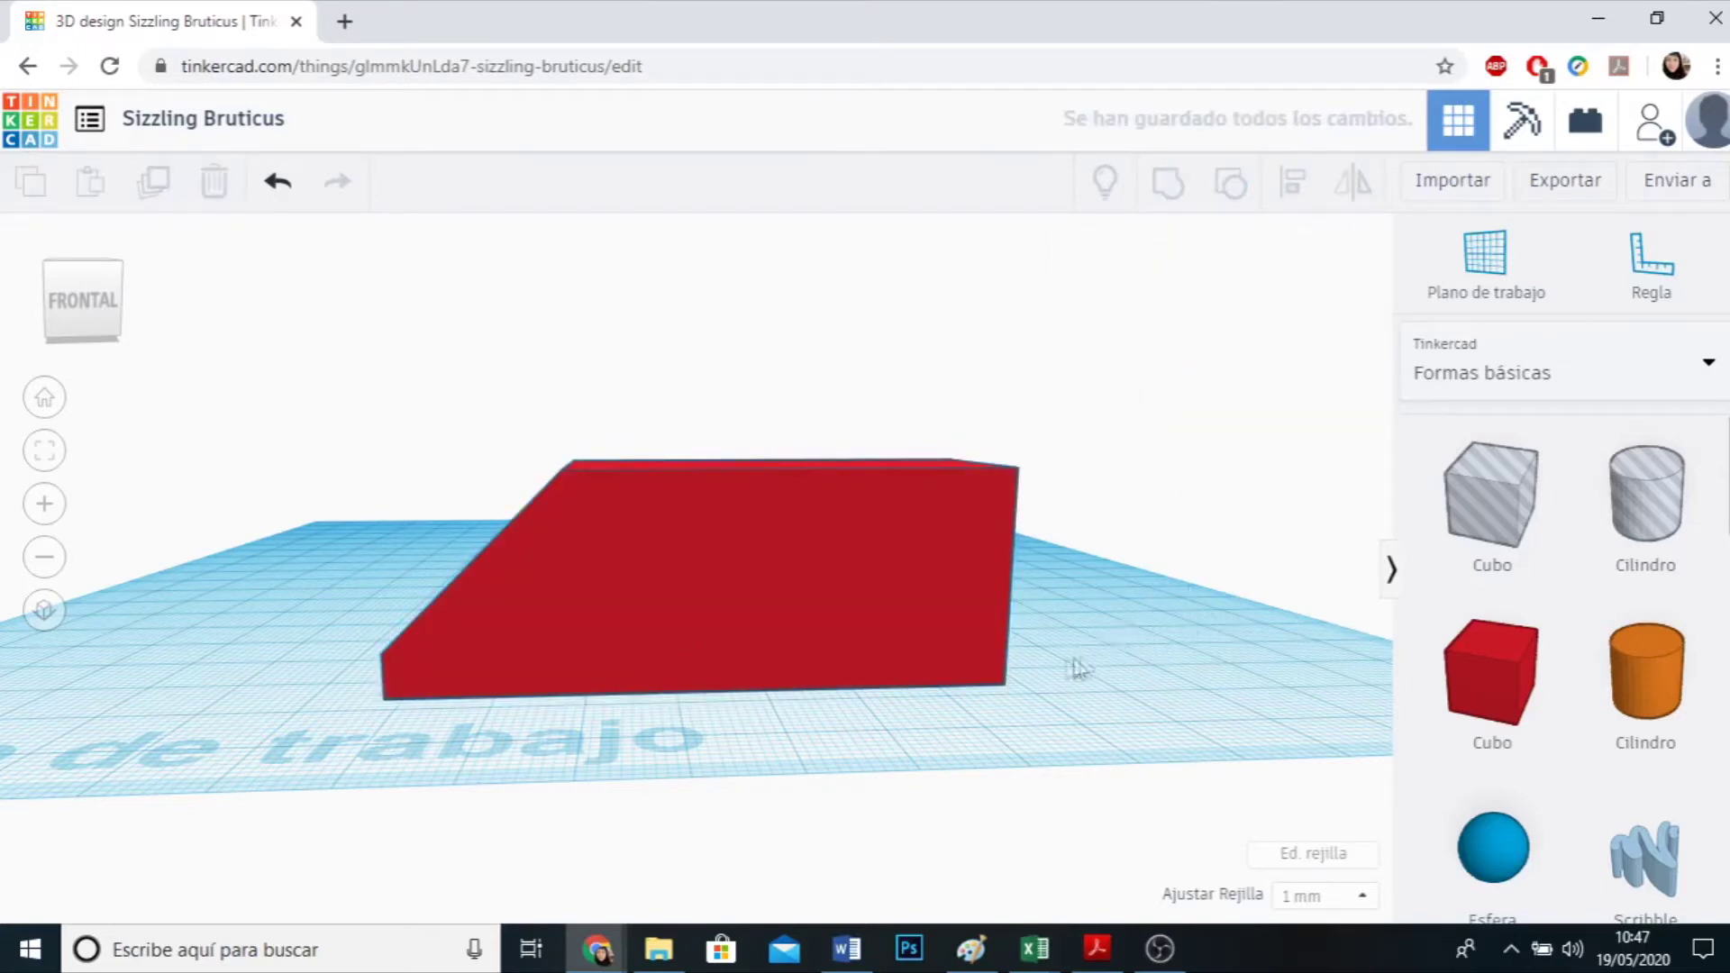
# Place a hole cylinder on the workplane in front of the body's sloped end.
pyautogui.moveTo(799, 726); pyautogui.dragTo(844, 735, button='right')
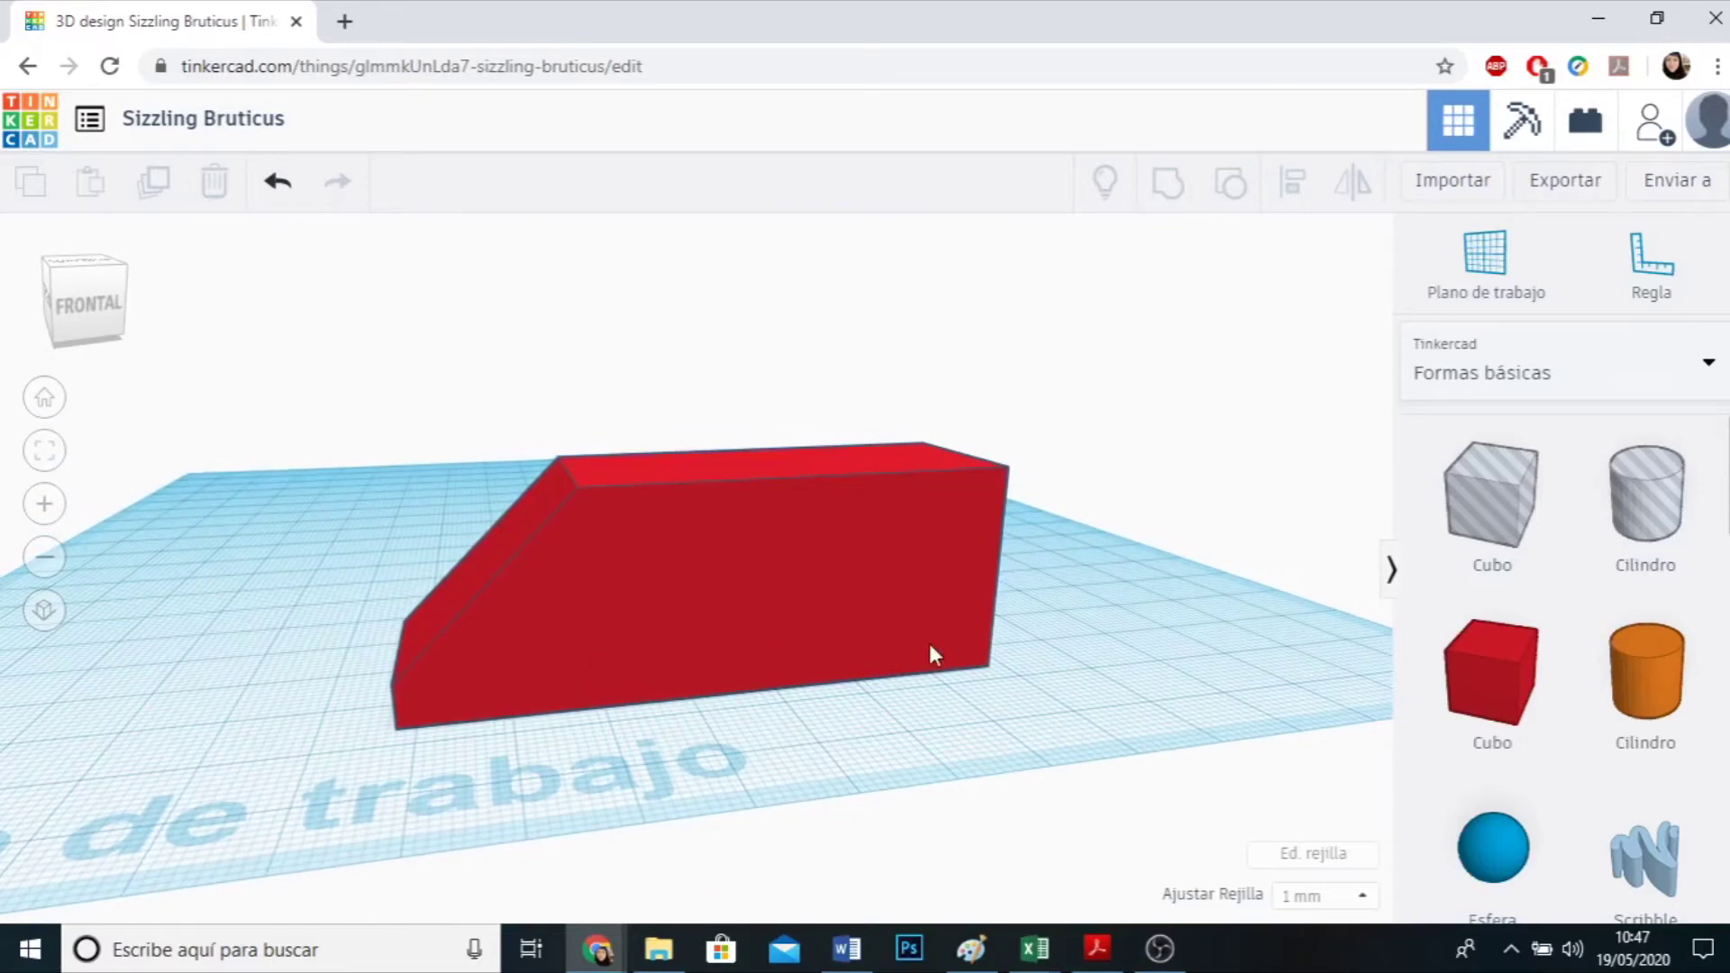
pyautogui.scroll(-3, 767, 707)
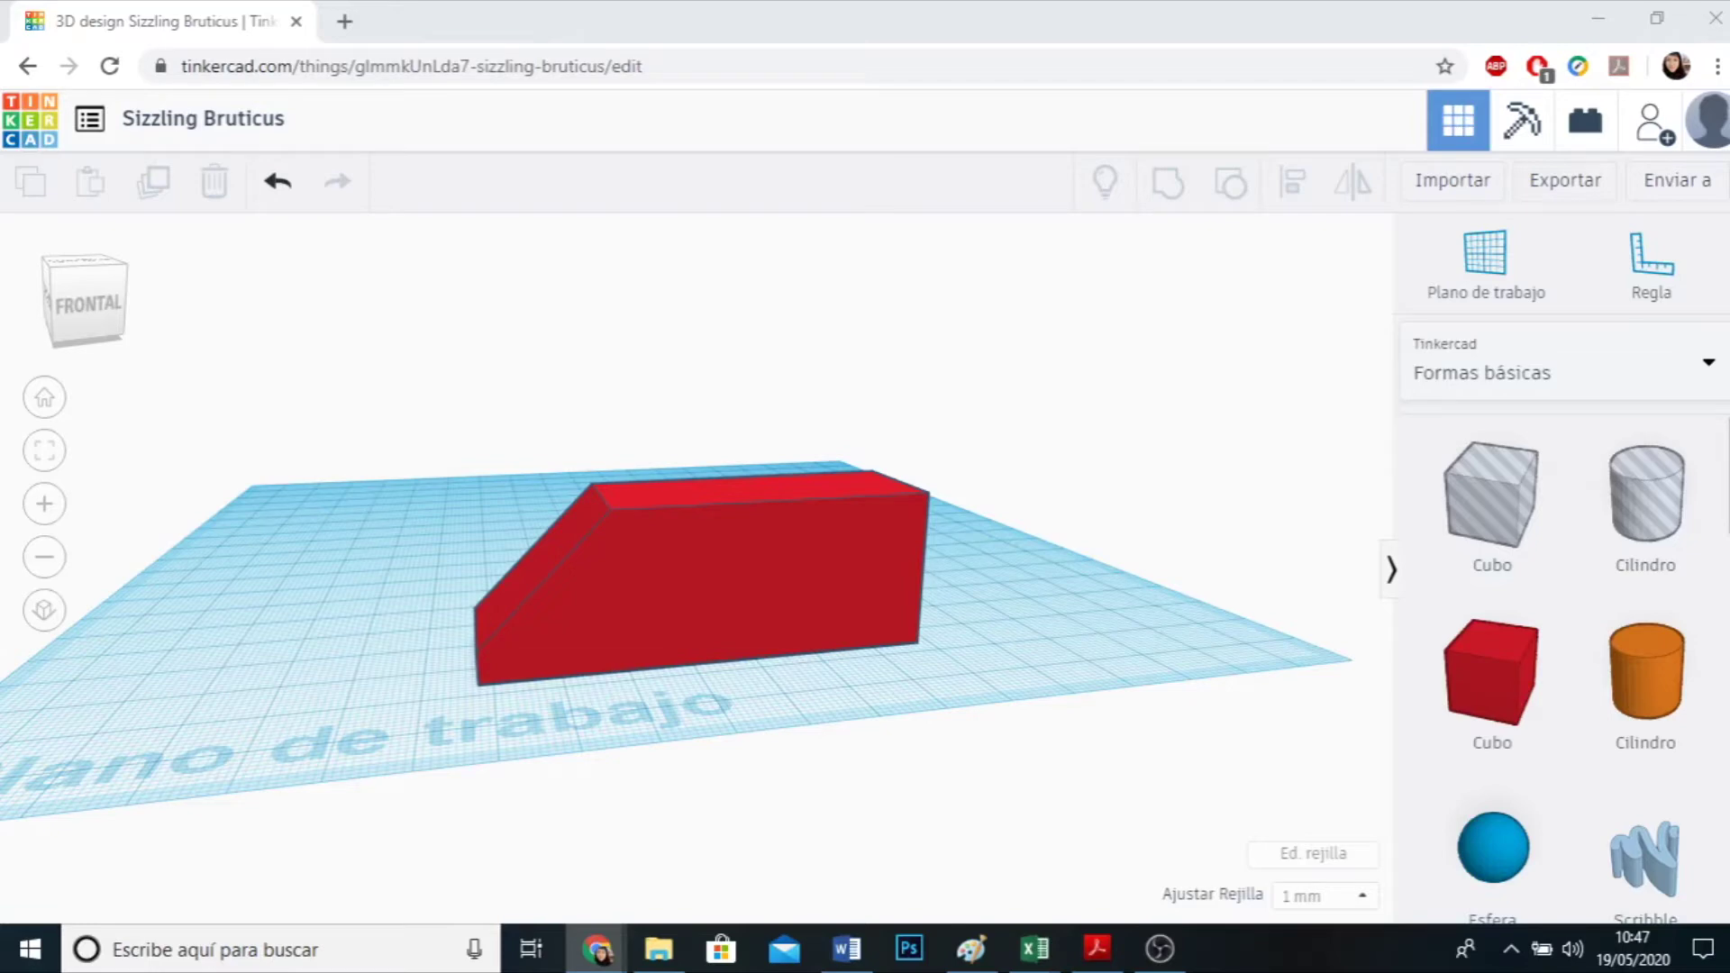
pyautogui.moveTo(1645, 495); pyautogui.dragTo(323, 692)
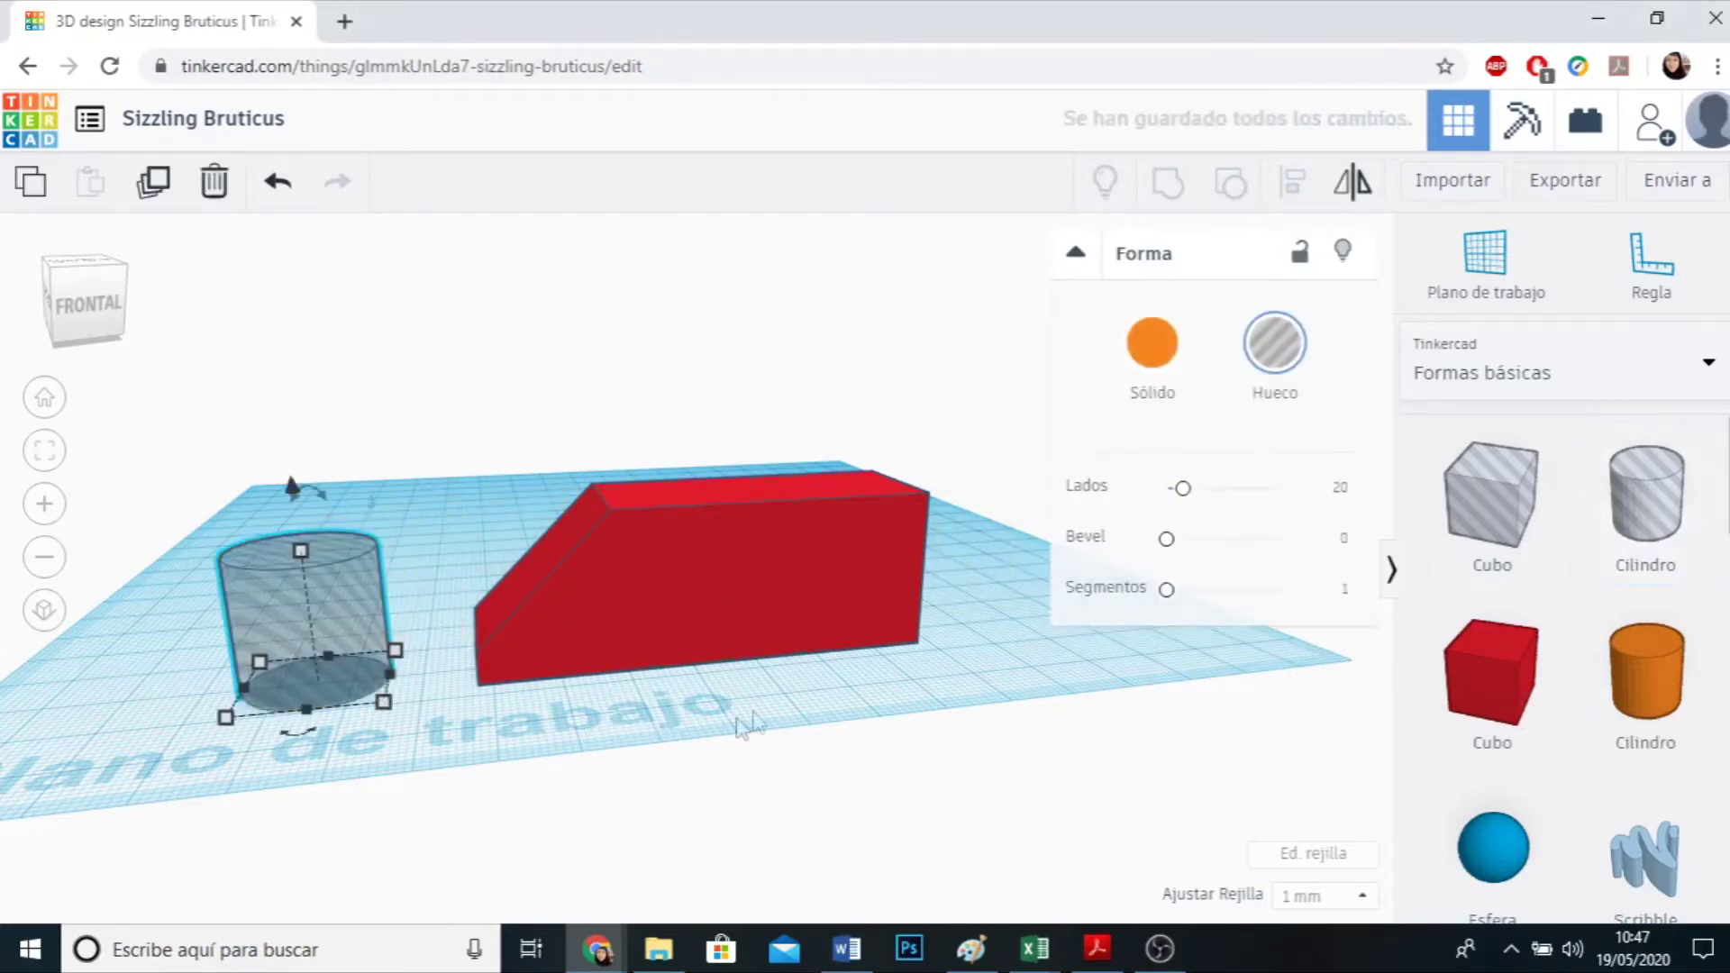
# Set the hole cylinder's width and length to 11 mm each.
pyautogui.scroll(-1, 1032, 633)
pyautogui.scroll(-1, 1027, 623)
pyautogui.moveTo(811, 662); pyautogui.dragTo(951, 695, button='right')
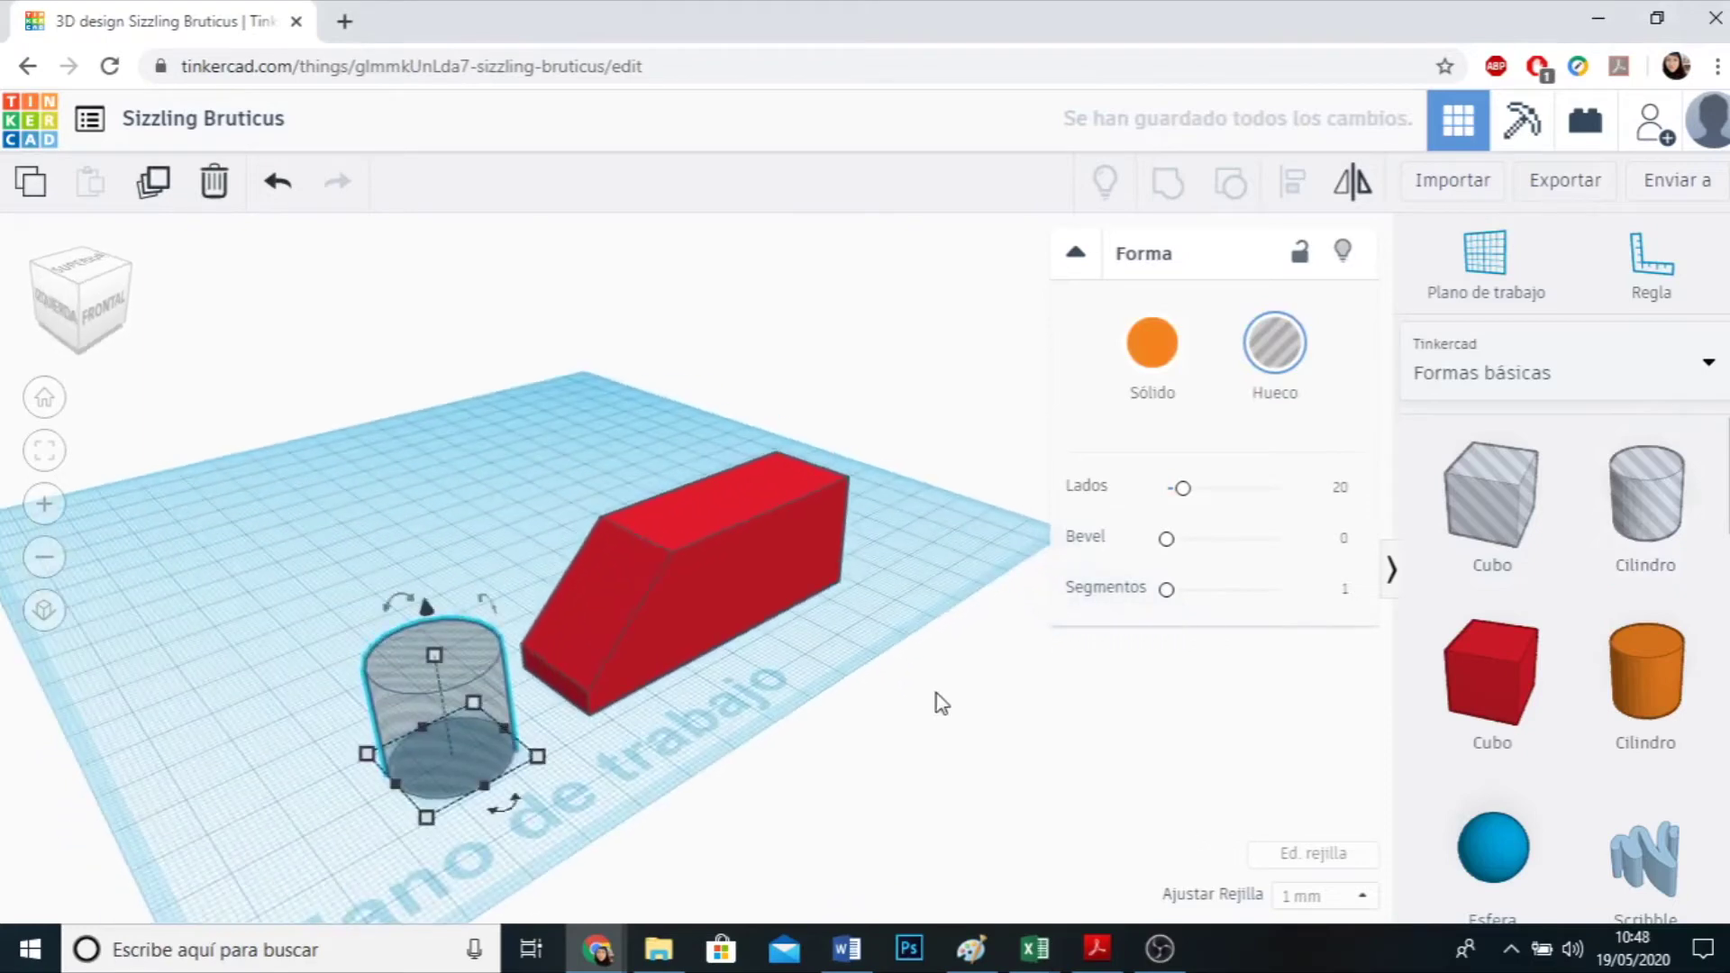
pyautogui.moveTo(544, 769)
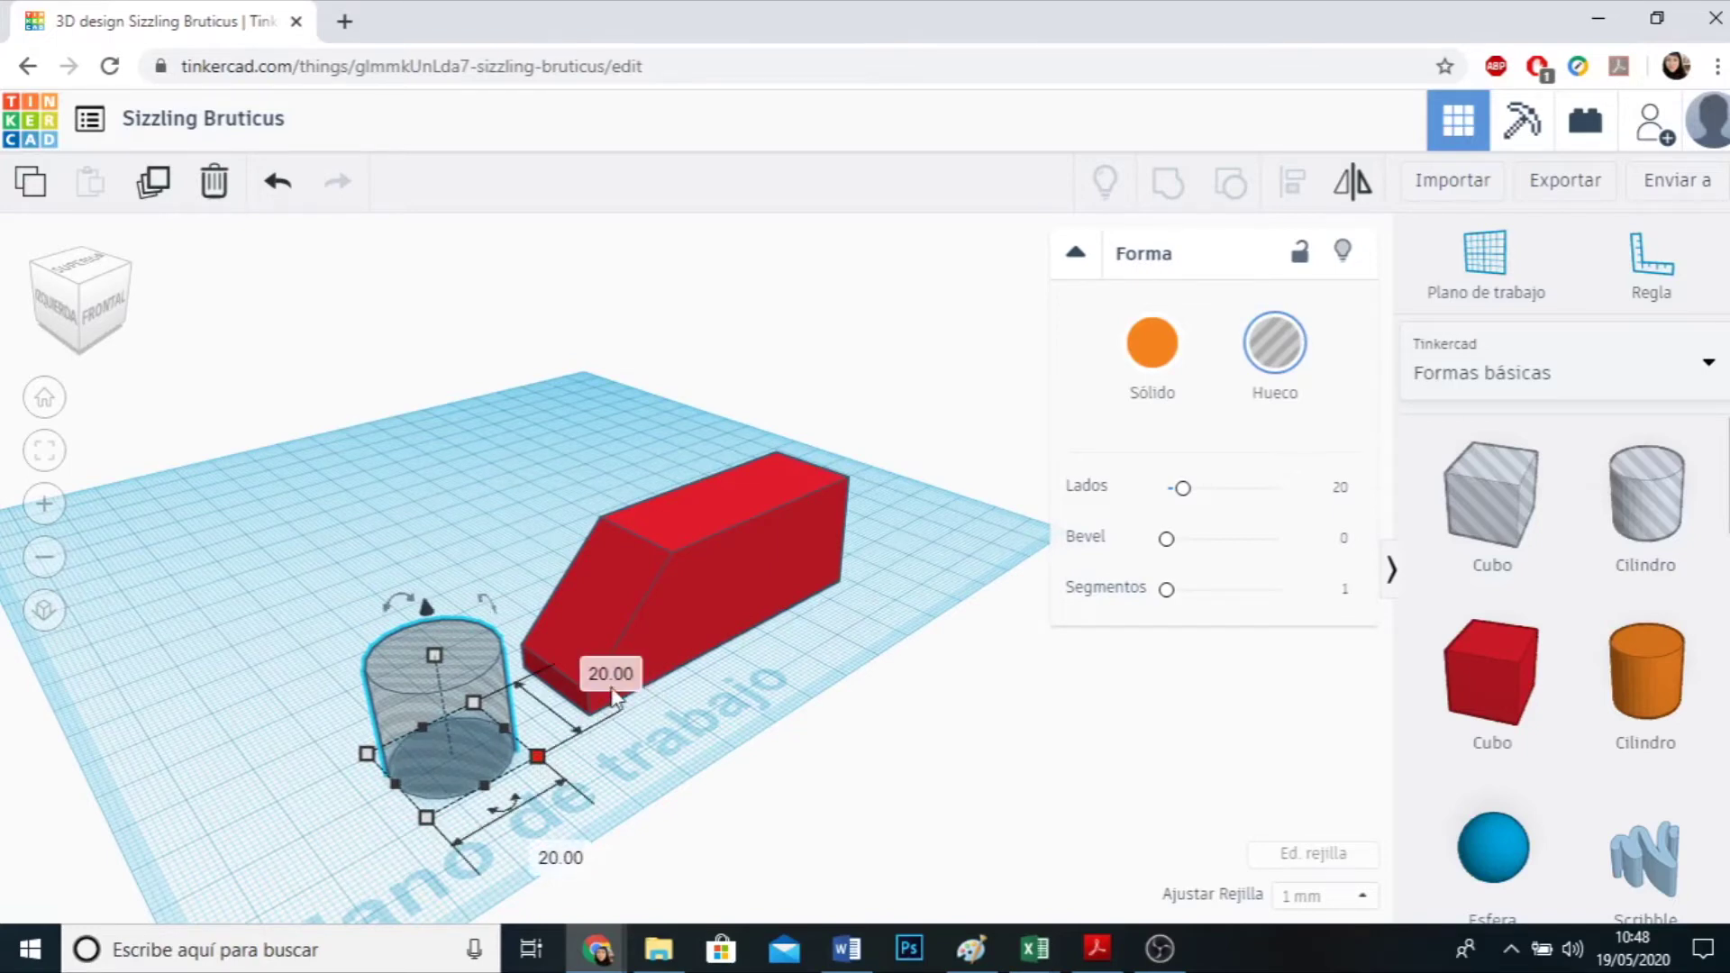
pyautogui.click(613, 674)
pyautogui.write('11')
pyautogui.press('Tab')
pyautogui.write('11')
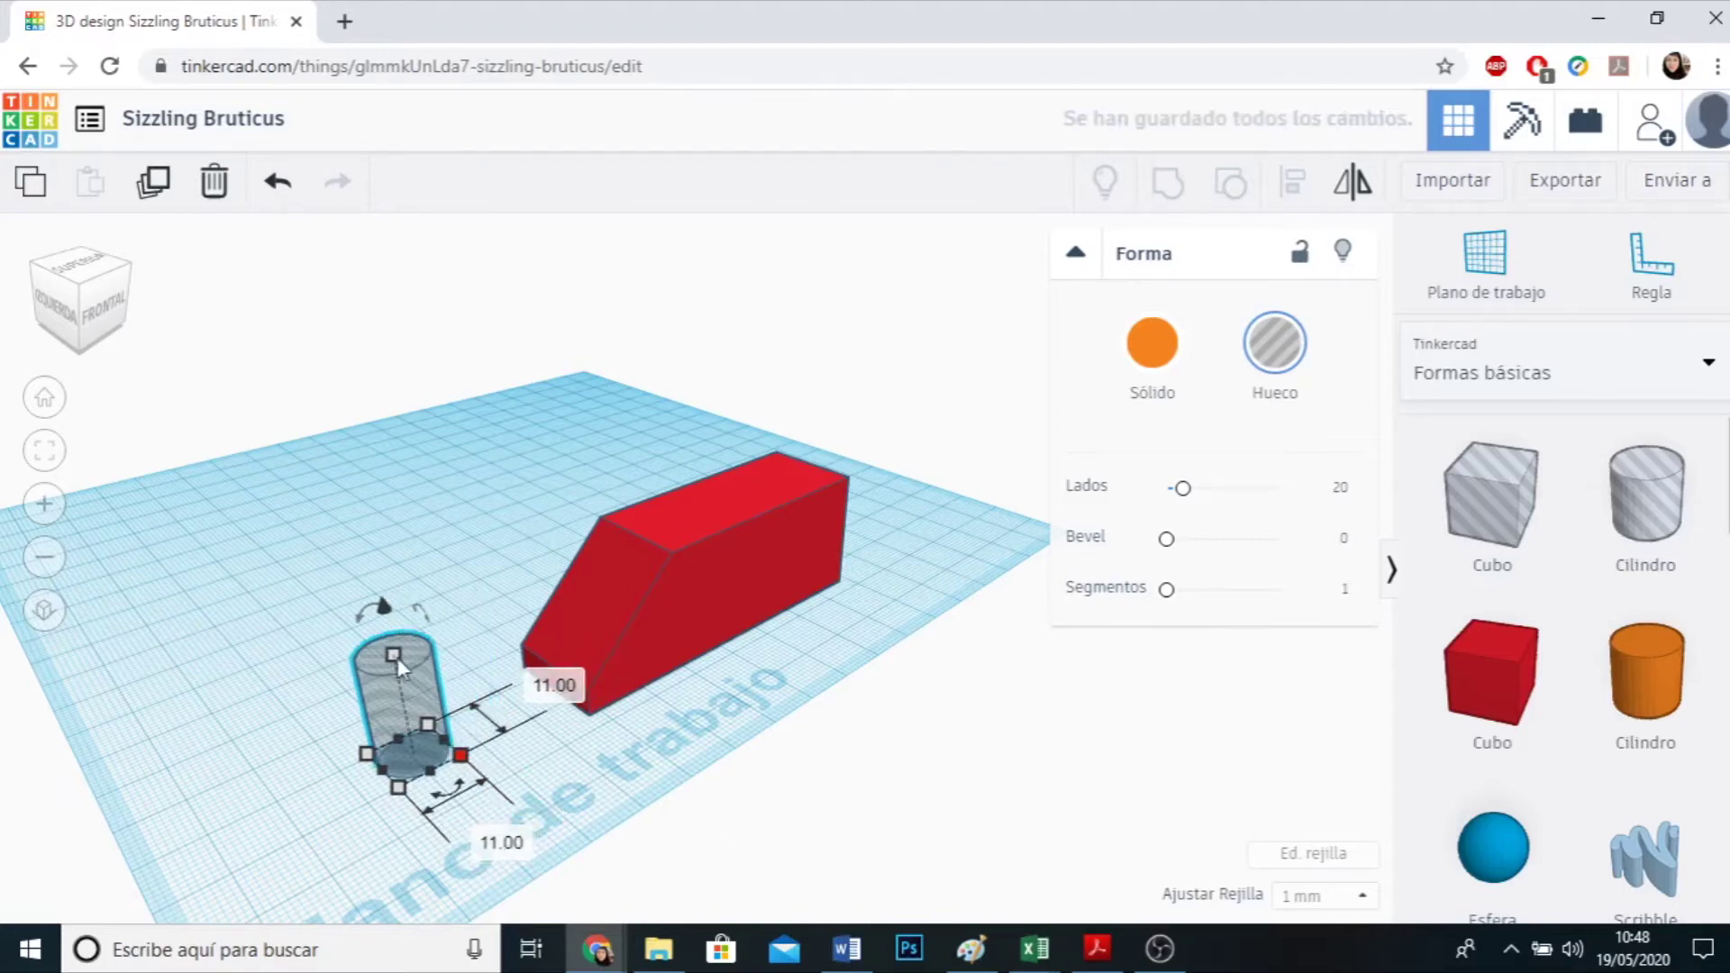
# Set the hole cylinder's height to 22 mm.
pyautogui.moveTo(395, 656)
pyautogui.click(552, 706)
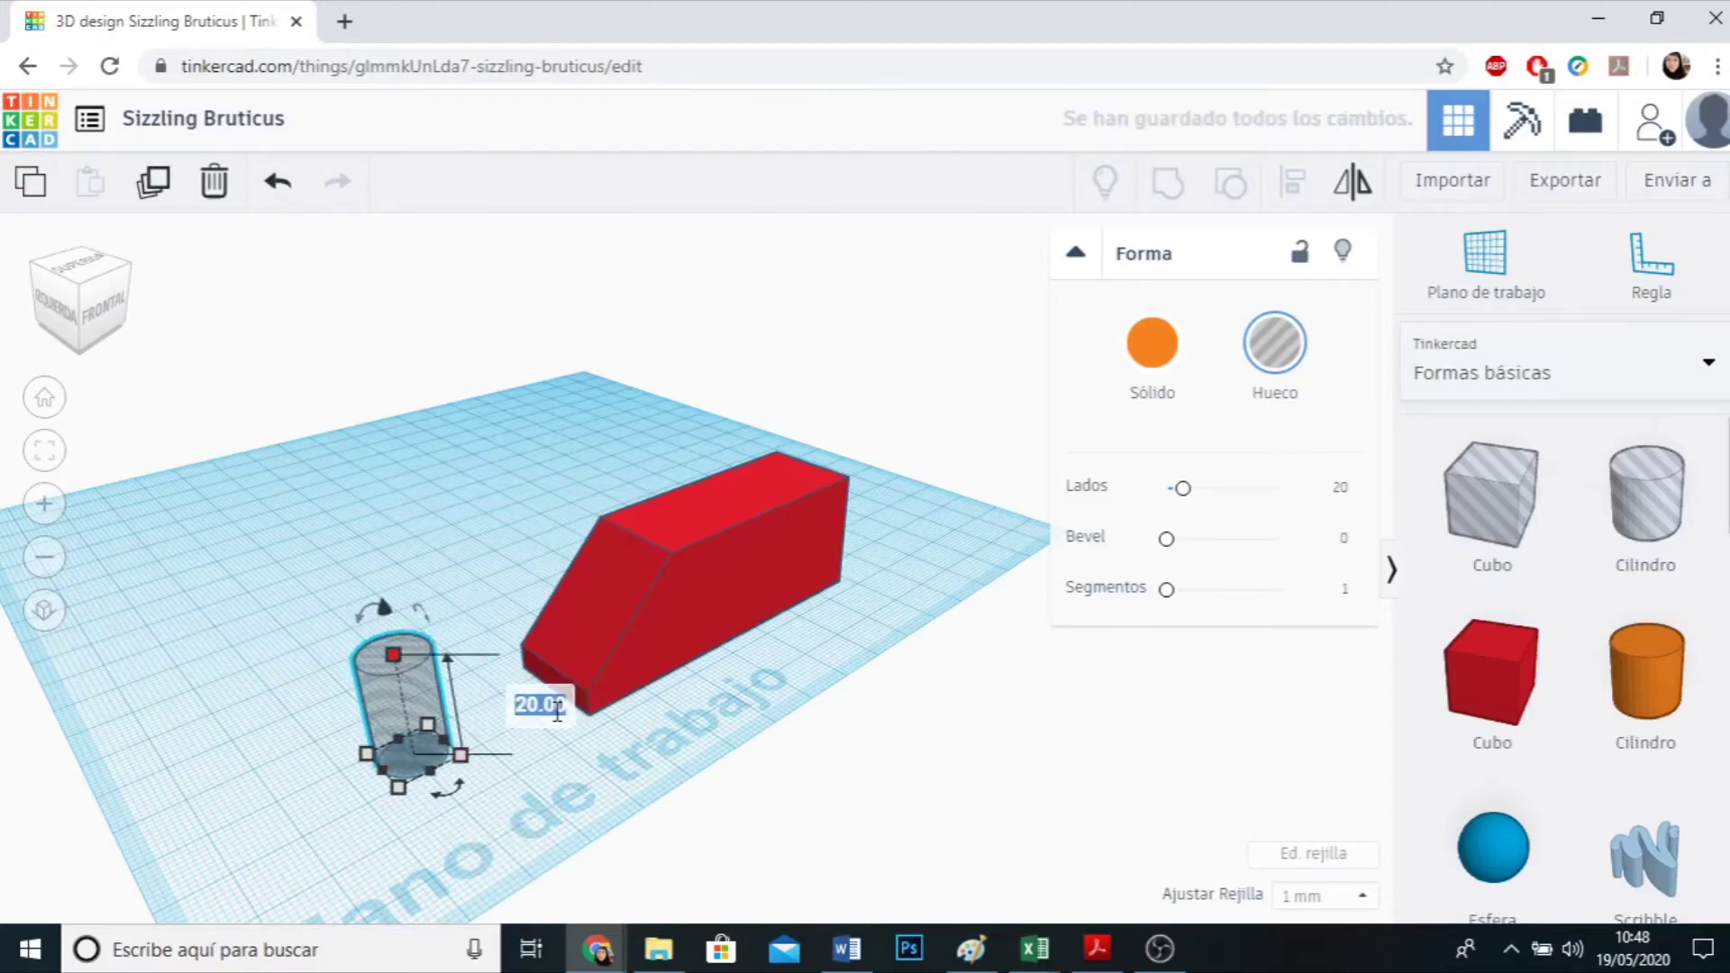
pyautogui.write('22')
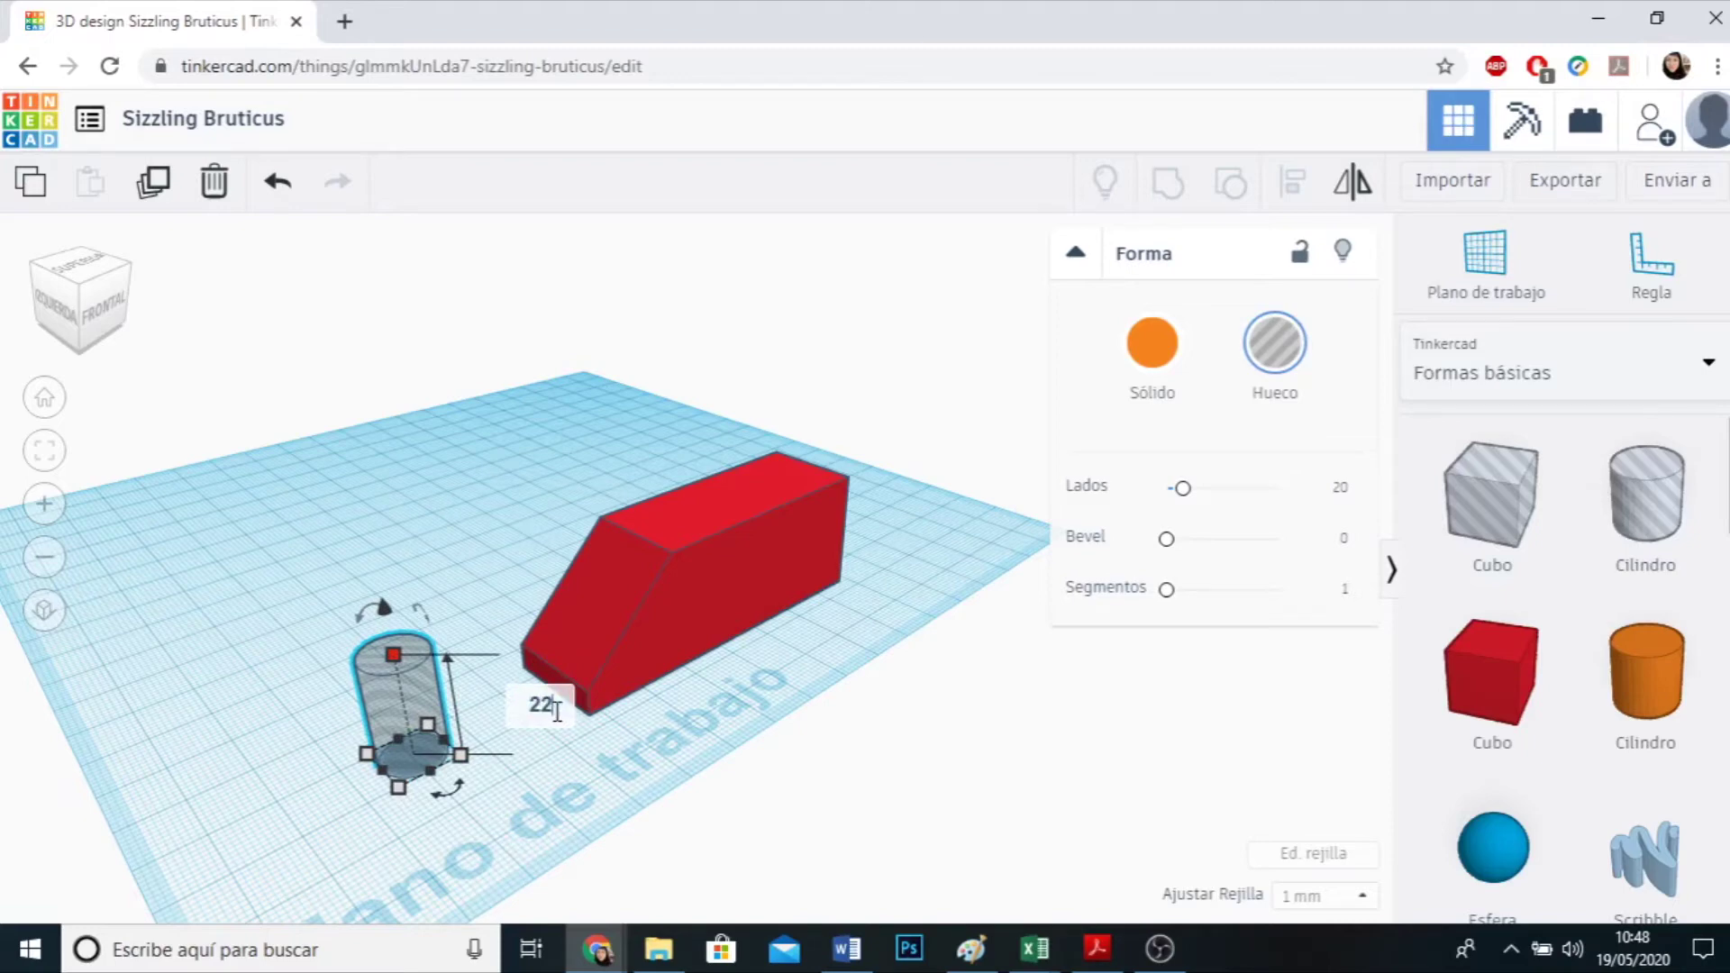
pyautogui.press('Return')
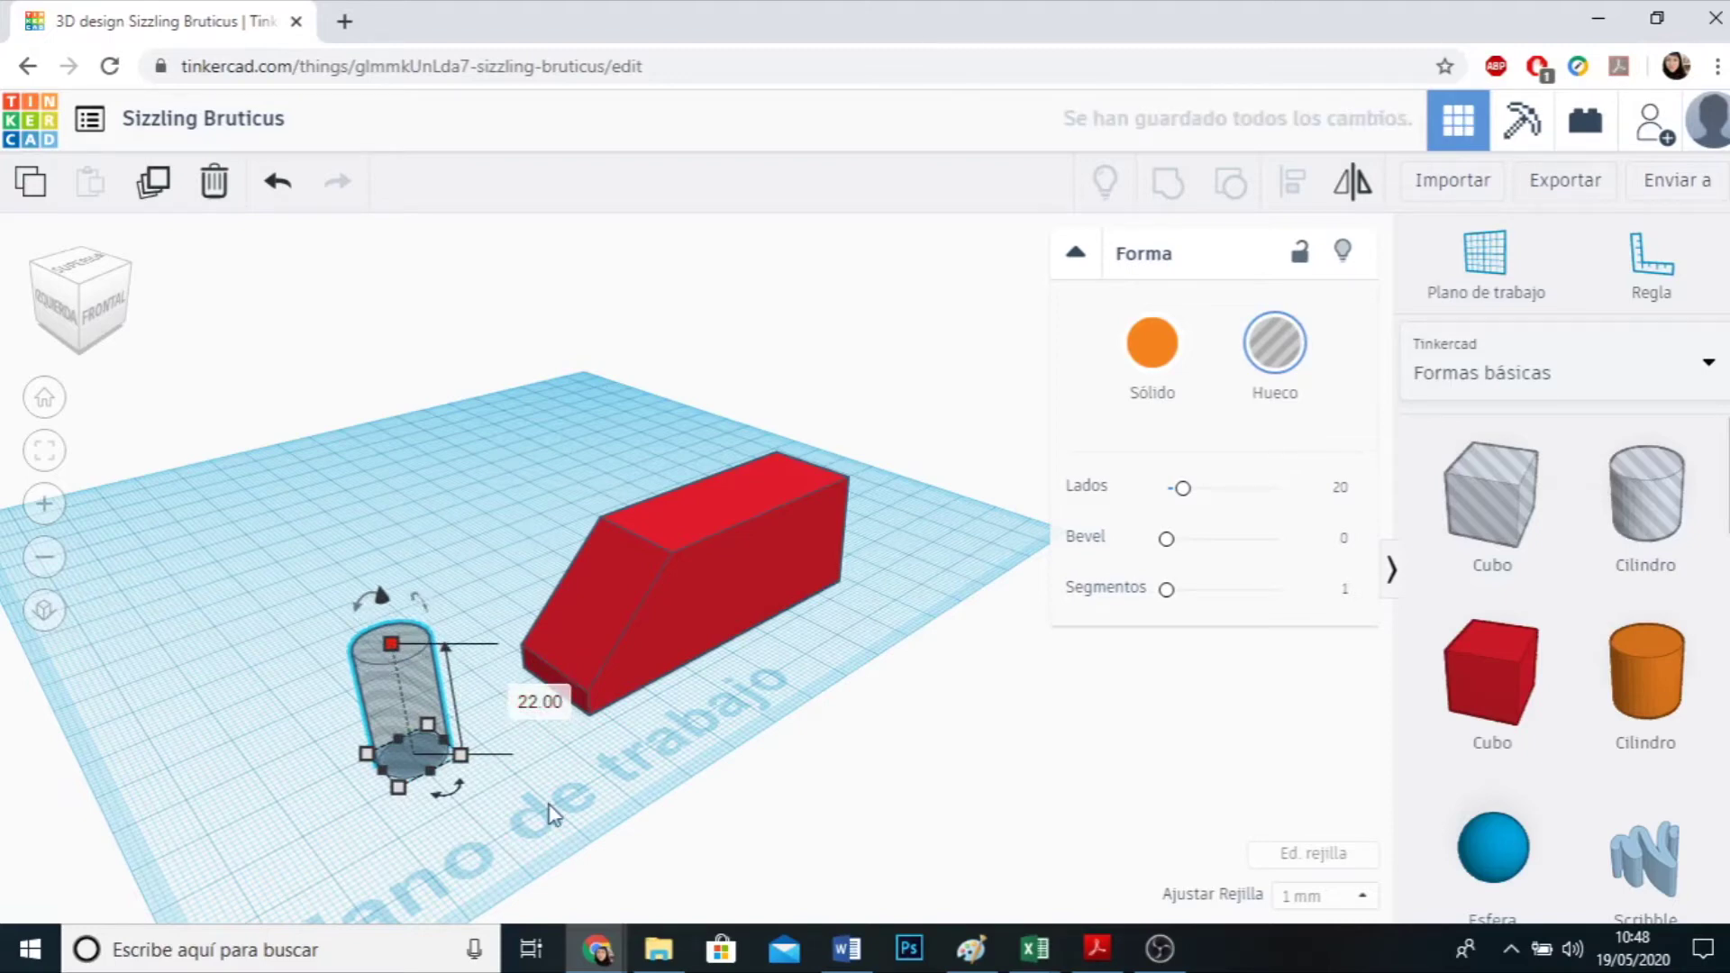
pyautogui.click(602, 806)
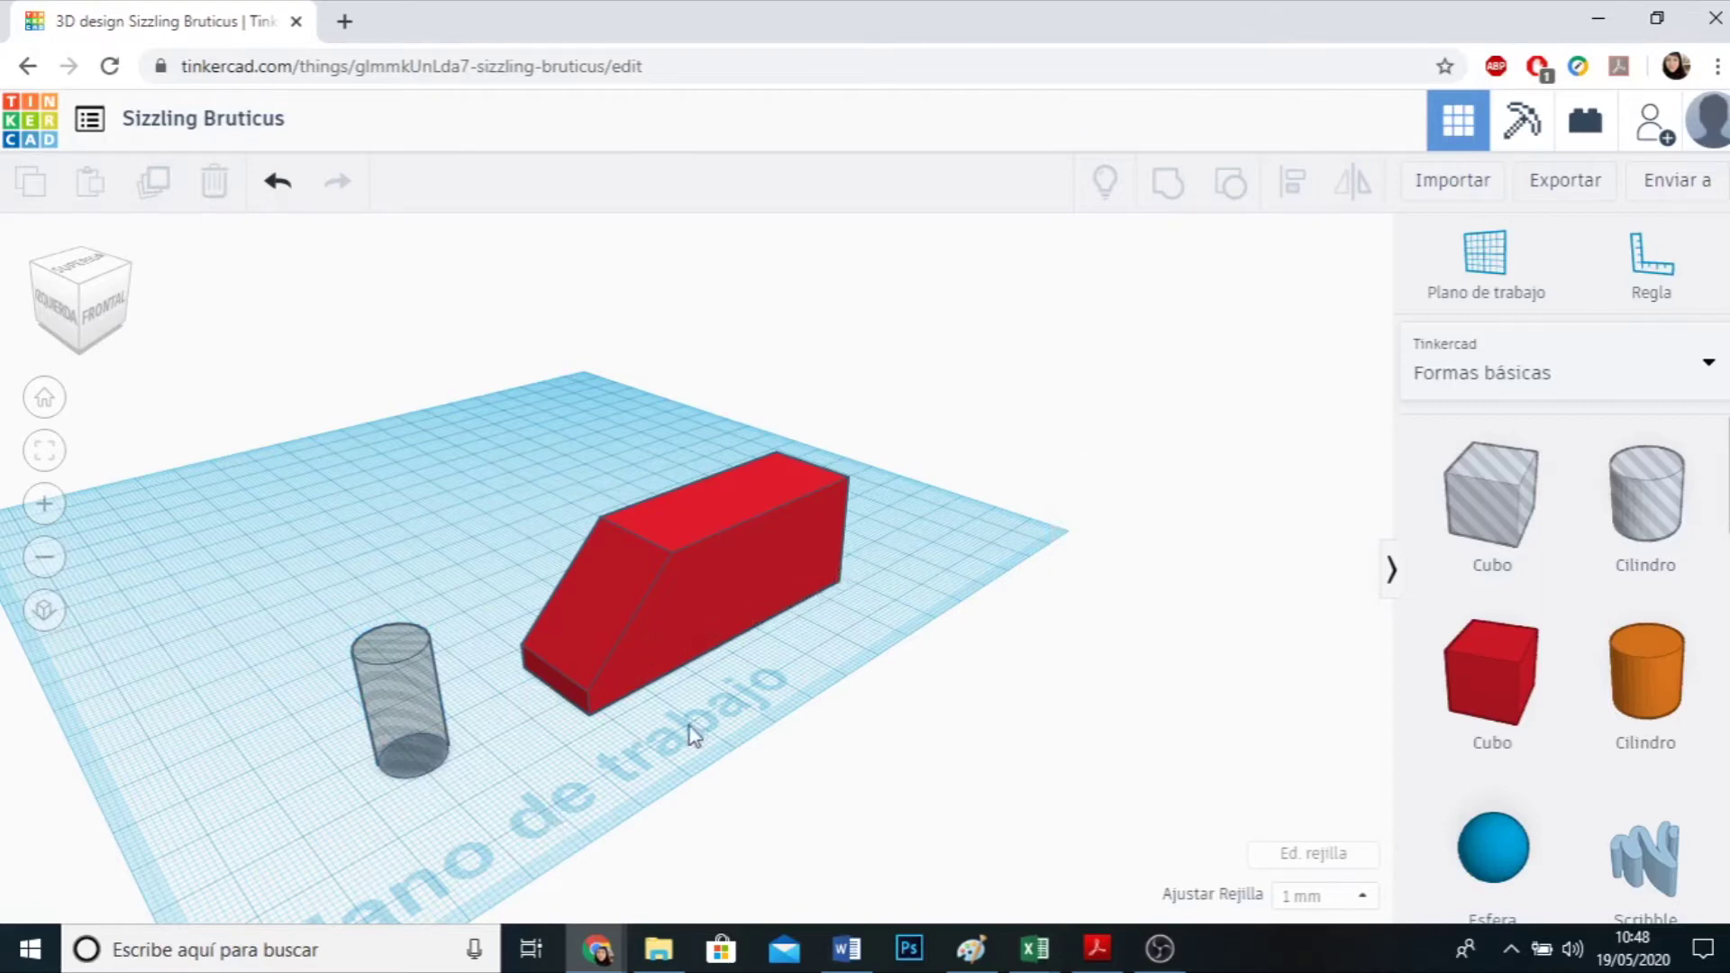
# Try rotating the hole cylinder by -90° onto its side, and undo the rotation.
pyautogui.click(414, 700)
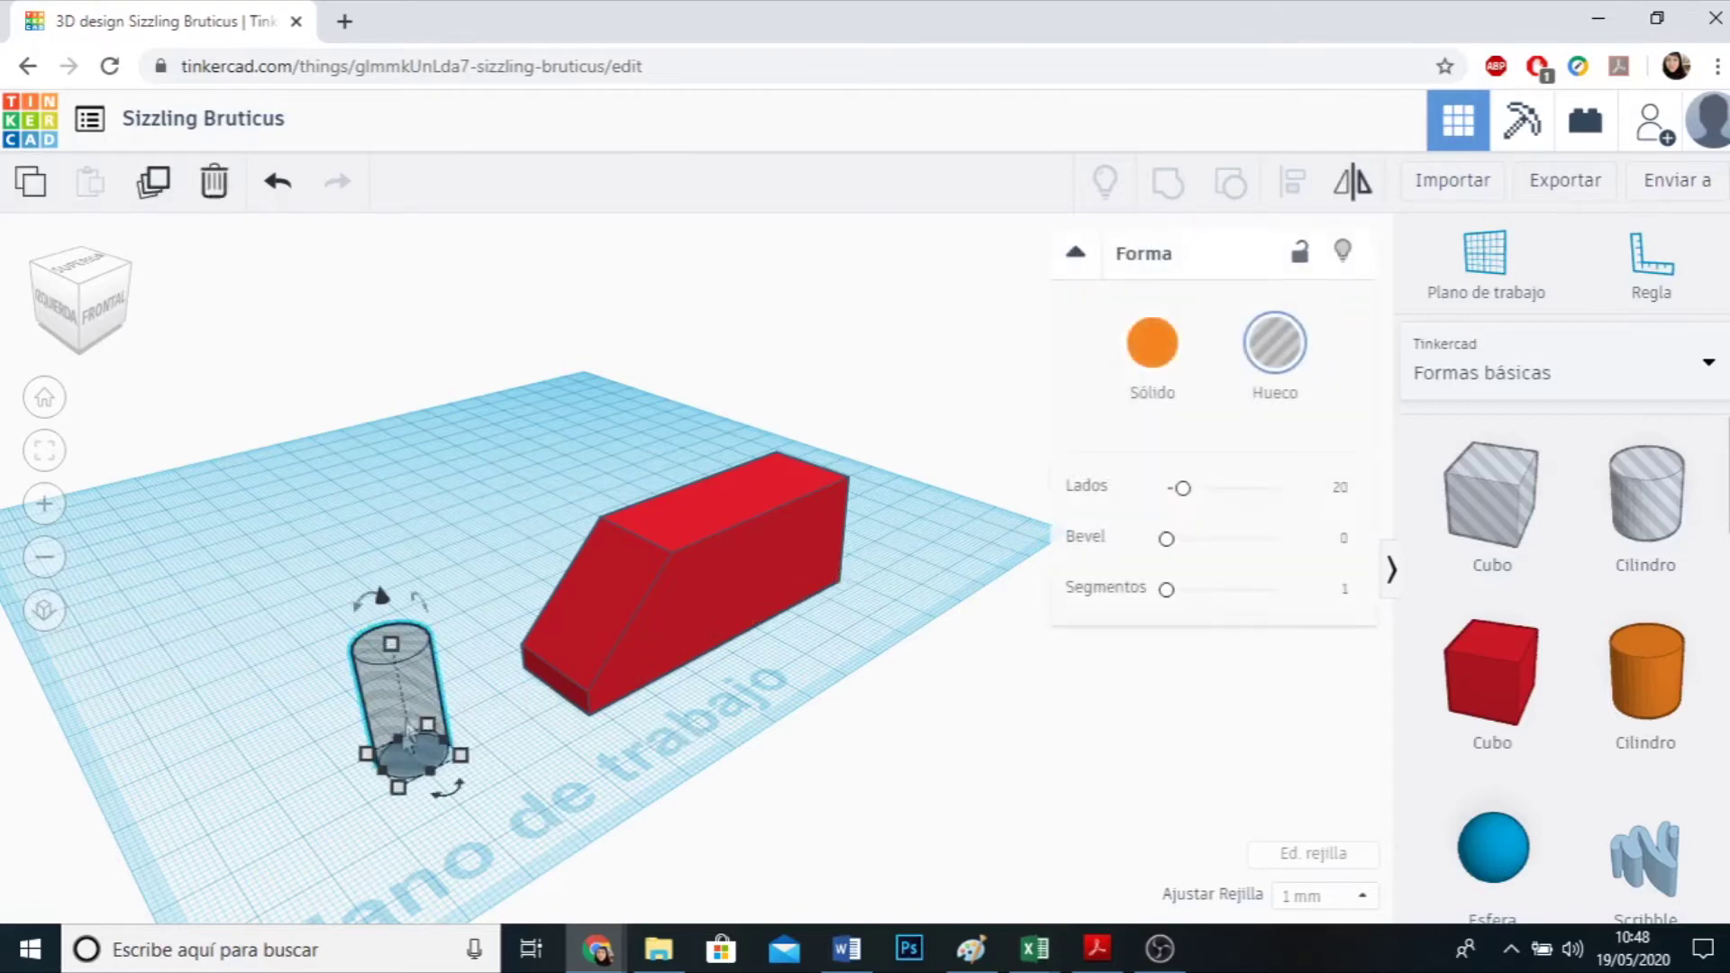
pyautogui.moveTo(397, 875); pyautogui.dragTo(628, 847, button='right')
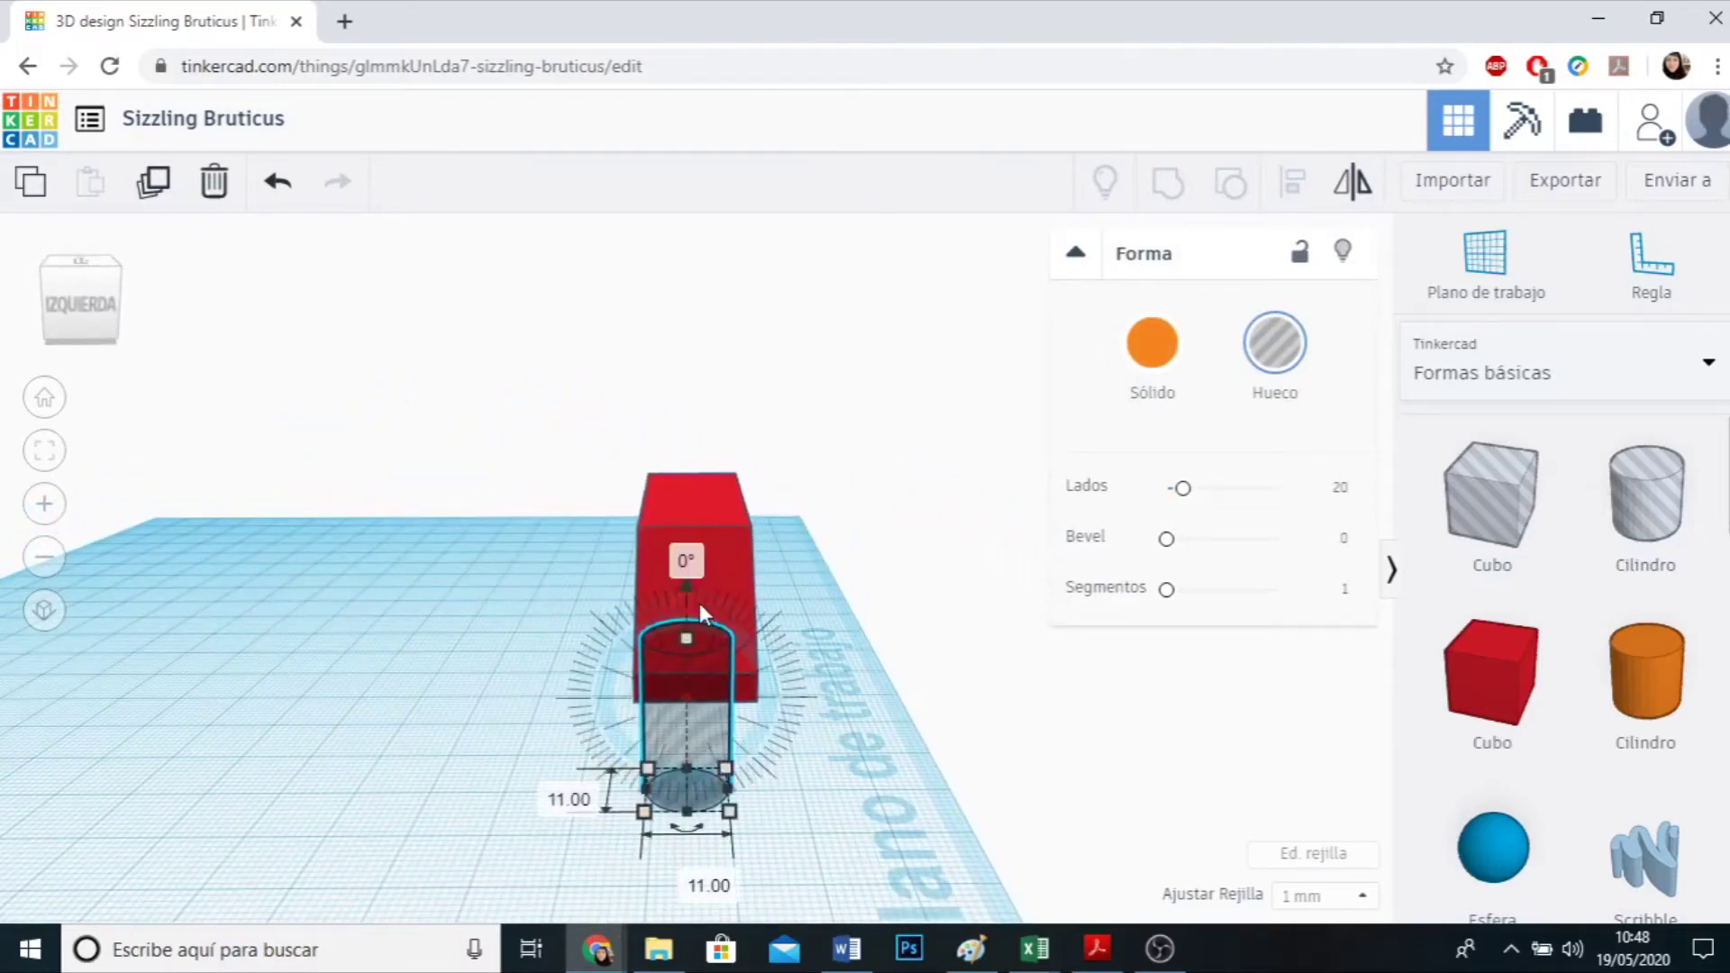
pyautogui.moveTo(699, 603); pyautogui.dragTo(873, 709)
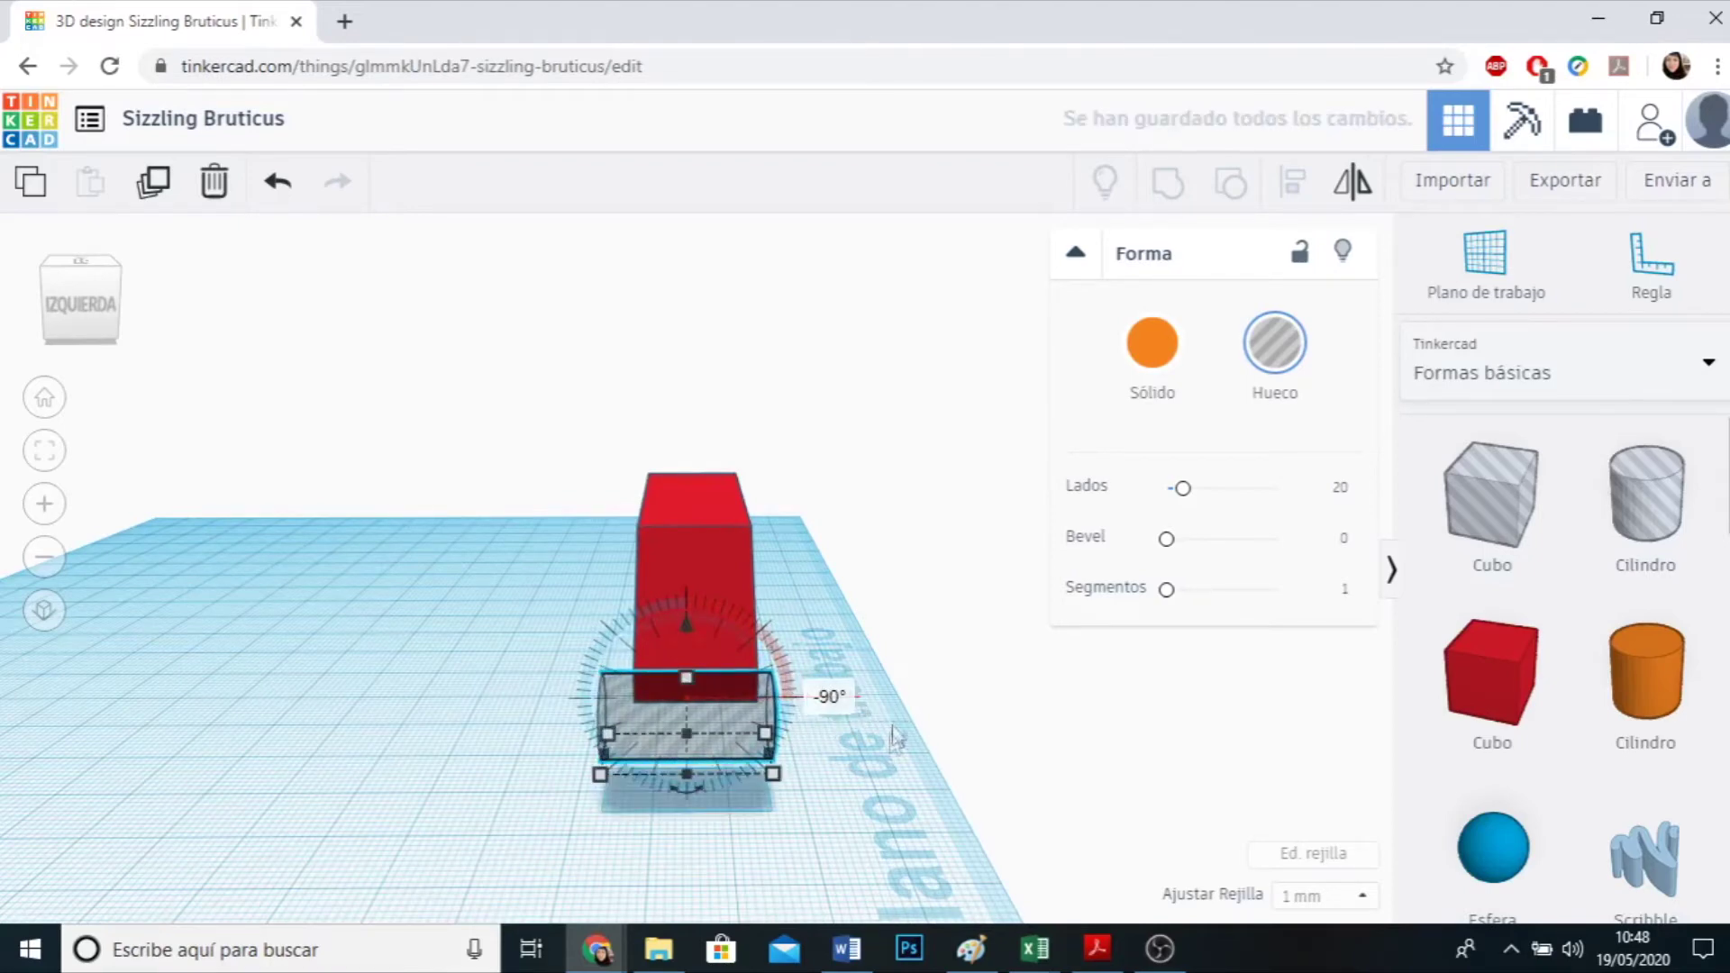
pyautogui.click(856, 776)
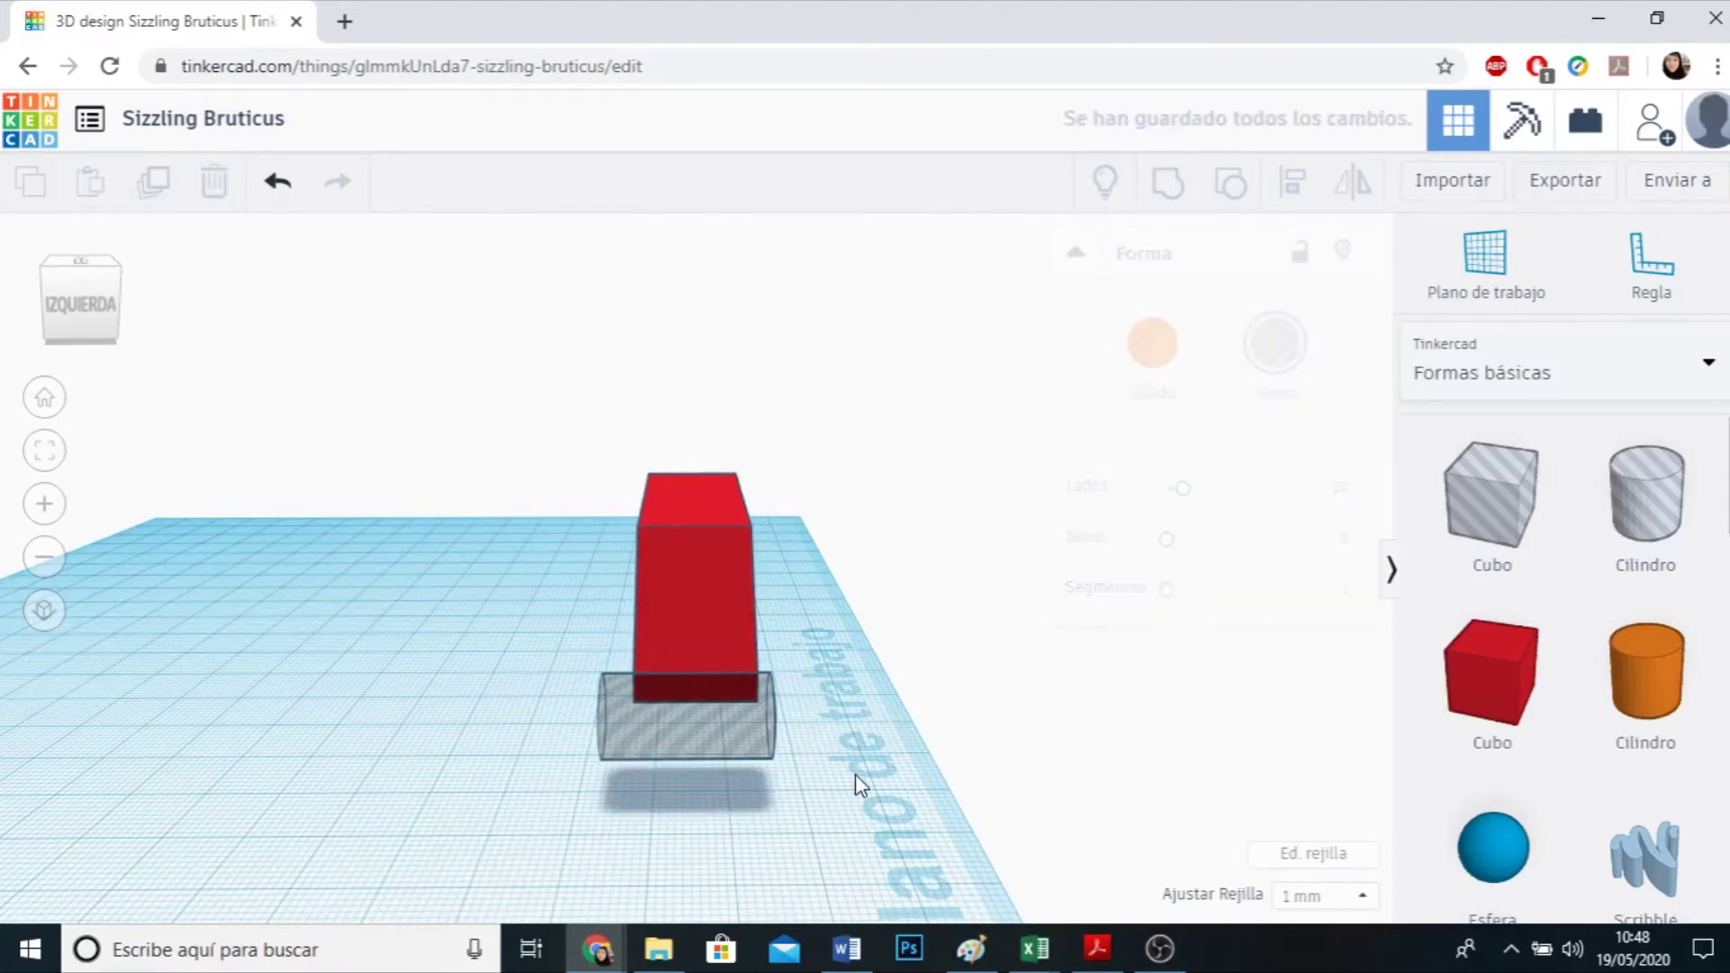
pyautogui.click(265, 191)
# Rotate the hole cylinder by 90° so that it lies horizontally across the body's width.
pyautogui.click(696, 671)
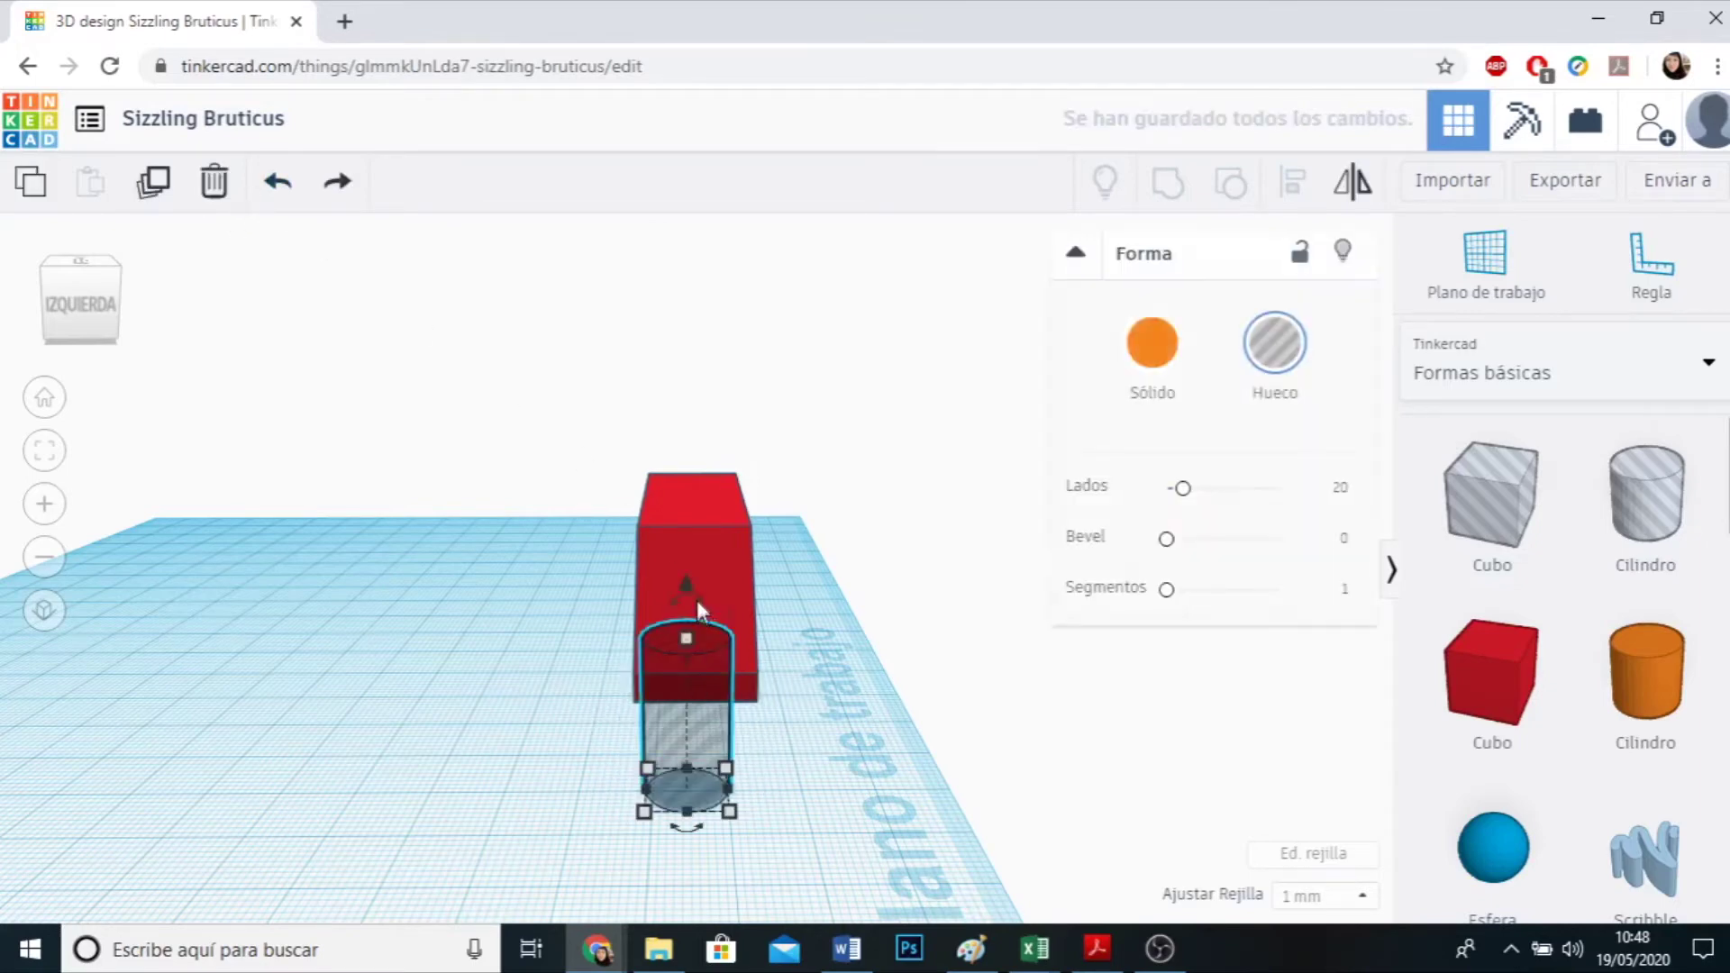
pyautogui.moveTo(674, 598); pyautogui.dragTo(813, 633)
pyautogui.click(809, 622)
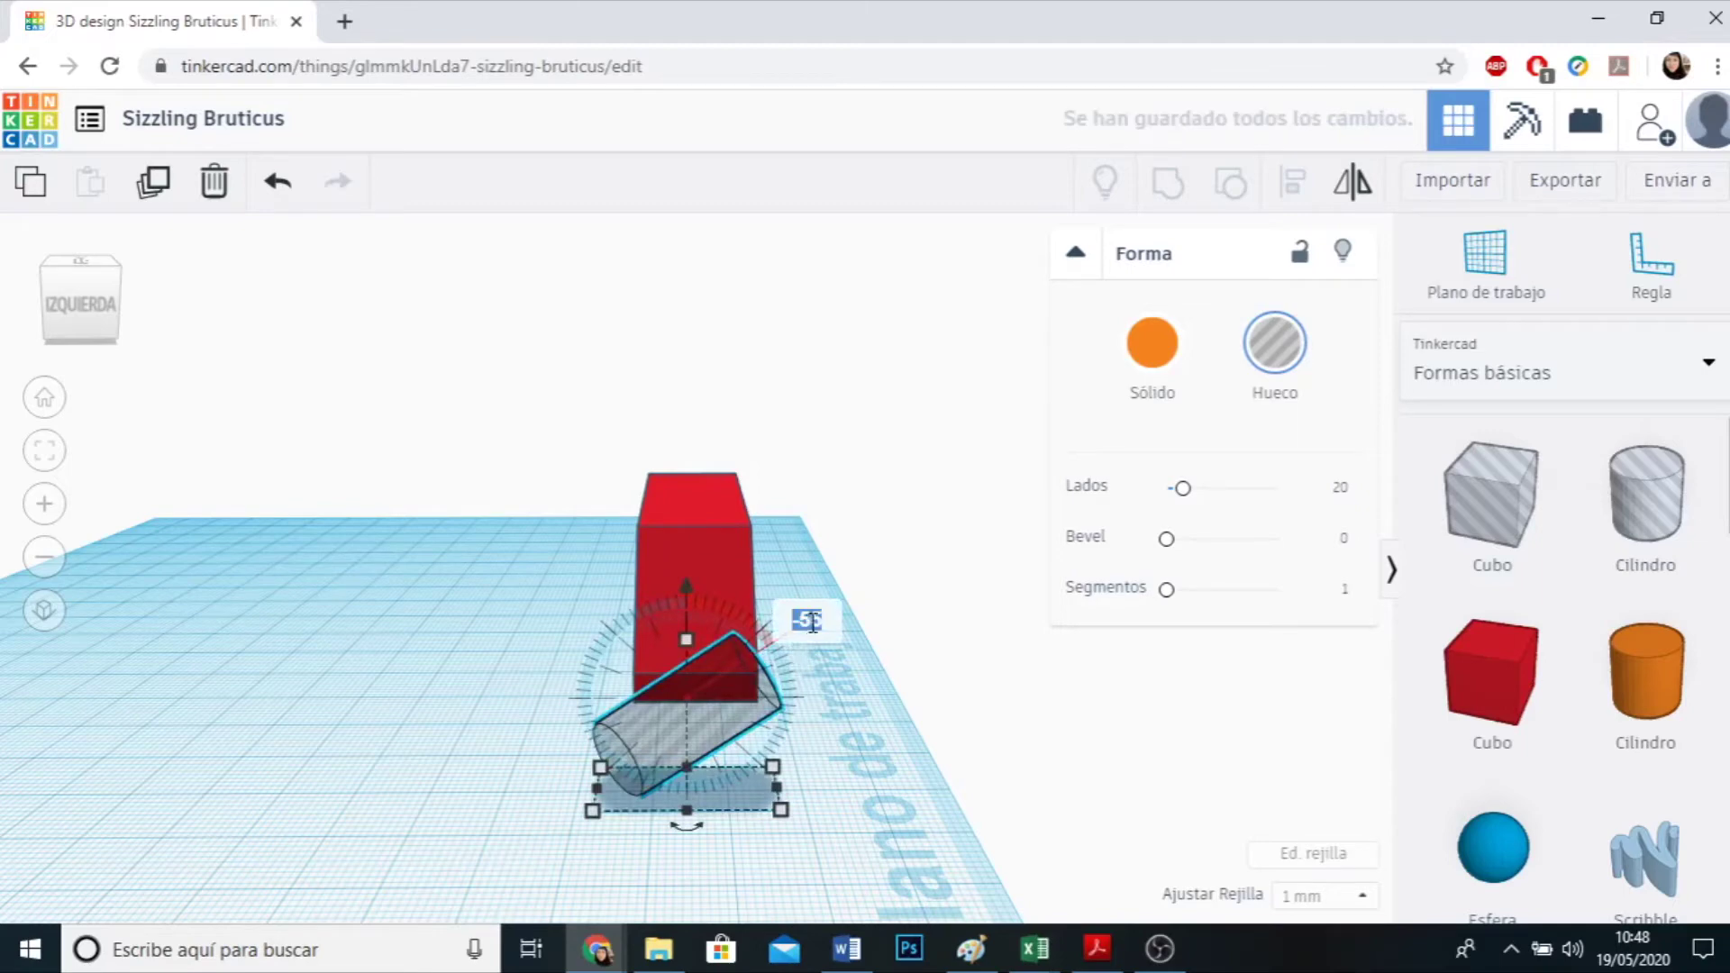
pyautogui.write('90')
pyautogui.press('Return')
pyautogui.click(874, 805)
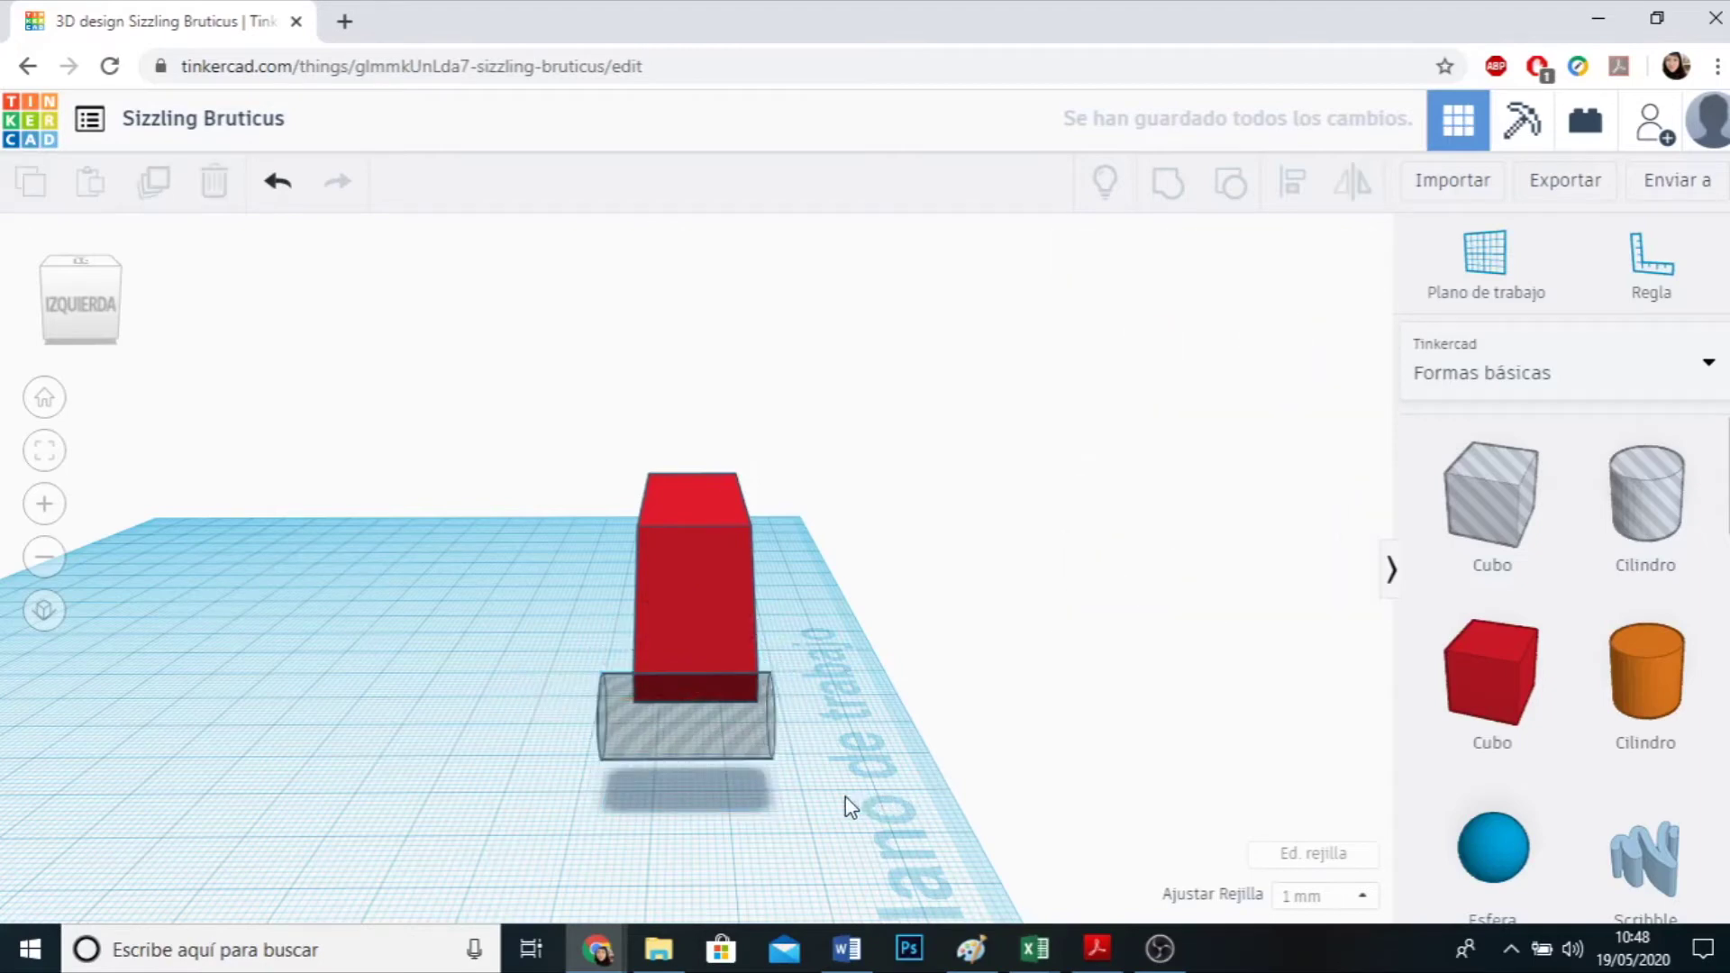
# Move the hole cylinder against the body's long side near the sloped front.
pyautogui.moveTo(842, 796); pyautogui.dragTo(360, 603, button='right')
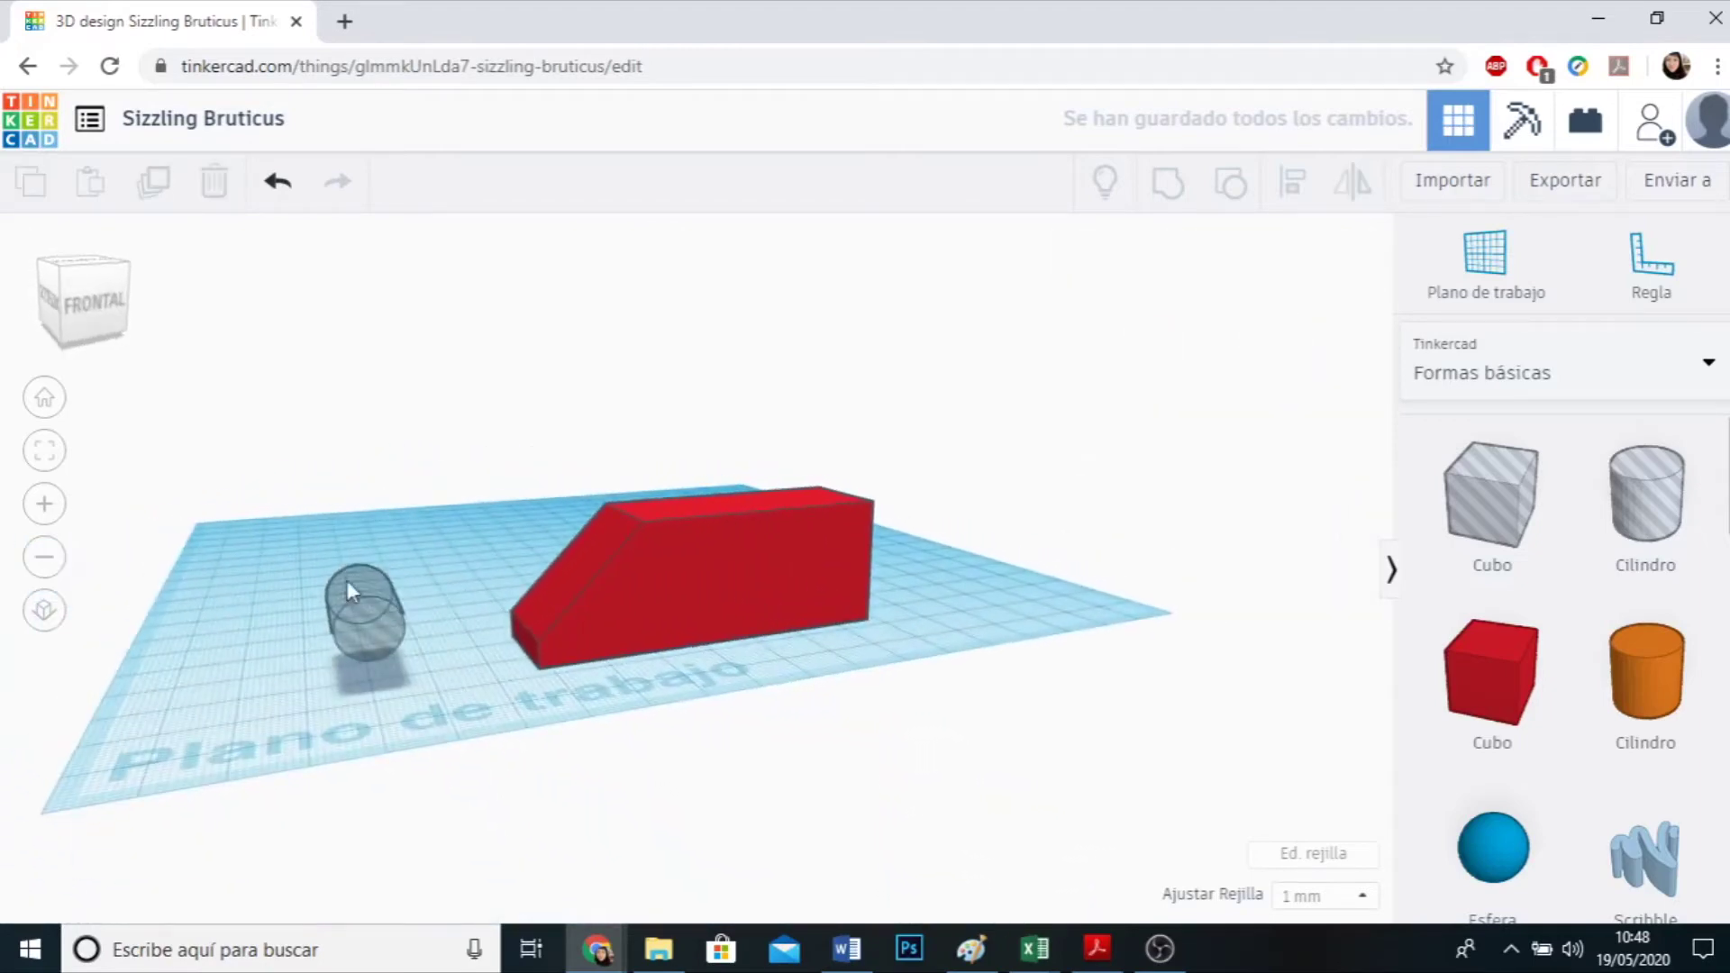
pyautogui.click(372, 628)
pyautogui.moveTo(371, 635); pyautogui.dragTo(655, 614)
pyautogui.click(791, 660)
pyautogui.moveTo(791, 661); pyautogui.dragTo(712, 647, button='right')
pyautogui.scroll(3, 676, 614)
pyautogui.click(607, 611)
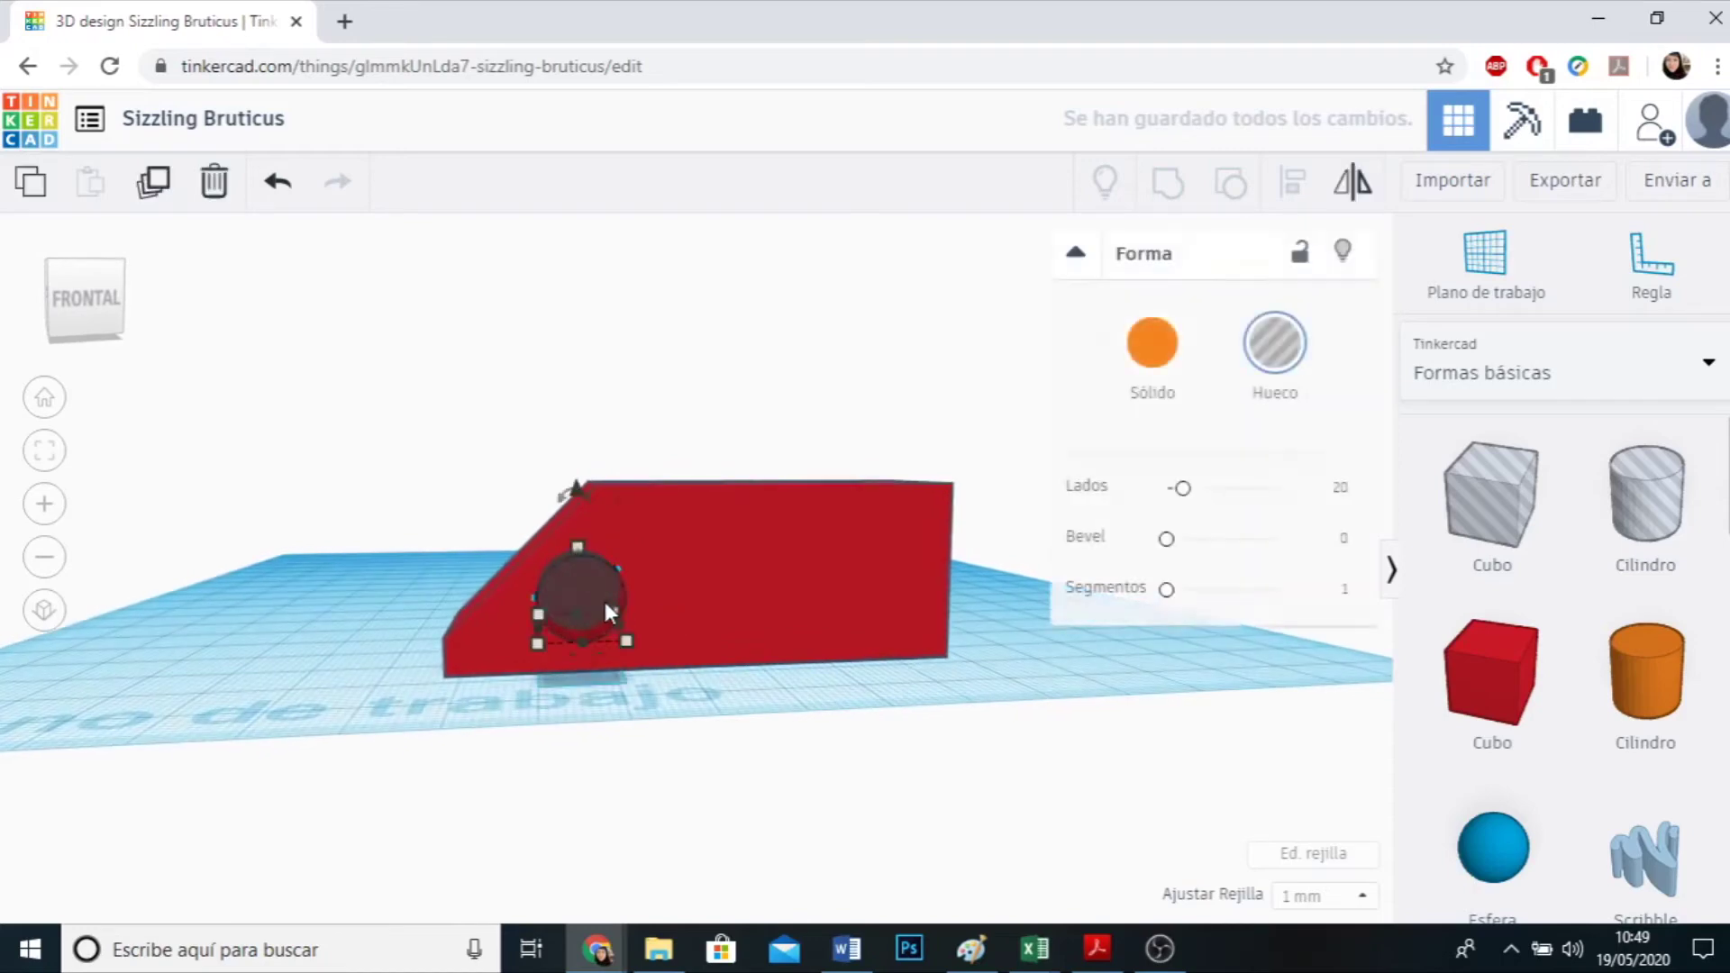
pyautogui.click(647, 721)
# Push the hole cylinder crosswise into the body until it passes through the full width.
pyautogui.moveTo(583, 782); pyautogui.dragTo(829, 644, button='right')
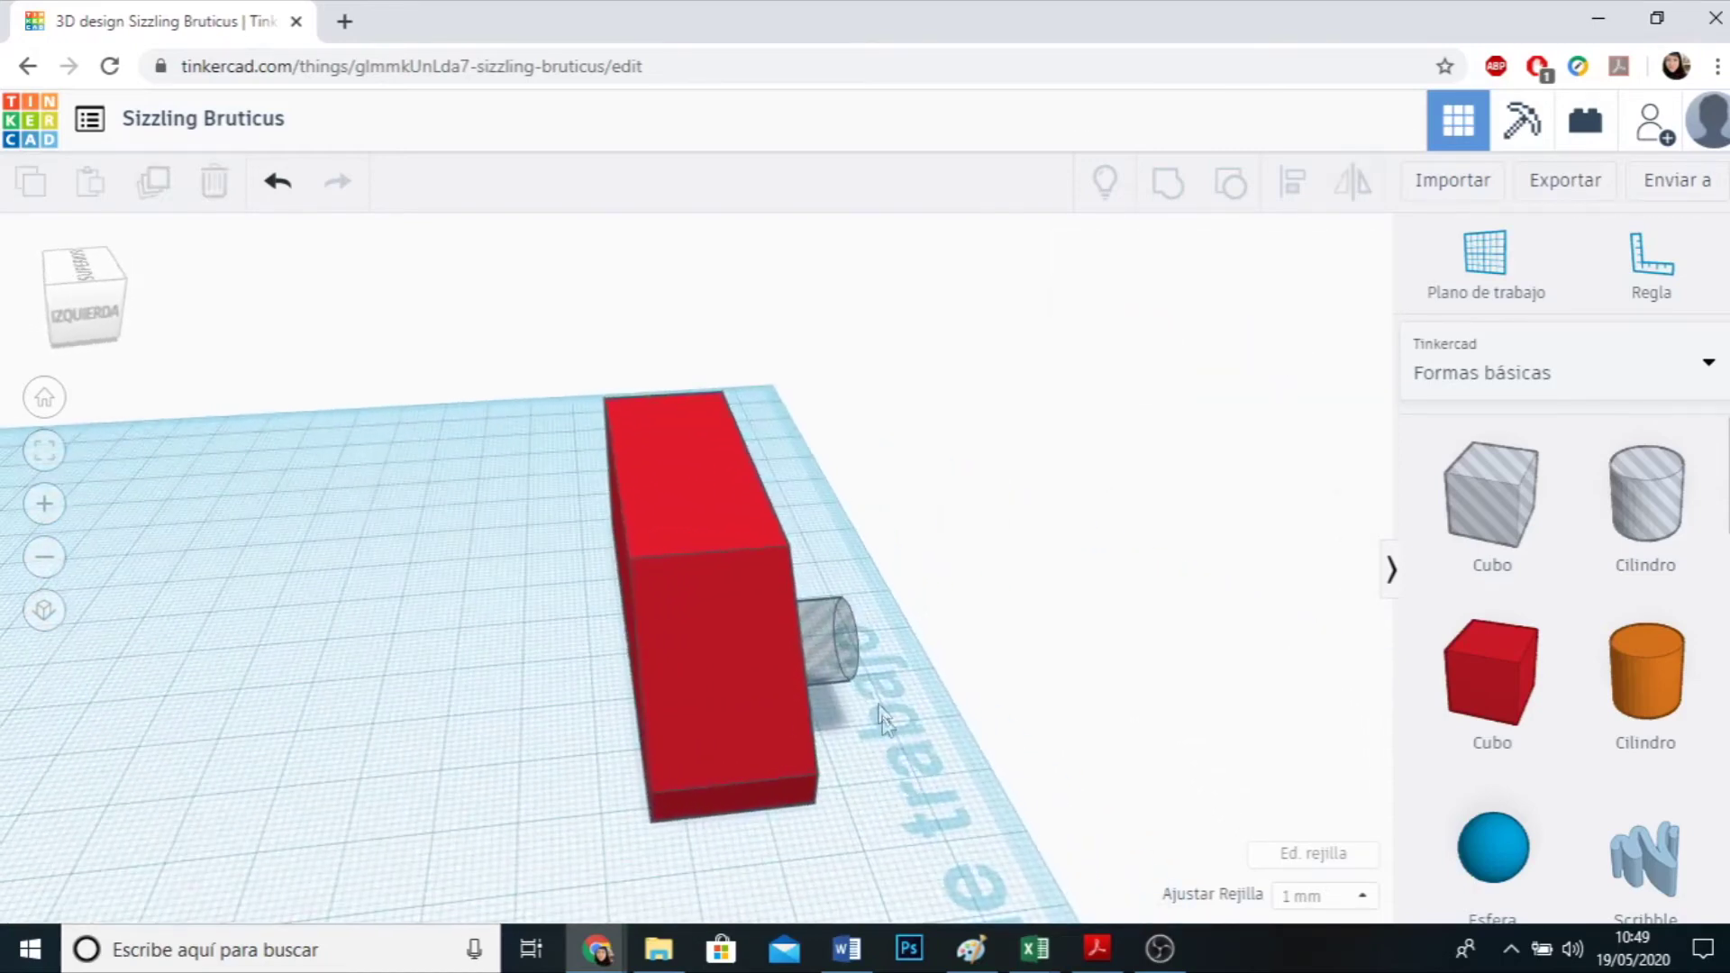
pyautogui.click(847, 645)
pyautogui.press('Left')
pyautogui.press('Left')
pyautogui.press('Left')
pyautogui.press('Left')
pyautogui.press('Left')
pyautogui.press('Left')
pyautogui.press('Left')
pyautogui.press('Left')
pyautogui.press('Left')
pyautogui.press('Left')
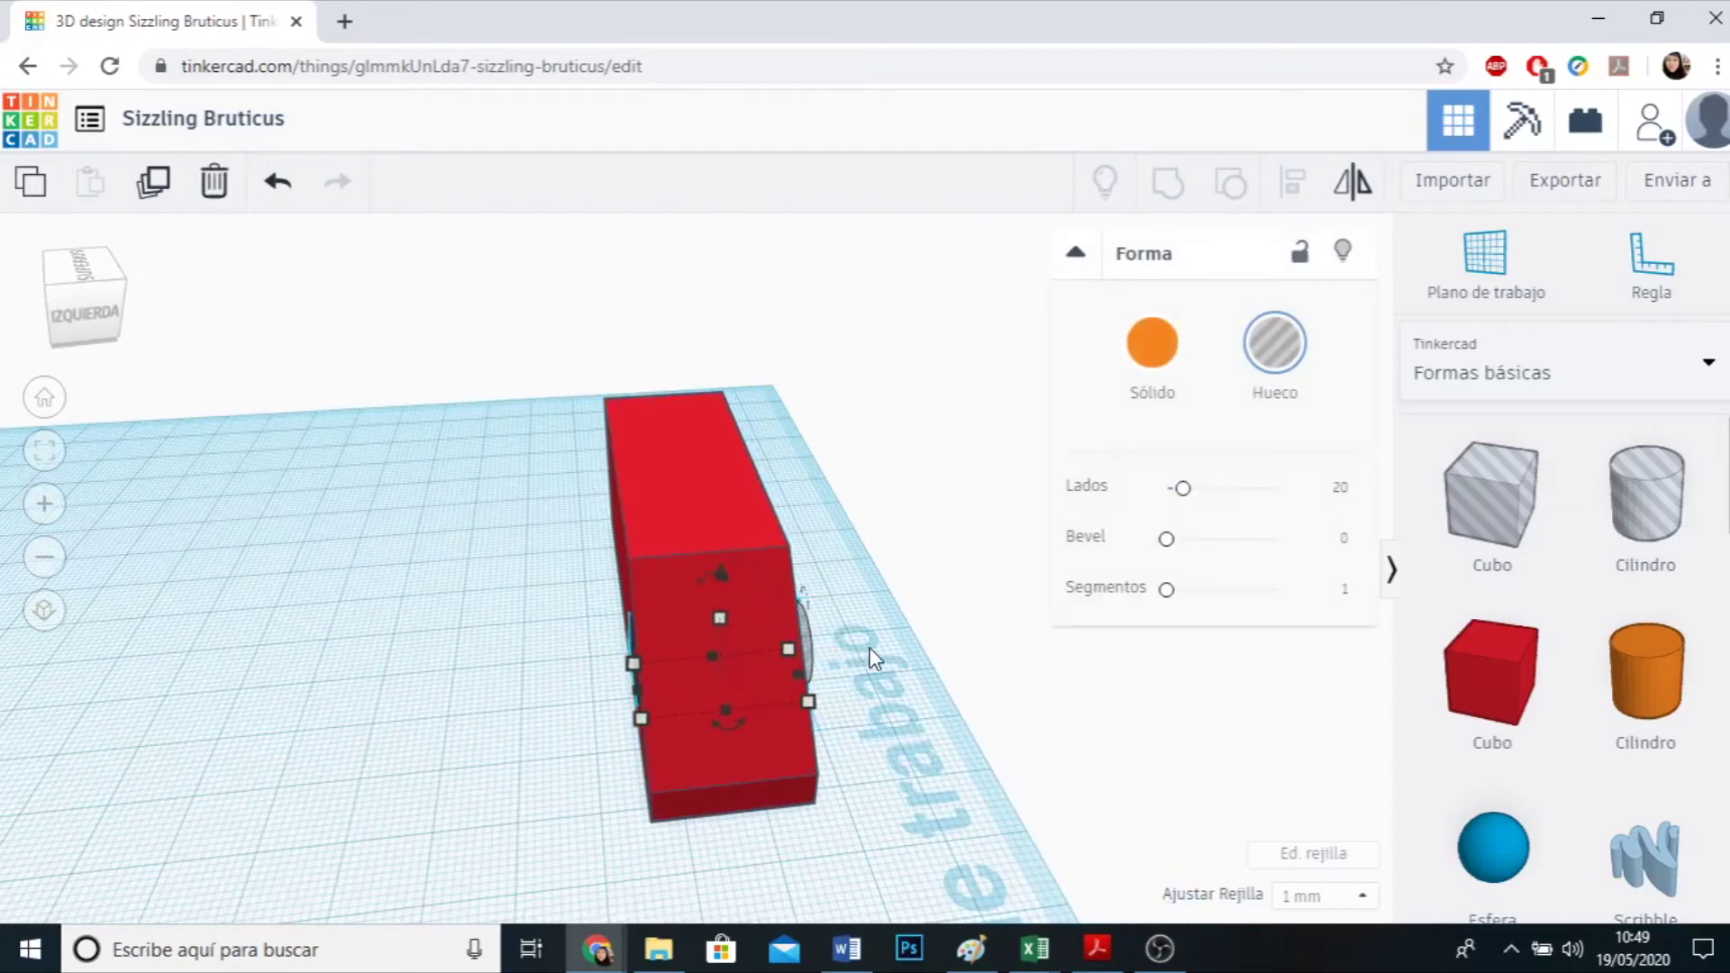
pyautogui.click(630, 684)
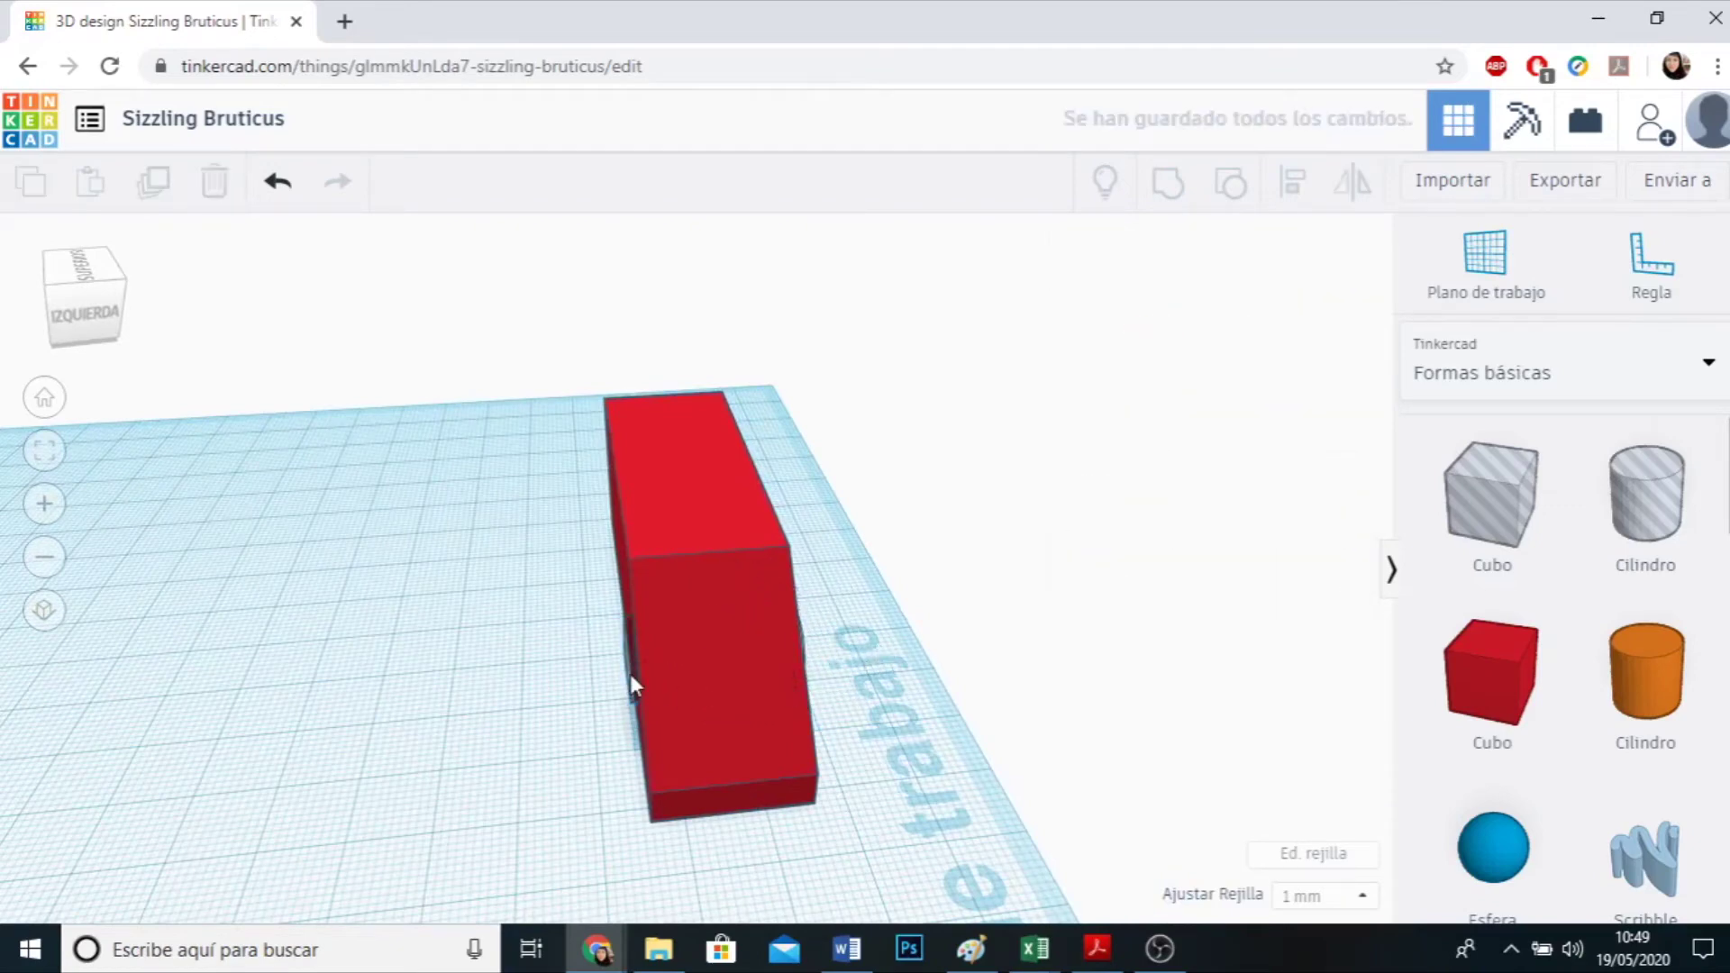
# Lower the hole cylinder by 3.5 mm so that it sits 2 mm above the workplane.
pyautogui.moveTo(850, 851); pyautogui.dragTo(487, 824, button='right')
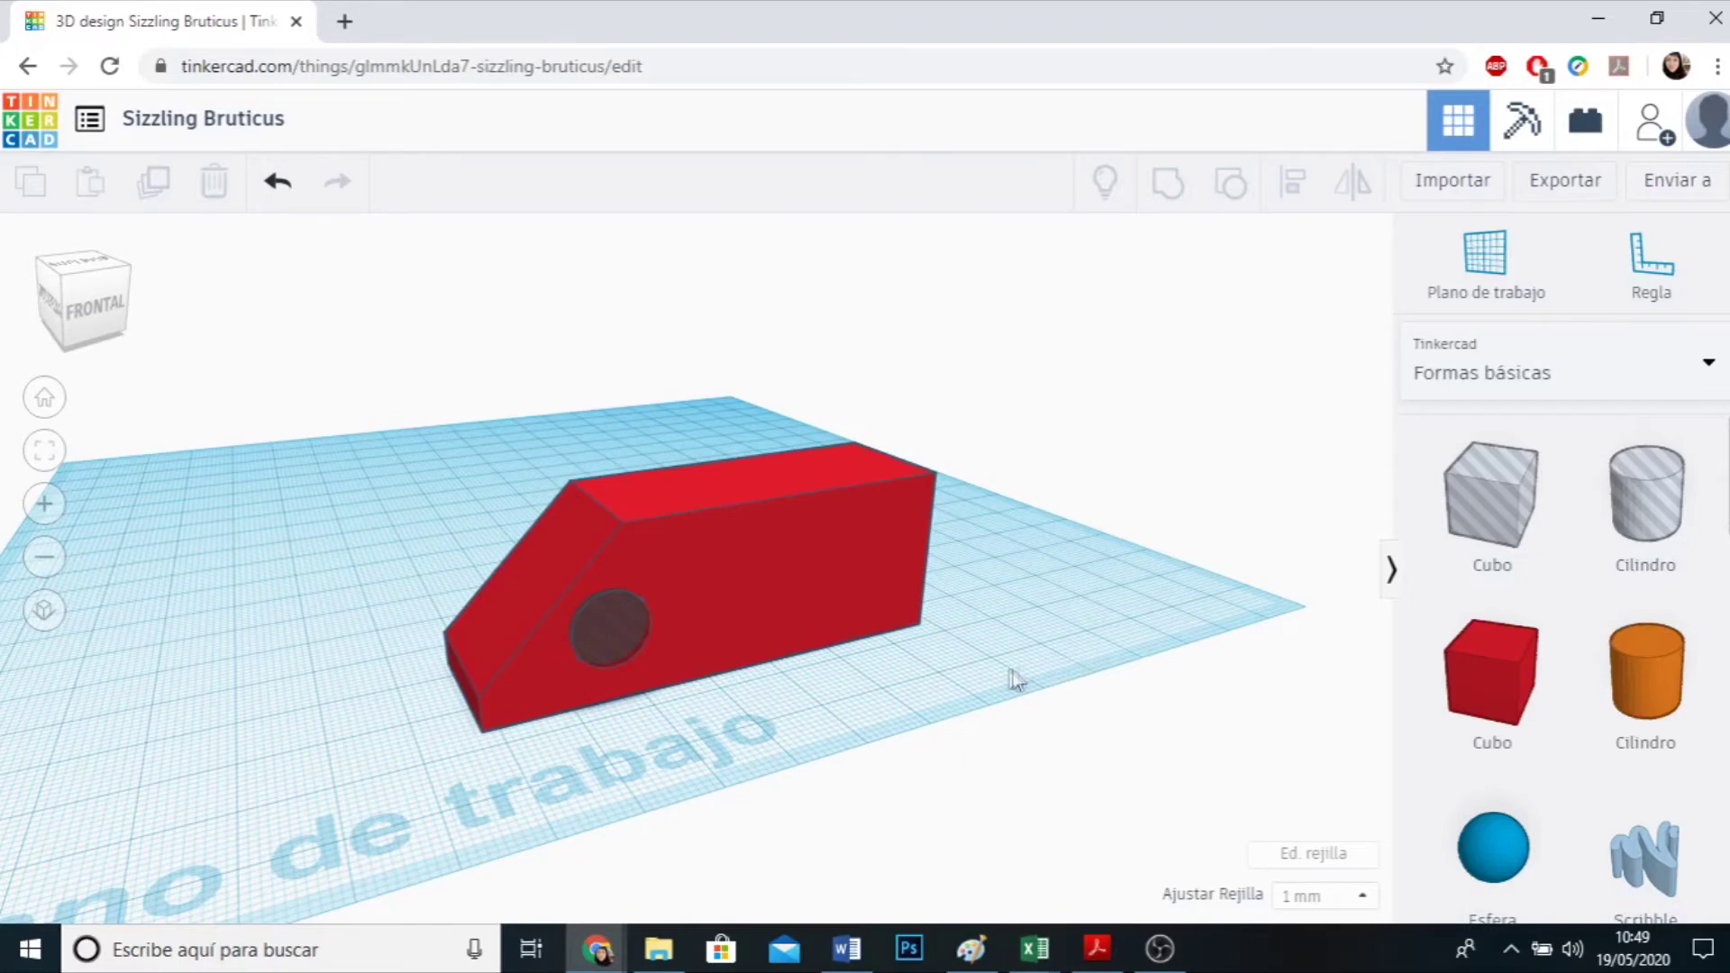
pyautogui.click(636, 634)
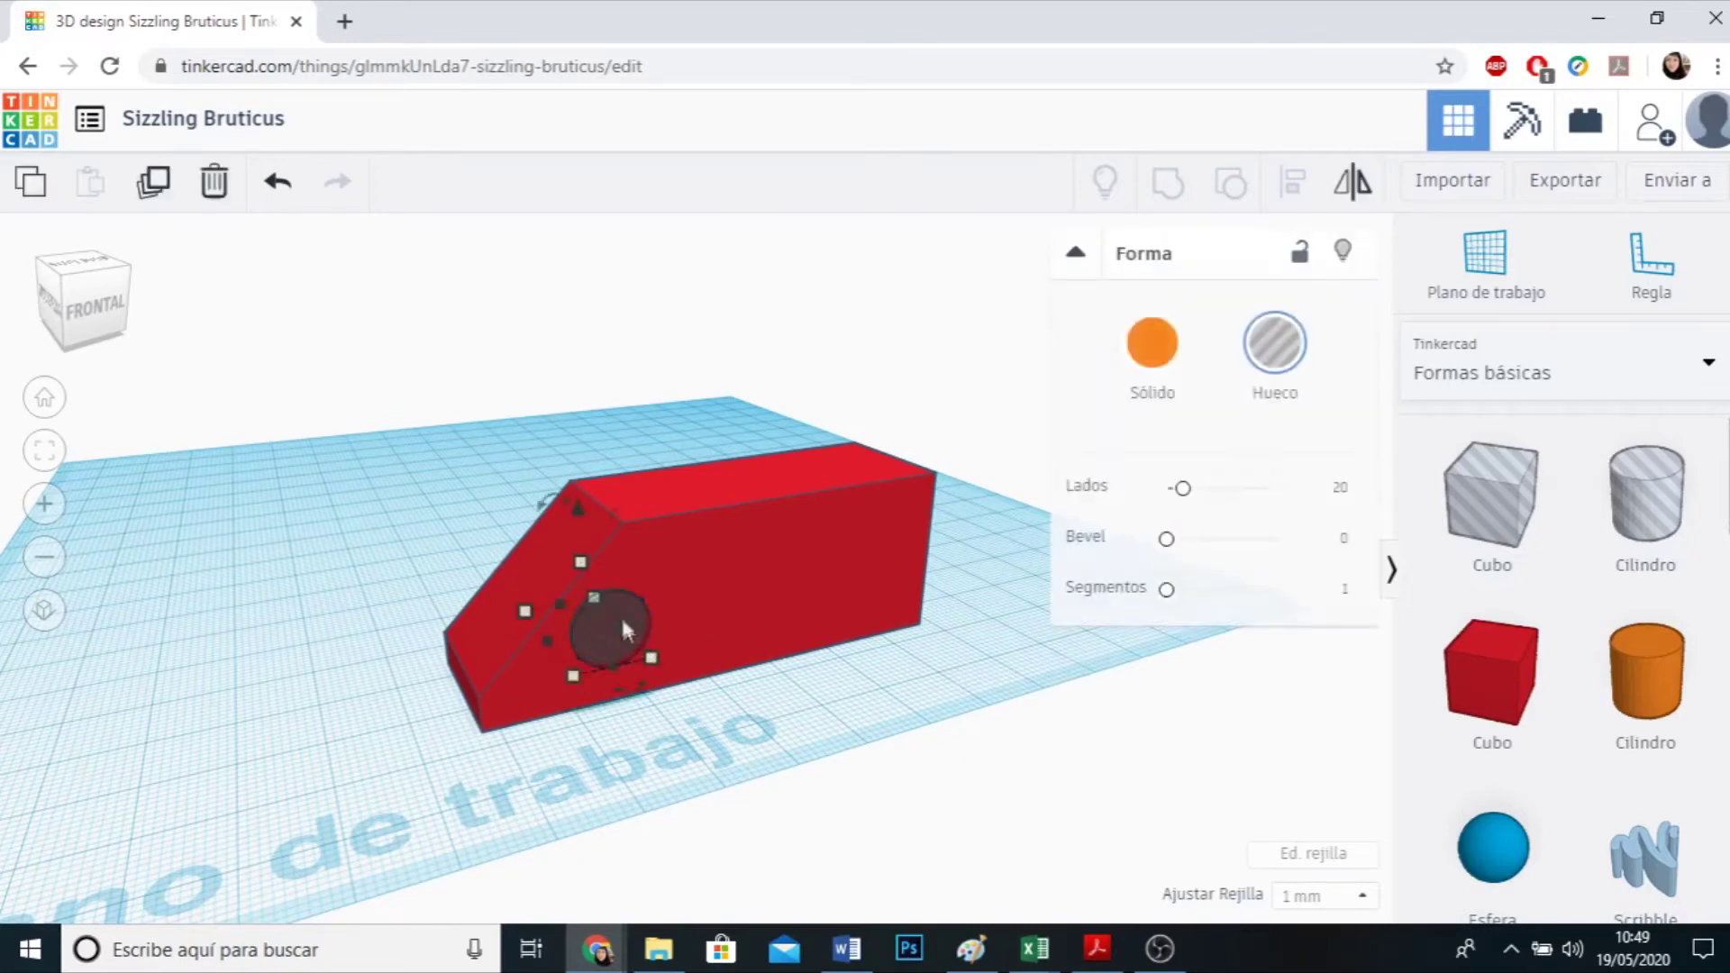
pyautogui.moveTo(577, 505); pyautogui.dragTo(584, 530)
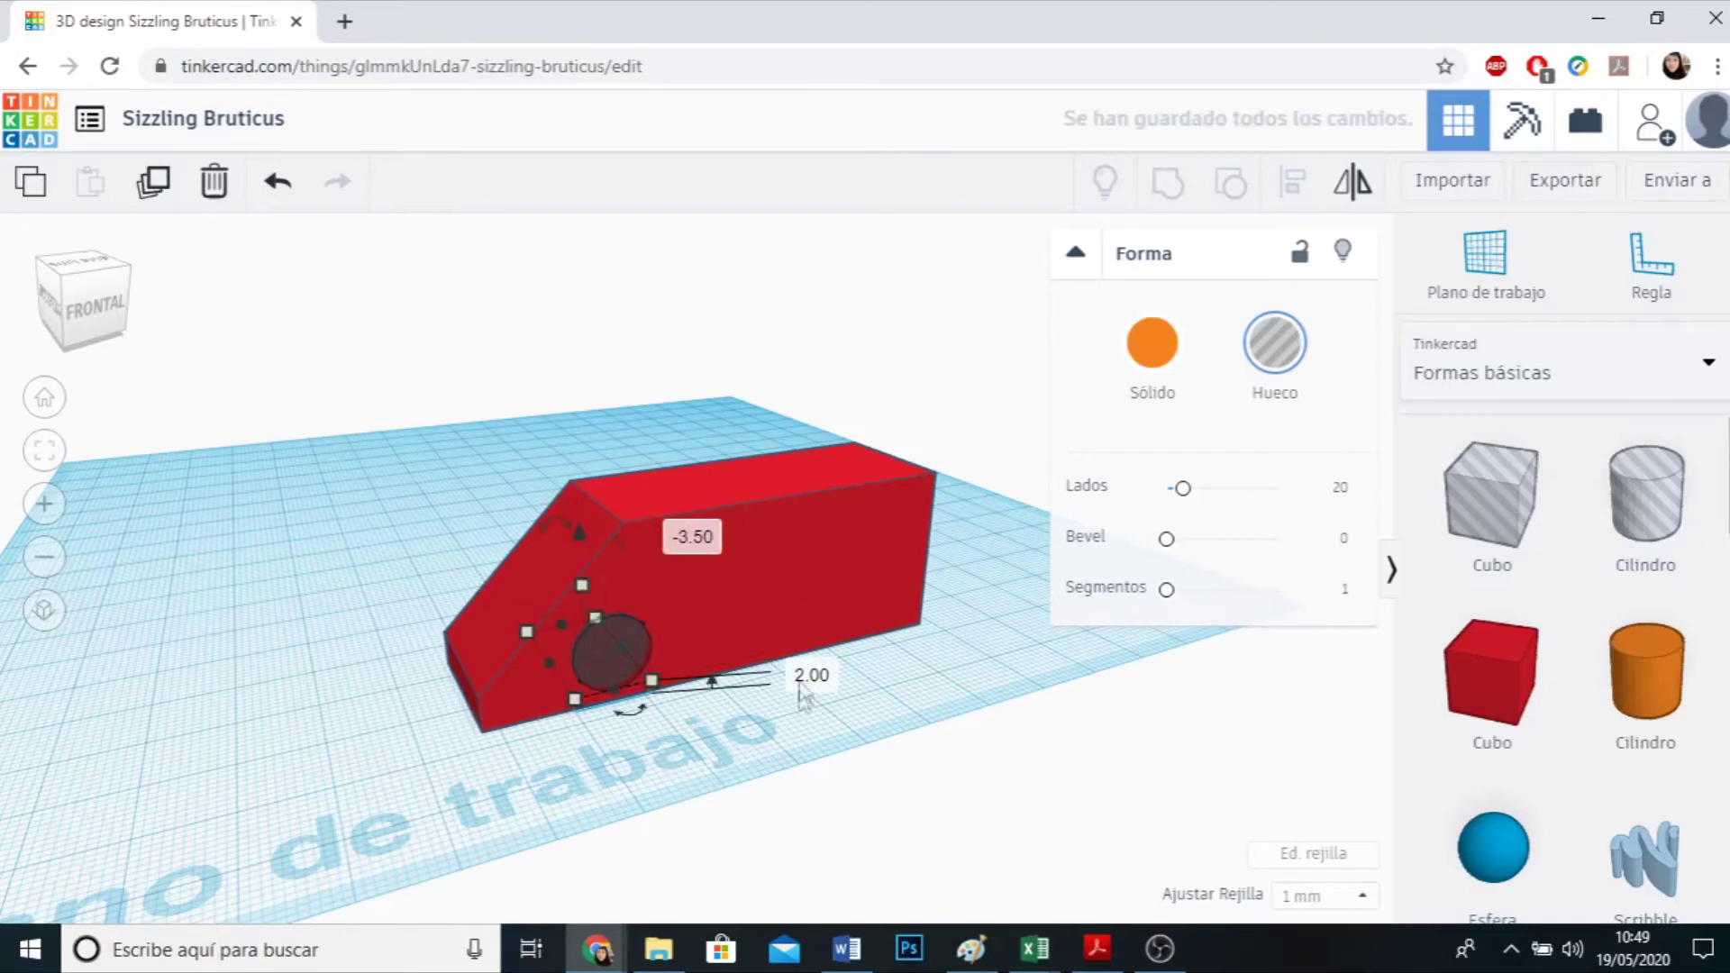
pyautogui.click(953, 710)
# Nudge the hole cylinder along the body, a little farther back from the sloped front.
pyautogui.moveTo(953, 710); pyautogui.dragTo(830, 686, button='right')
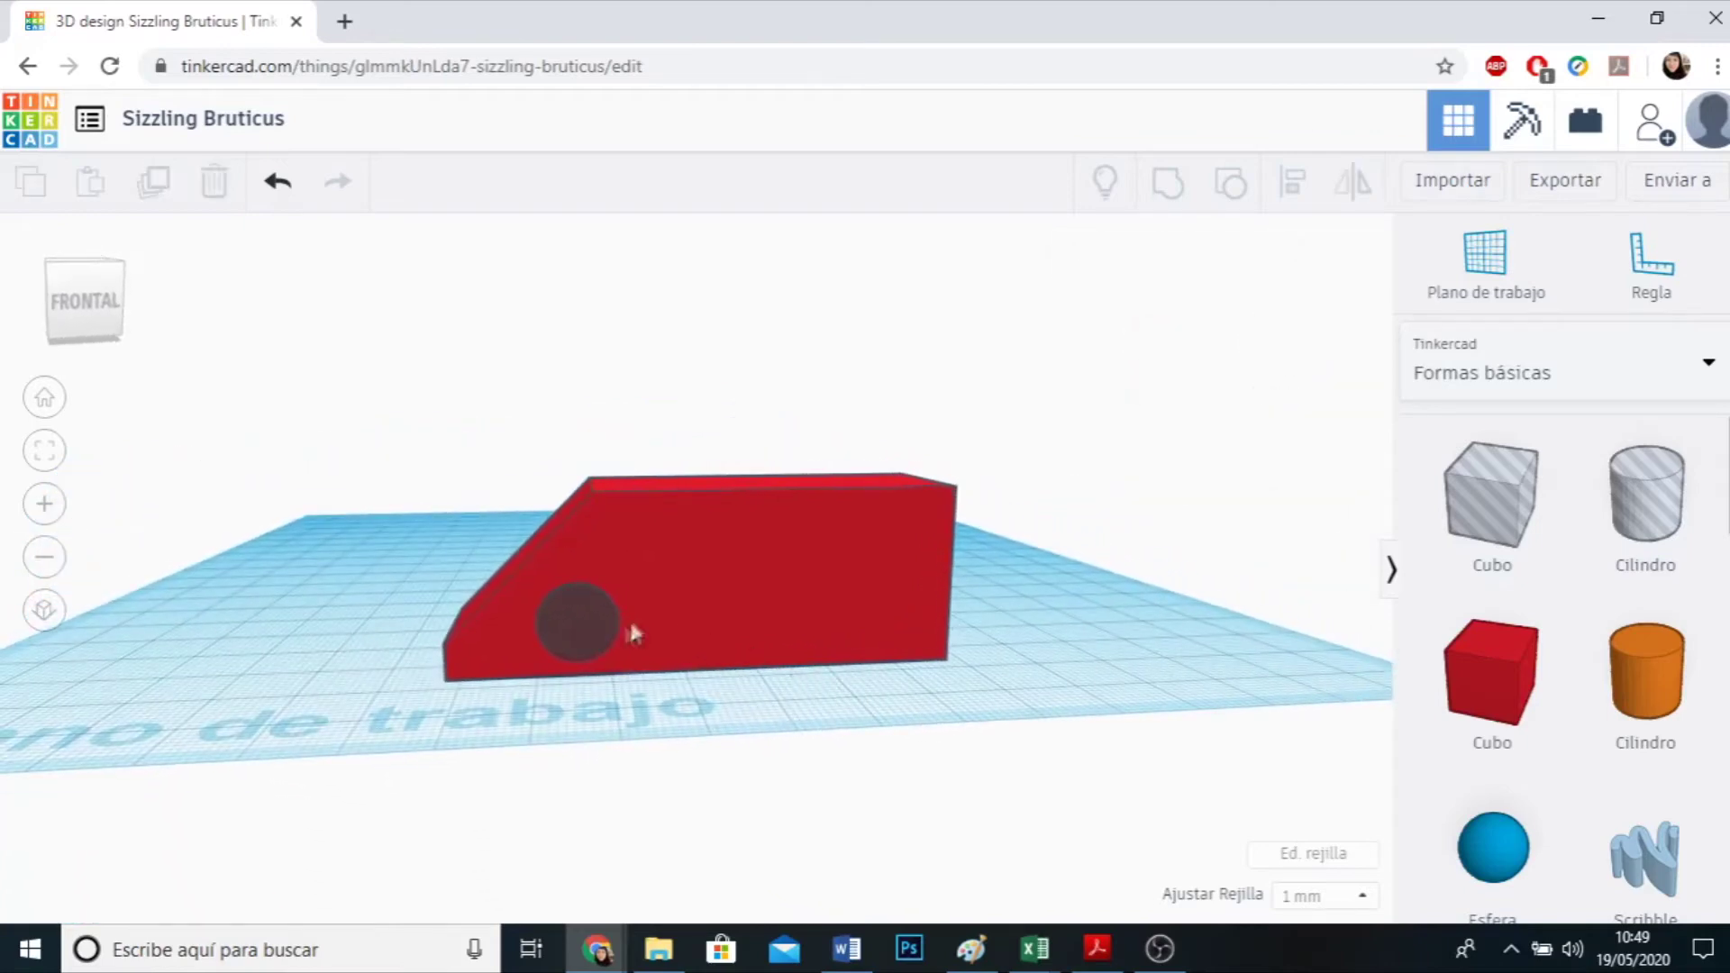
pyautogui.click(585, 630)
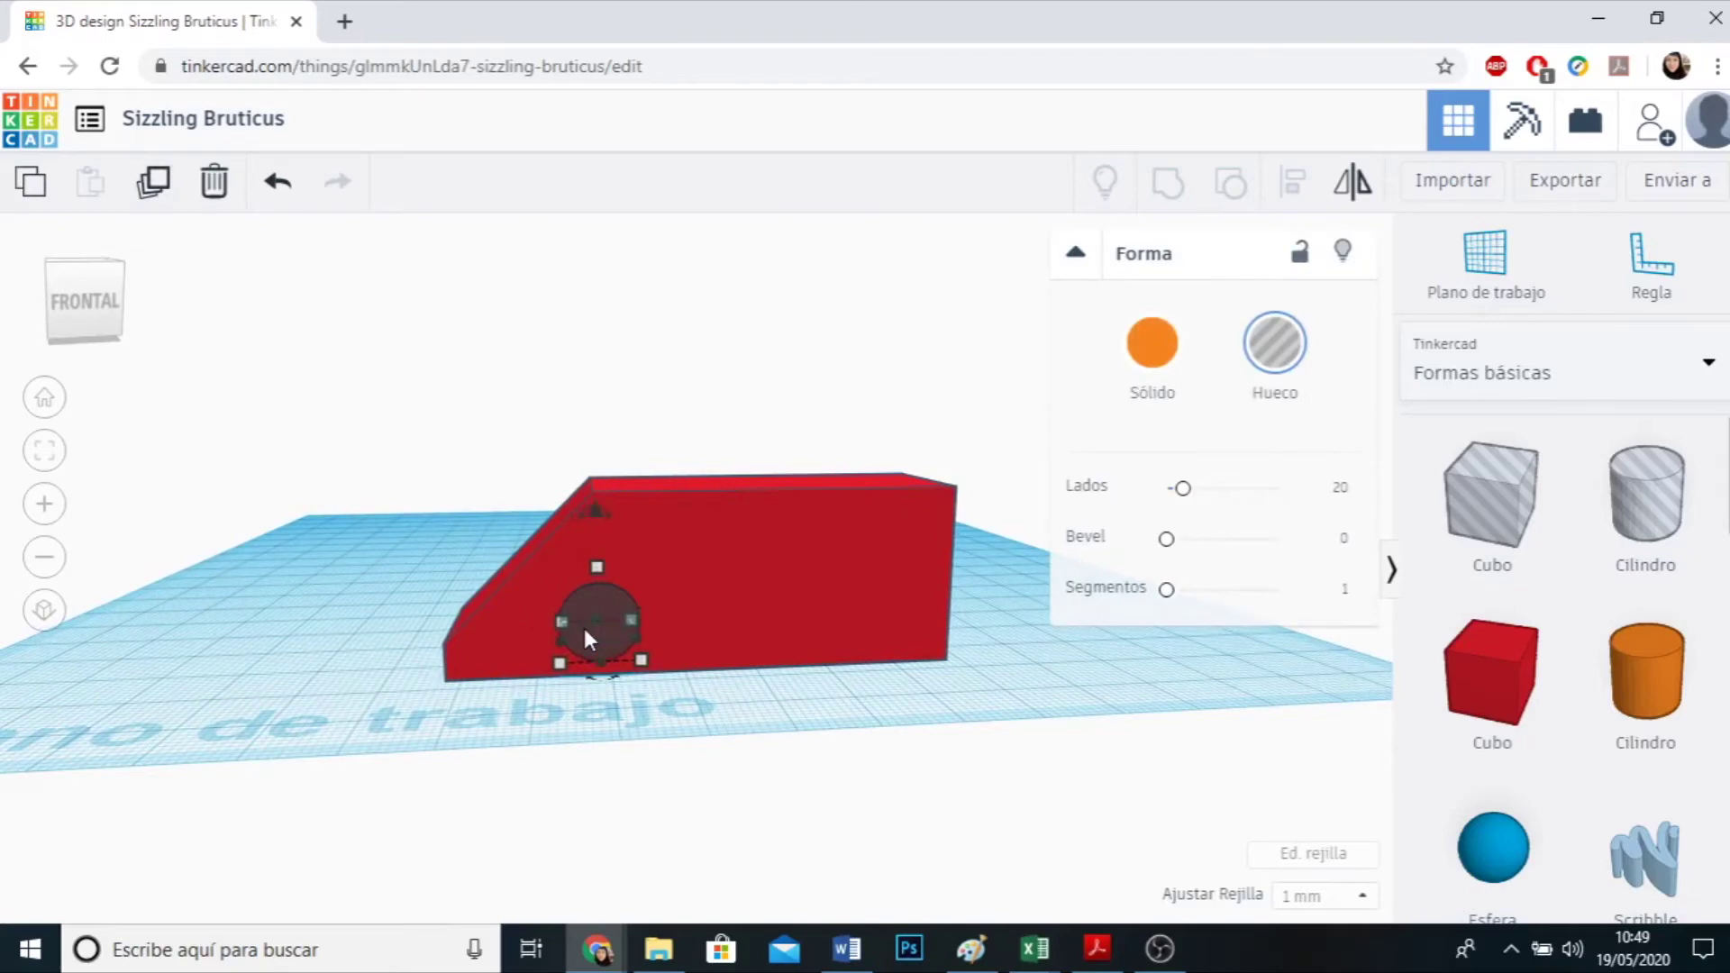
pyautogui.press('Right')
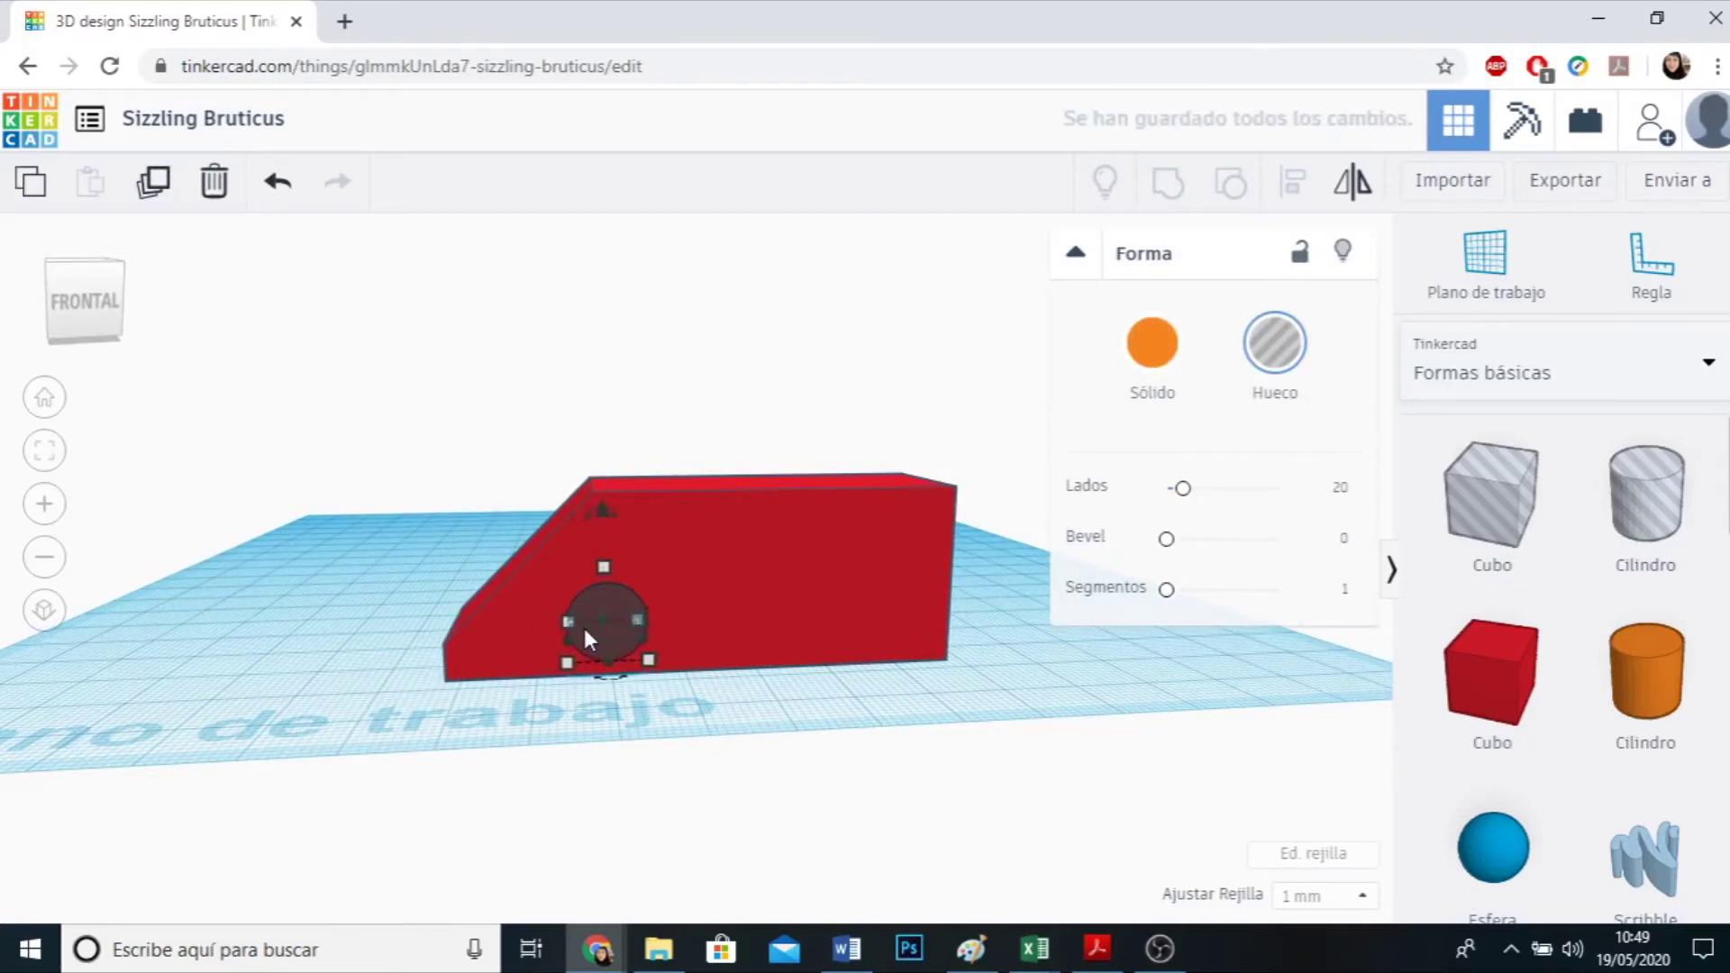
# Shift the hole cylinder slightly farther toward the rear of the body.
pyautogui.click(838, 762)
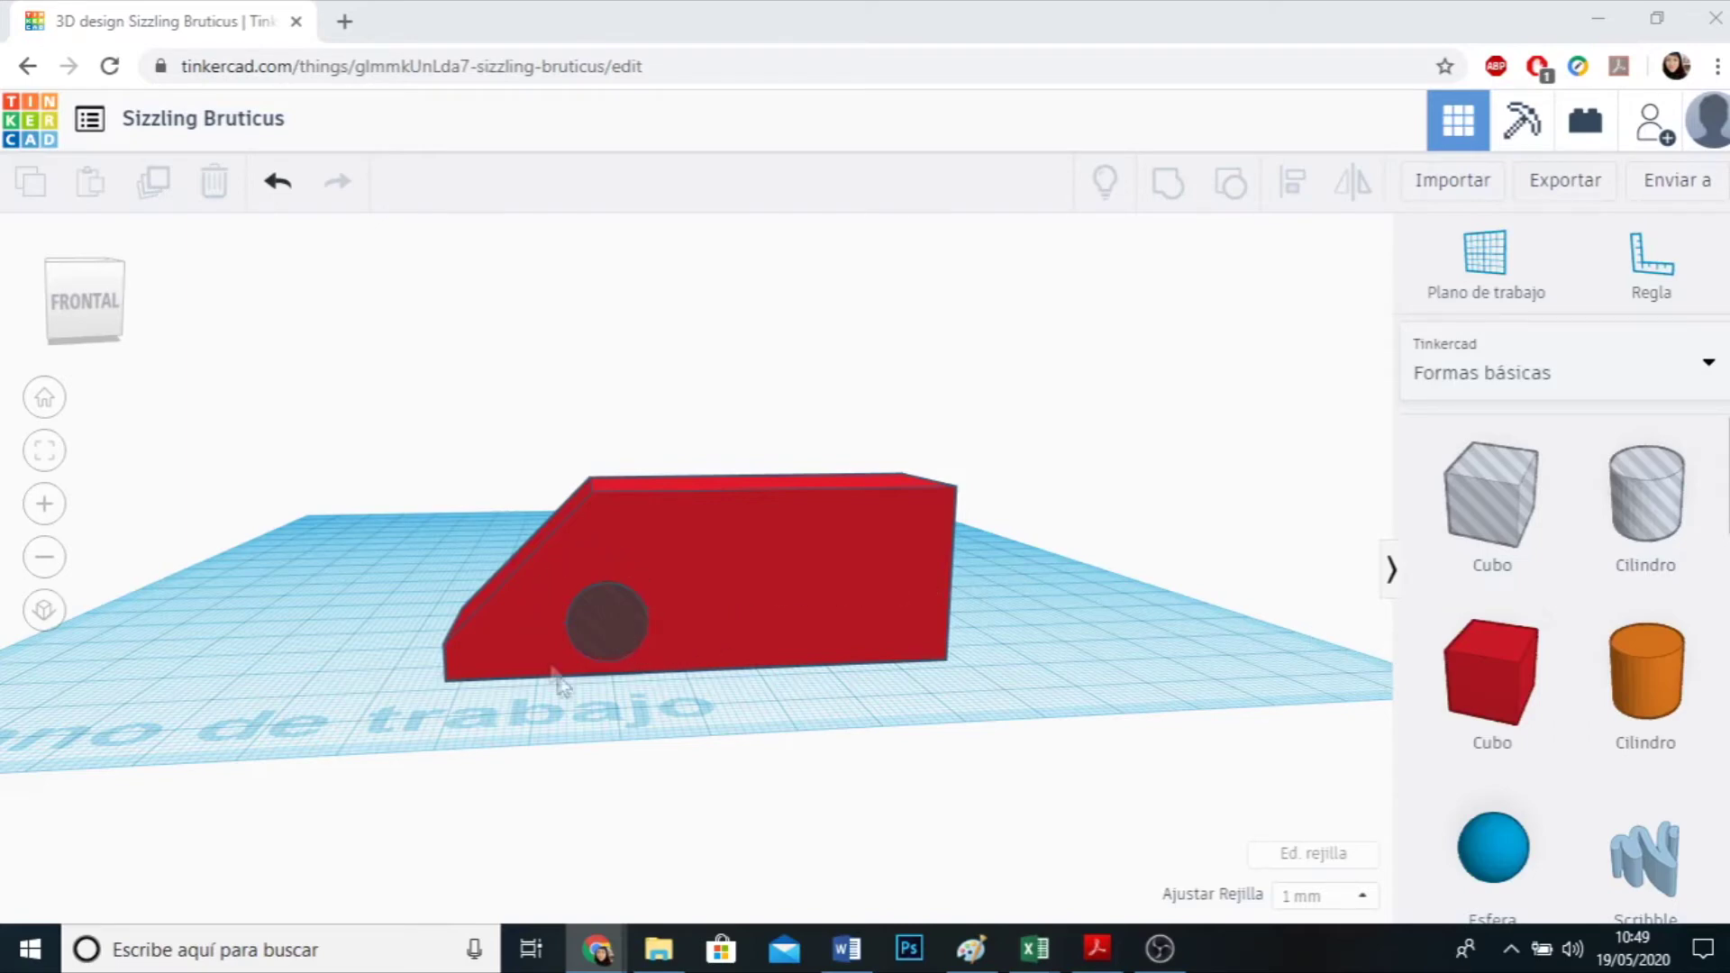
pyautogui.click(631, 647)
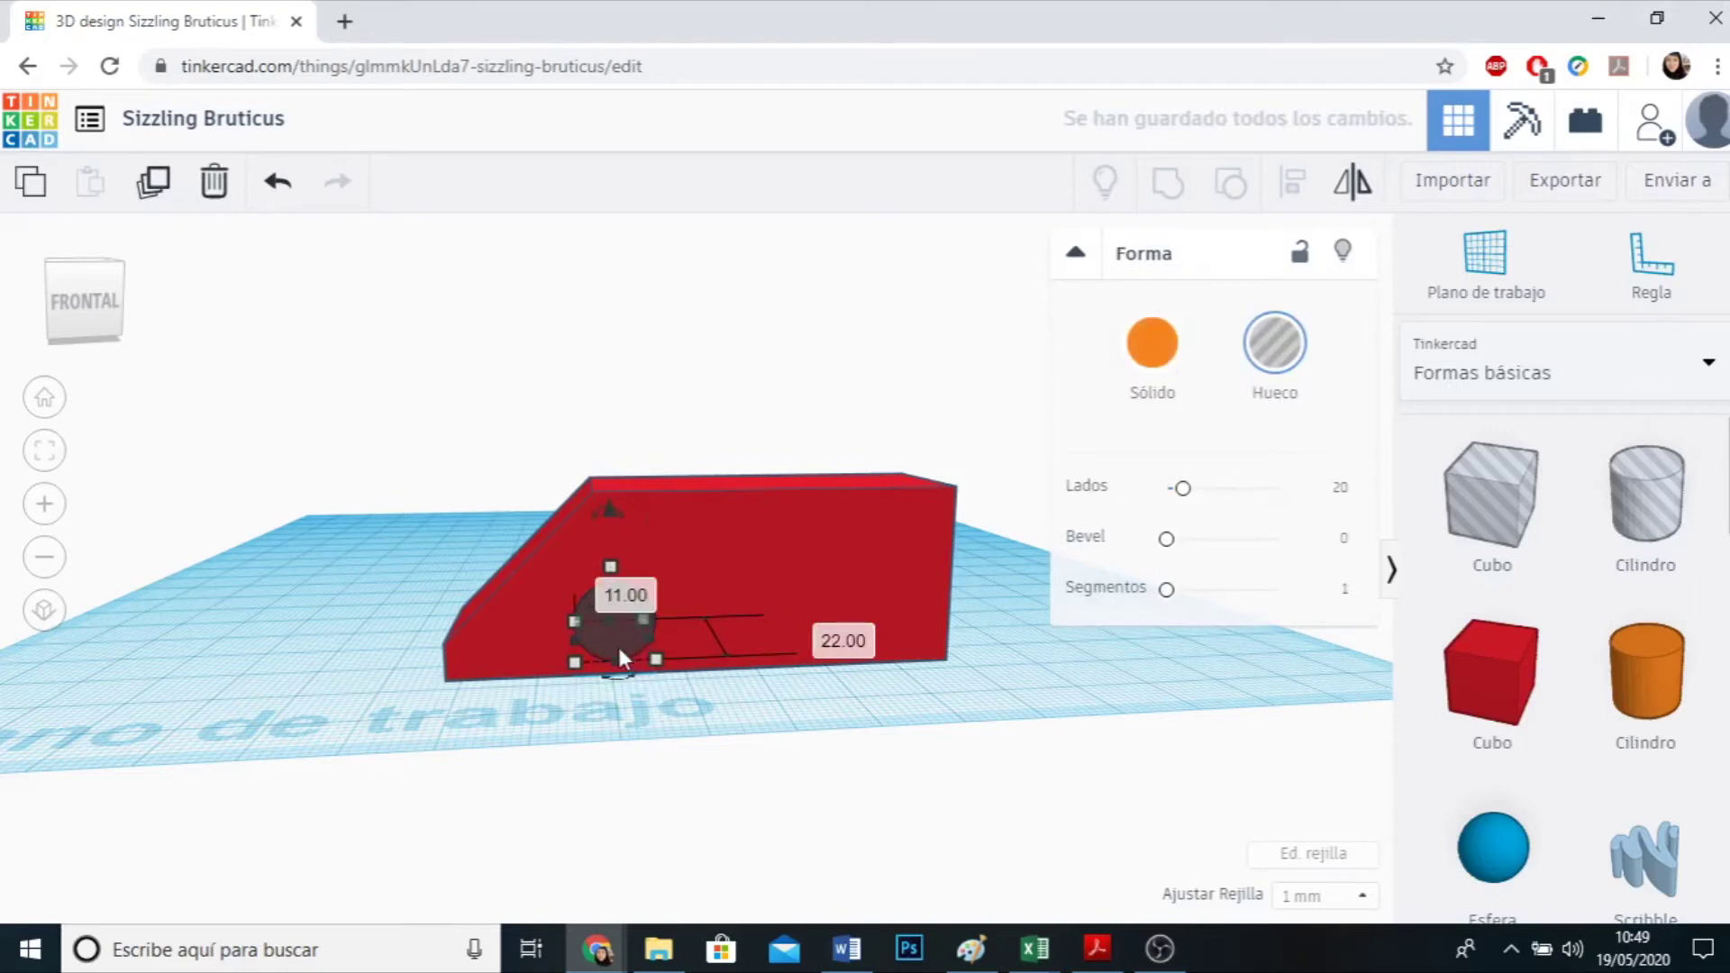
pyautogui.click(683, 787)
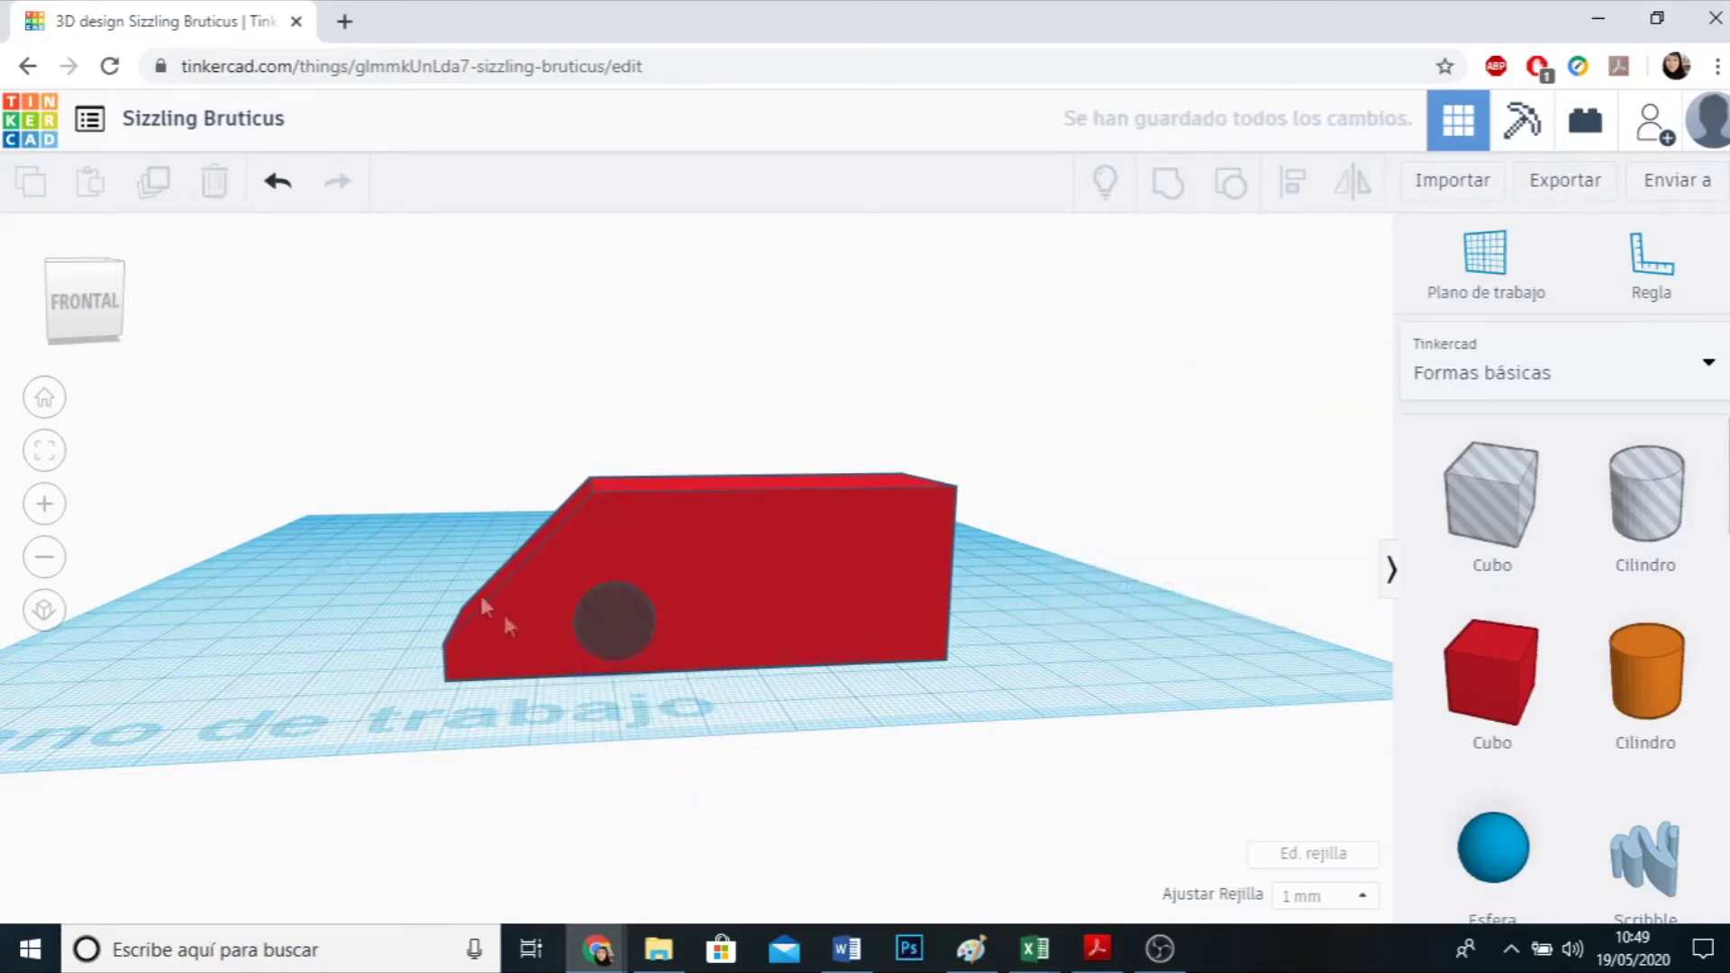
# Duplicate the hole cylinder and move the copy straight along the body to near its rear end.
pyautogui.click(603, 619)
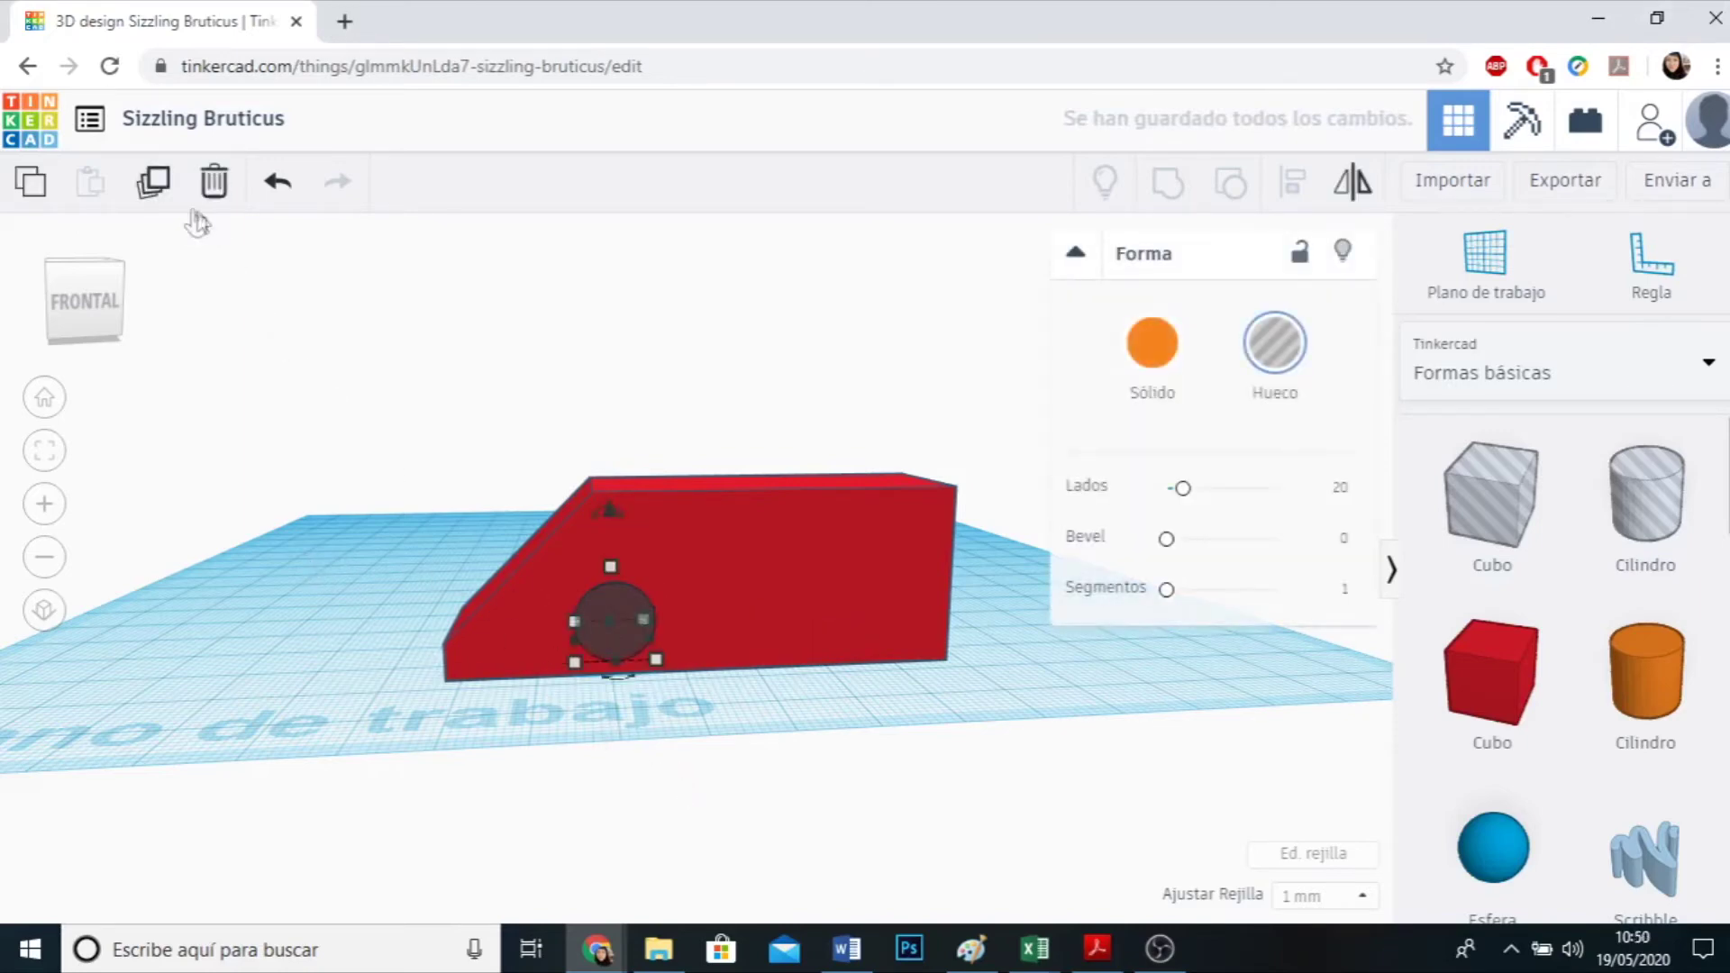
pyautogui.click(155, 183)
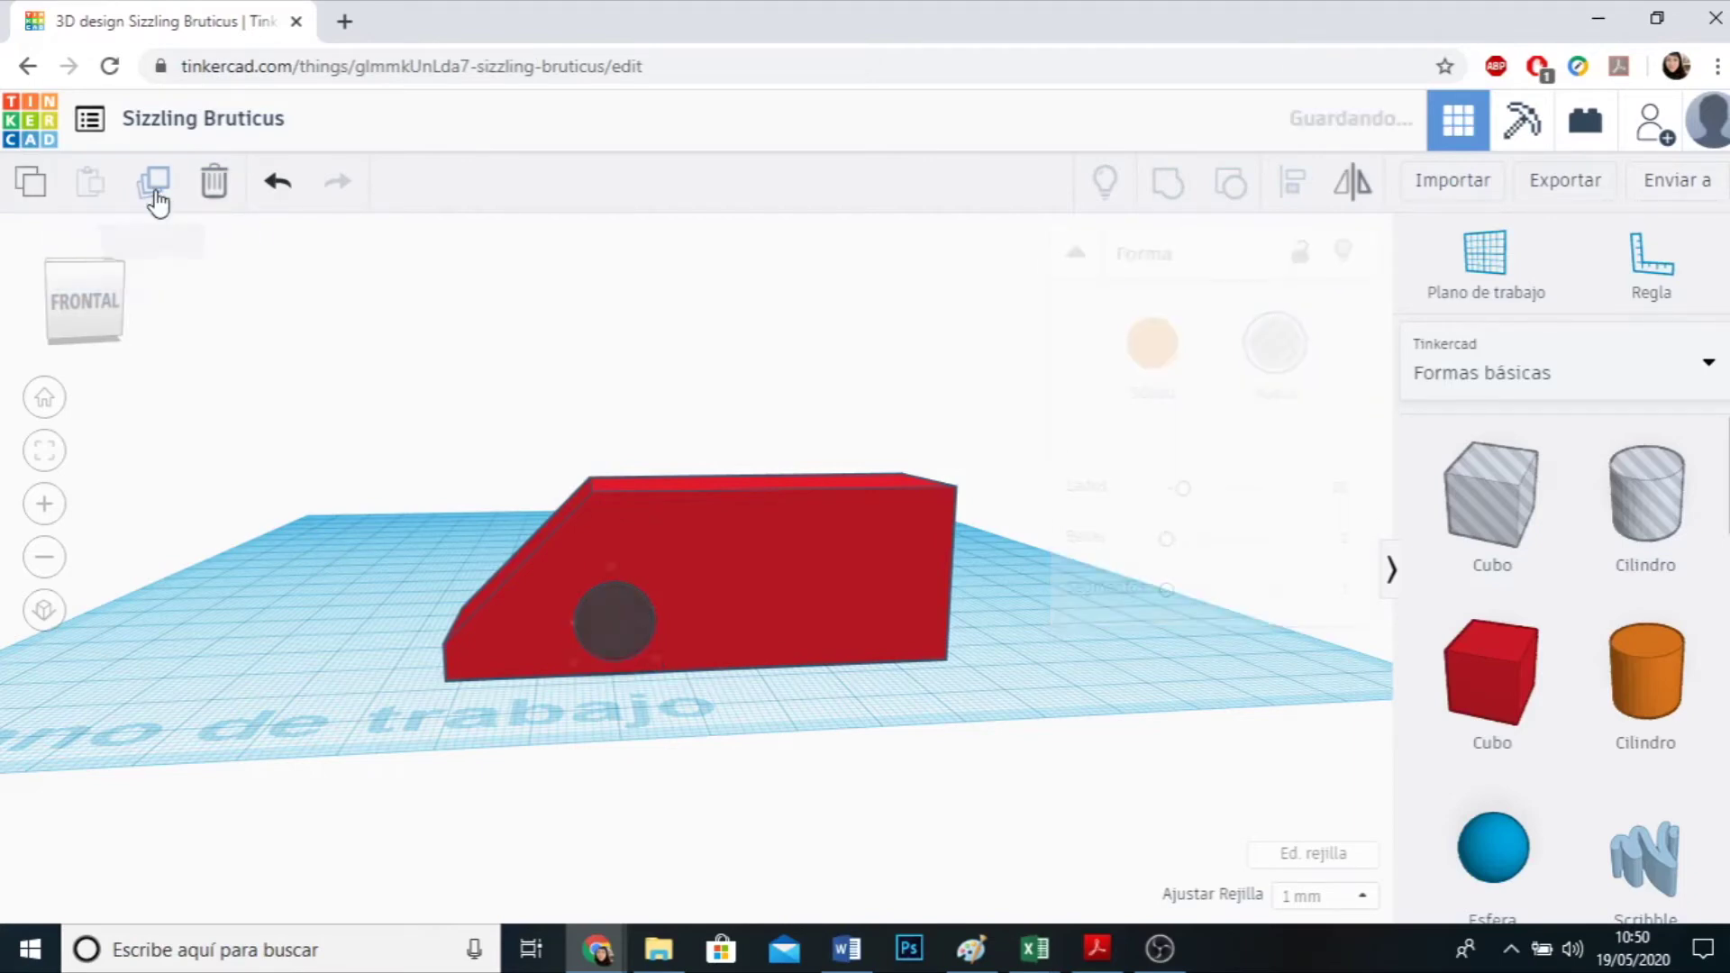
pyautogui.press('Right')
pyautogui.press('Right')
pyautogui.press('Right')
pyautogui.press('Right')
pyautogui.press('Right')
pyautogui.press('Right')
pyautogui.press('Right')
pyautogui.press('Right')
pyautogui.press('Right')
pyautogui.press('Right')
pyautogui.press('Left')
pyautogui.press('Left')
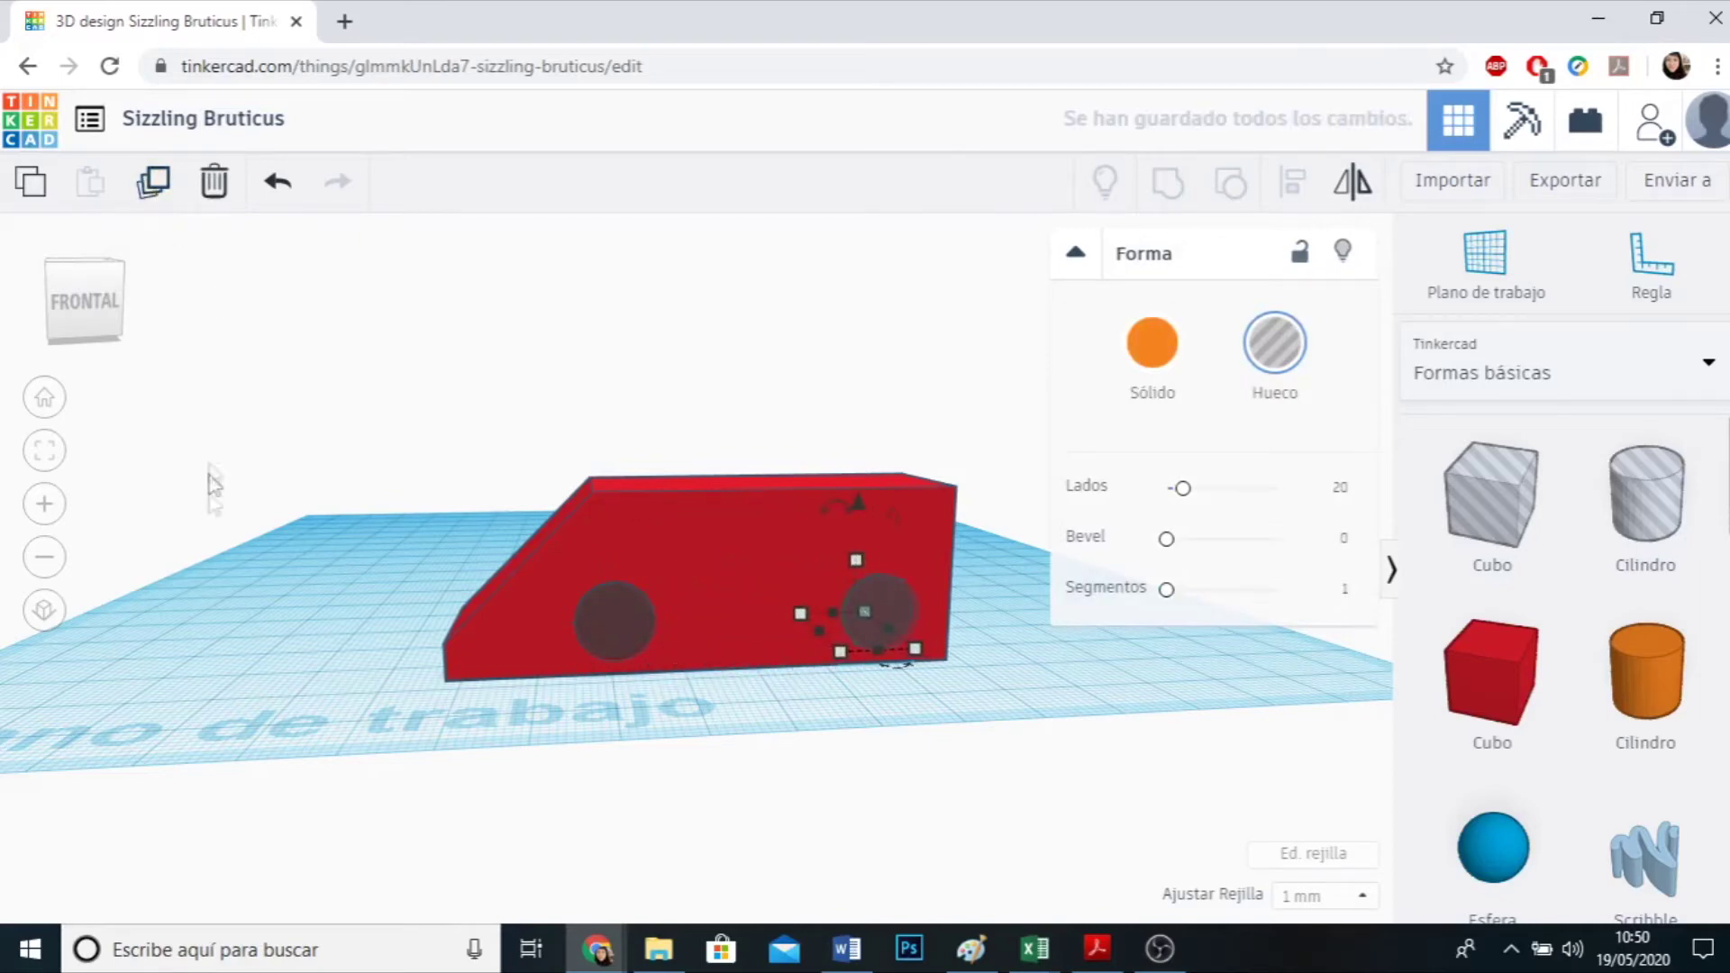
# Group the body with both hole cylinders to cut the two wheel axle holes through it.
pyautogui.click(808, 753)
pyautogui.moveTo(809, 753); pyautogui.dragTo(839, 804, button='right')
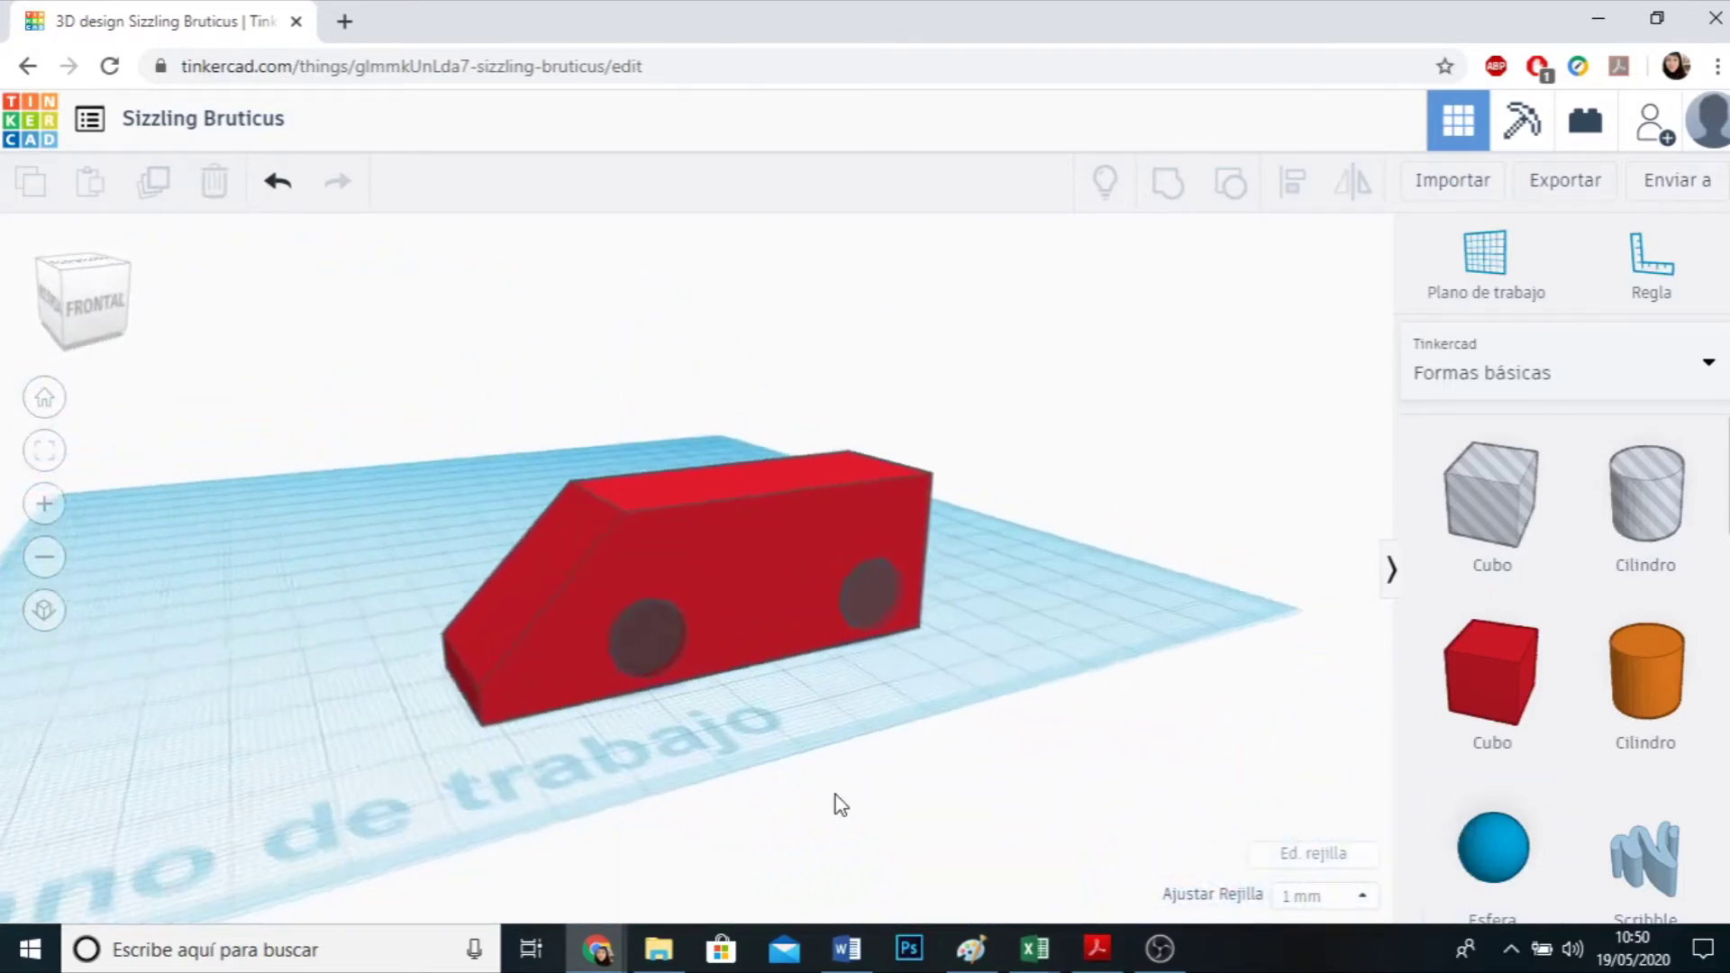
pyautogui.moveTo(298, 343); pyautogui.dragTo(1073, 782)
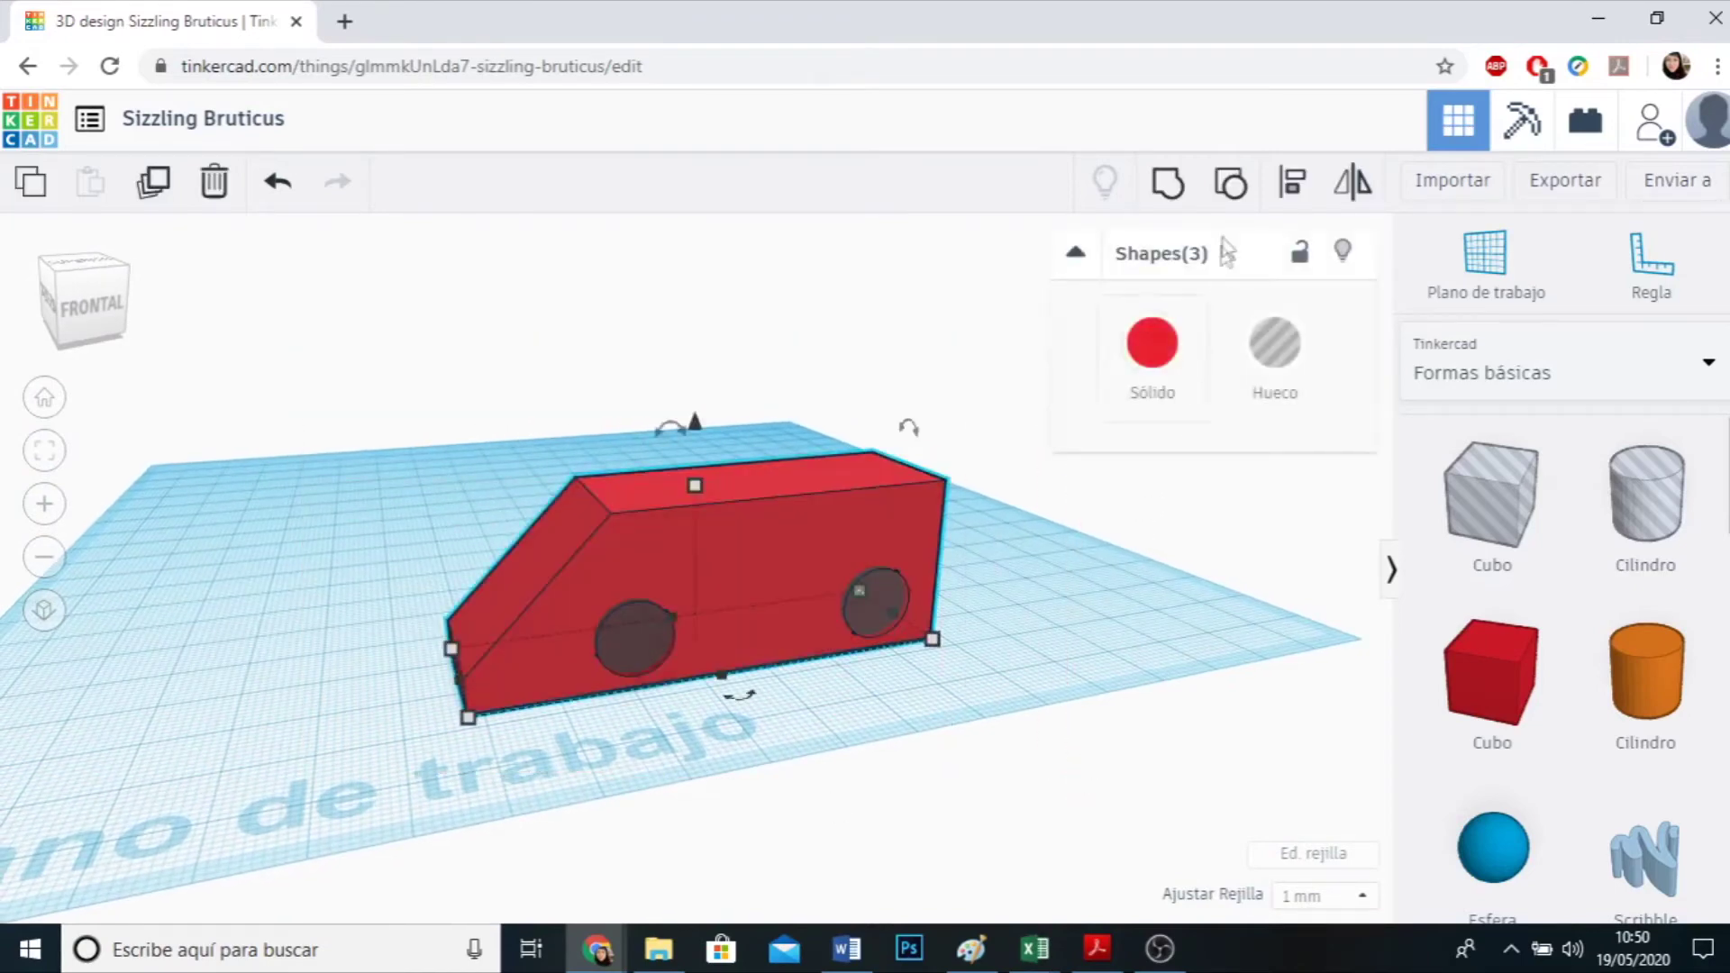
pyautogui.click(1171, 192)
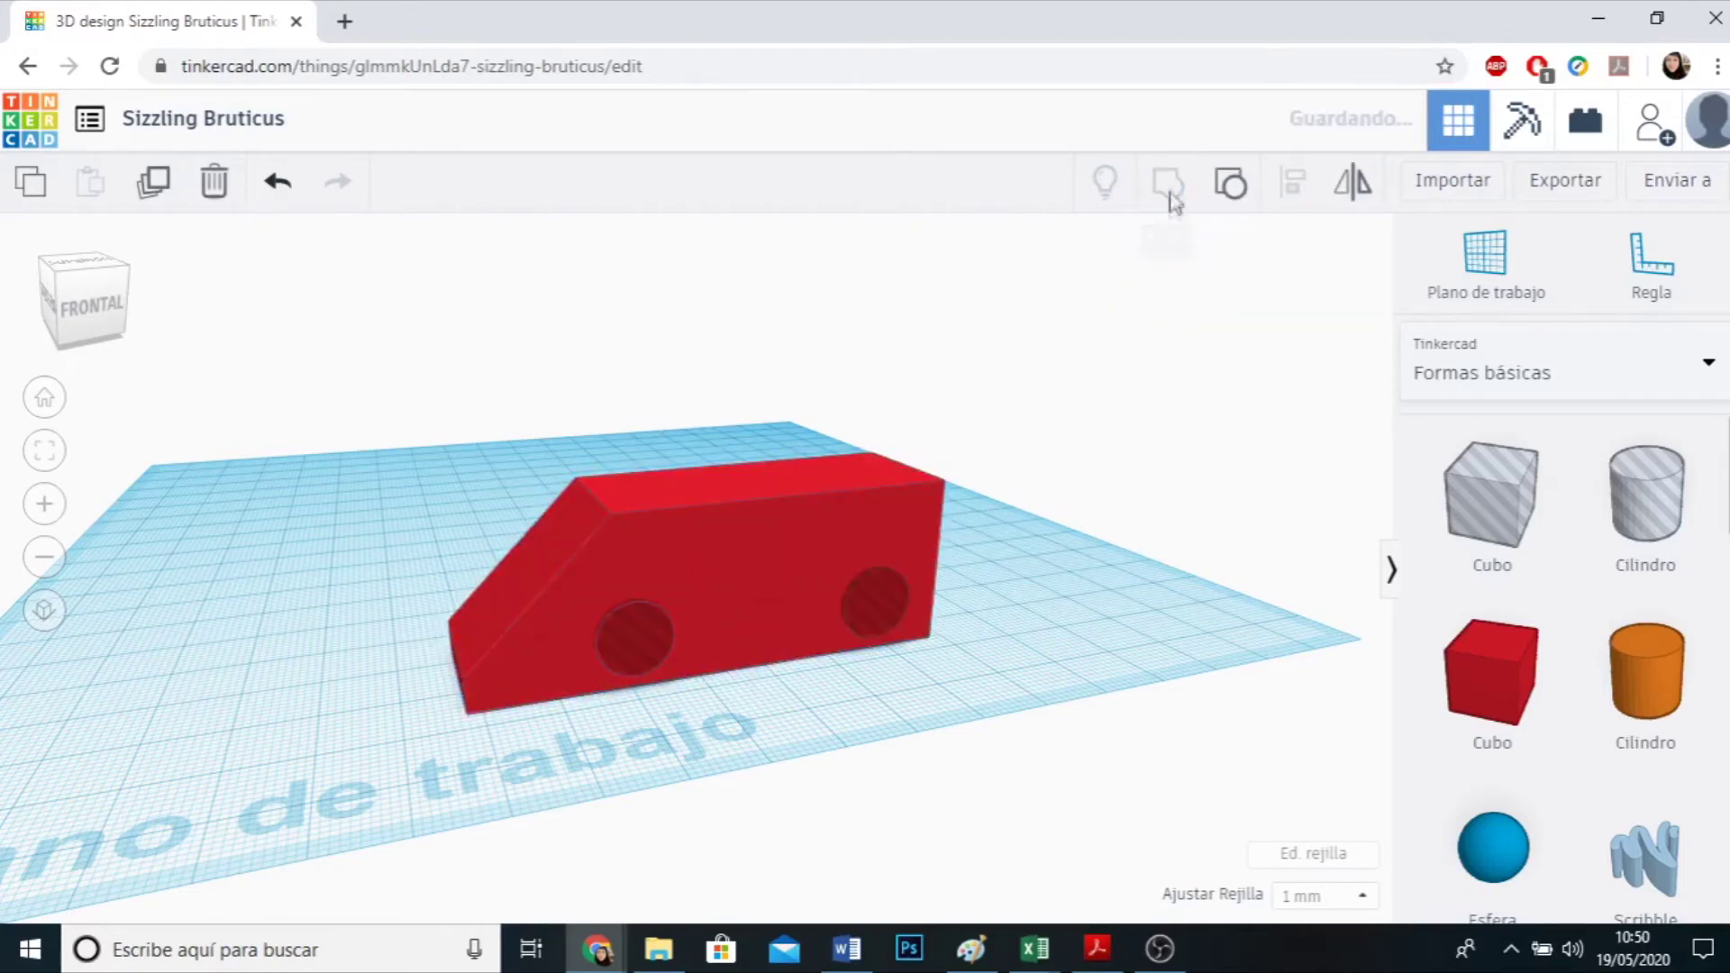
pyautogui.click(895, 778)
pyautogui.moveTo(894, 779); pyautogui.dragTo(952, 788, button='right')
pyautogui.scroll(3, 769, 753)
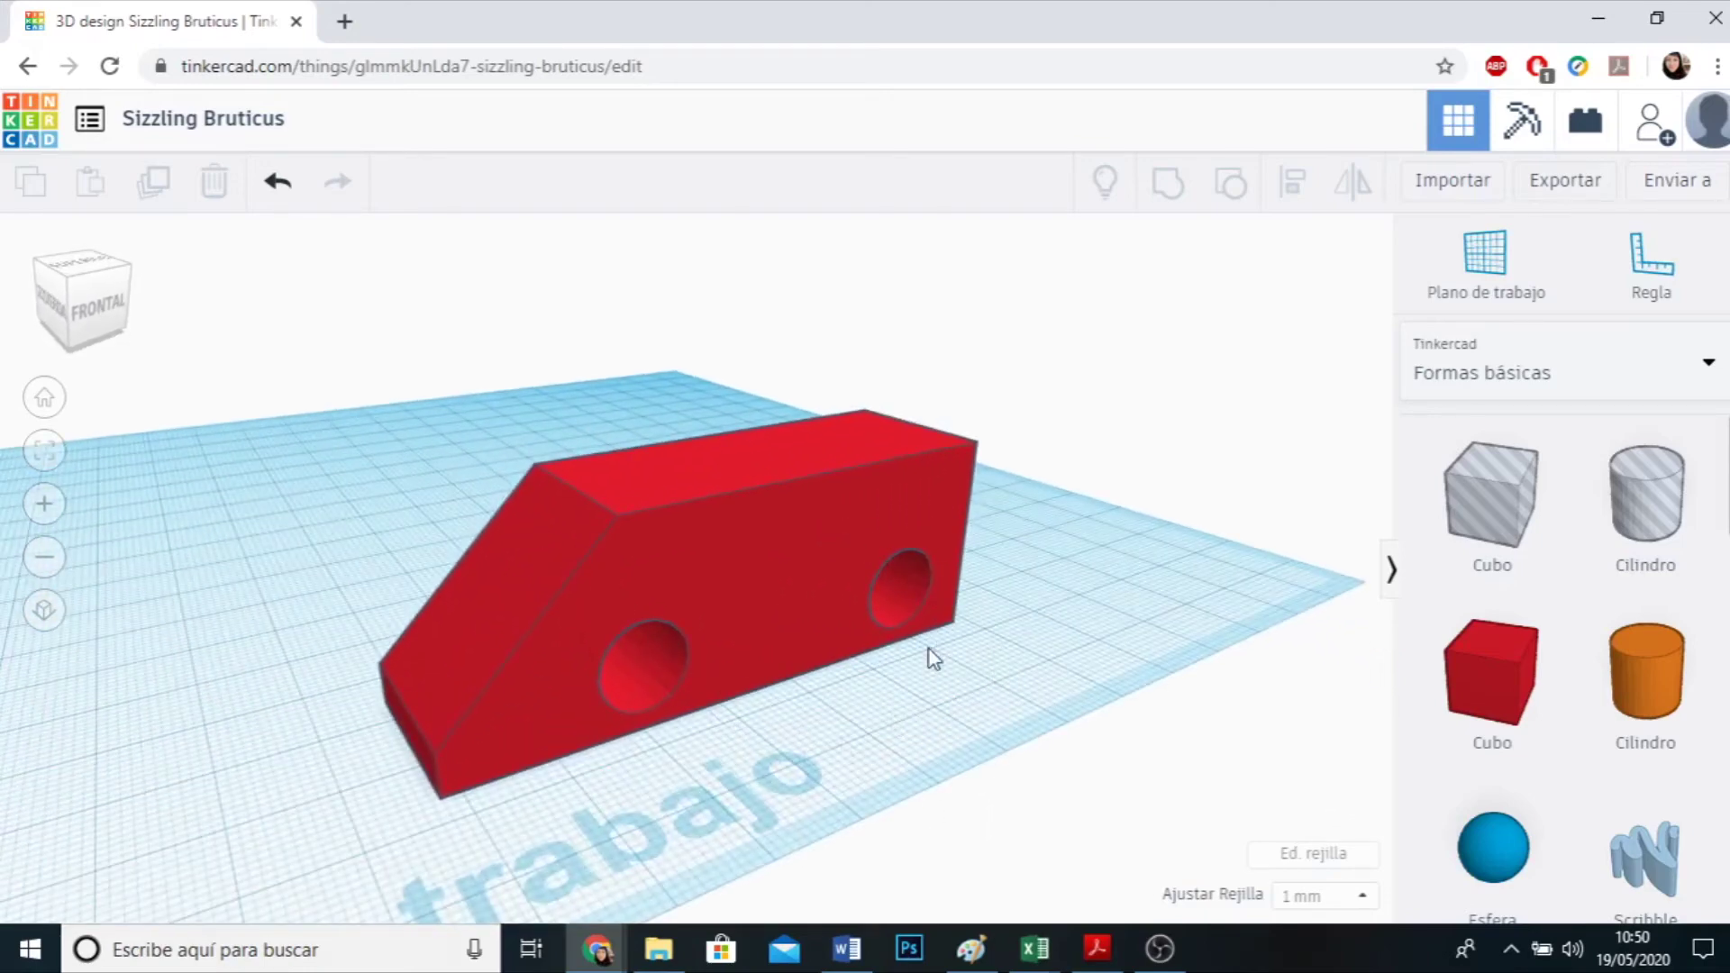
pyautogui.scroll(-3, 928, 651)
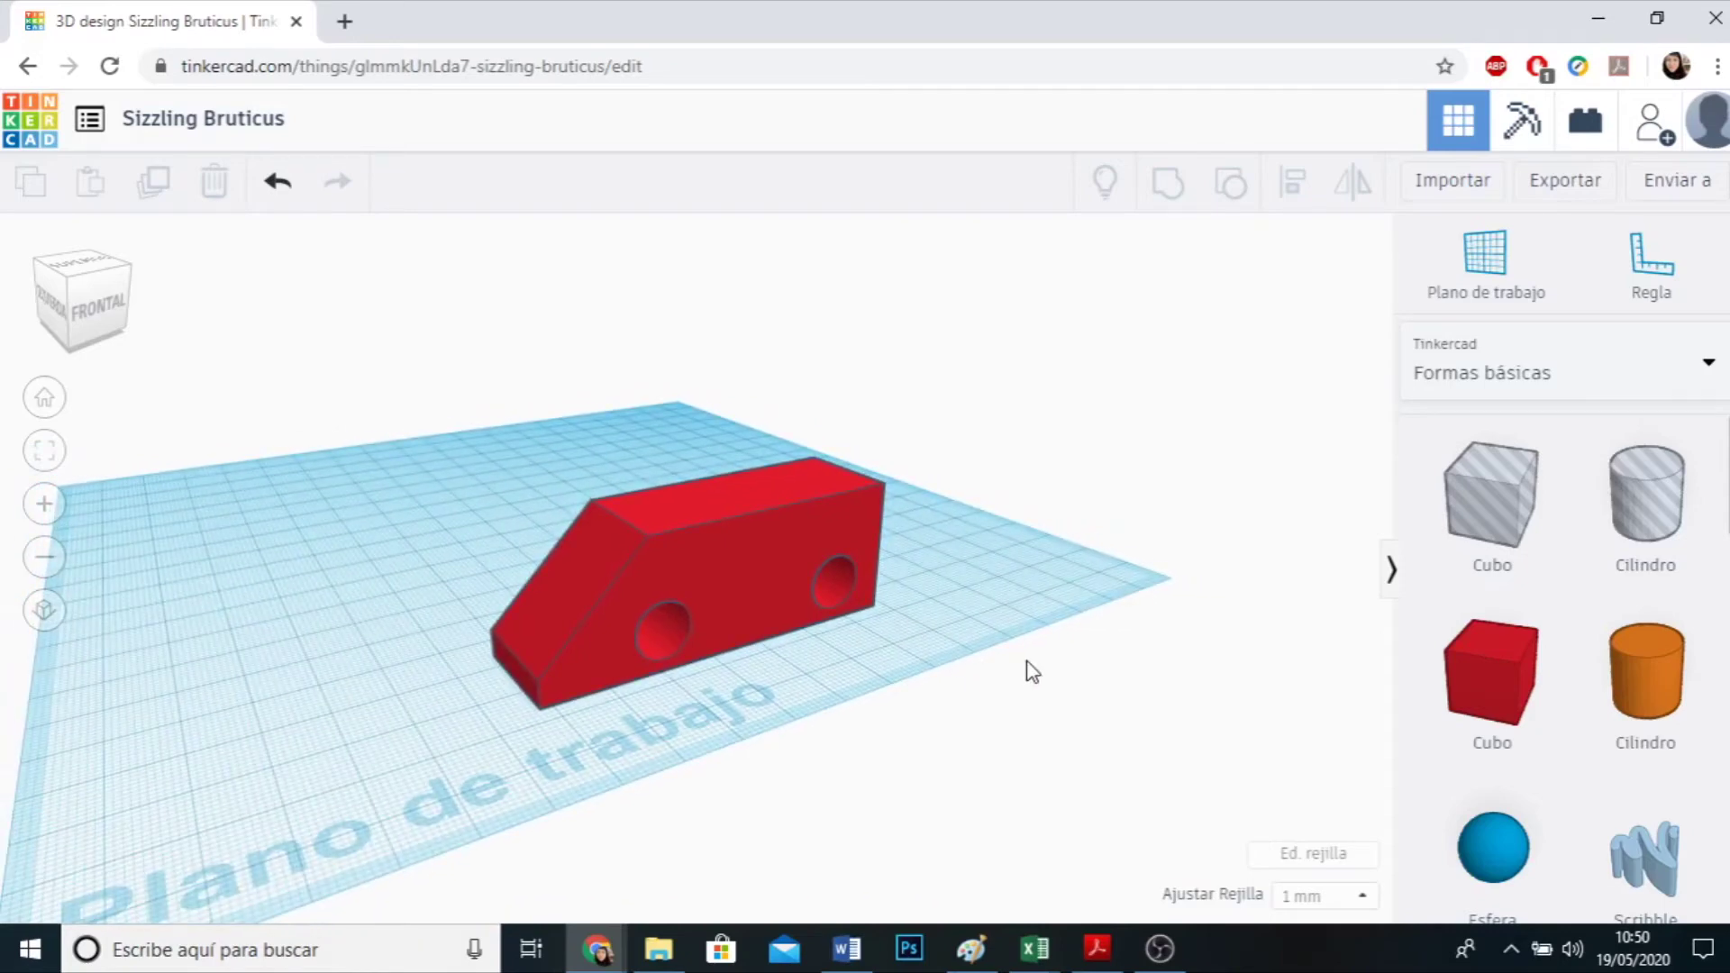
# Place a solid cylinder on the workplane in front of the body's sloped end and set its height to 40 mm.
pyautogui.moveTo(1647, 690); pyautogui.dragTo(326, 690)
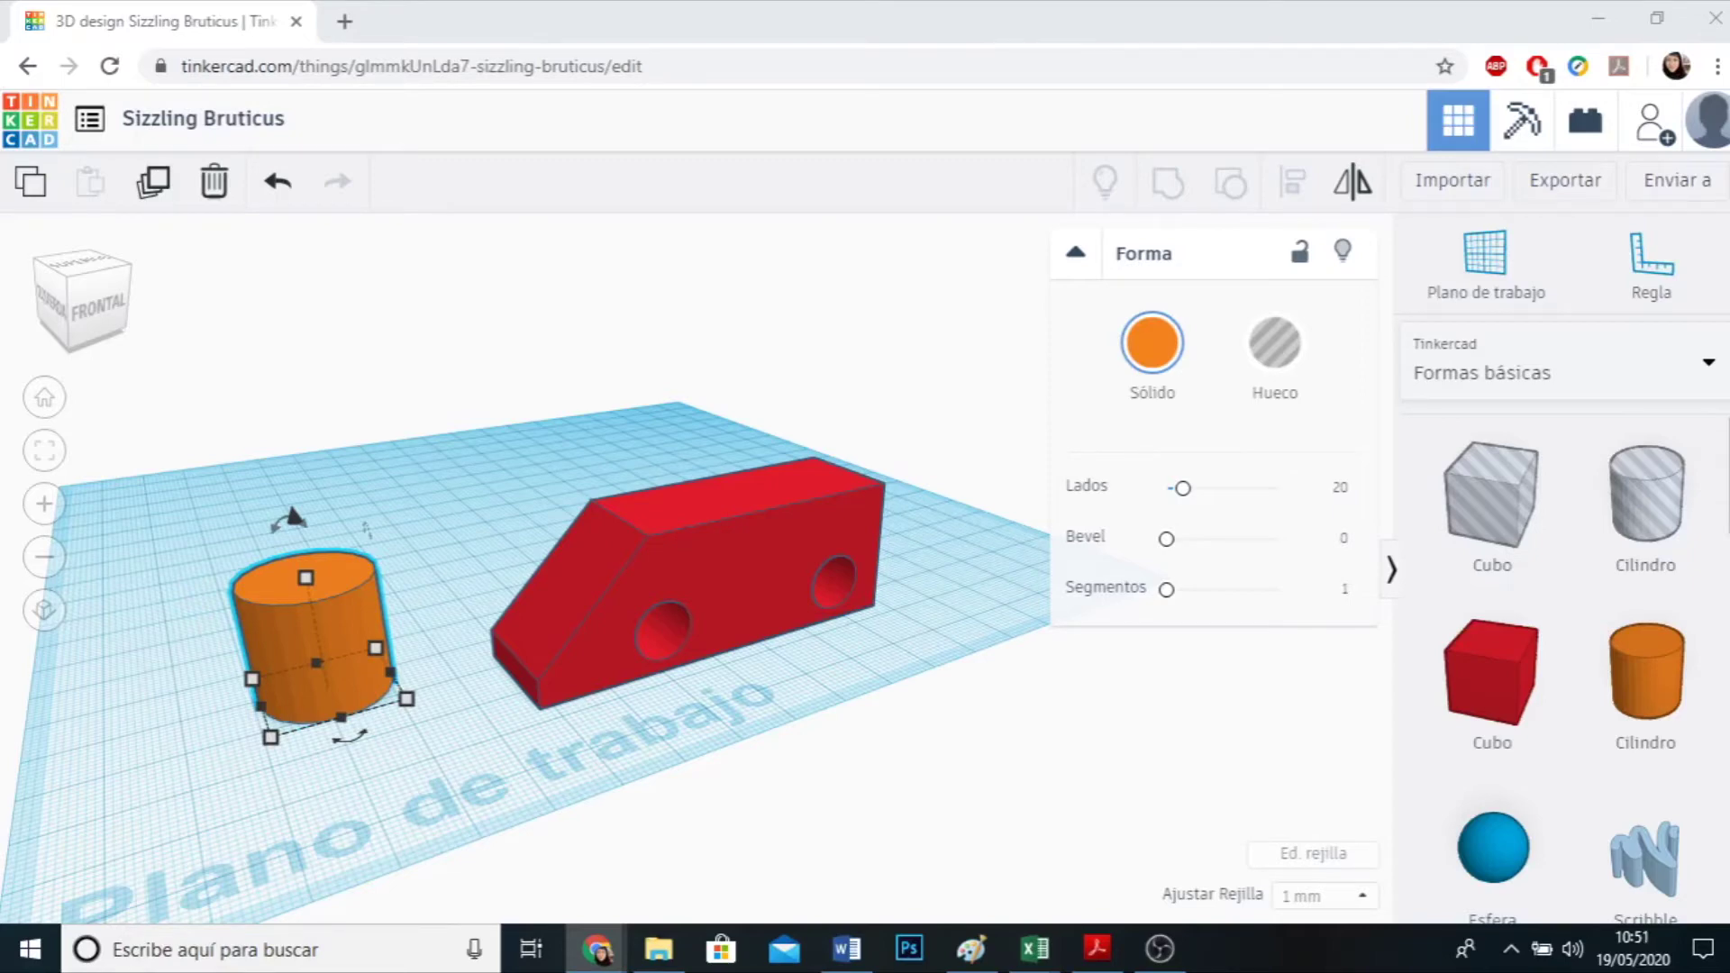
pyautogui.moveTo(311, 577)
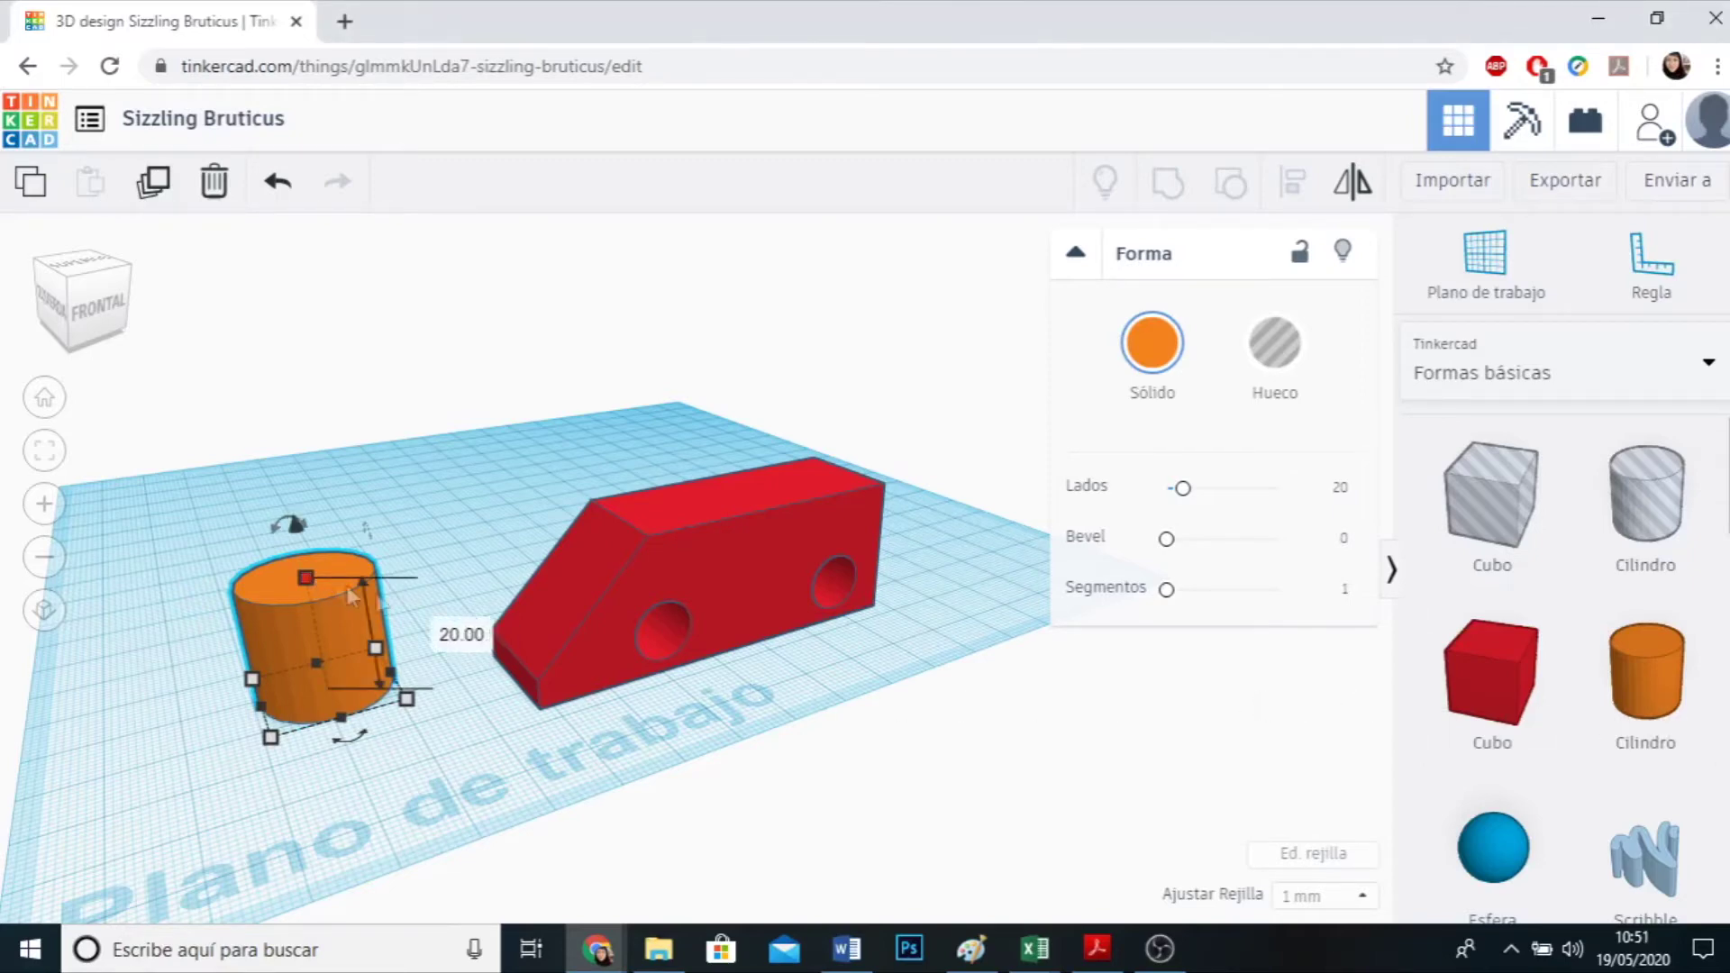
pyautogui.click(476, 633)
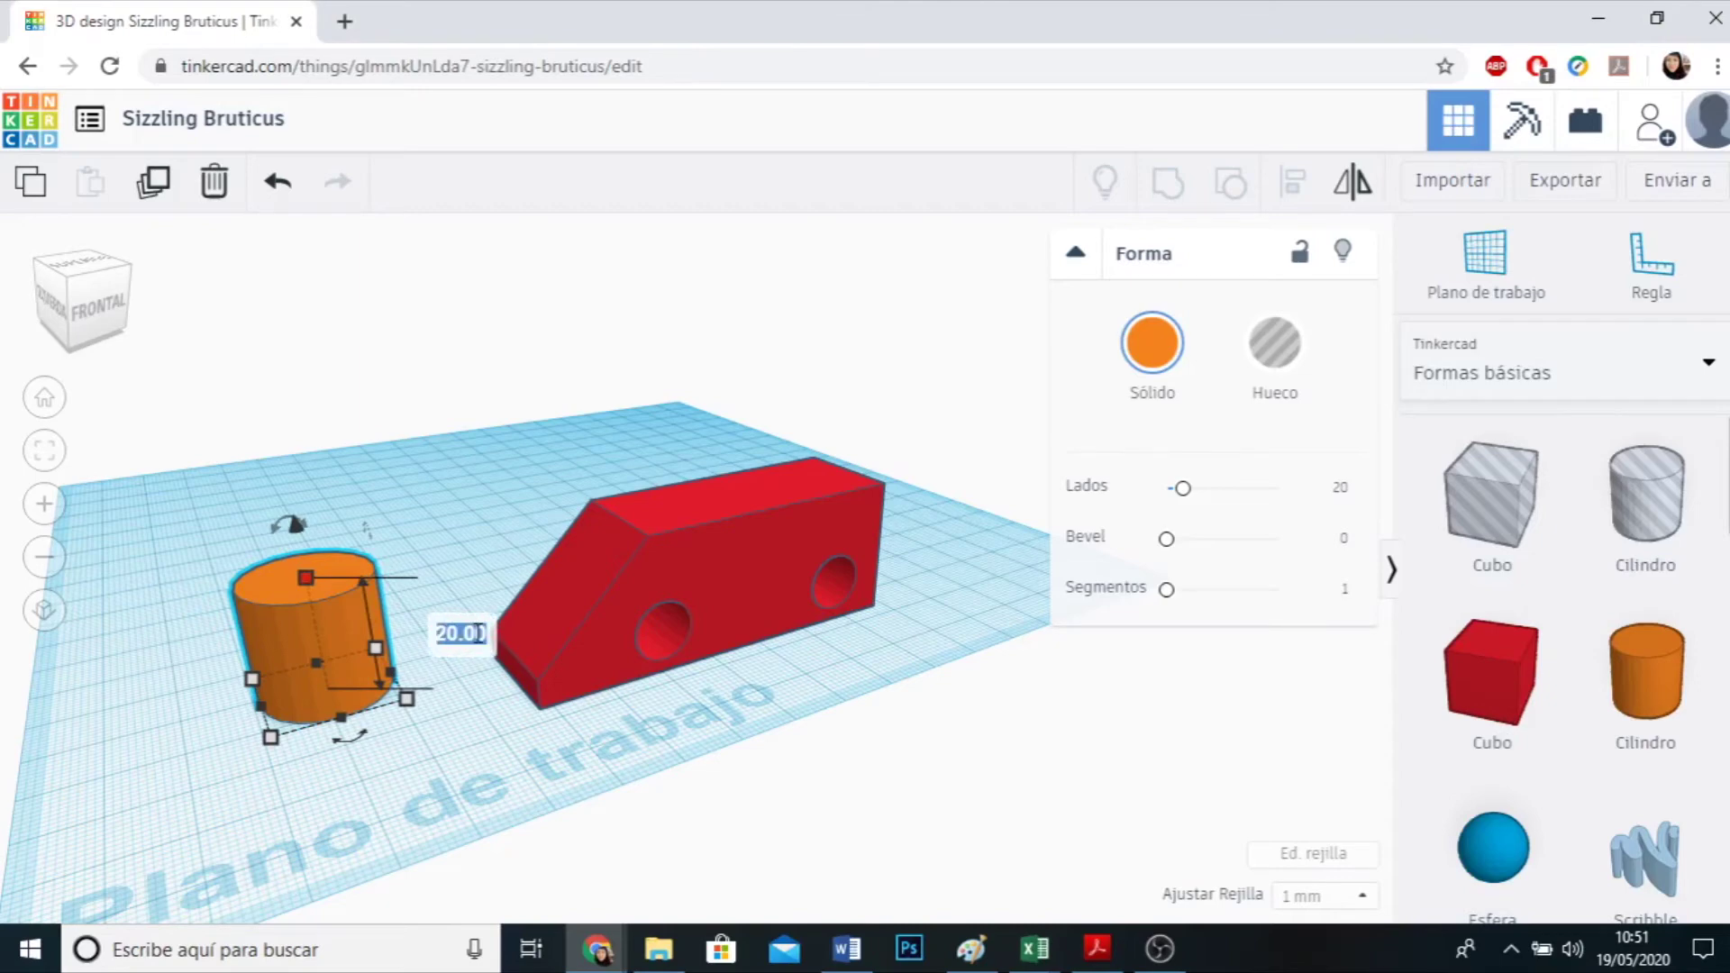
pyautogui.press('BackSpace')
pyautogui.write('40')
pyautogui.press('Return')
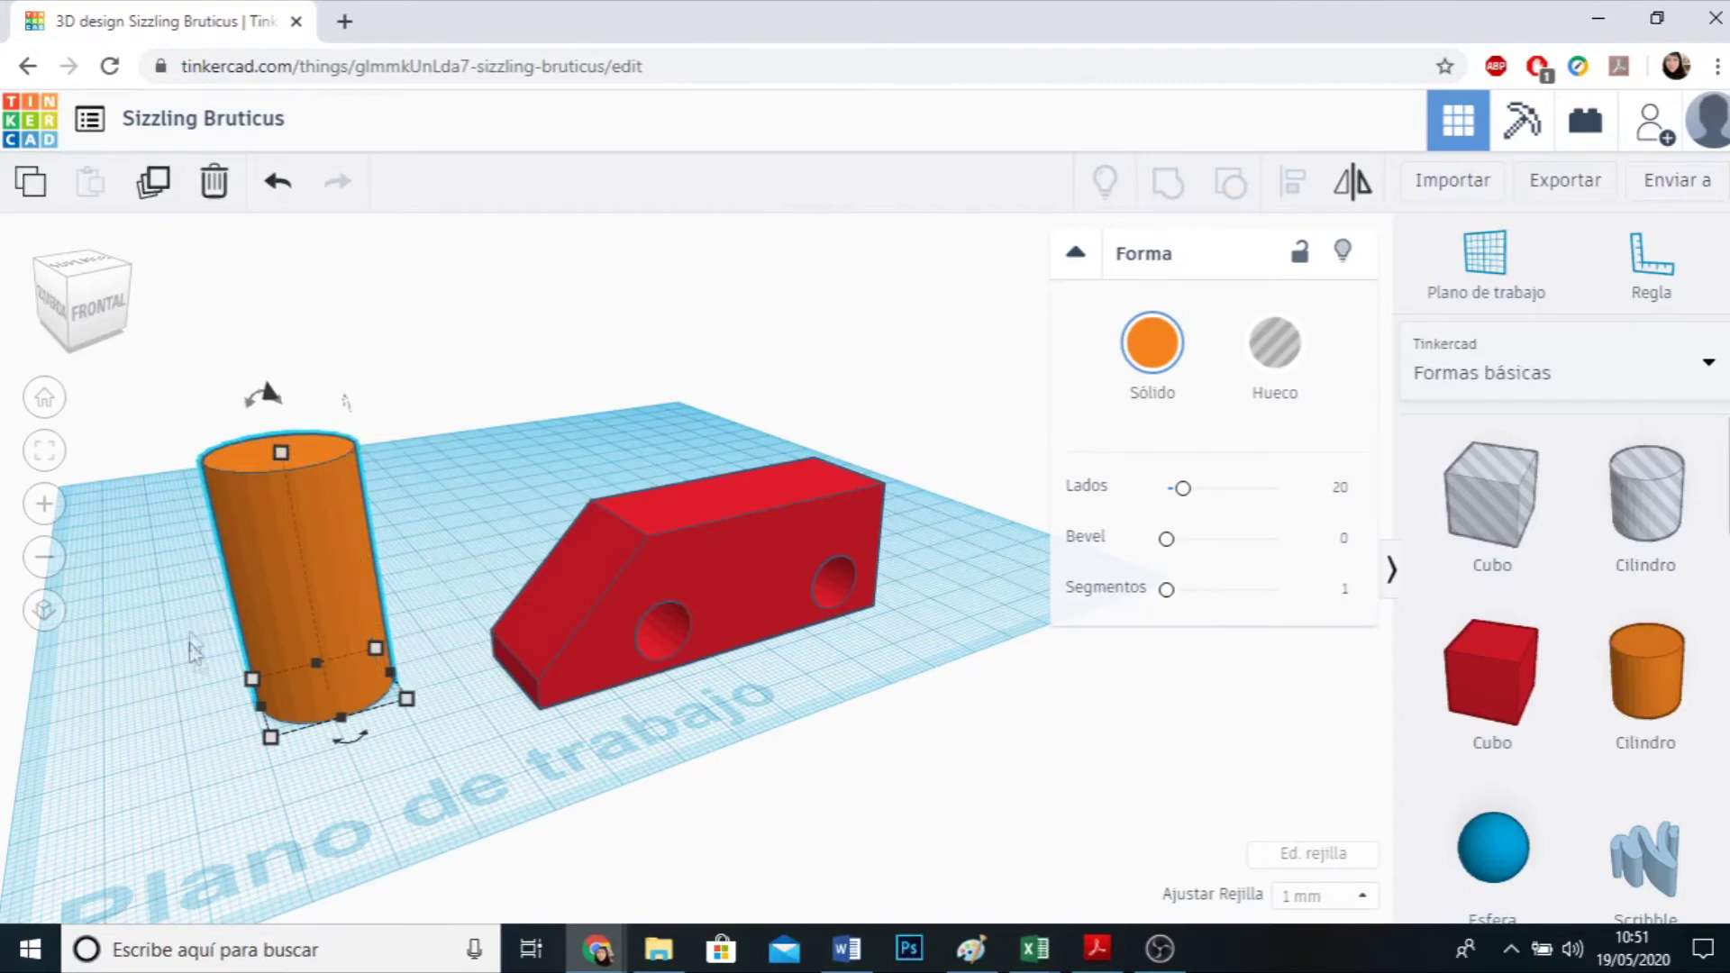
# Set both base dimensions of the tall cylinder to 10 mm.
pyautogui.moveTo(271, 737)
pyautogui.click(393, 793)
pyautogui.write('10')
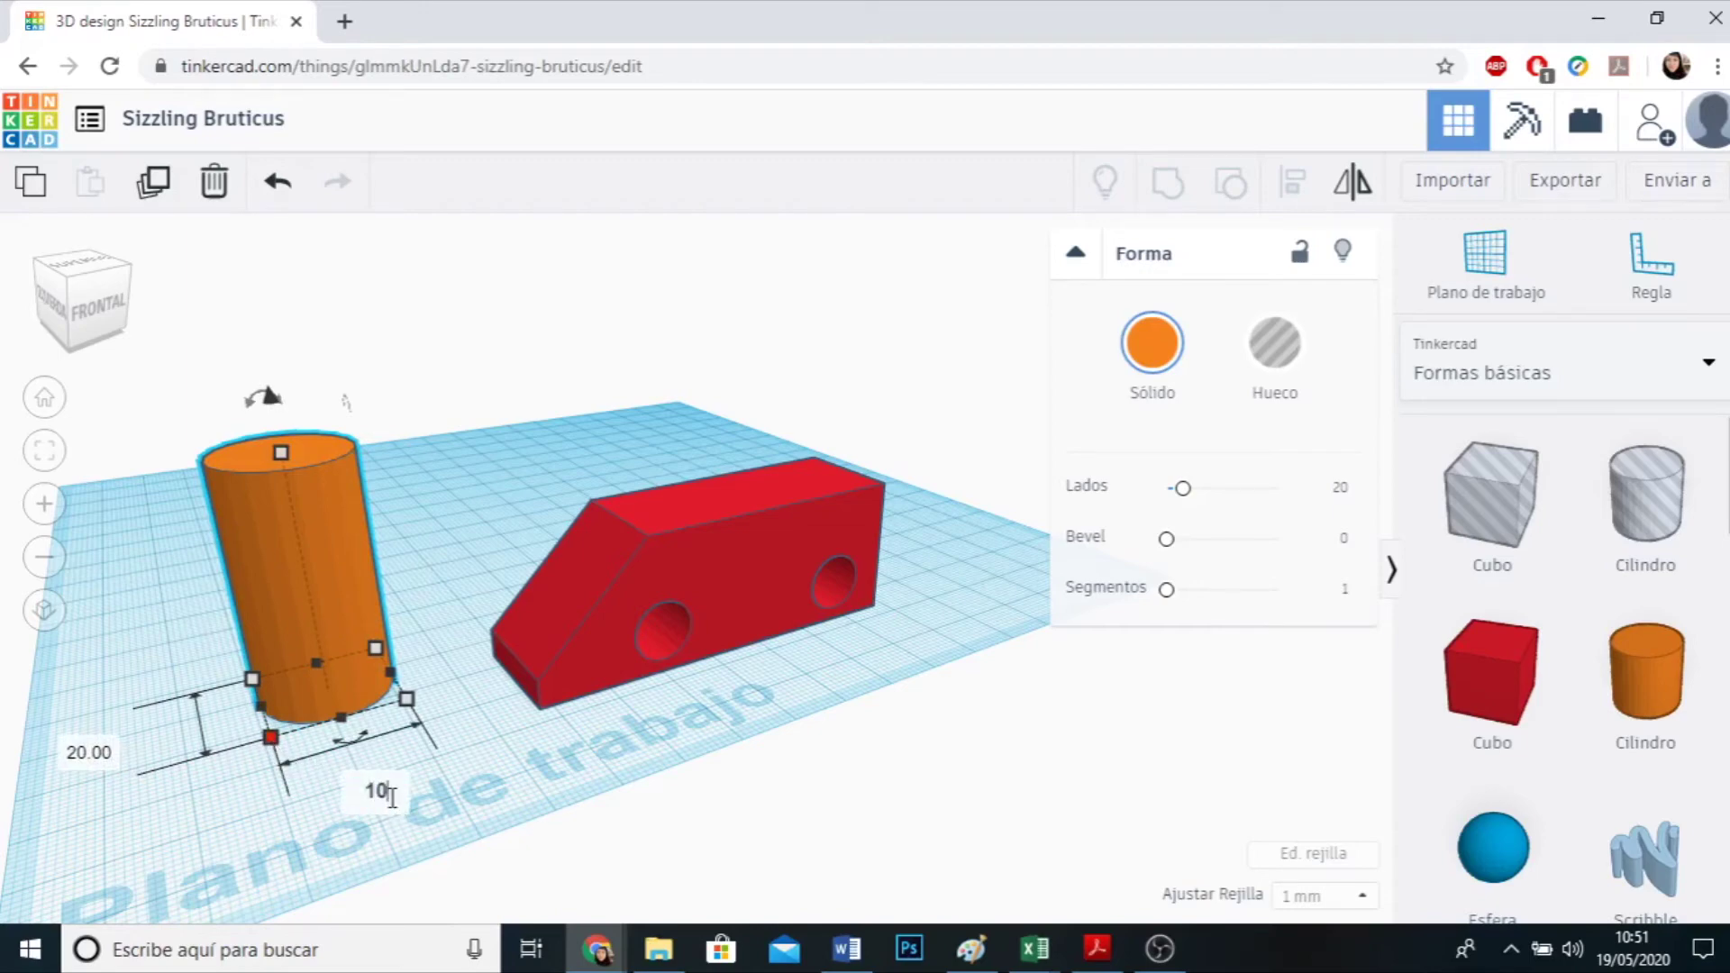
pyautogui.press('Return')
pyautogui.click(171, 734)
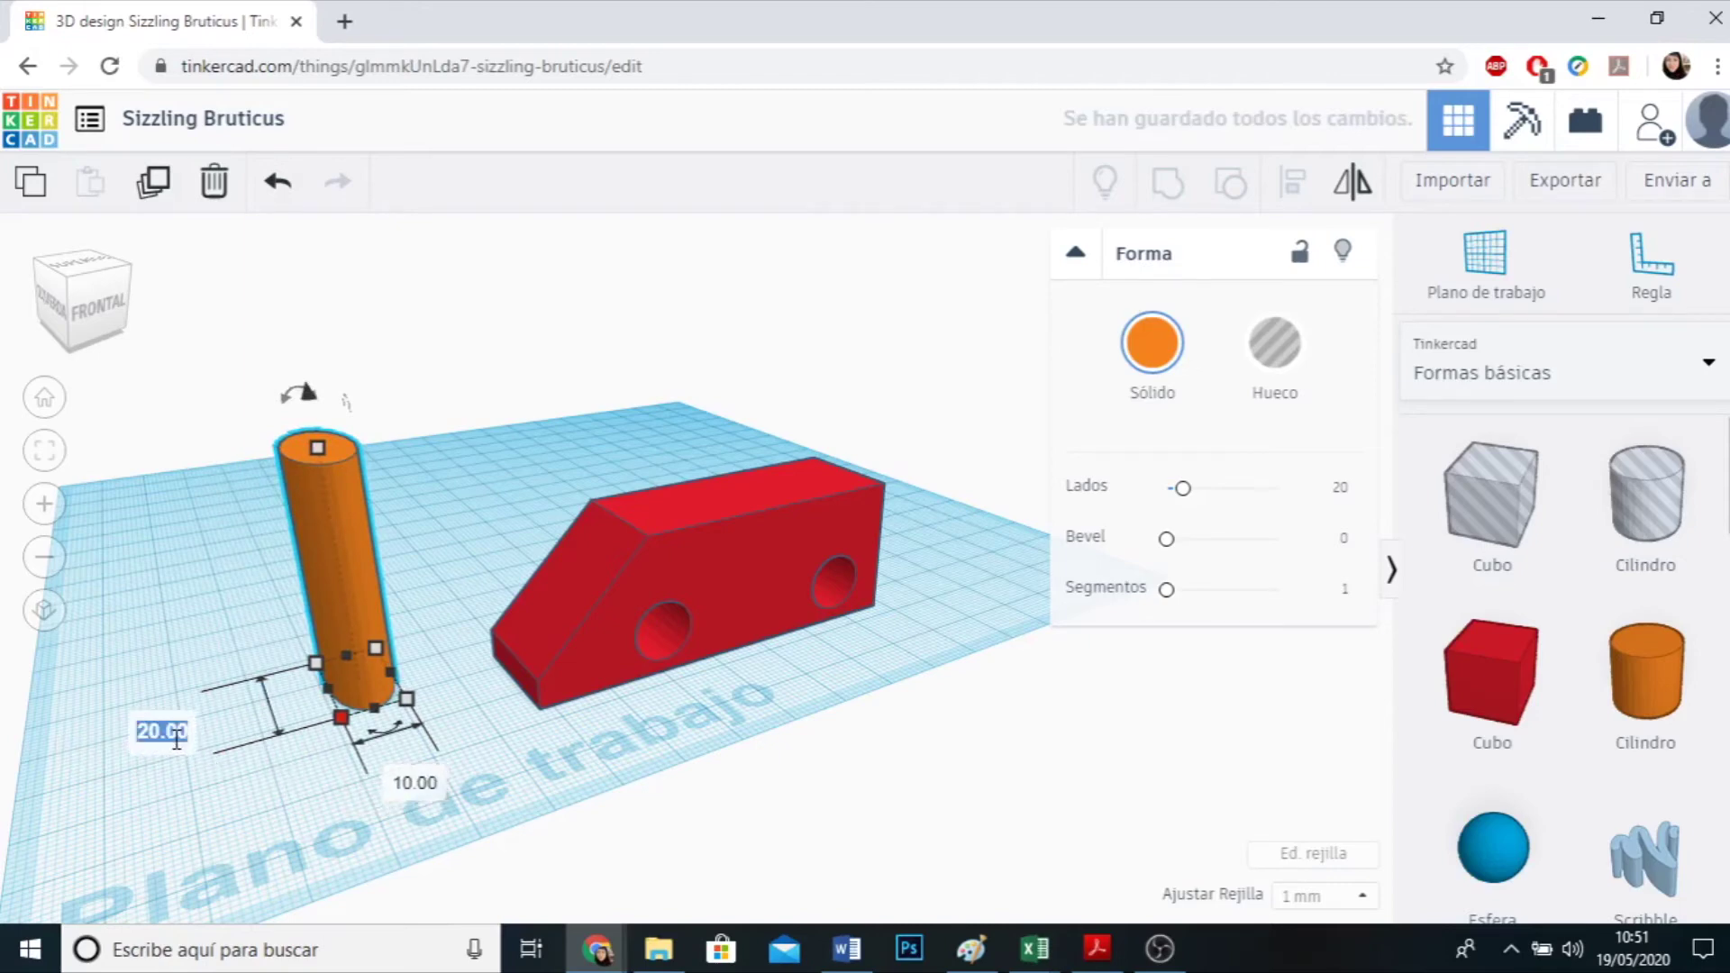
pyautogui.write('10')
pyautogui.press('Return')
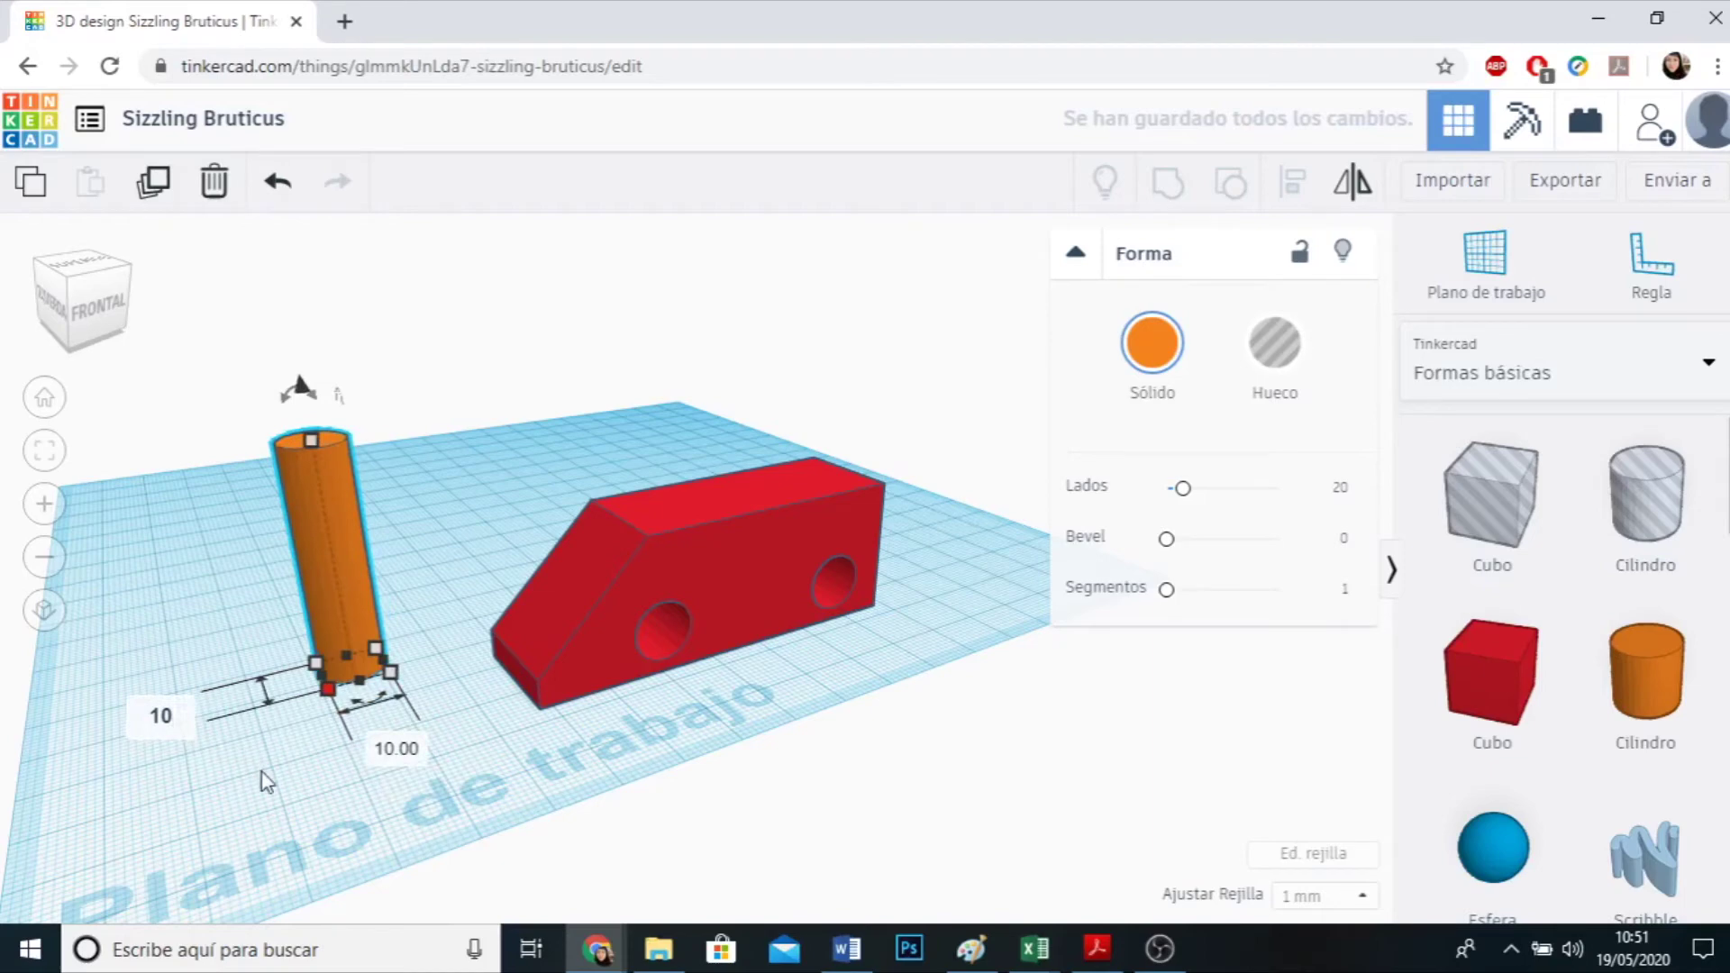
pyautogui.click(314, 800)
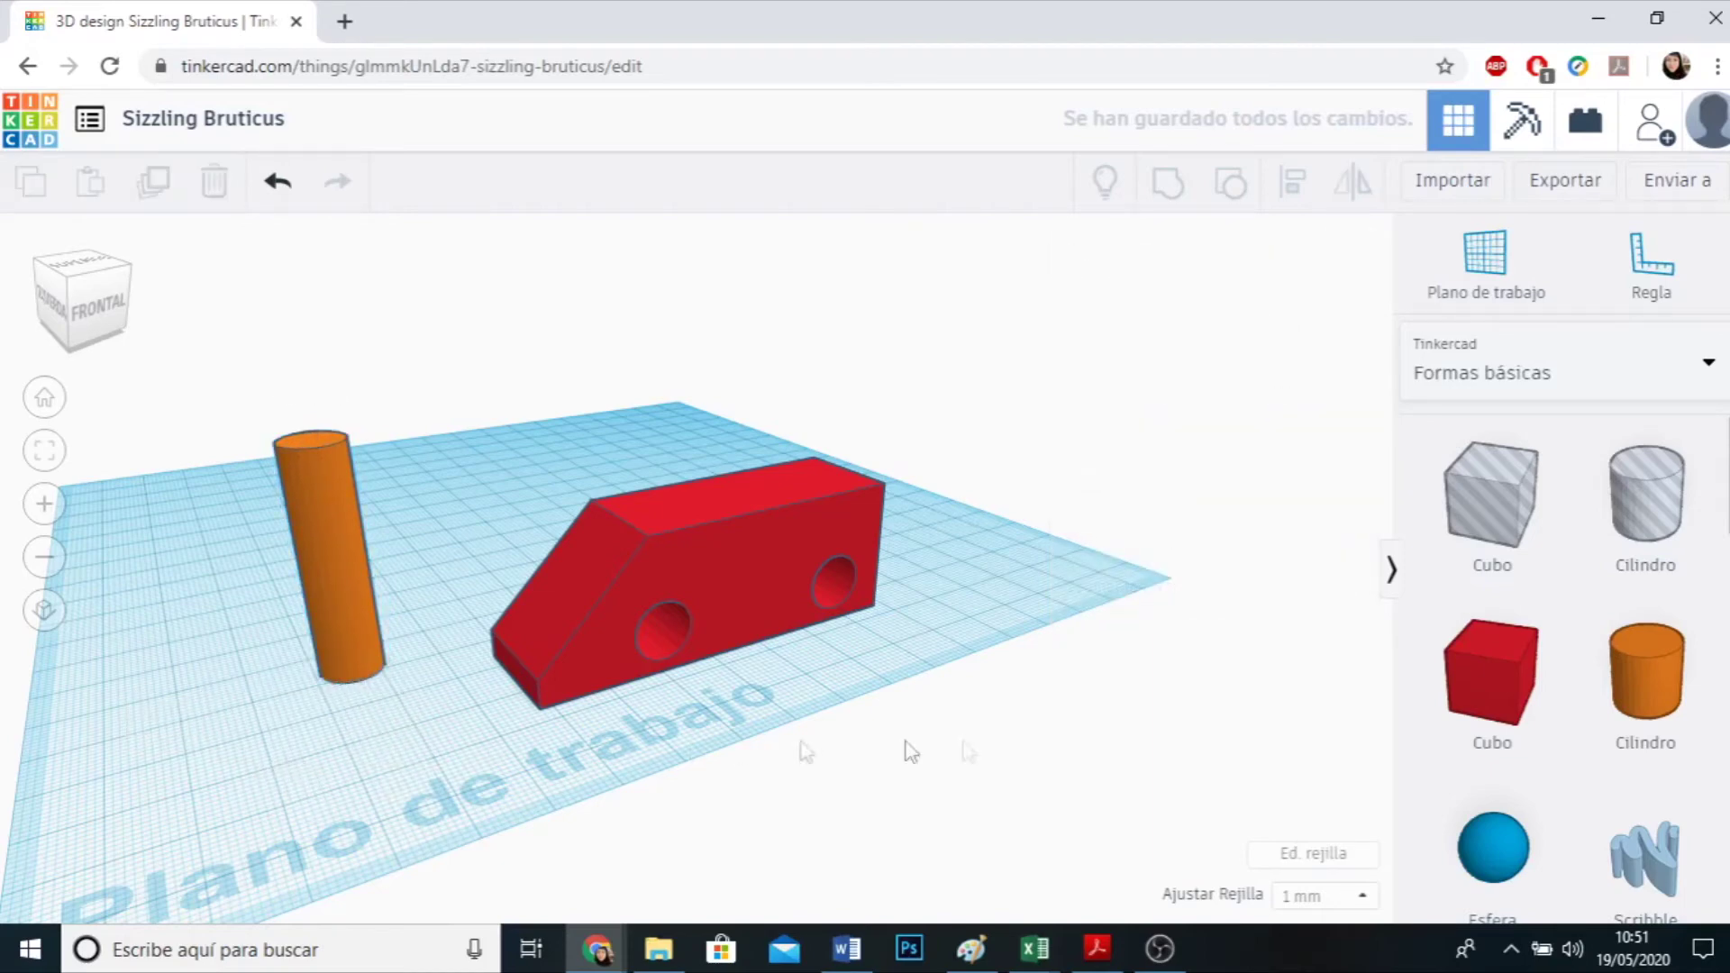
# Place a second solid cylinder in front of the tall one and set its height to 10 mm.
pyautogui.moveTo(1664, 675); pyautogui.dragTo(311, 775)
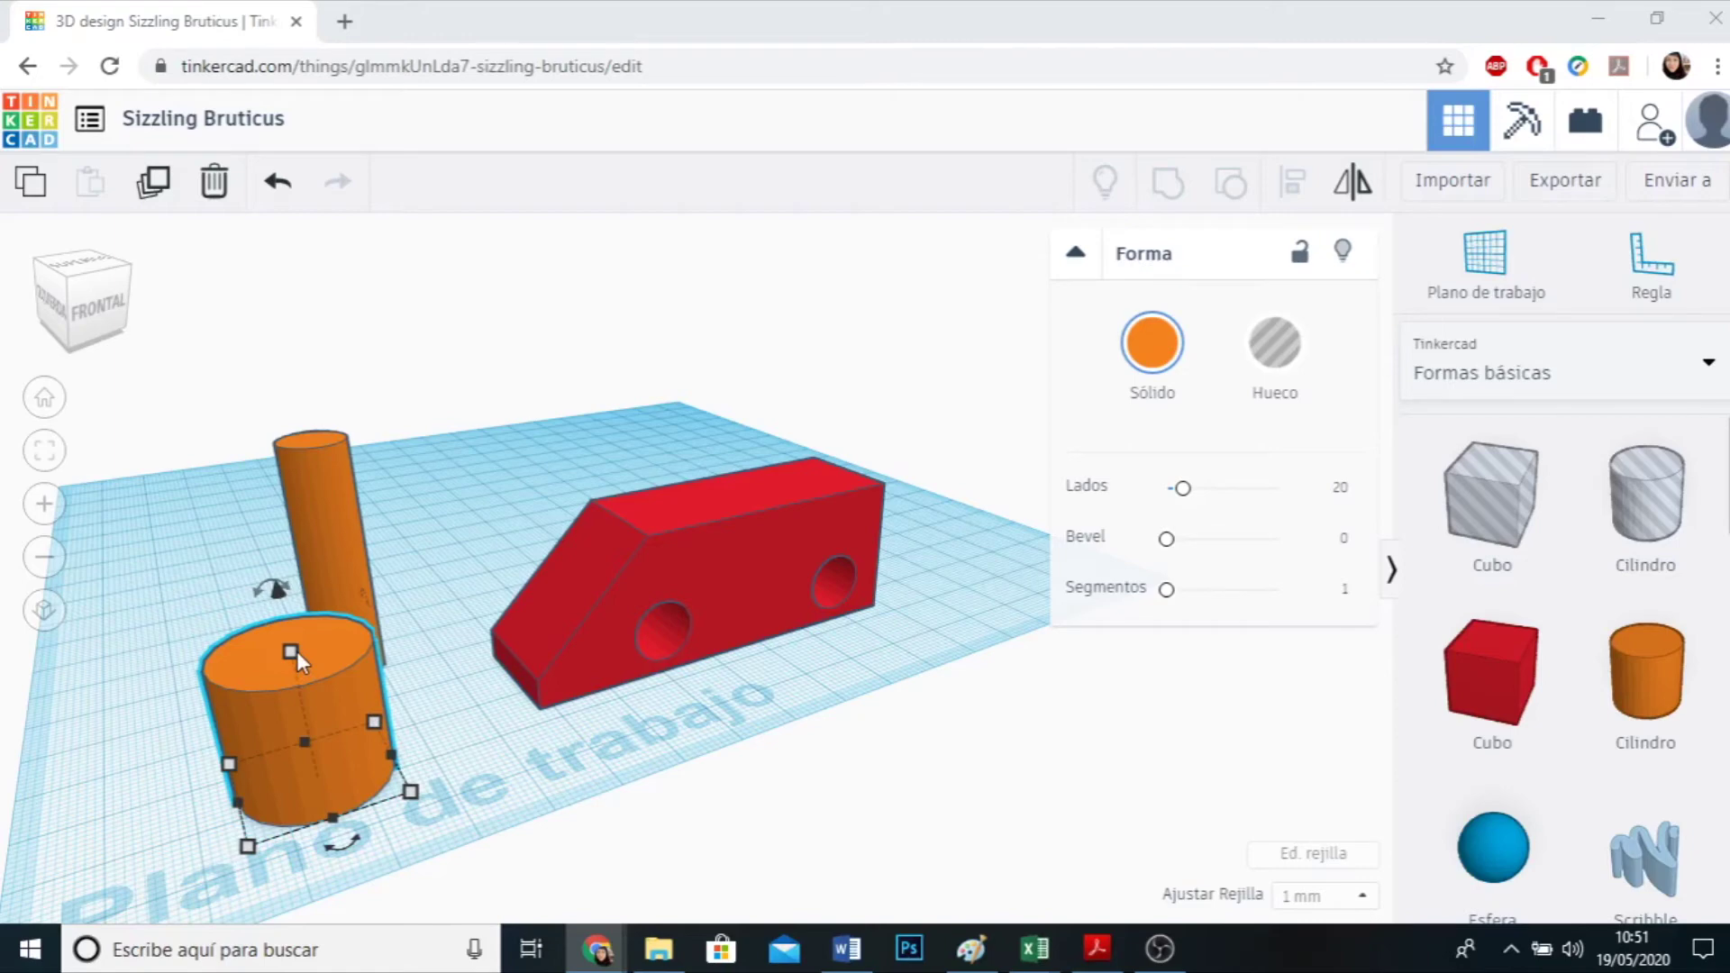
pyautogui.moveTo(292, 652)
pyautogui.click(478, 717)
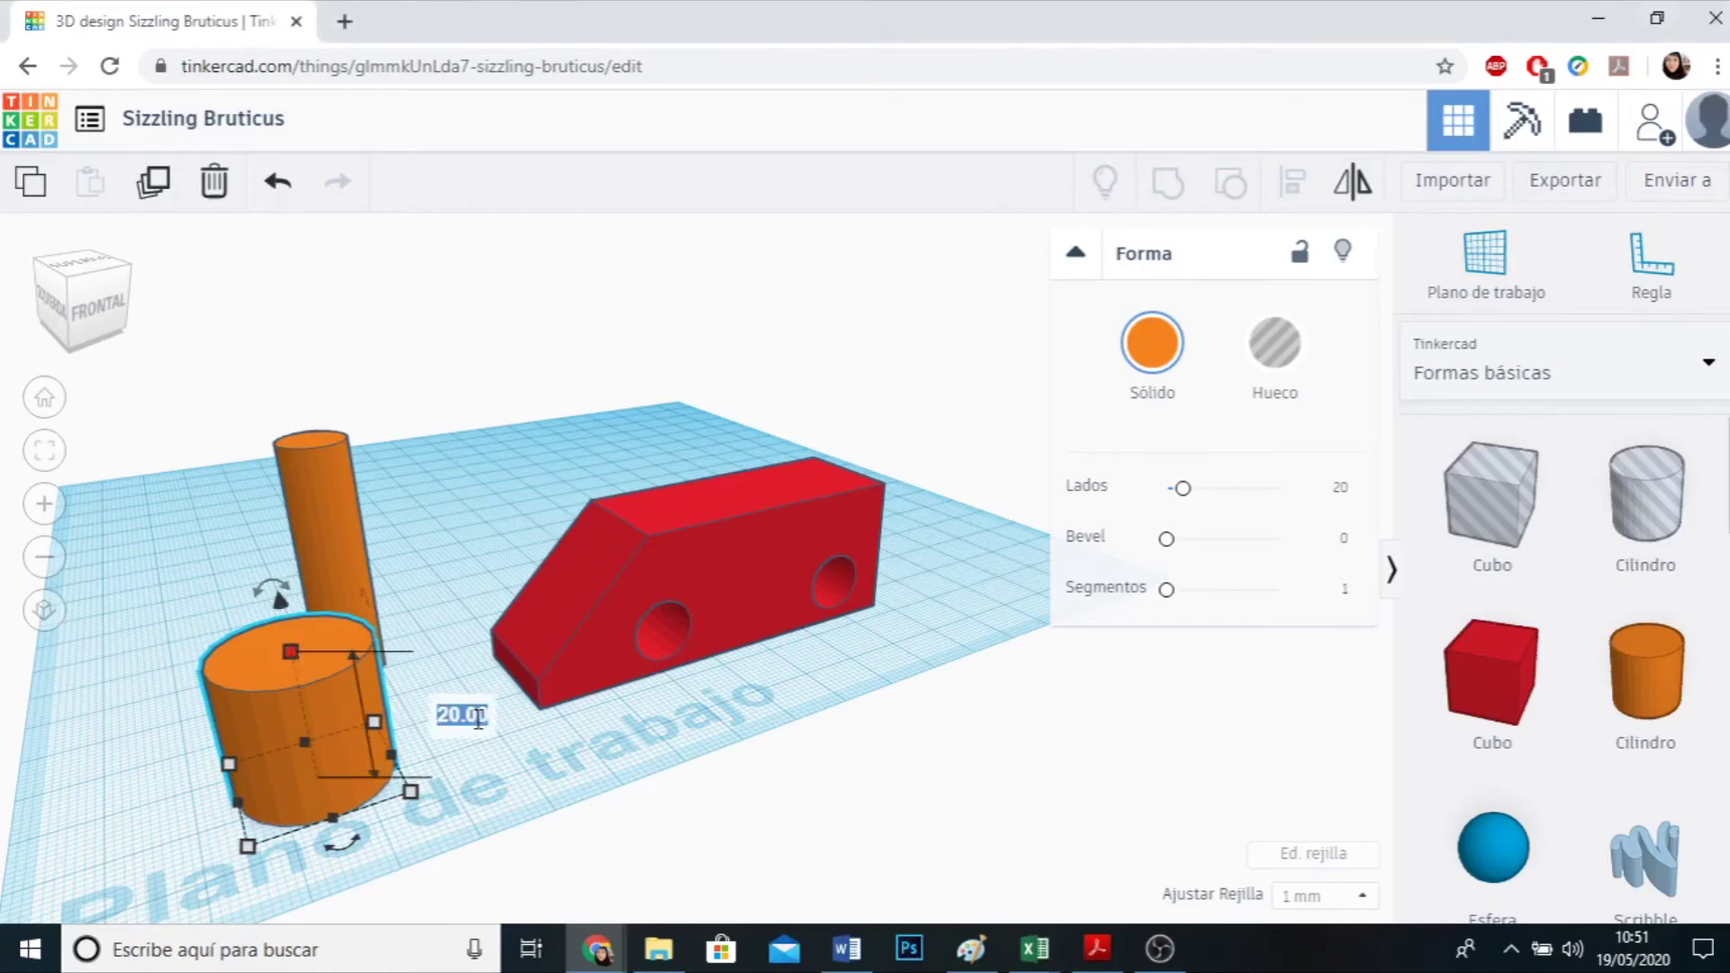
pyautogui.write('10')
pyautogui.press('Return')
pyautogui.click(678, 809)
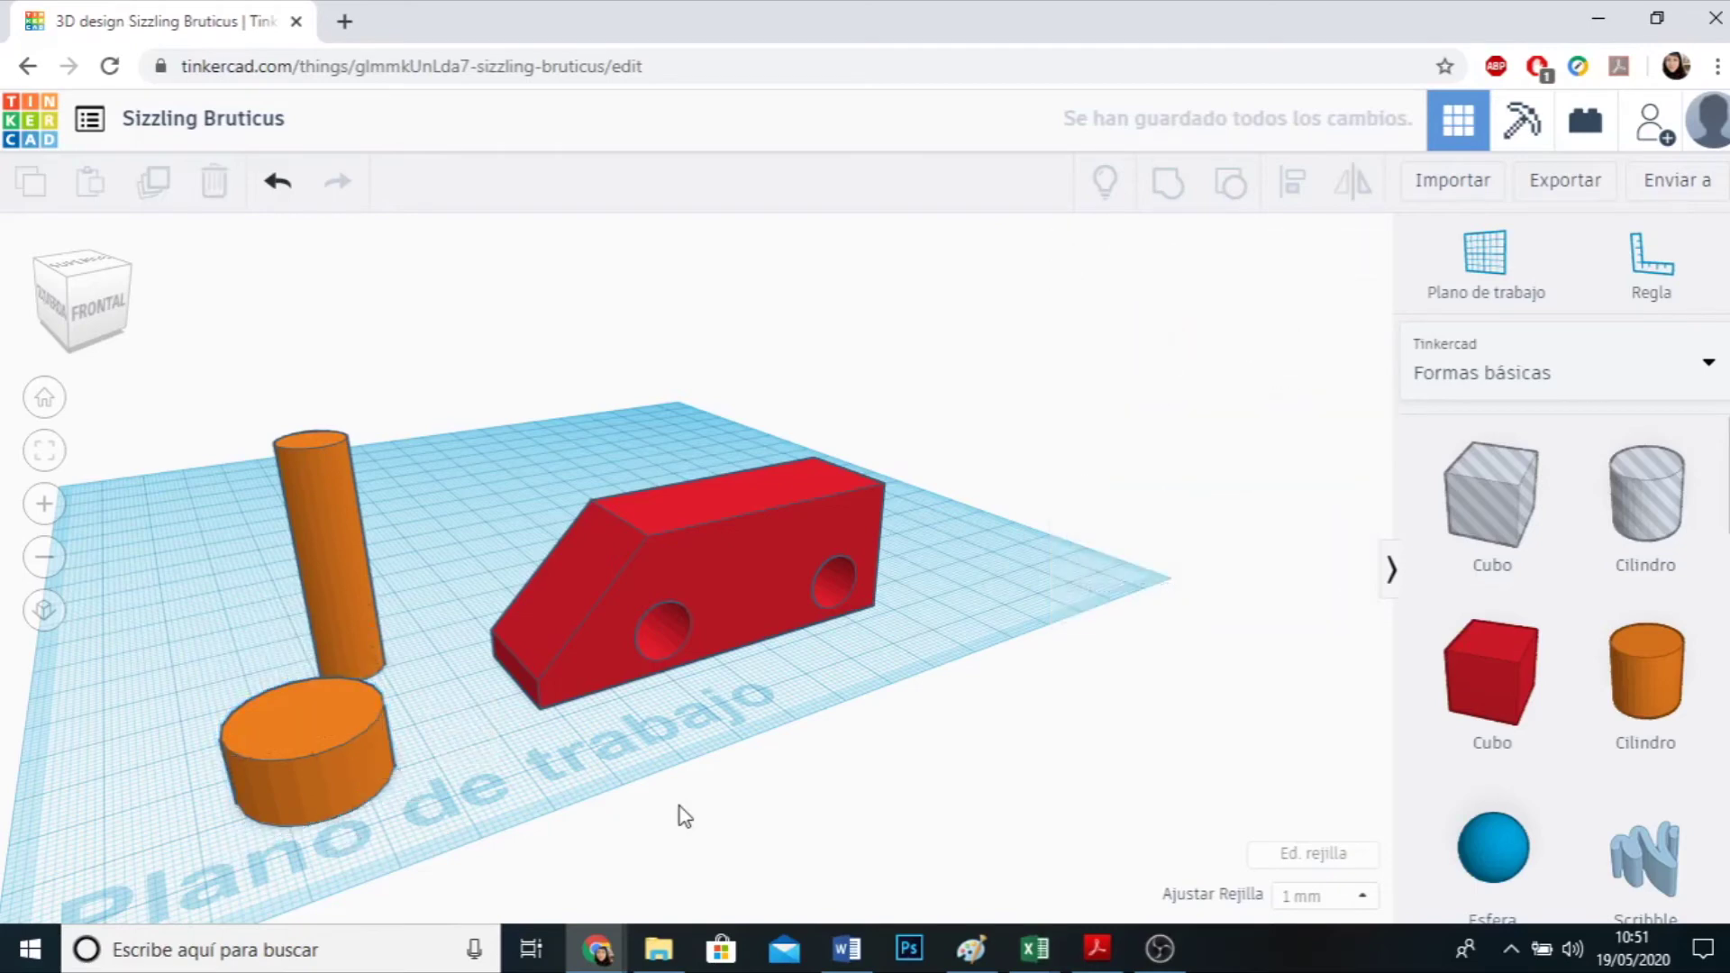
# Colour the short, wide wheel cylinder black.
pyautogui.click(335, 765)
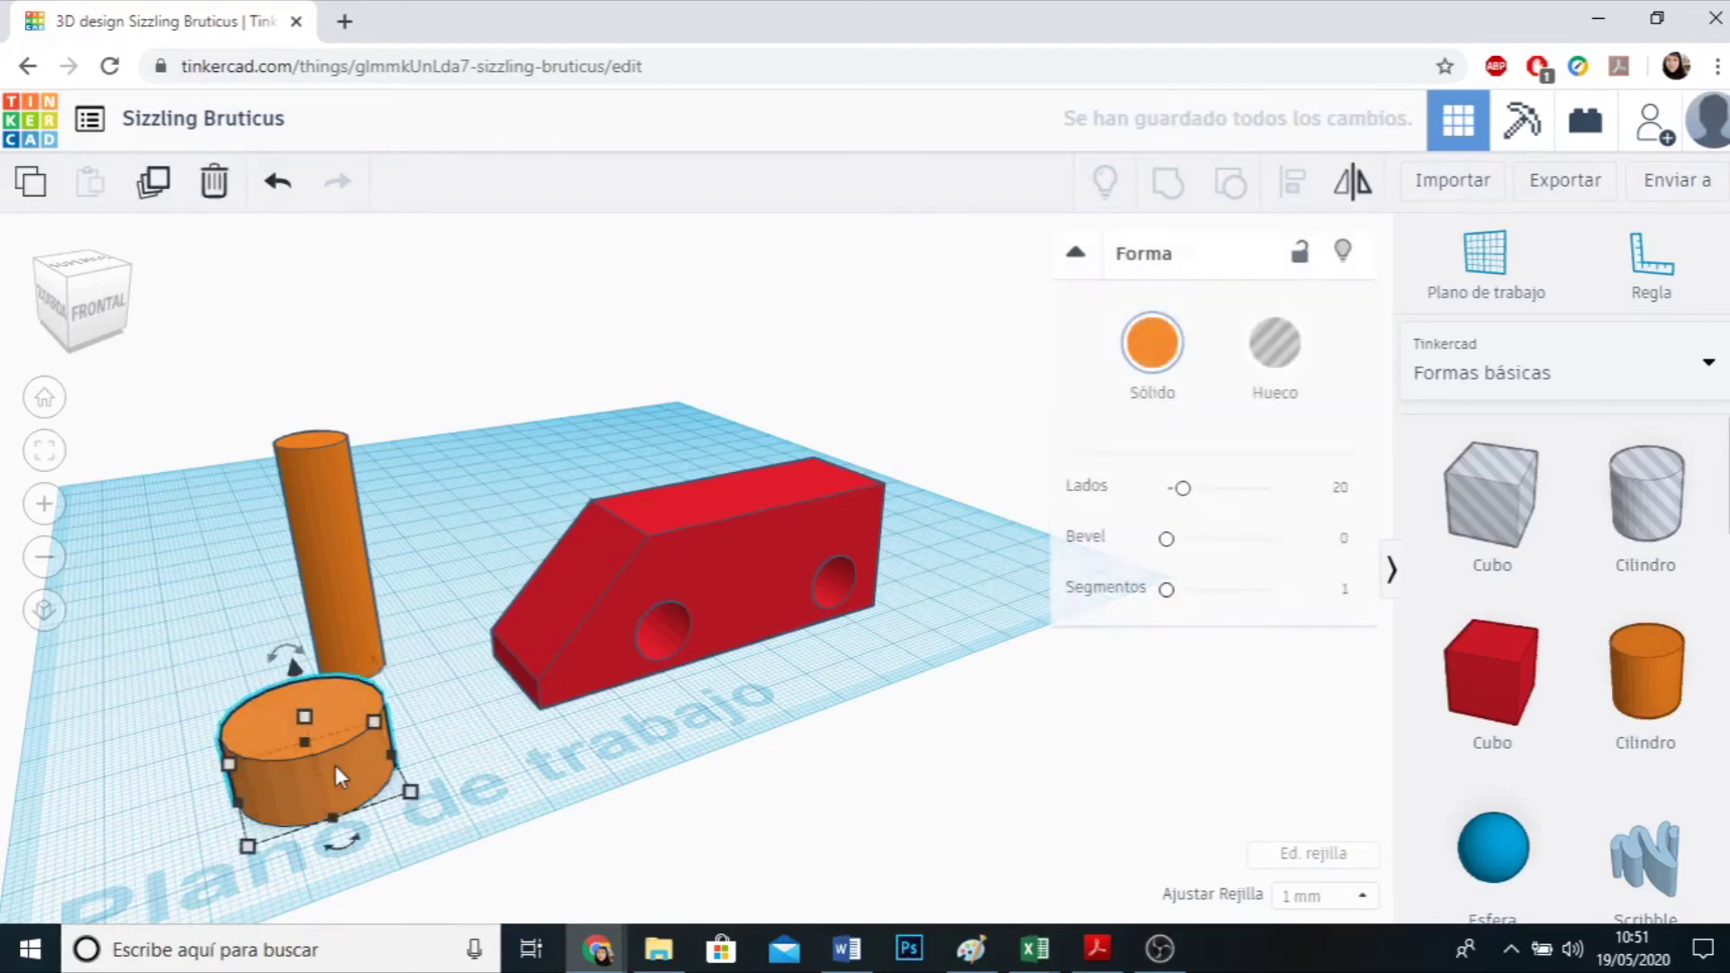
pyautogui.click(1155, 356)
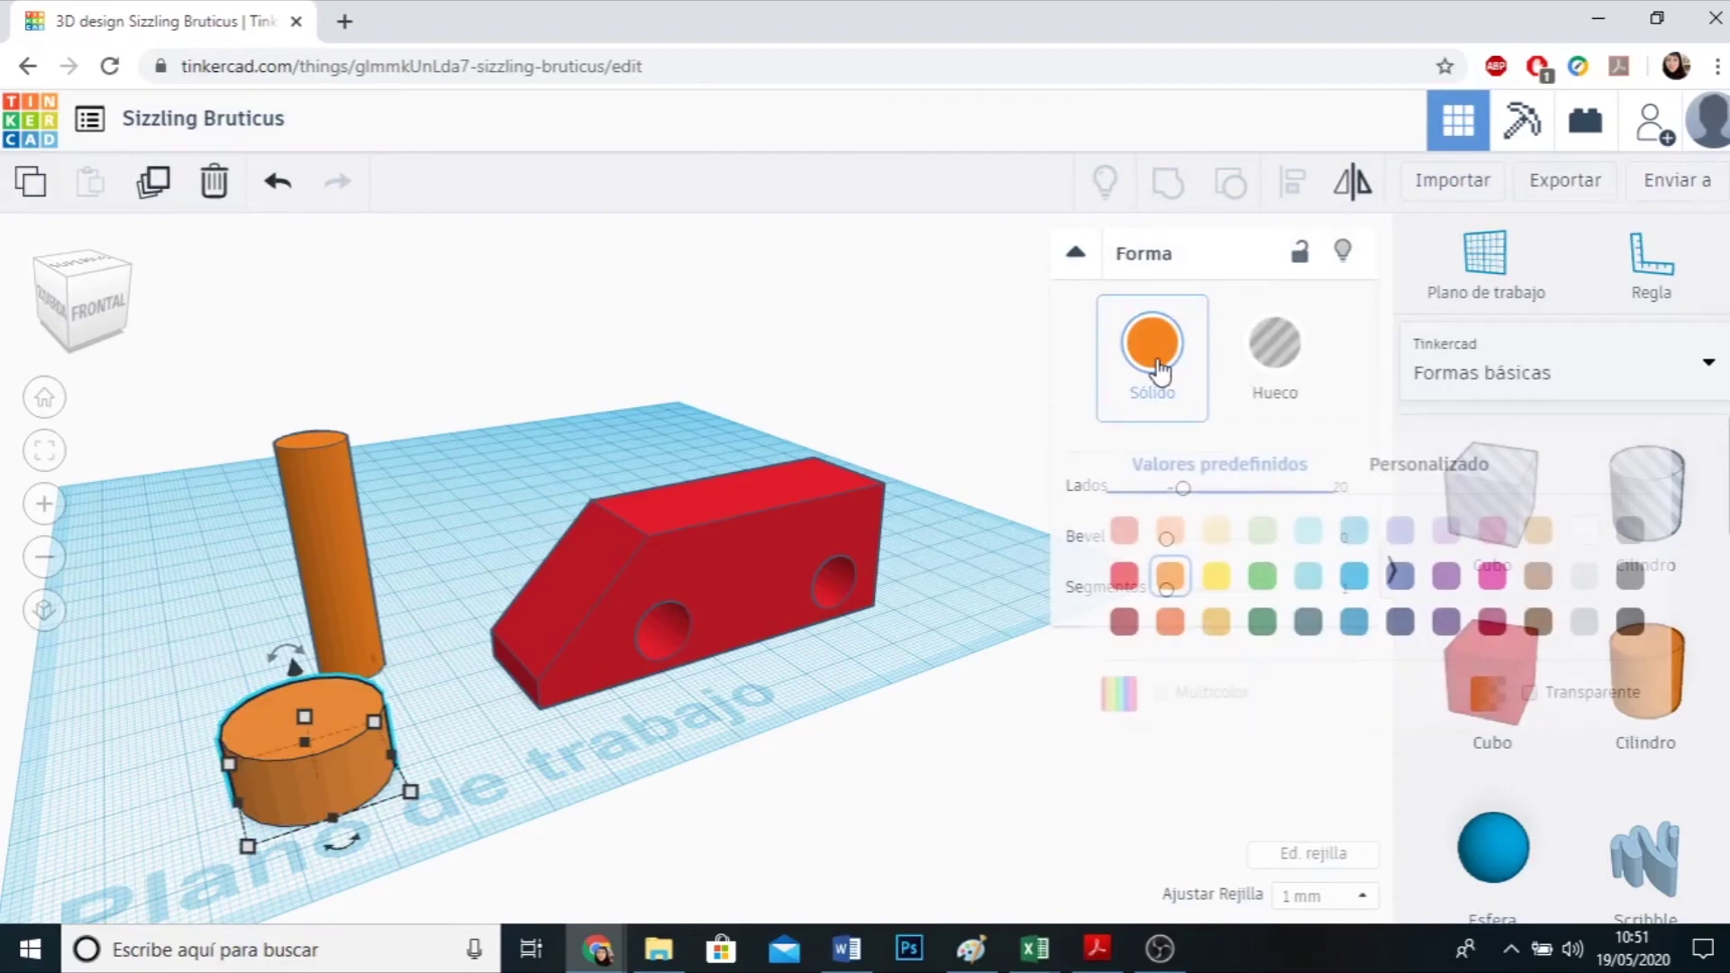
pyautogui.click(1630, 624)
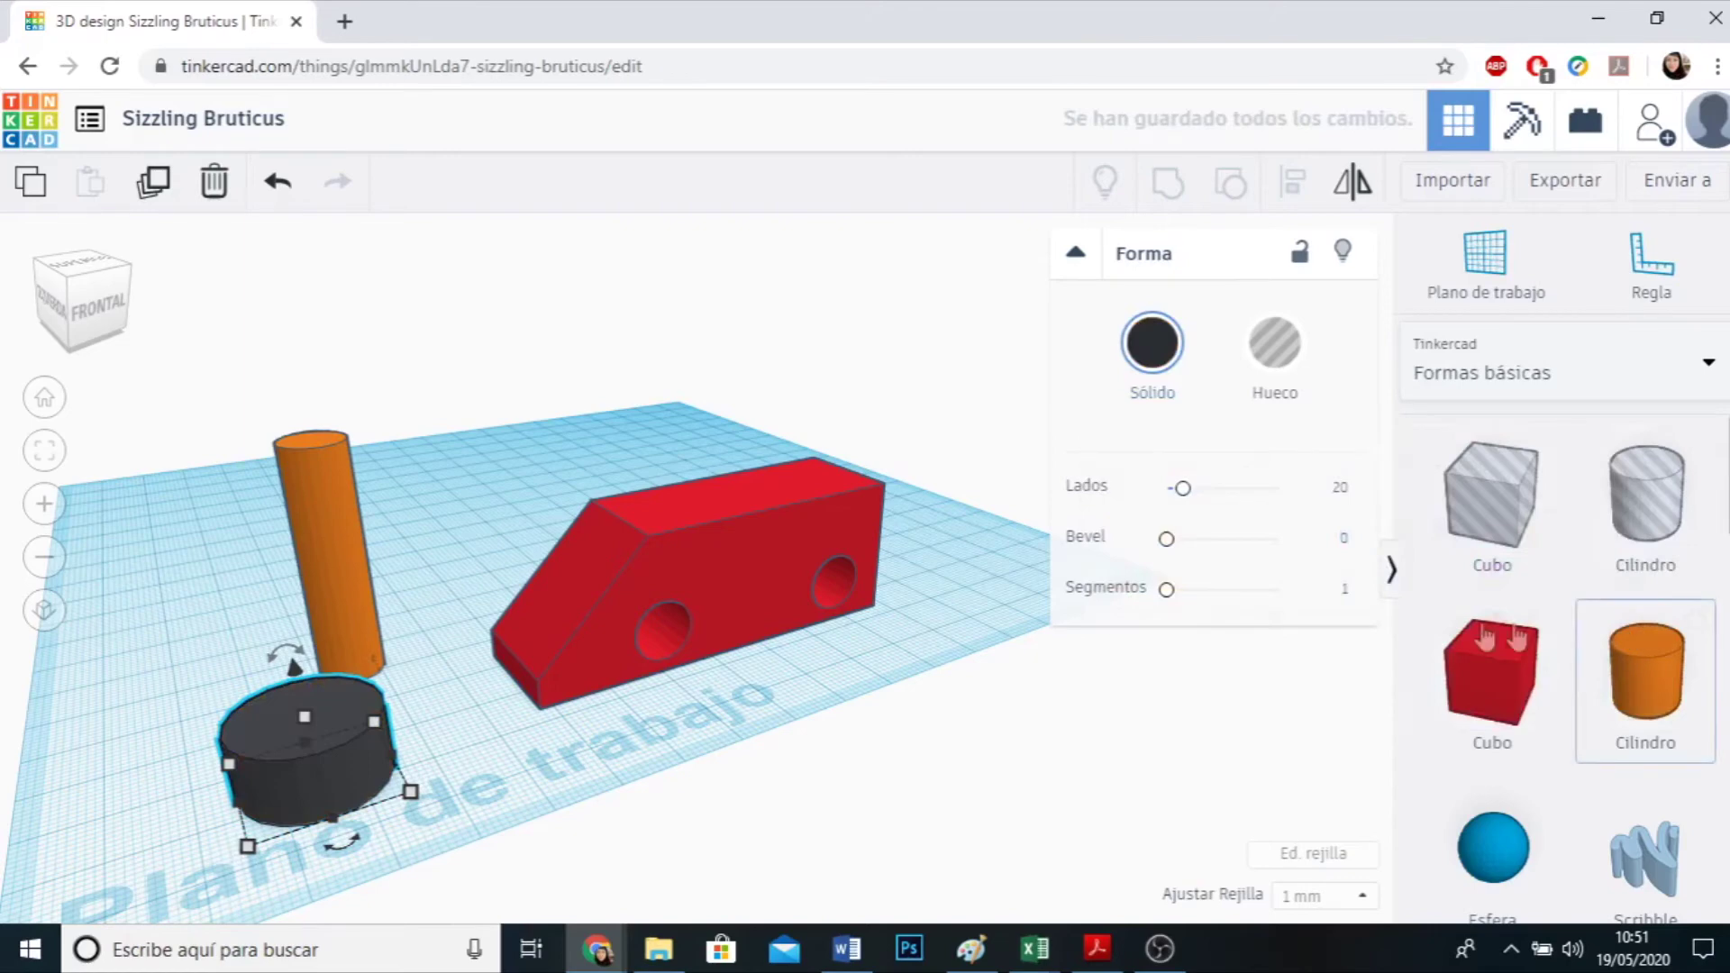
# Colour the tall, thin axle cylinder light grey.
pyautogui.click(331, 556)
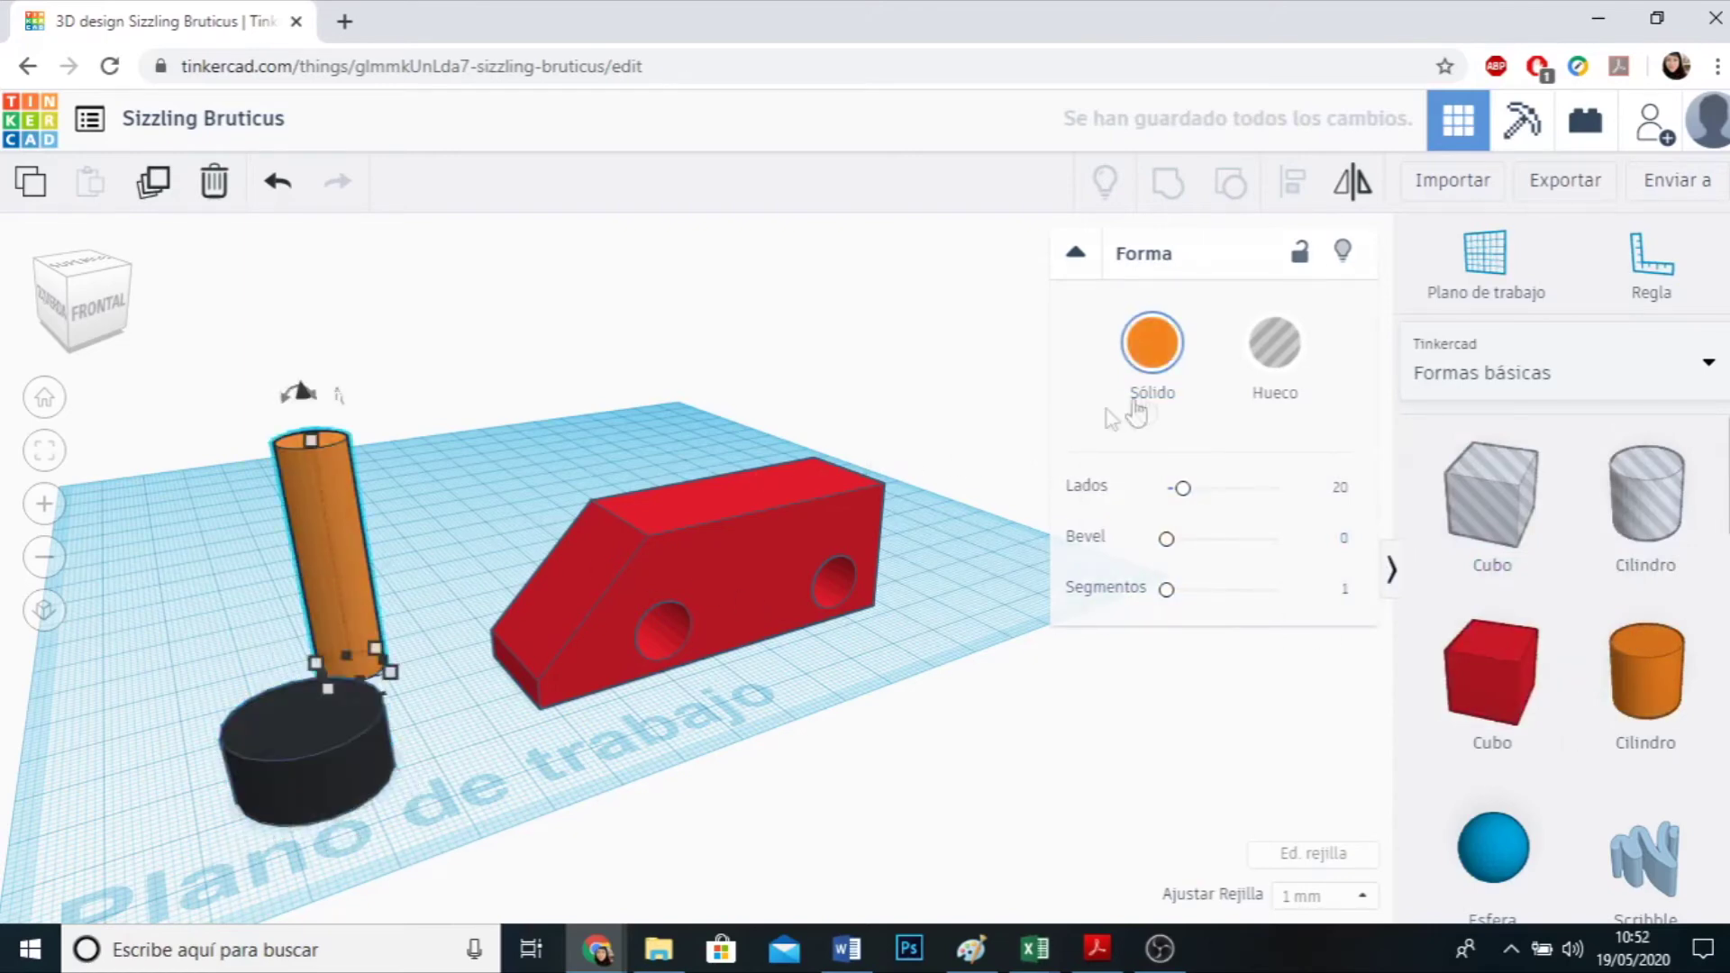
pyautogui.click(1168, 349)
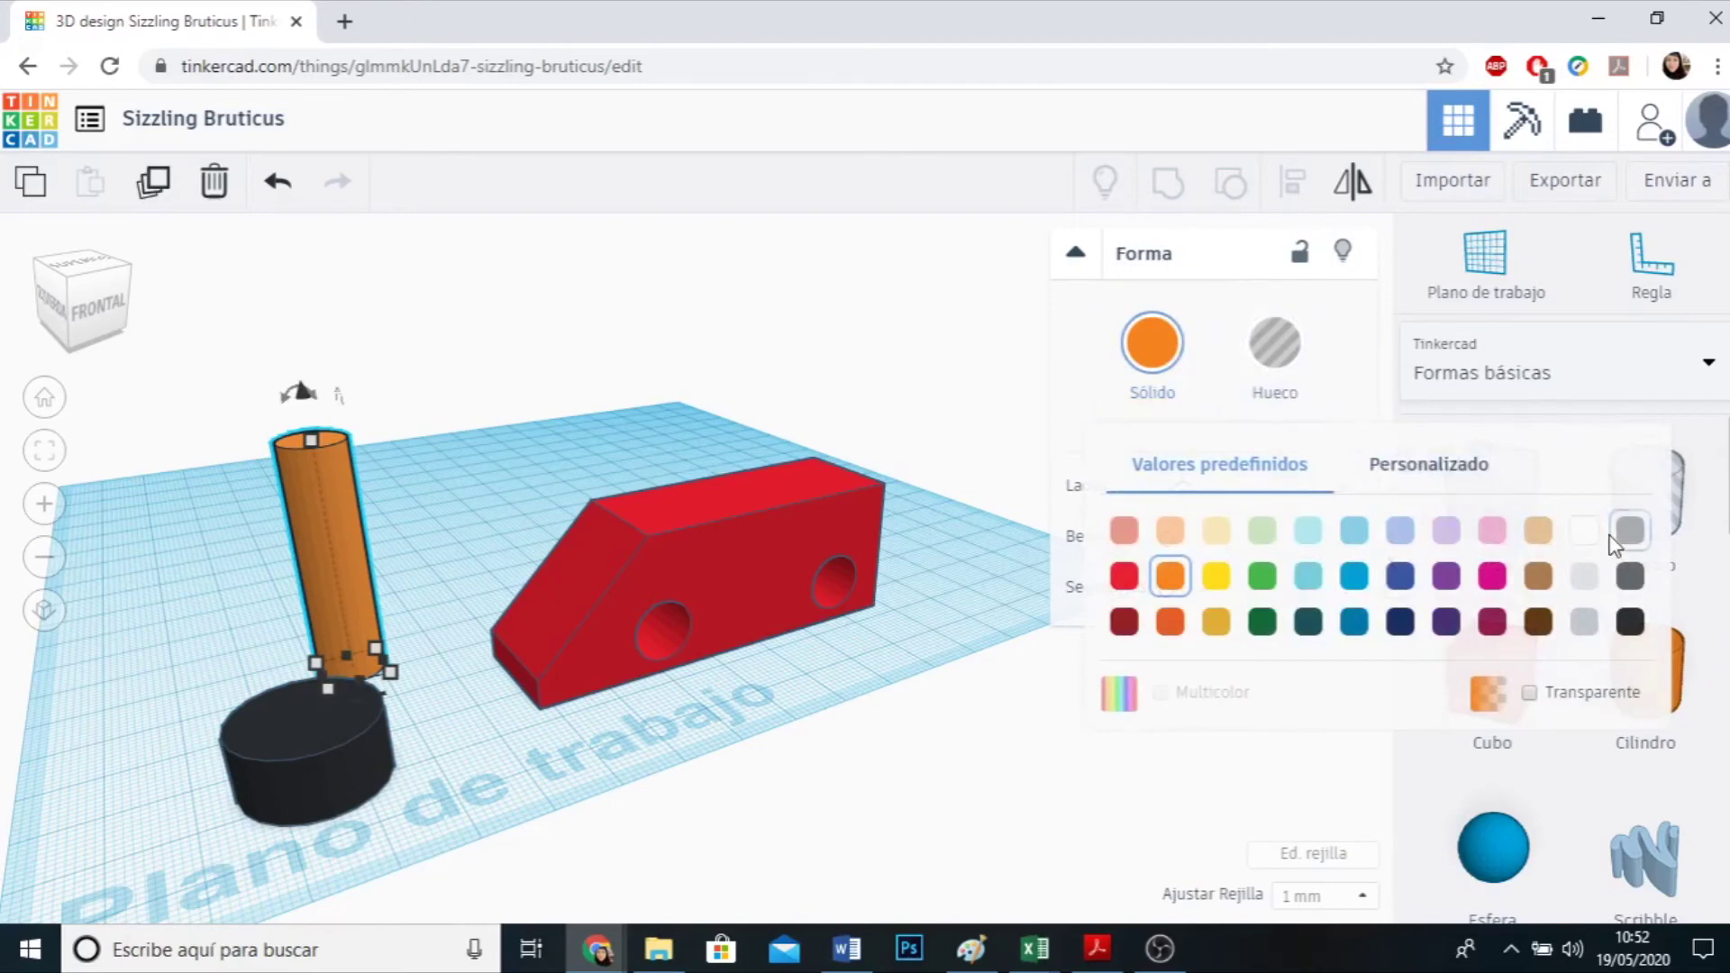
pyautogui.click(1631, 537)
pyautogui.click(561, 800)
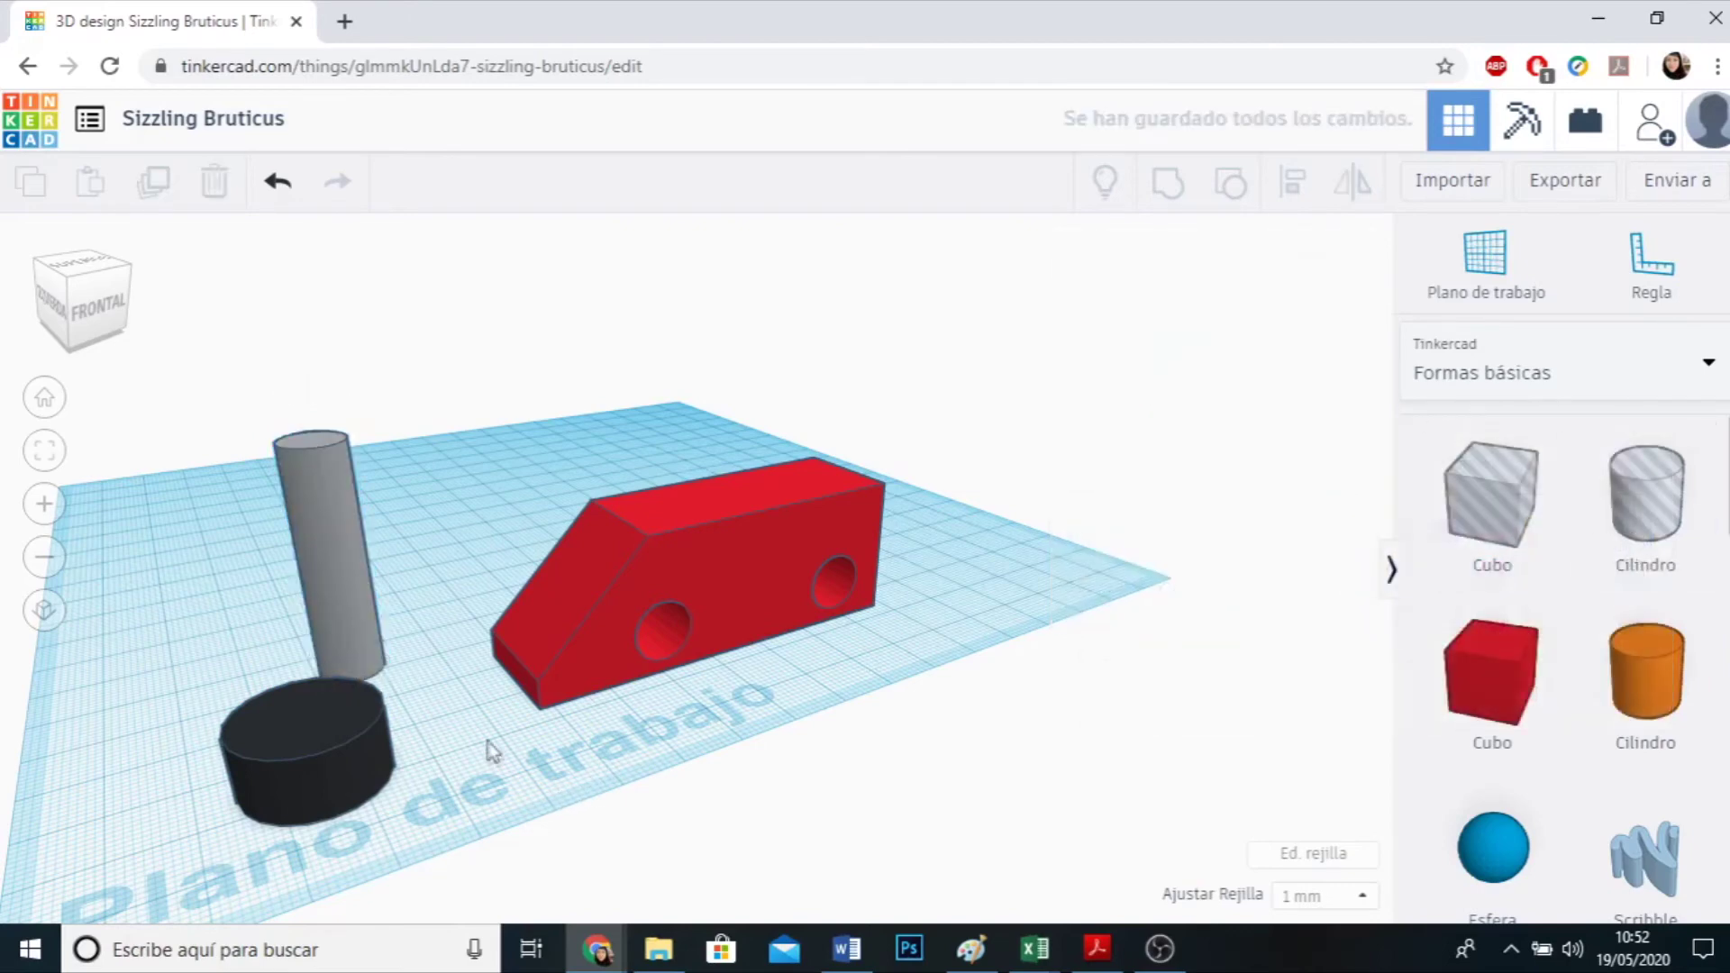
# Move the grey axle cylinder into the middle of the black wheel.
pyautogui.moveTo(362, 625); pyautogui.dragTo(298, 714)
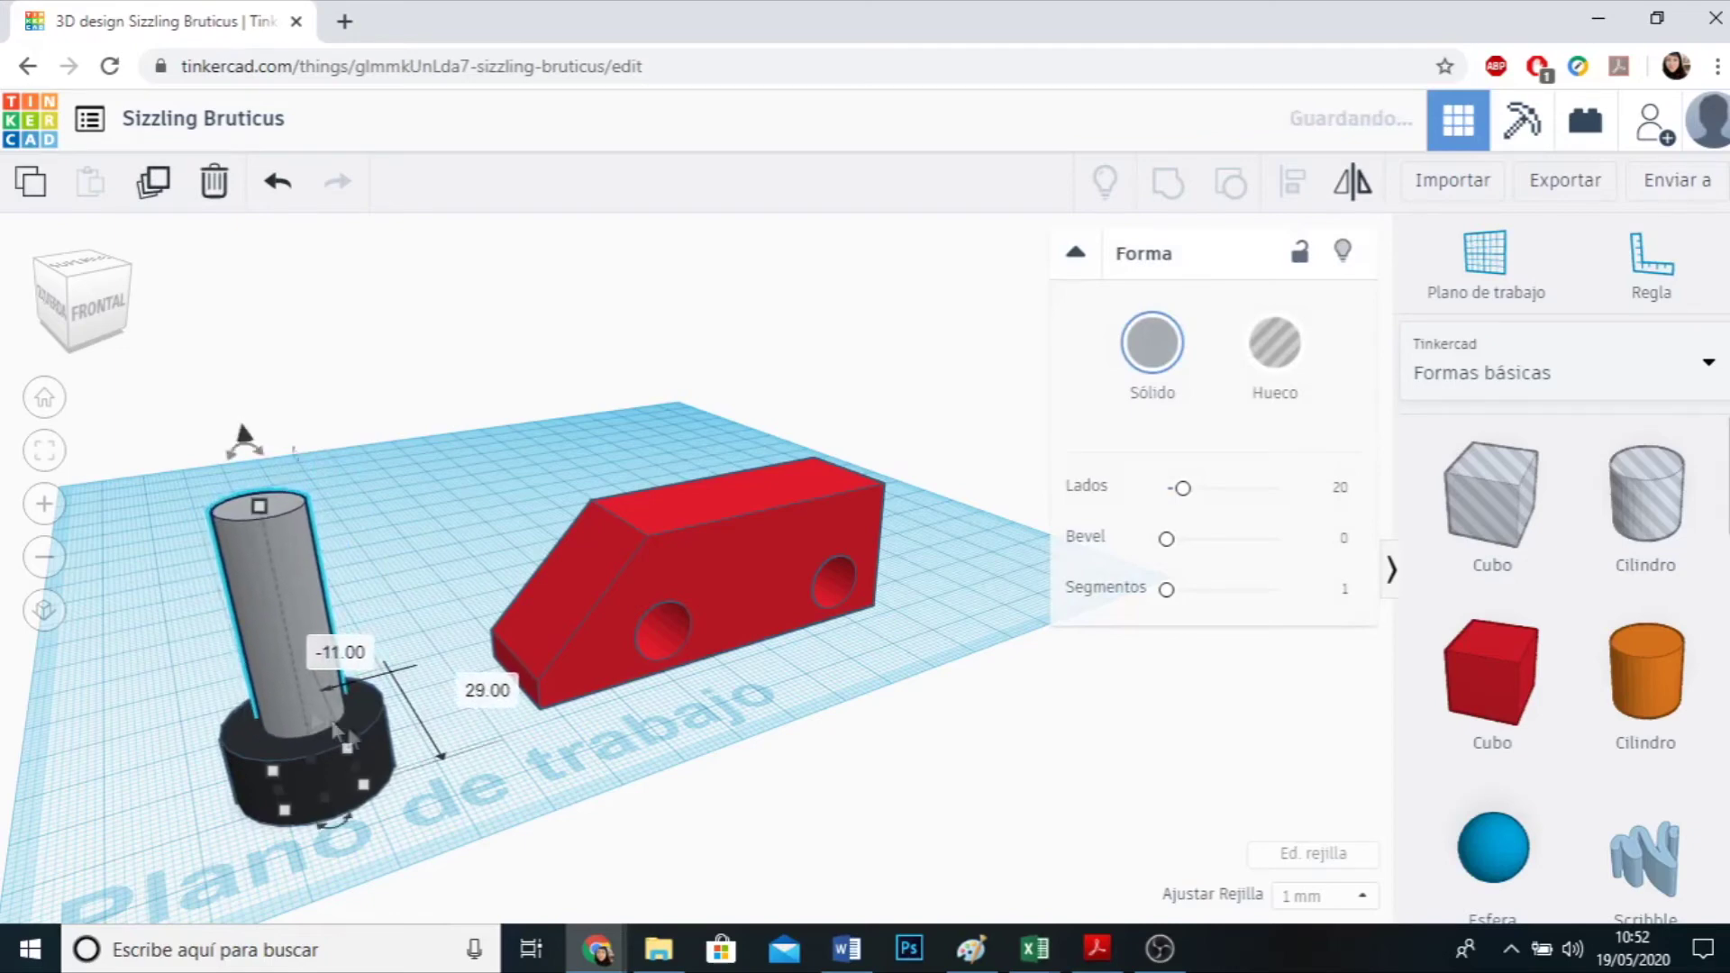
pyautogui.click(740, 825)
pyautogui.scroll(-3, 741, 824)
pyautogui.moveTo(799, 733); pyautogui.dragTo(753, 799, button='right')
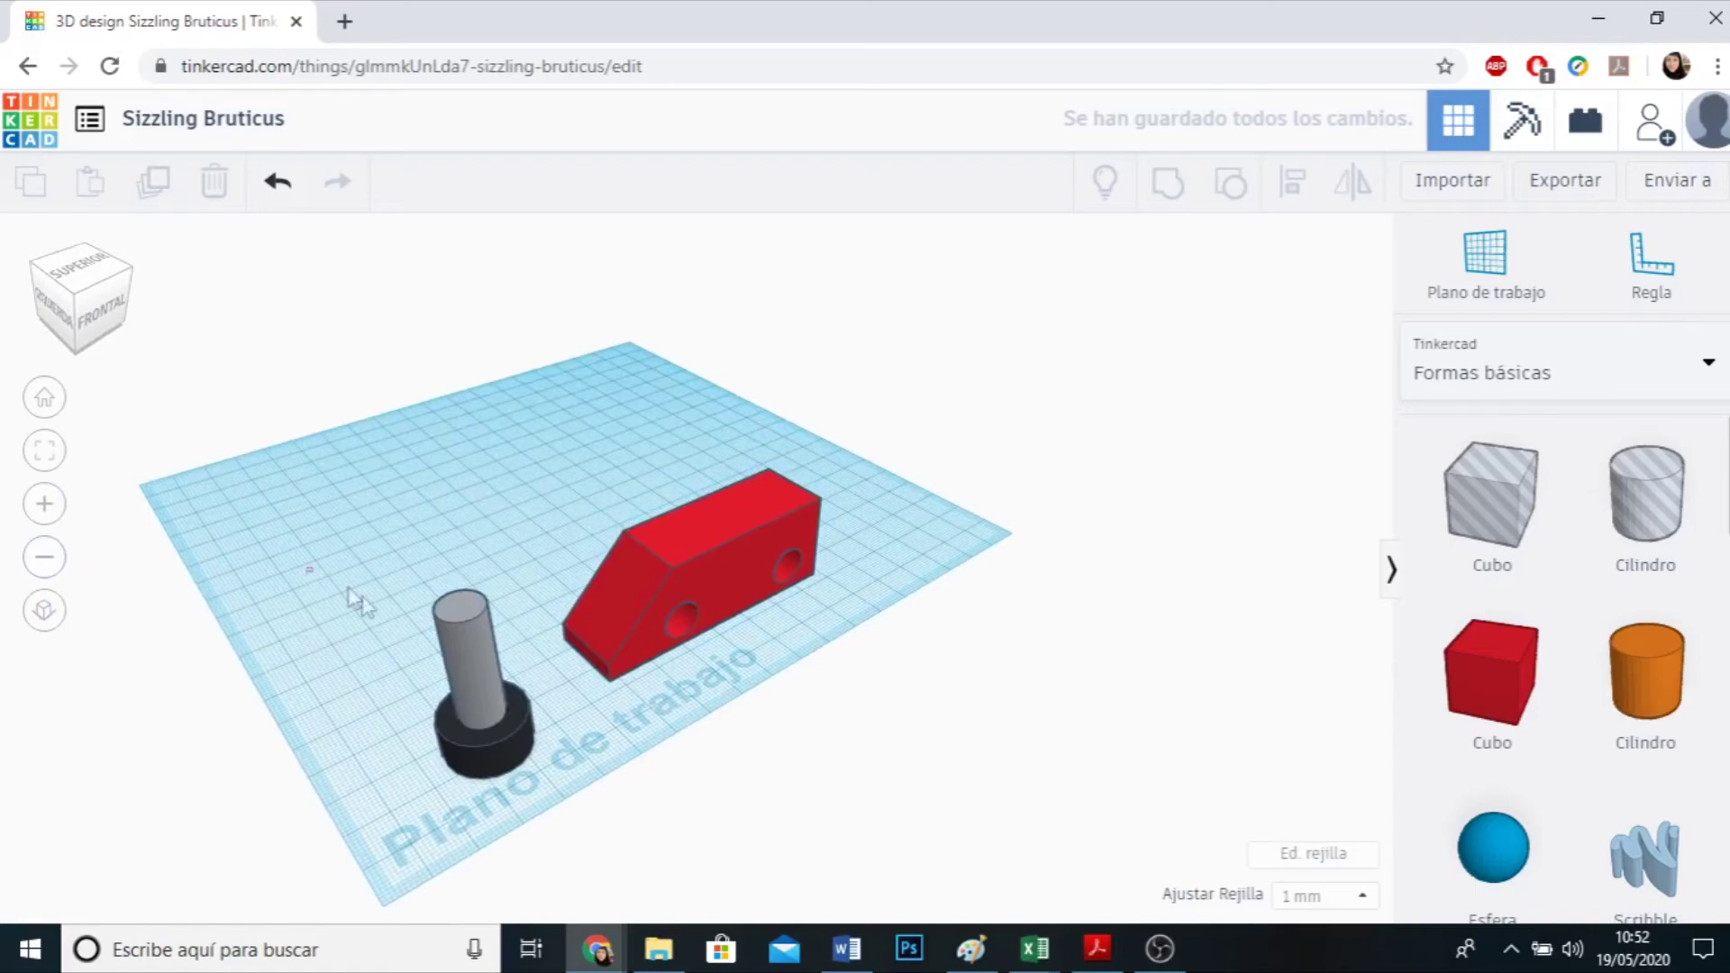
pyautogui.moveTo(348, 587); pyautogui.dragTo(539, 859)
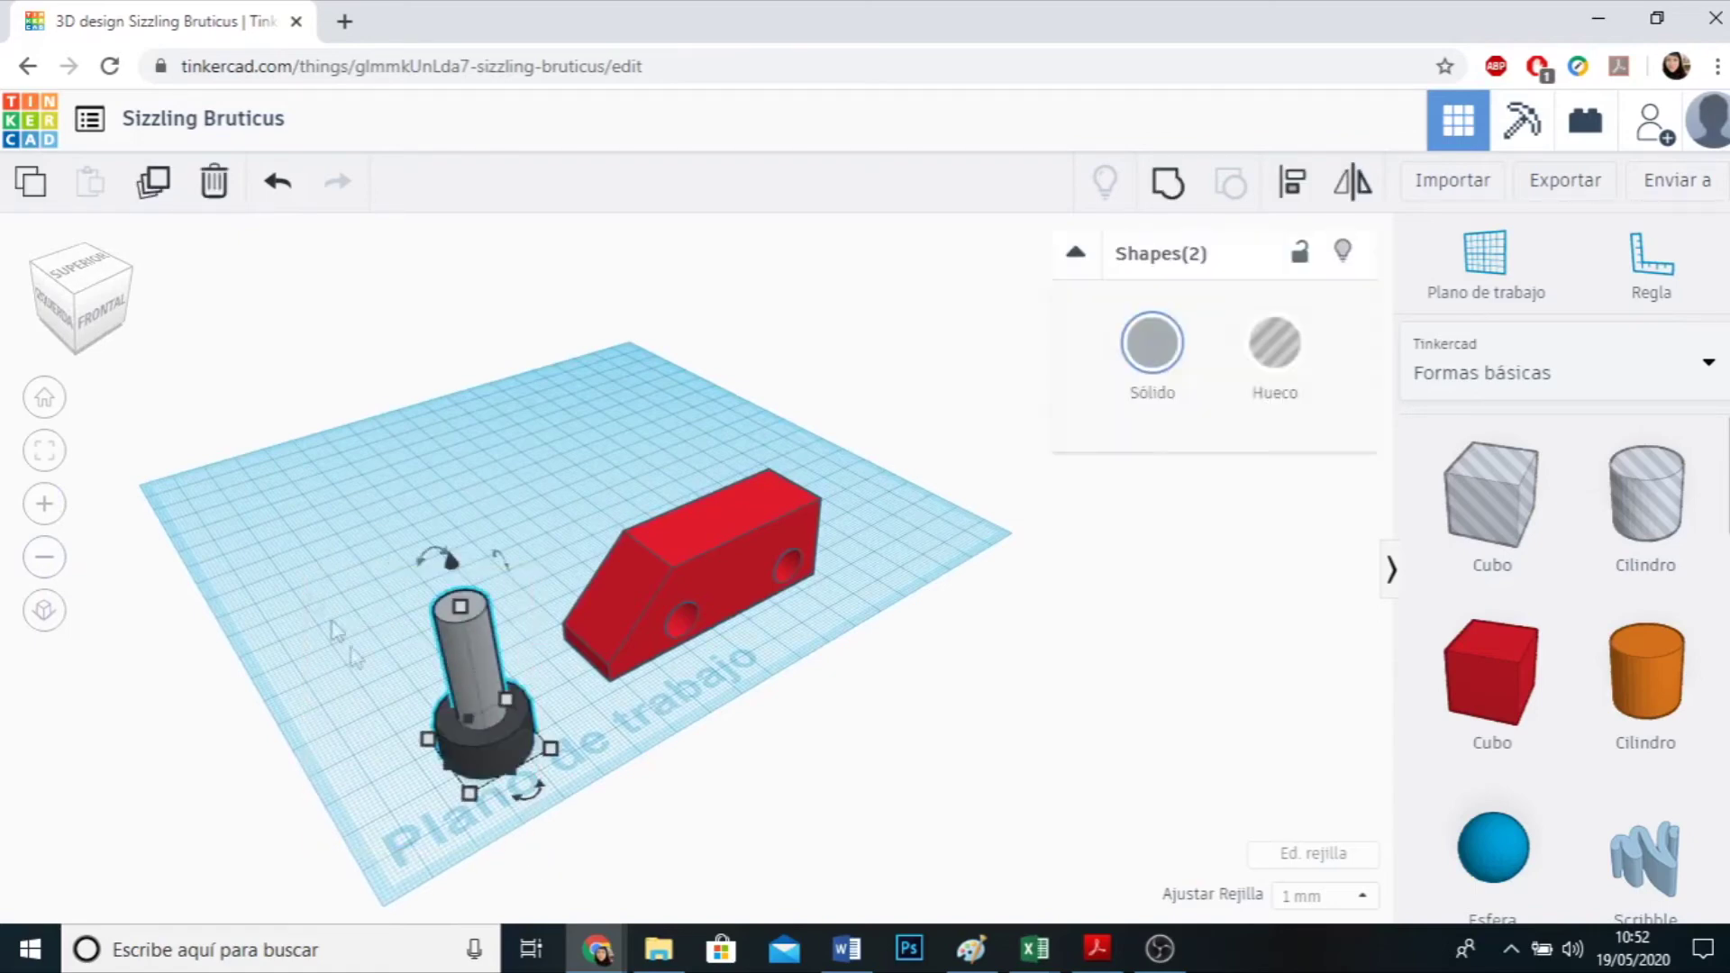
pyautogui.click(89, 267)
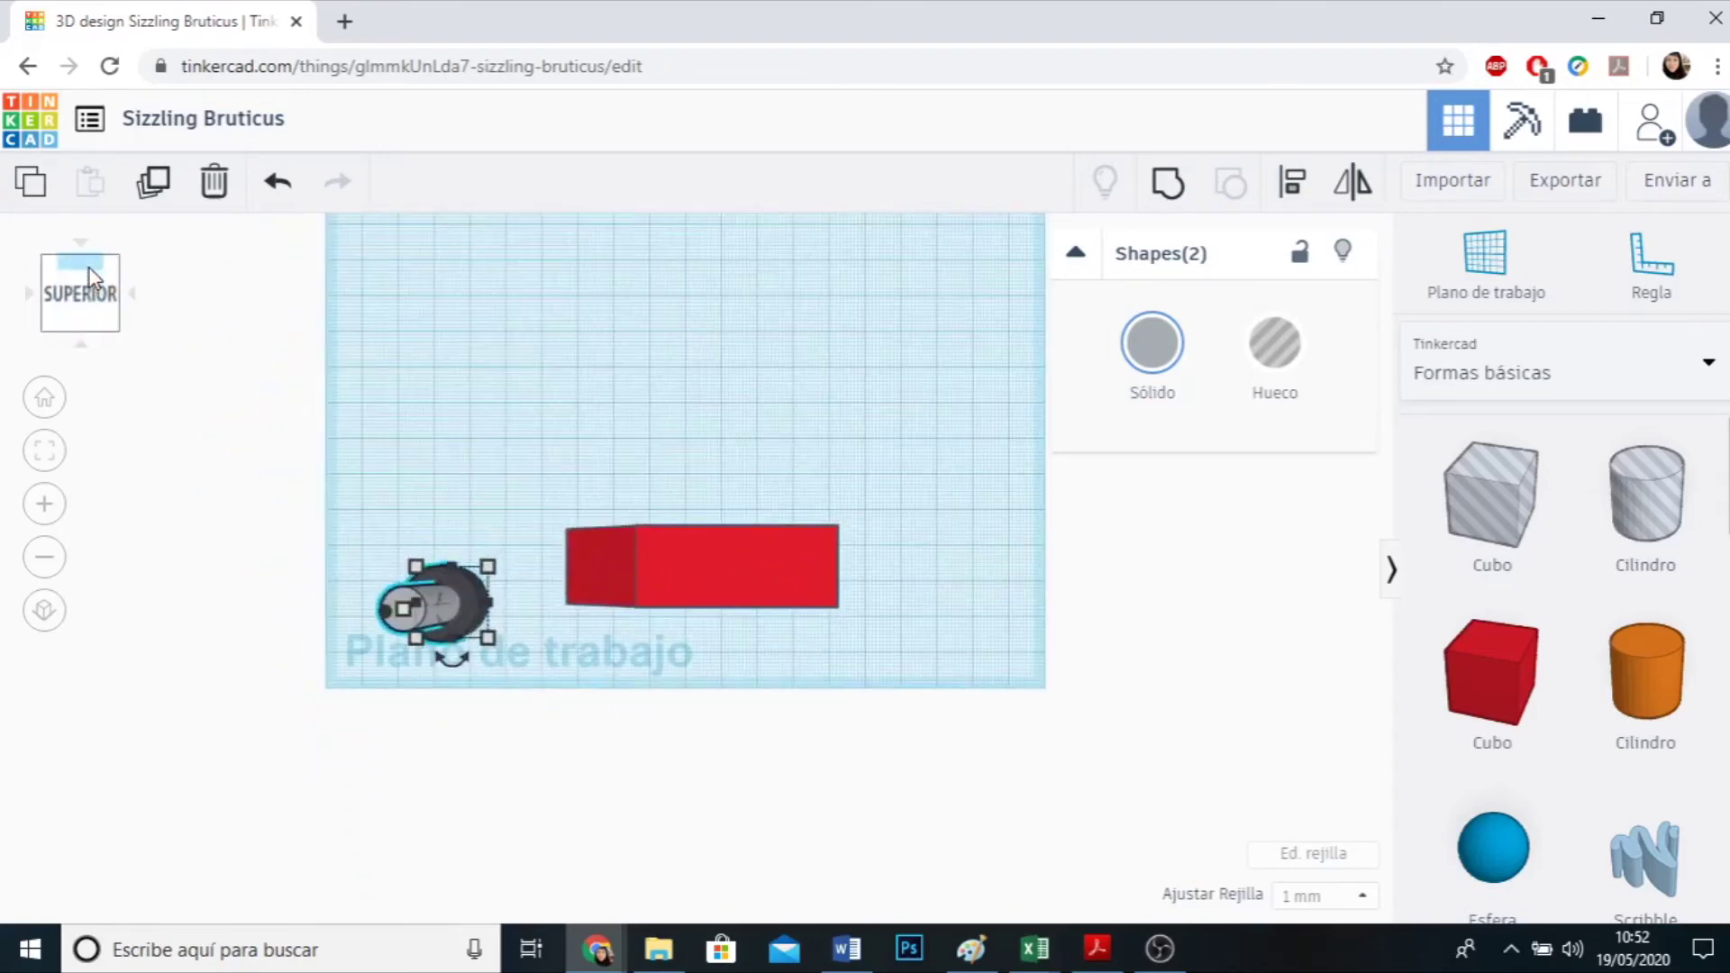
pyautogui.click(89, 267)
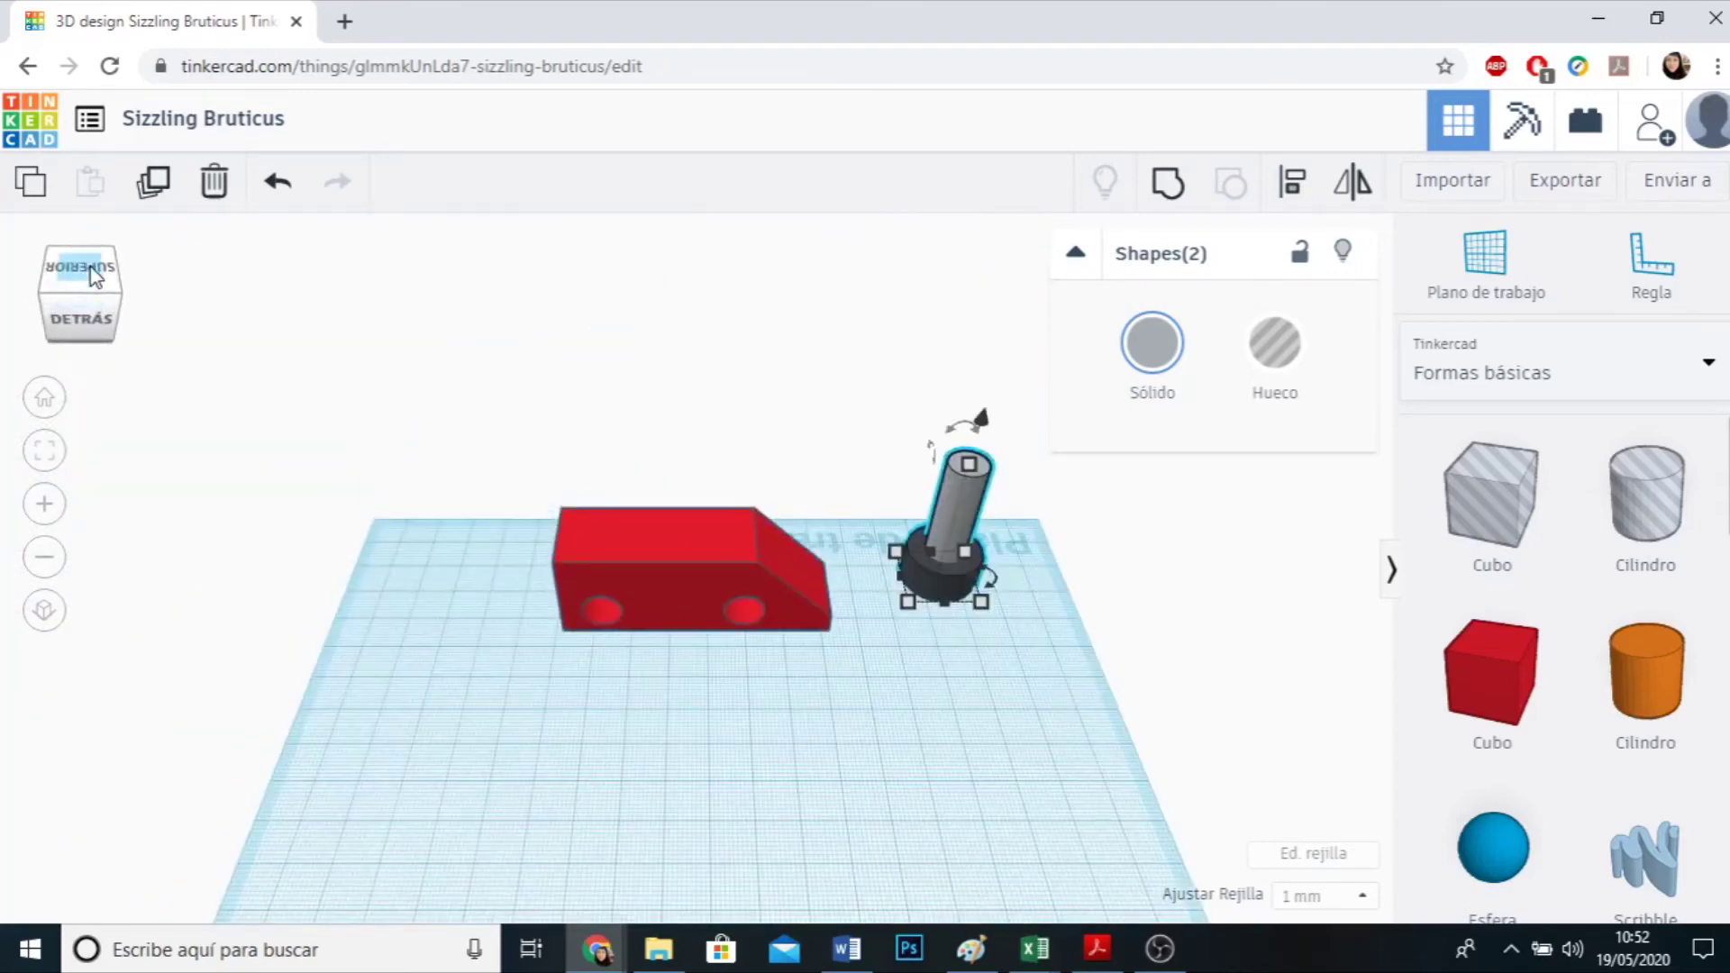
pyautogui.click(91, 268)
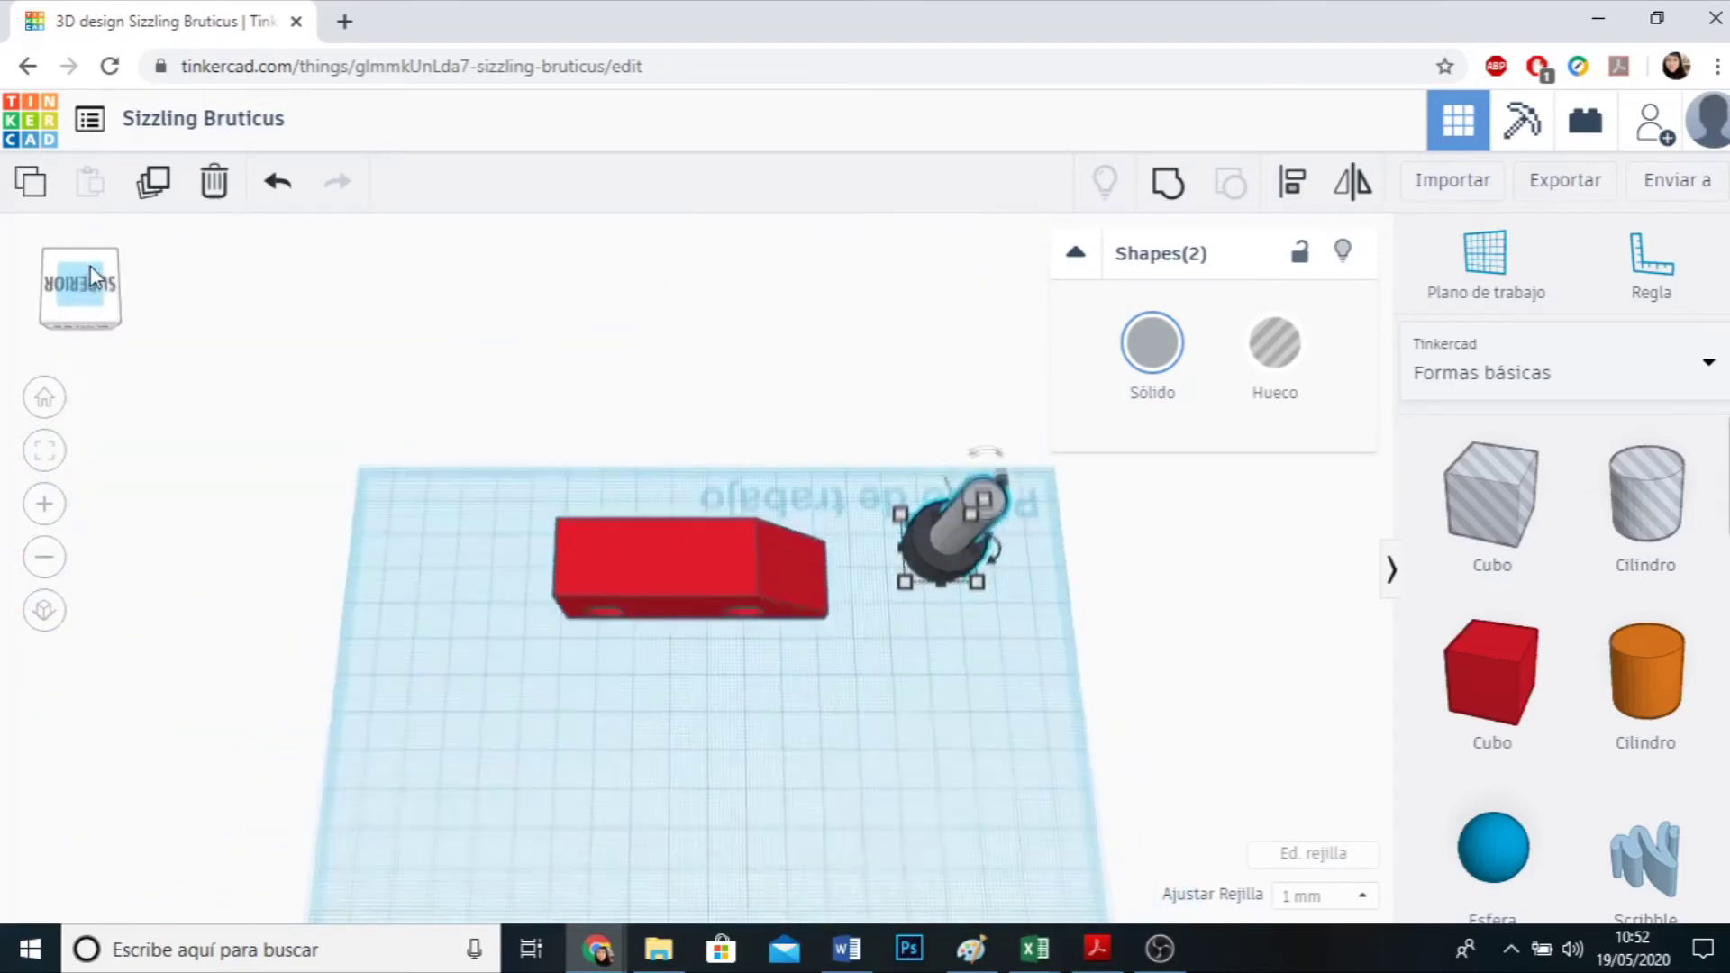
pyautogui.click(950, 760)
pyautogui.moveTo(957, 732); pyautogui.dragTo(259, 633, button='right')
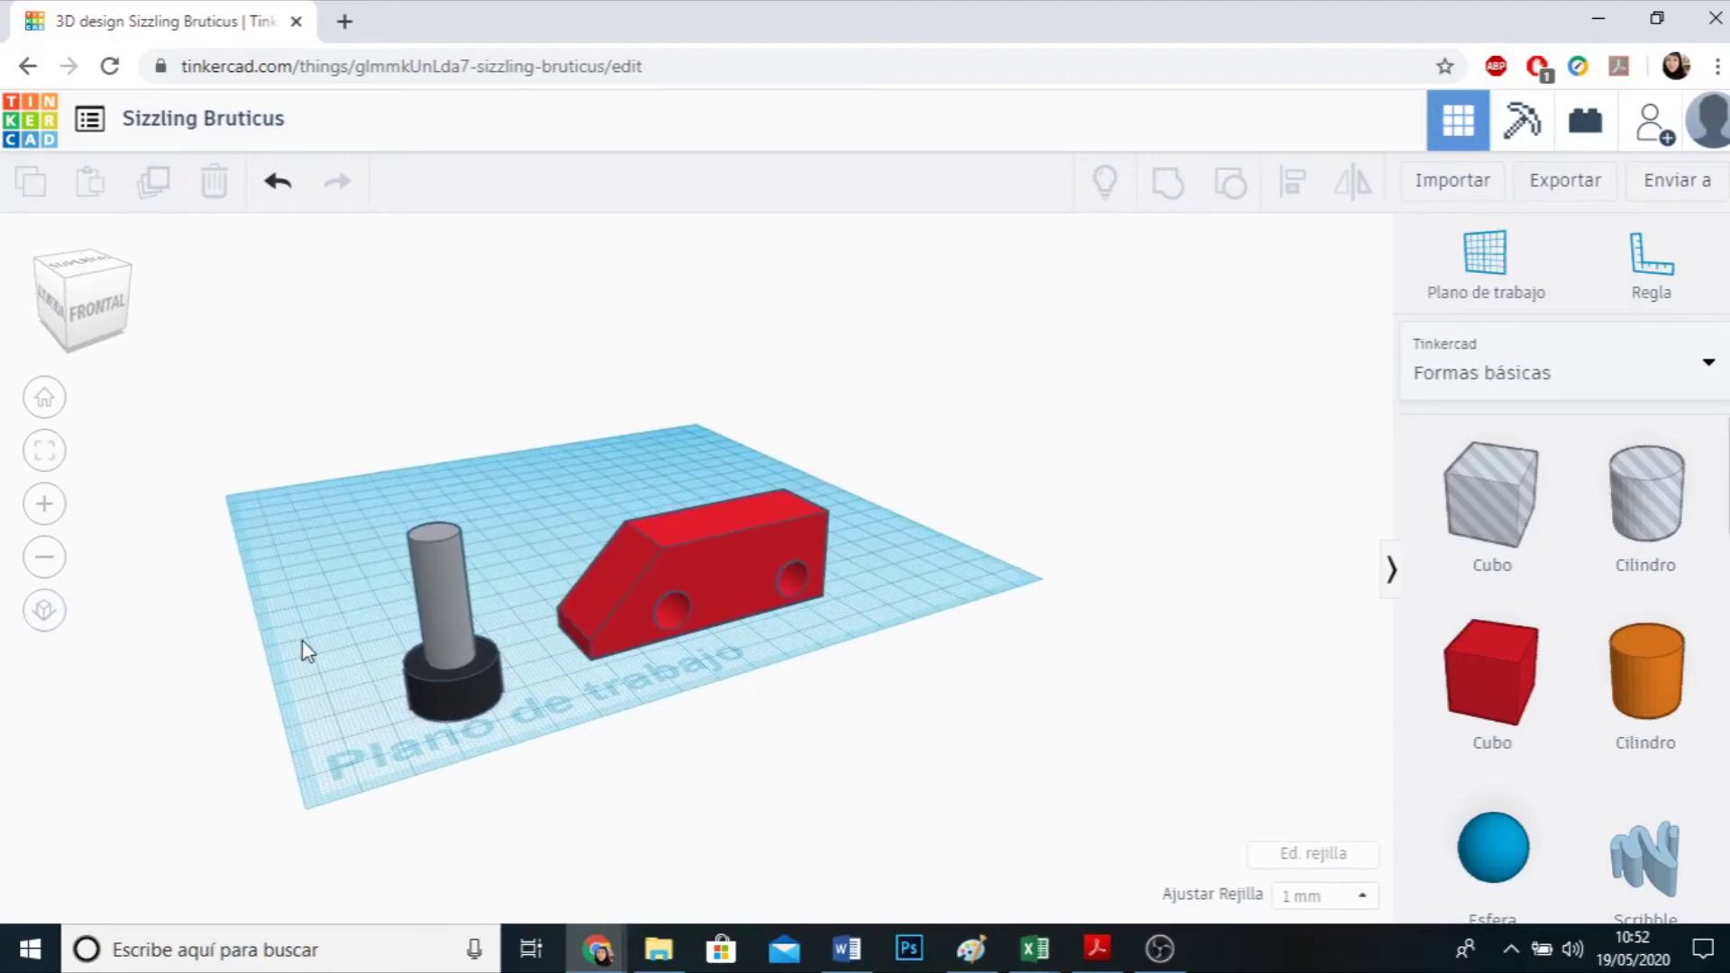
# Align the grey axle and the black wheel on their centres in both horizontal directions.
pyautogui.moveTo(306, 514); pyautogui.dragTo(518, 768)
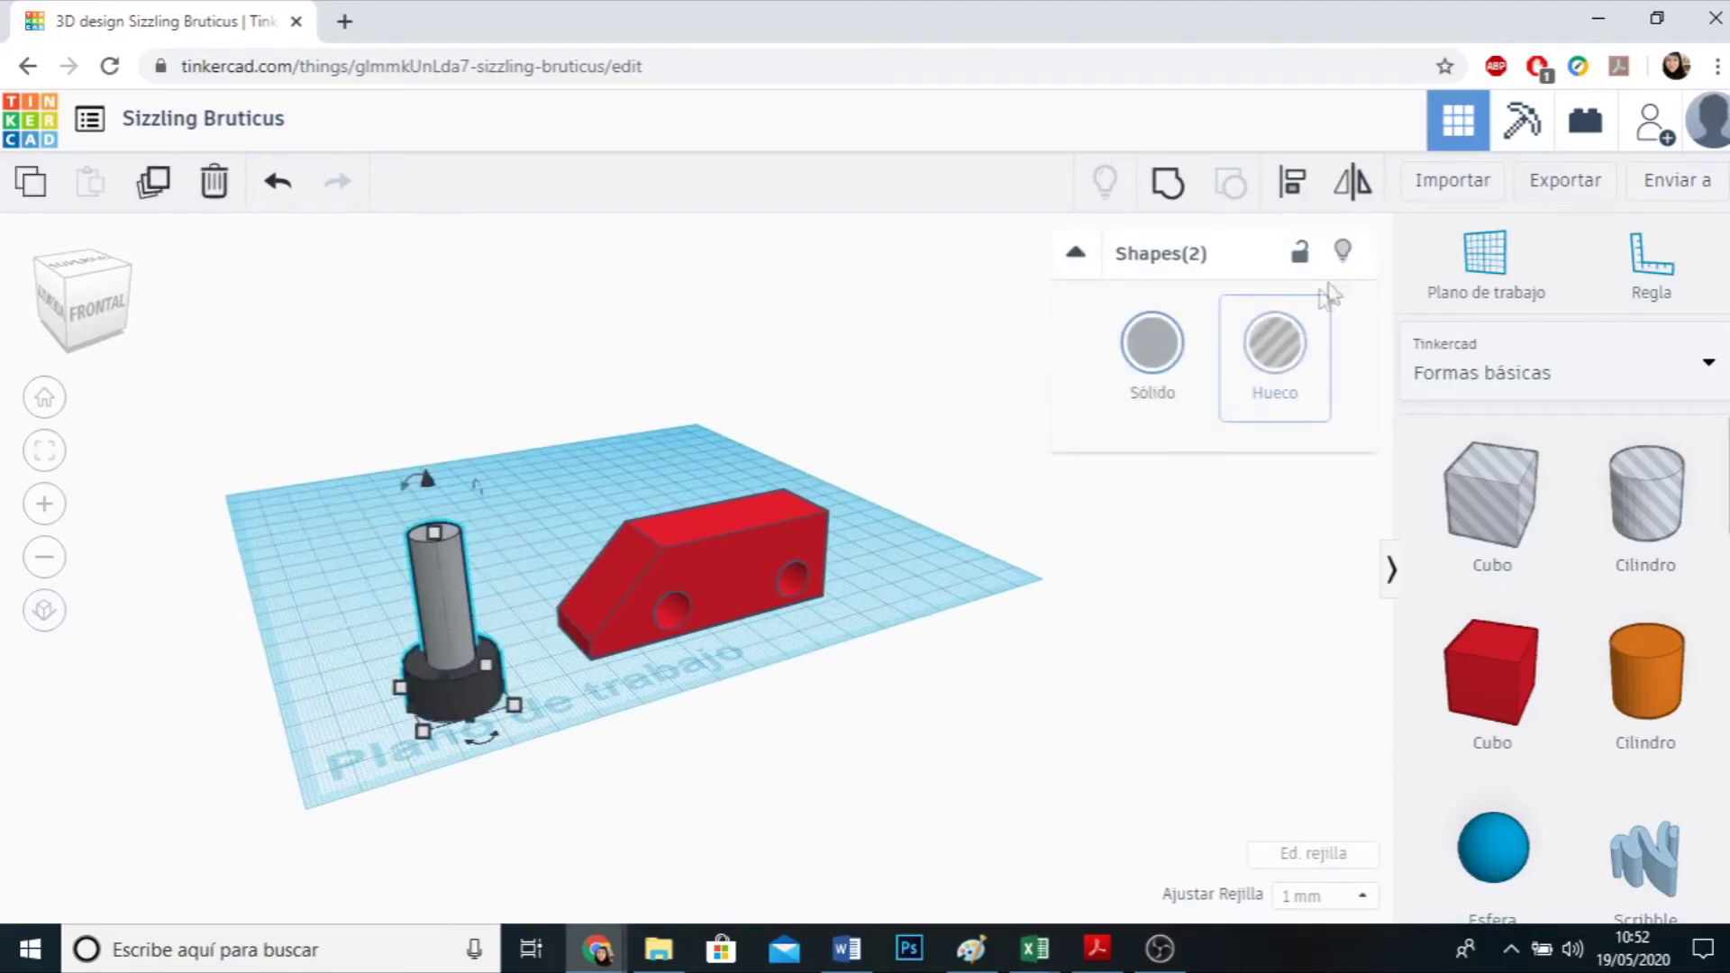
pyautogui.click(1290, 200)
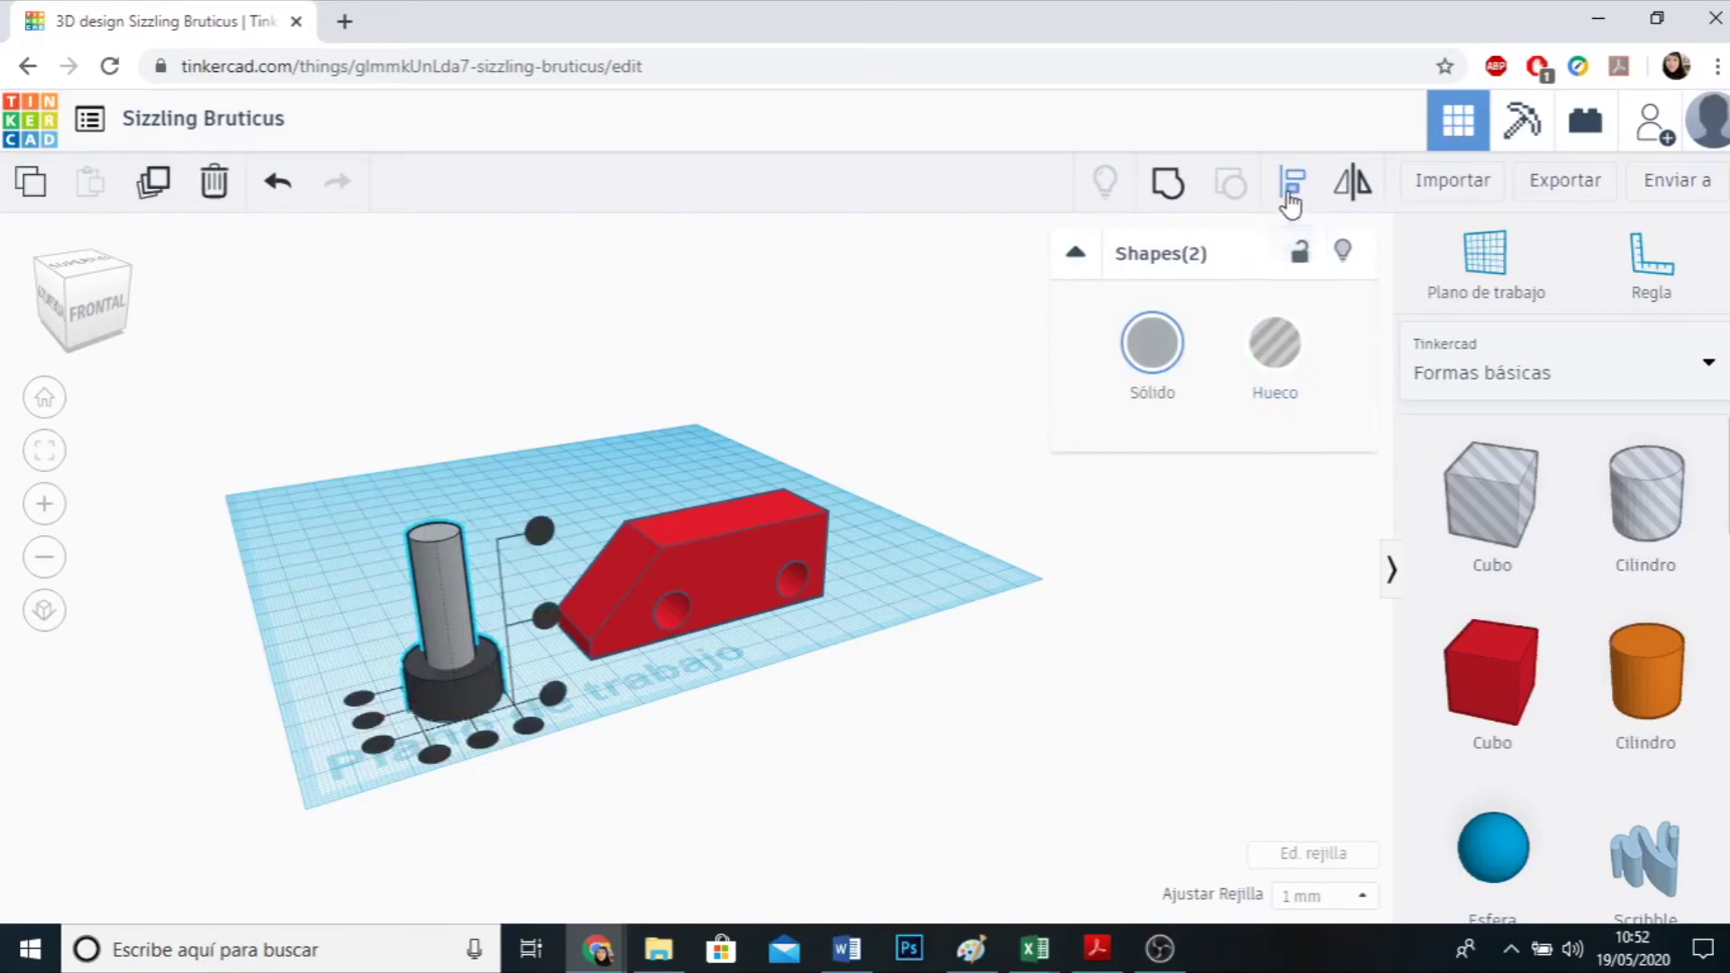
pyautogui.click(483, 740)
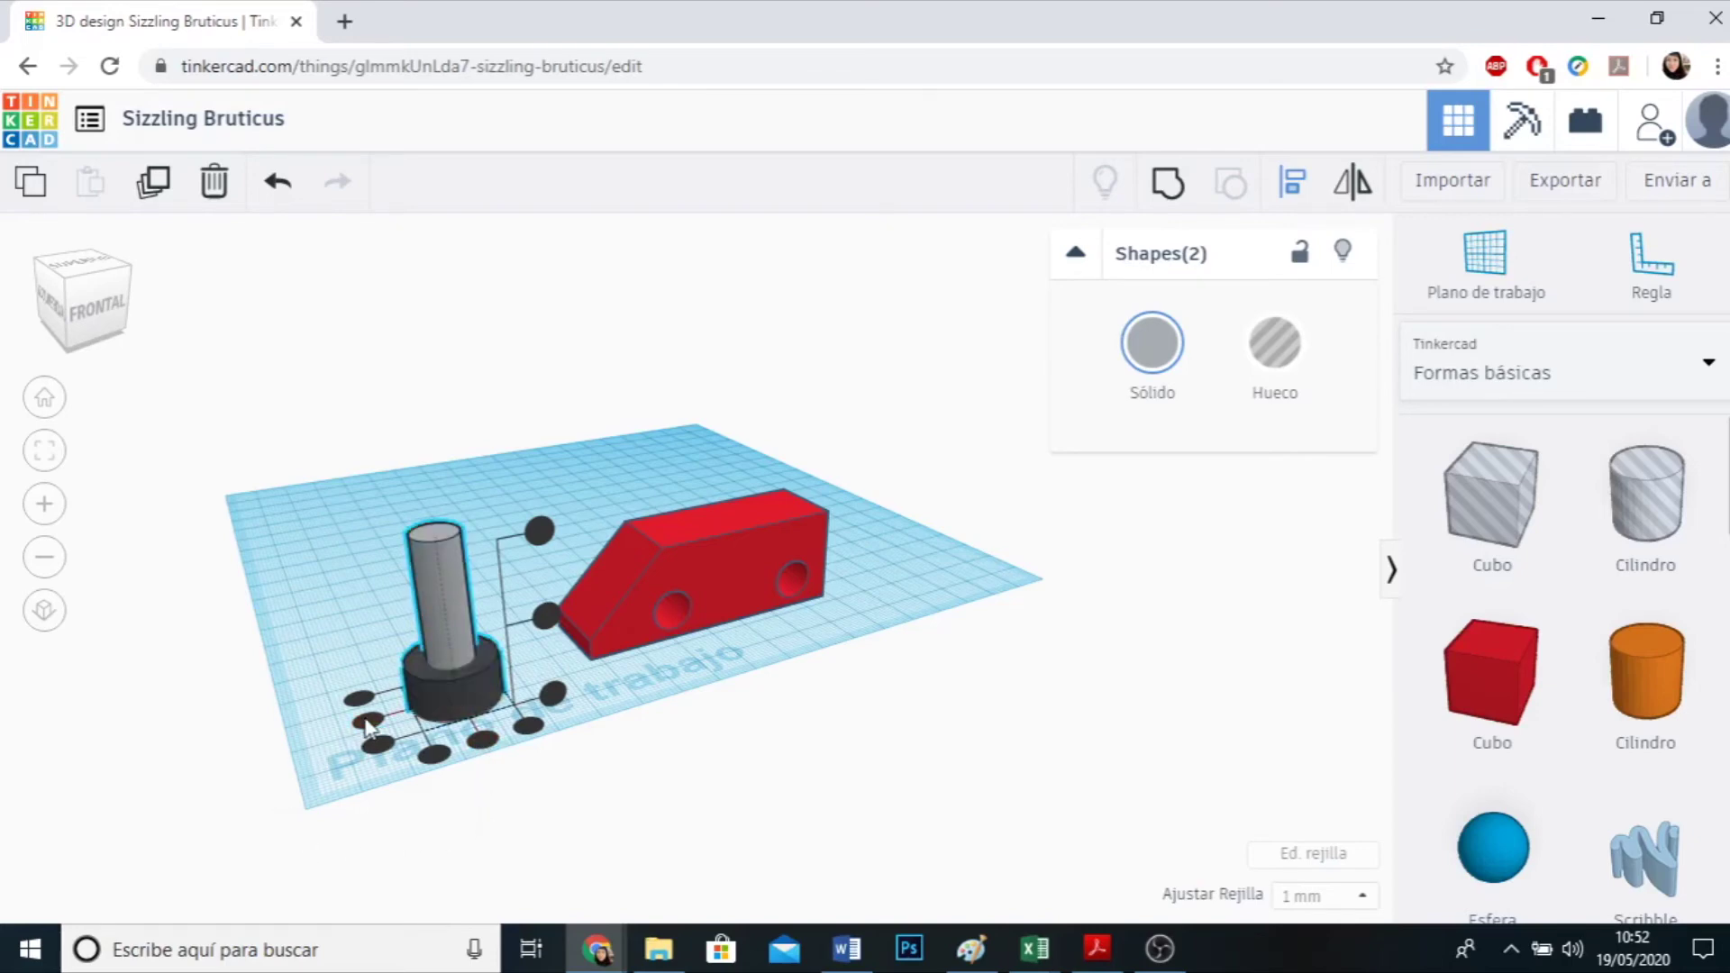
pyautogui.click(680, 844)
# Duplicate the black wheel and raise the copy to the upper end of the grey axle.
pyautogui.moveTo(468, 851); pyautogui.dragTo(477, 728, button='right')
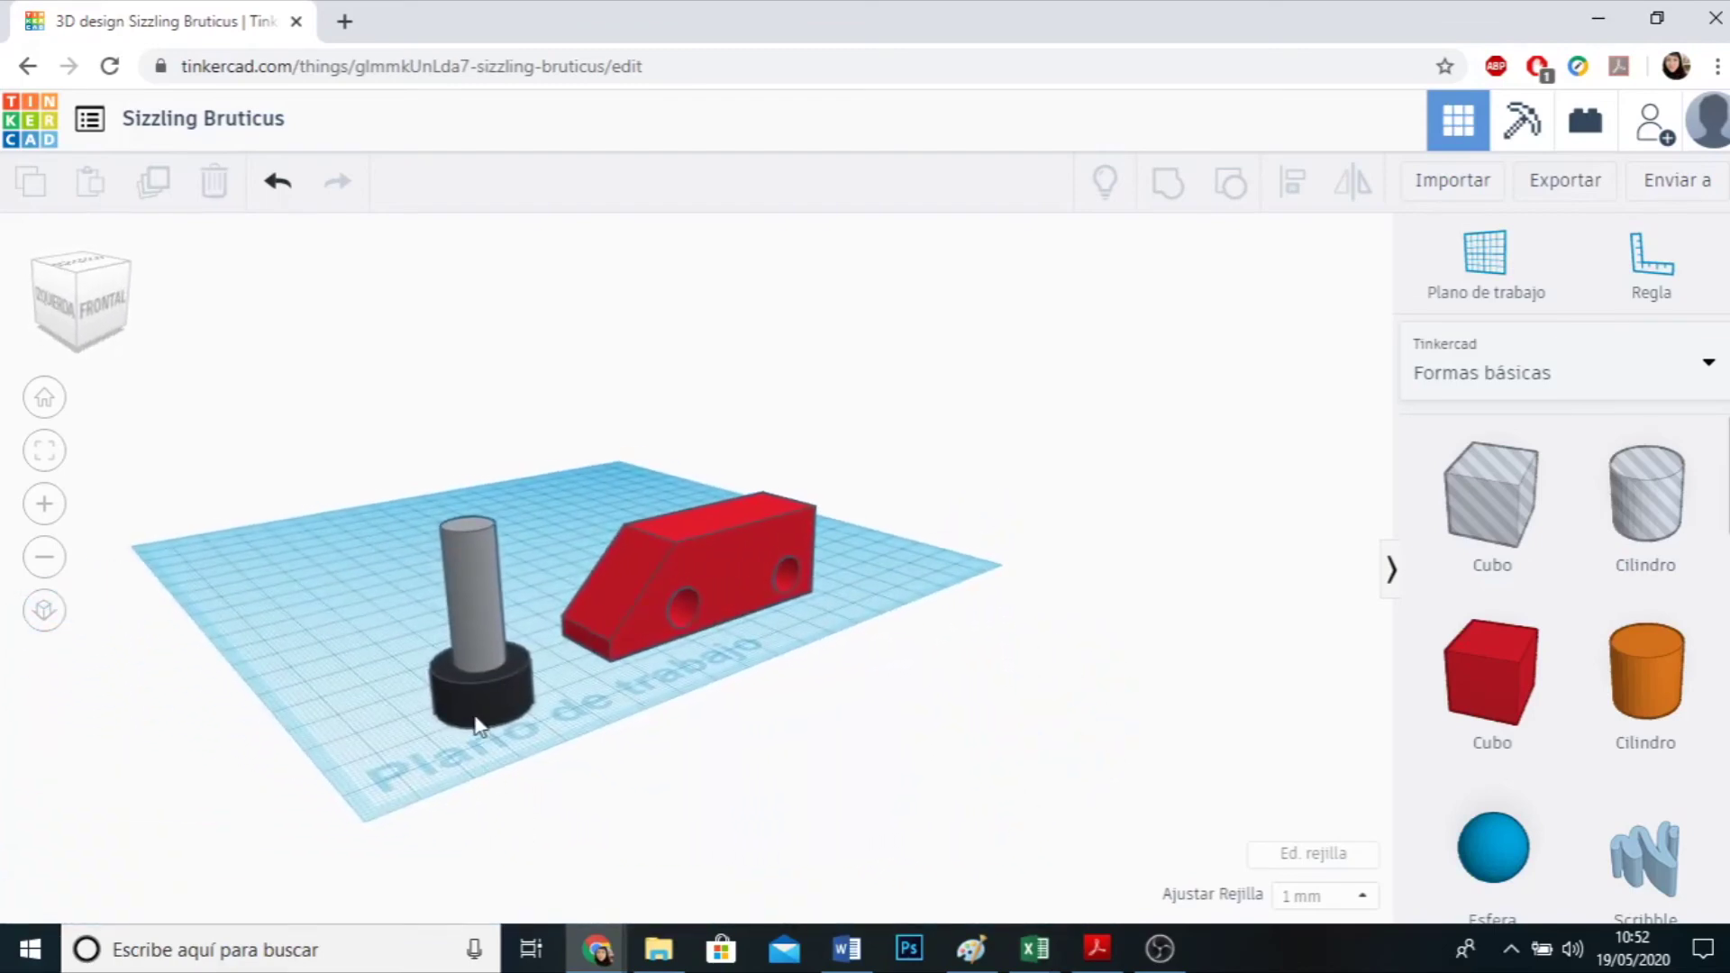
pyautogui.scroll(2, 478, 728)
pyautogui.click(430, 755)
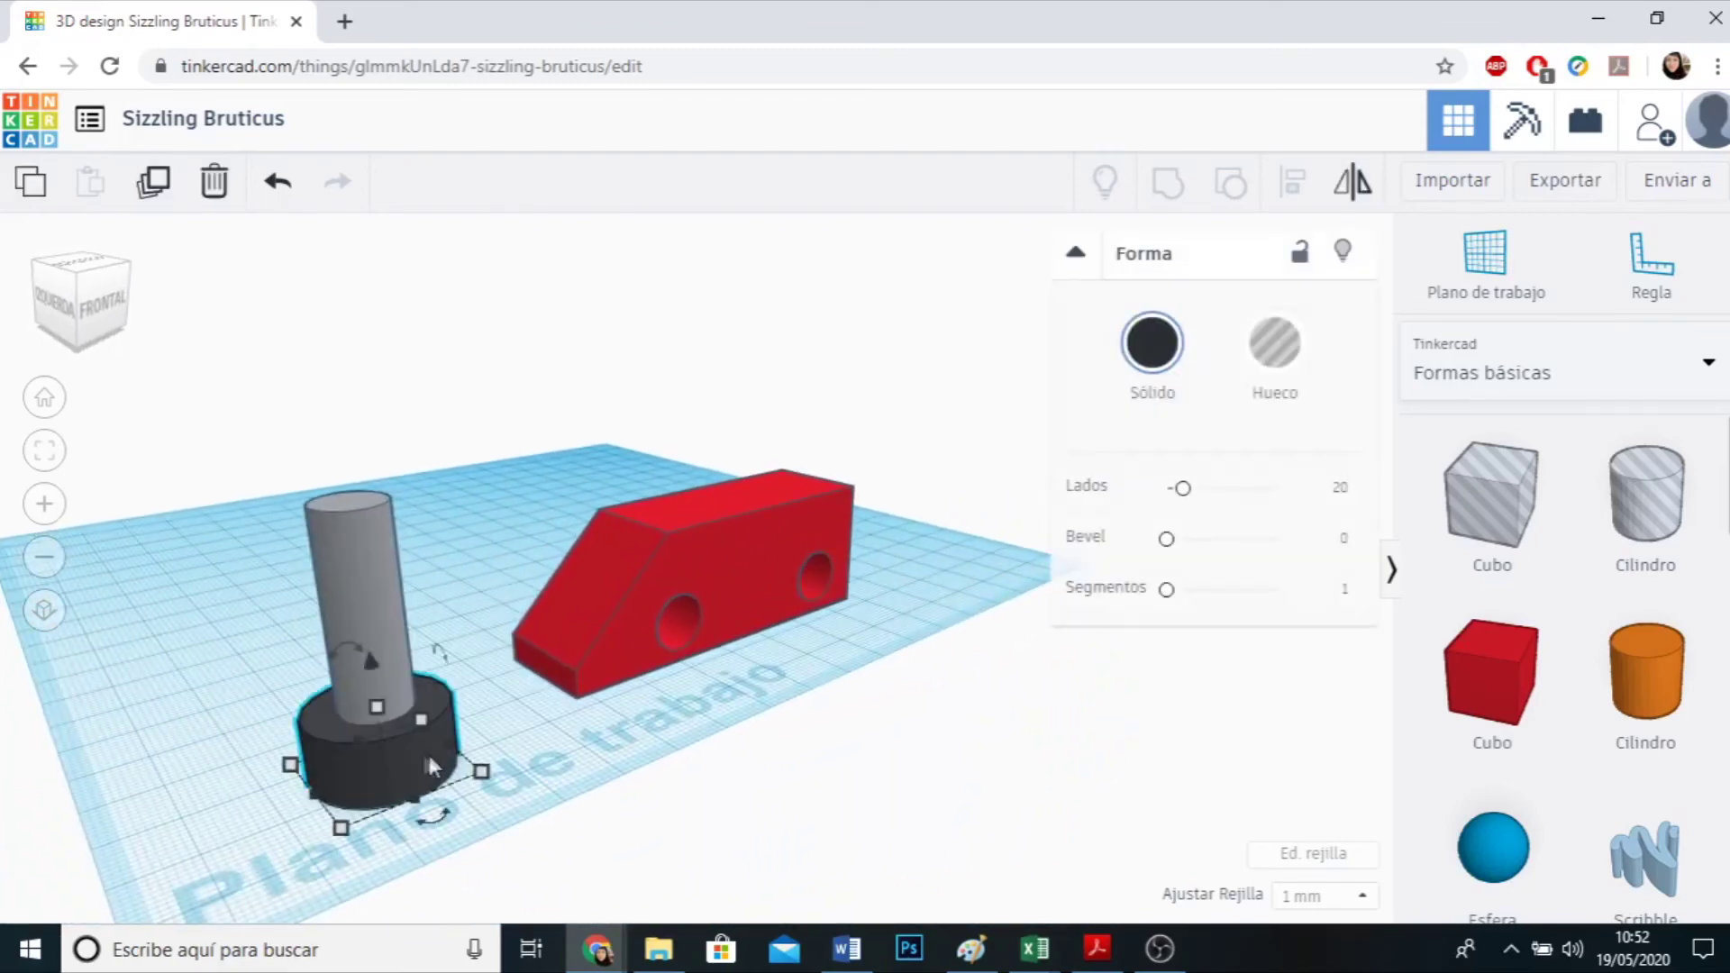
pyautogui.click(153, 199)
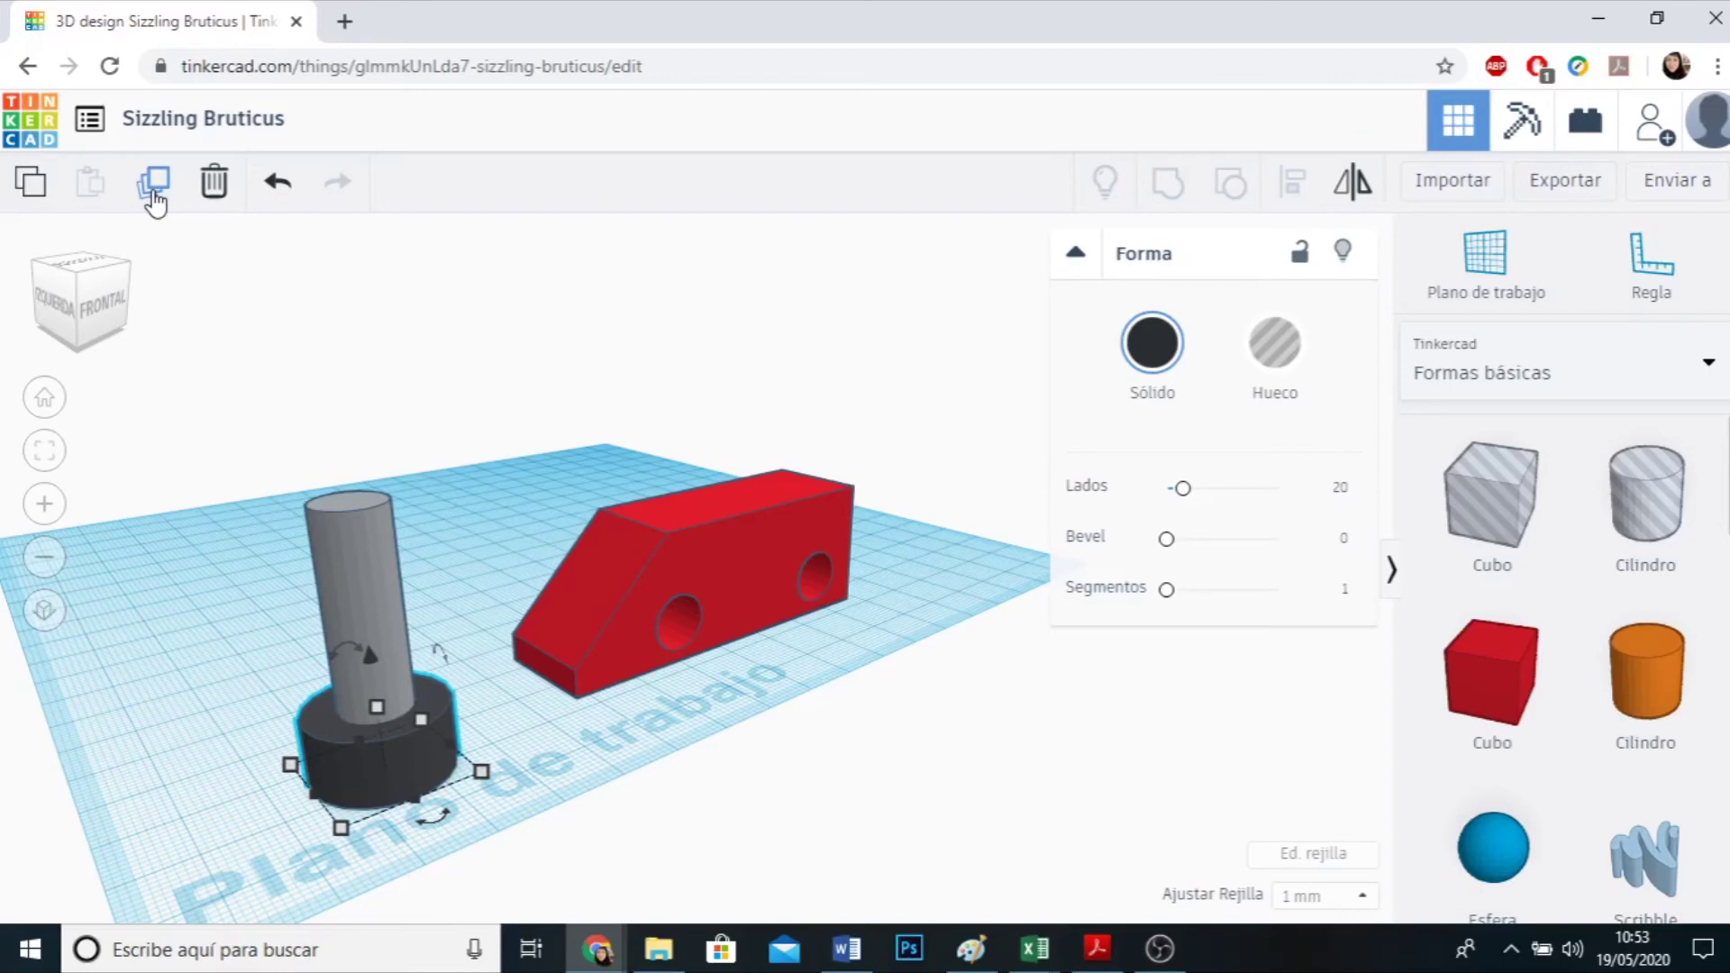
pyautogui.moveTo(371, 657); pyautogui.dragTo(416, 459)
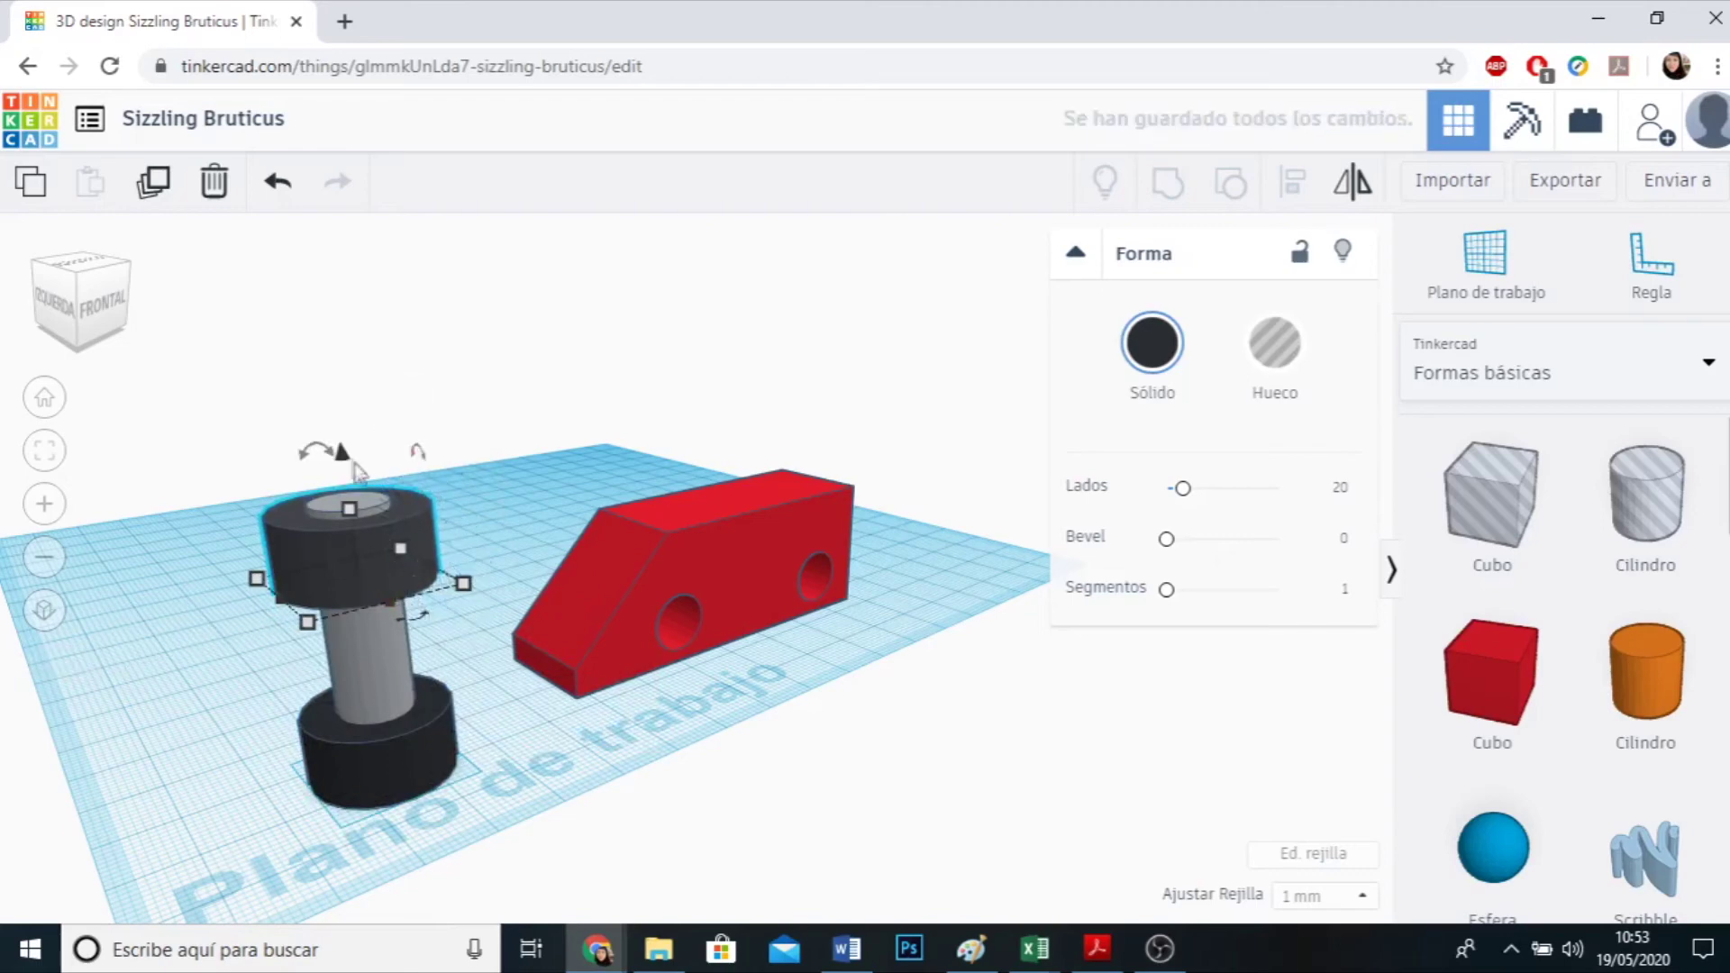
pyautogui.moveTo(346, 462); pyautogui.dragTo(343, 448)
pyautogui.click(668, 768)
# Group both wheels with the axle and set the group to Multicolor so each part keeps its own colour.
pyautogui.moveTo(667, 767); pyautogui.dragTo(606, 769, button='right')
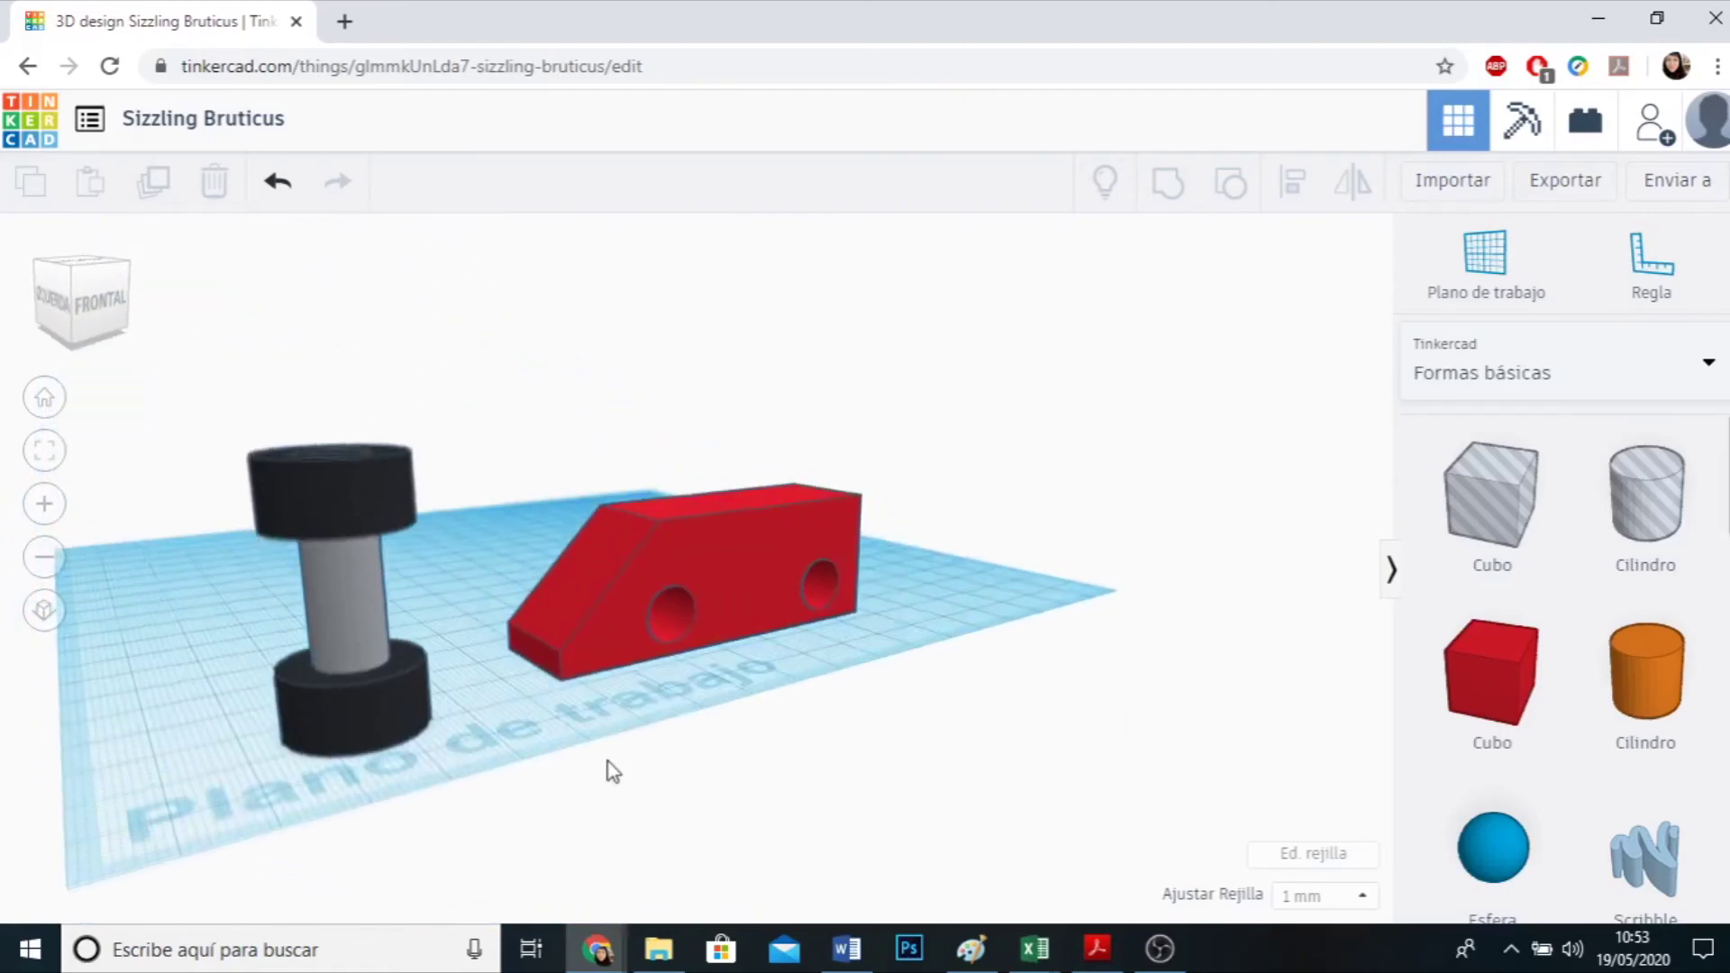
pyautogui.scroll(-3, 461, 640)
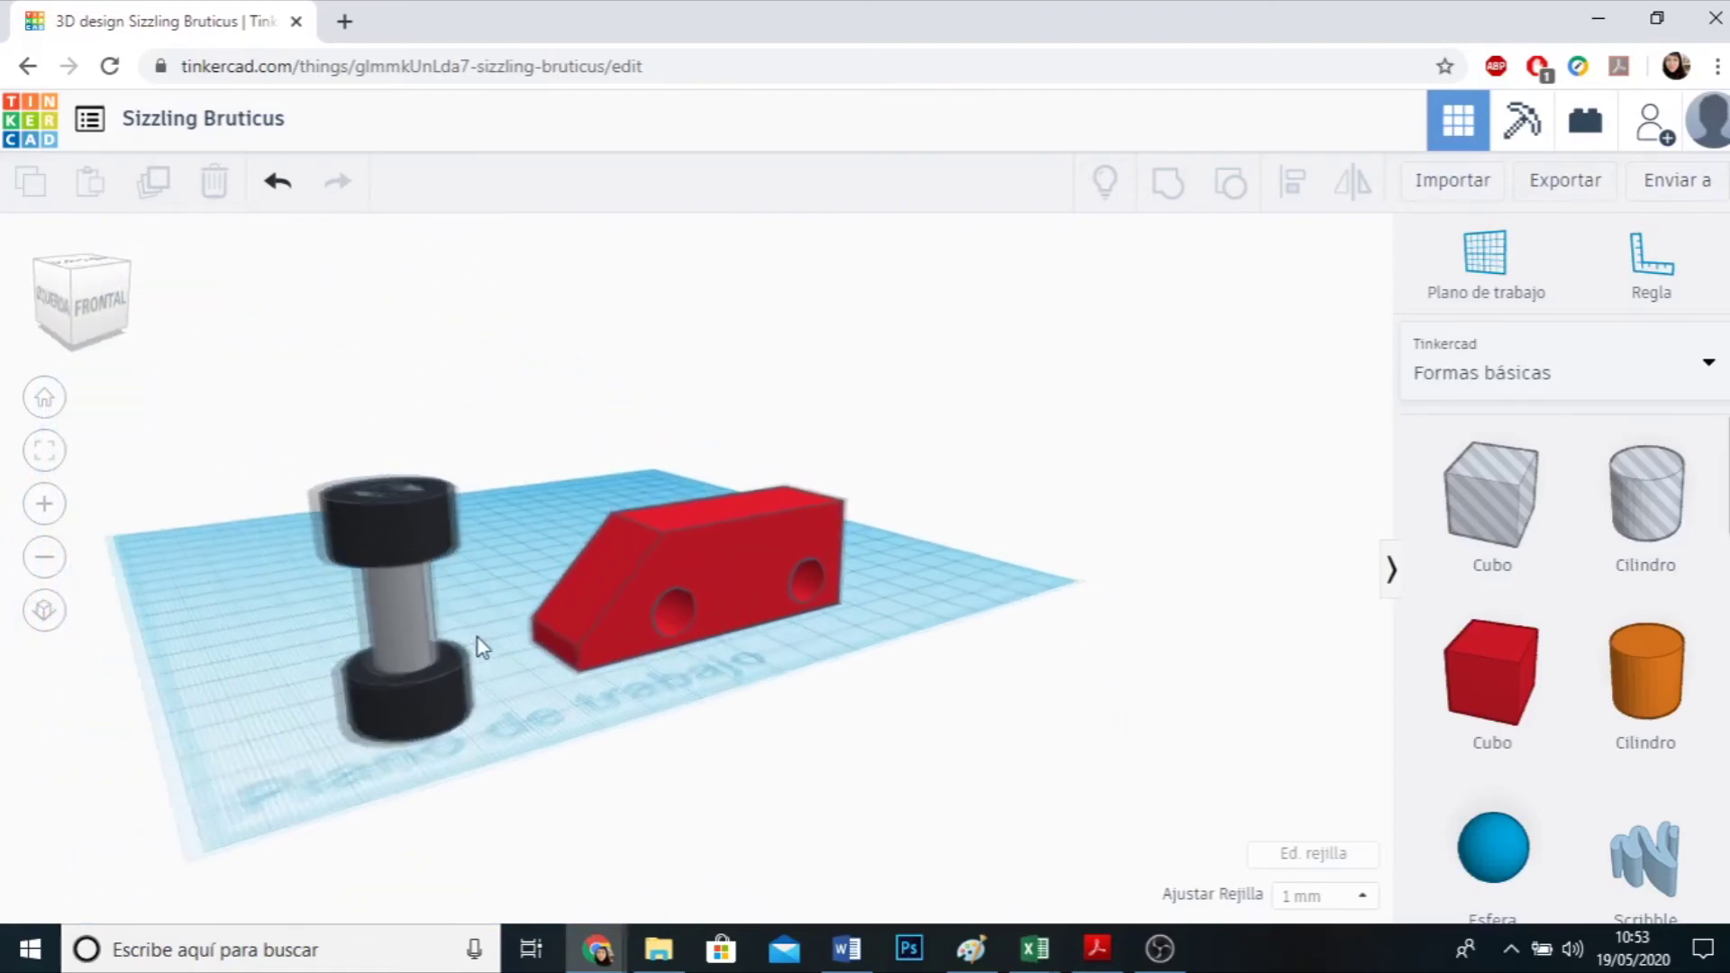
pyautogui.moveTo(271, 457); pyautogui.dragTo(520, 766)
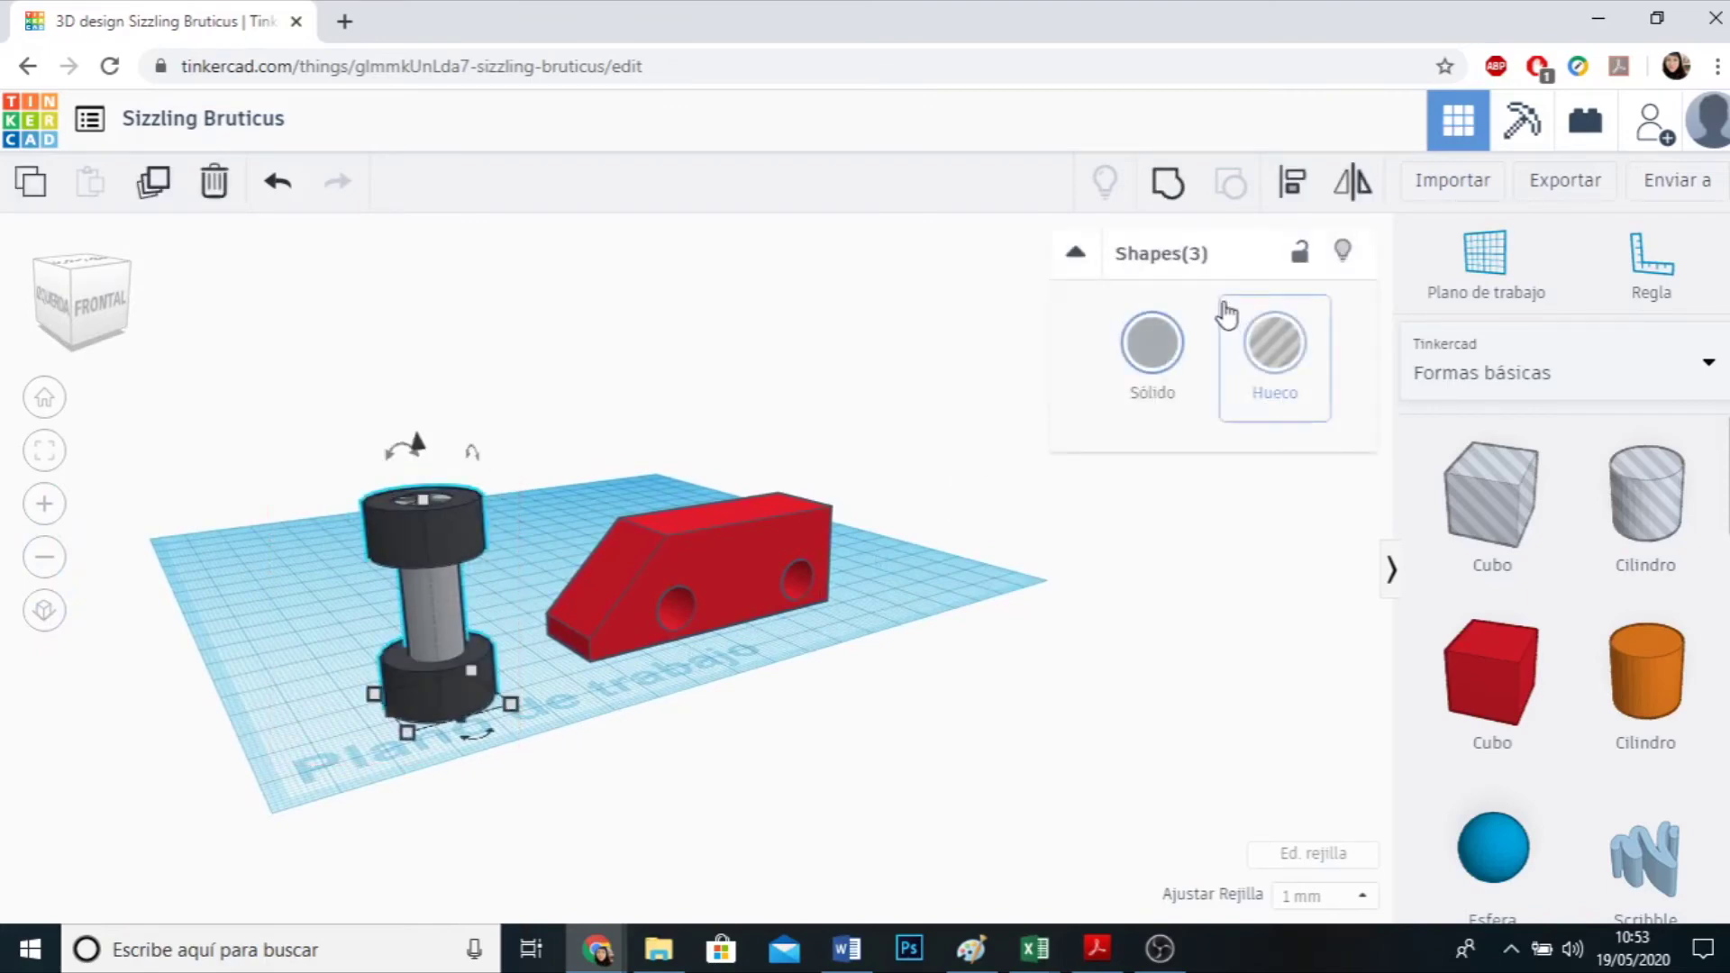
pyautogui.click(1178, 200)
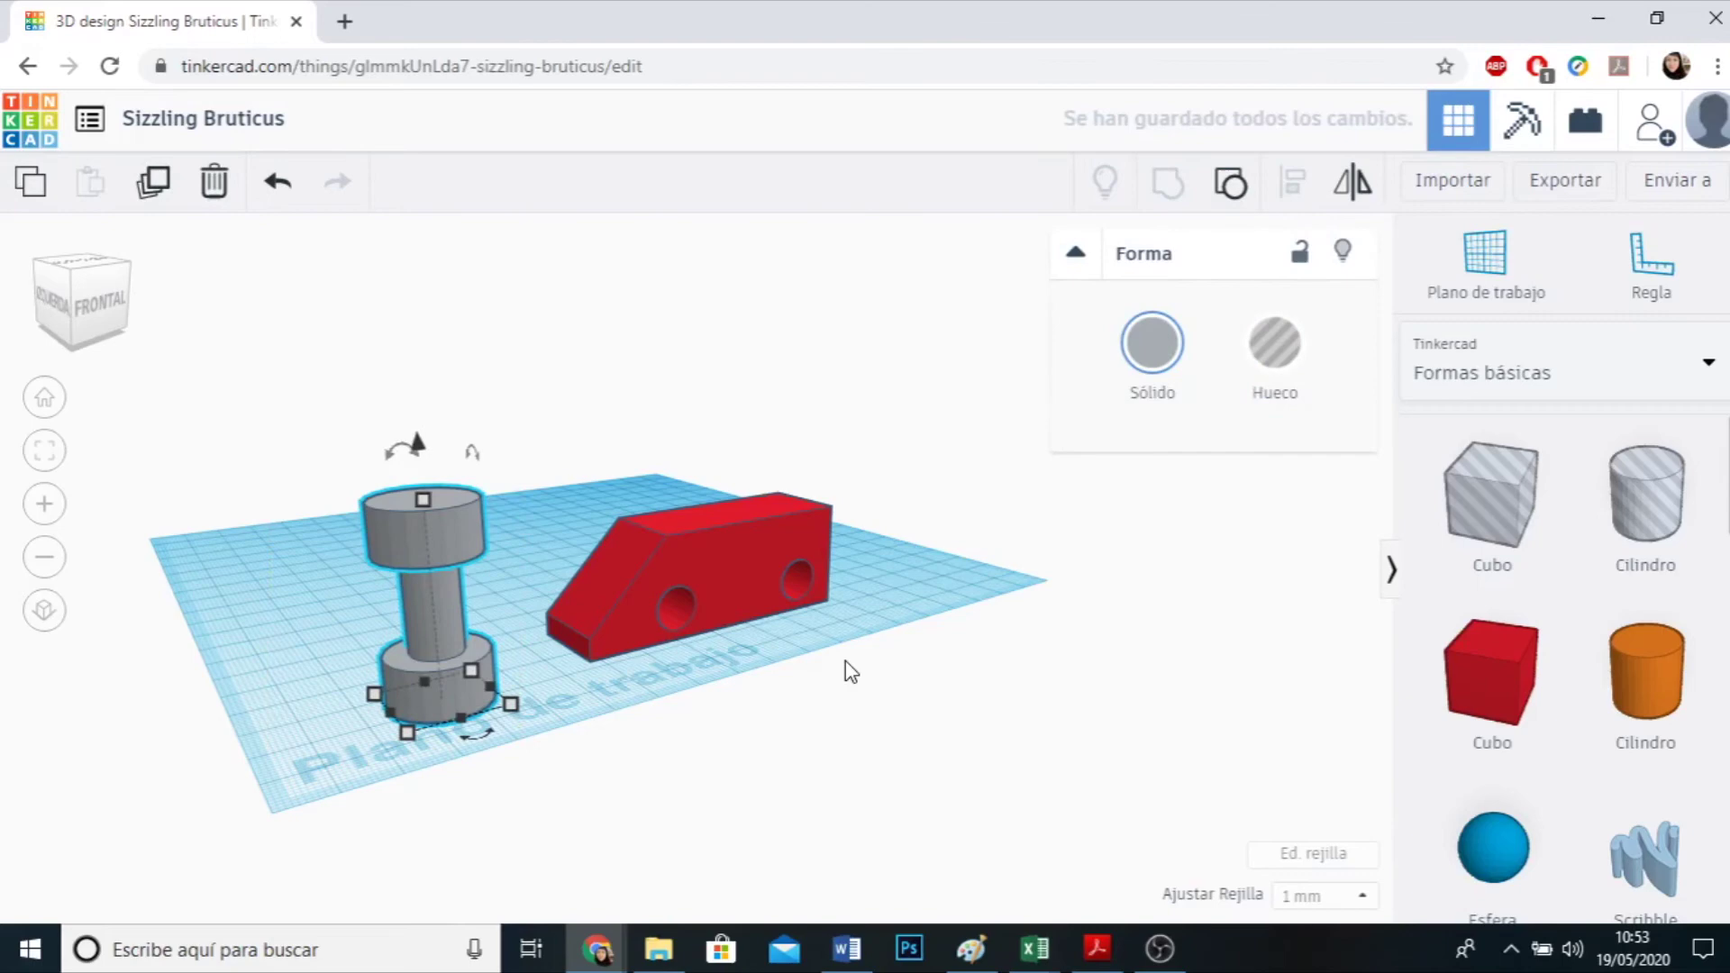
pyautogui.click(1158, 355)
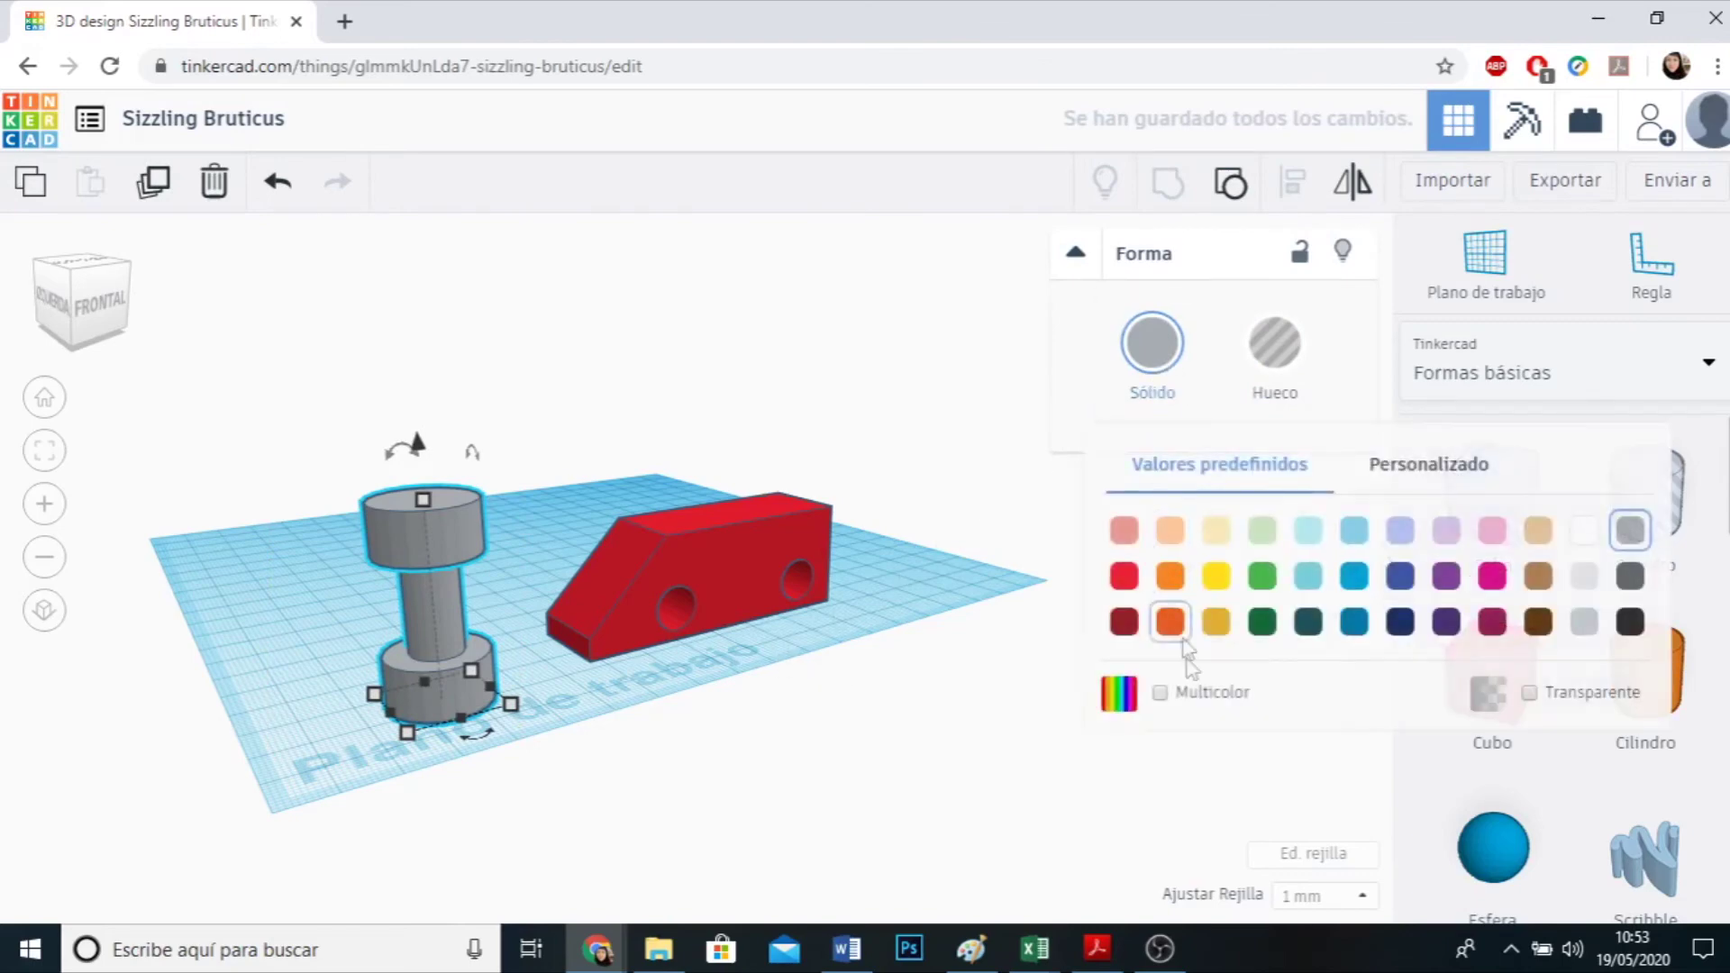
pyautogui.click(1159, 692)
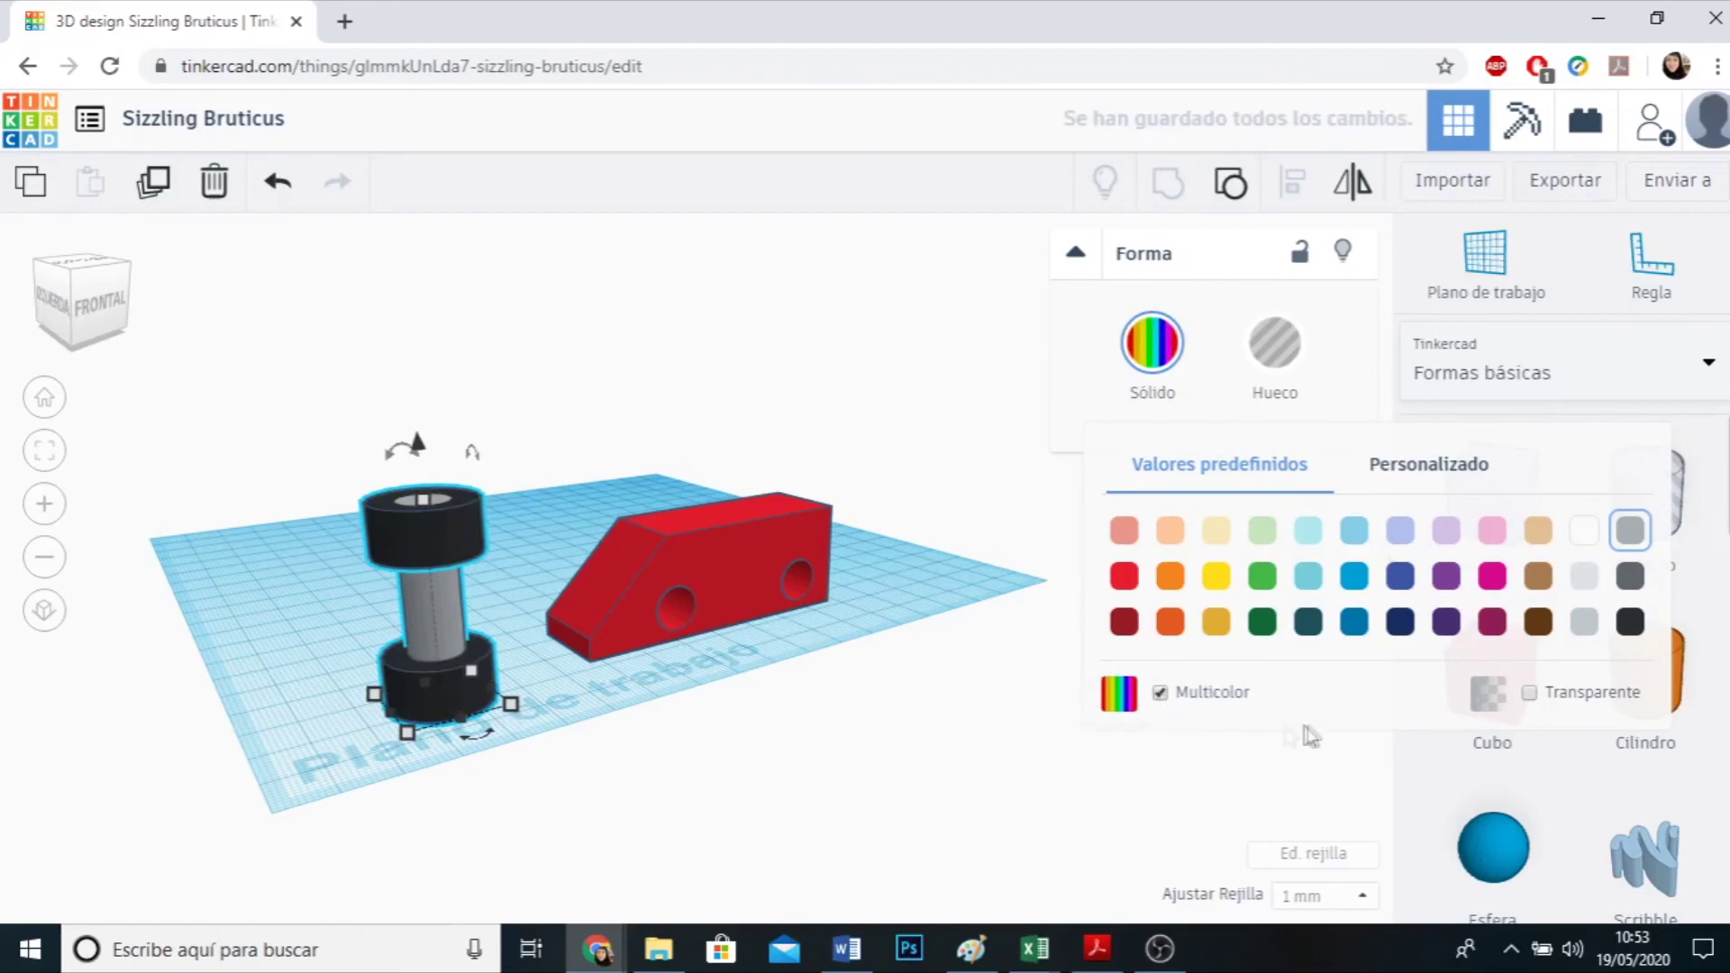
pyautogui.click(691, 818)
# Rotate the grouped wheel set by -90° so its axle lies horizontally across the vehicle's length.
pyautogui.moveTo(691, 818); pyautogui.dragTo(647, 621, button='right')
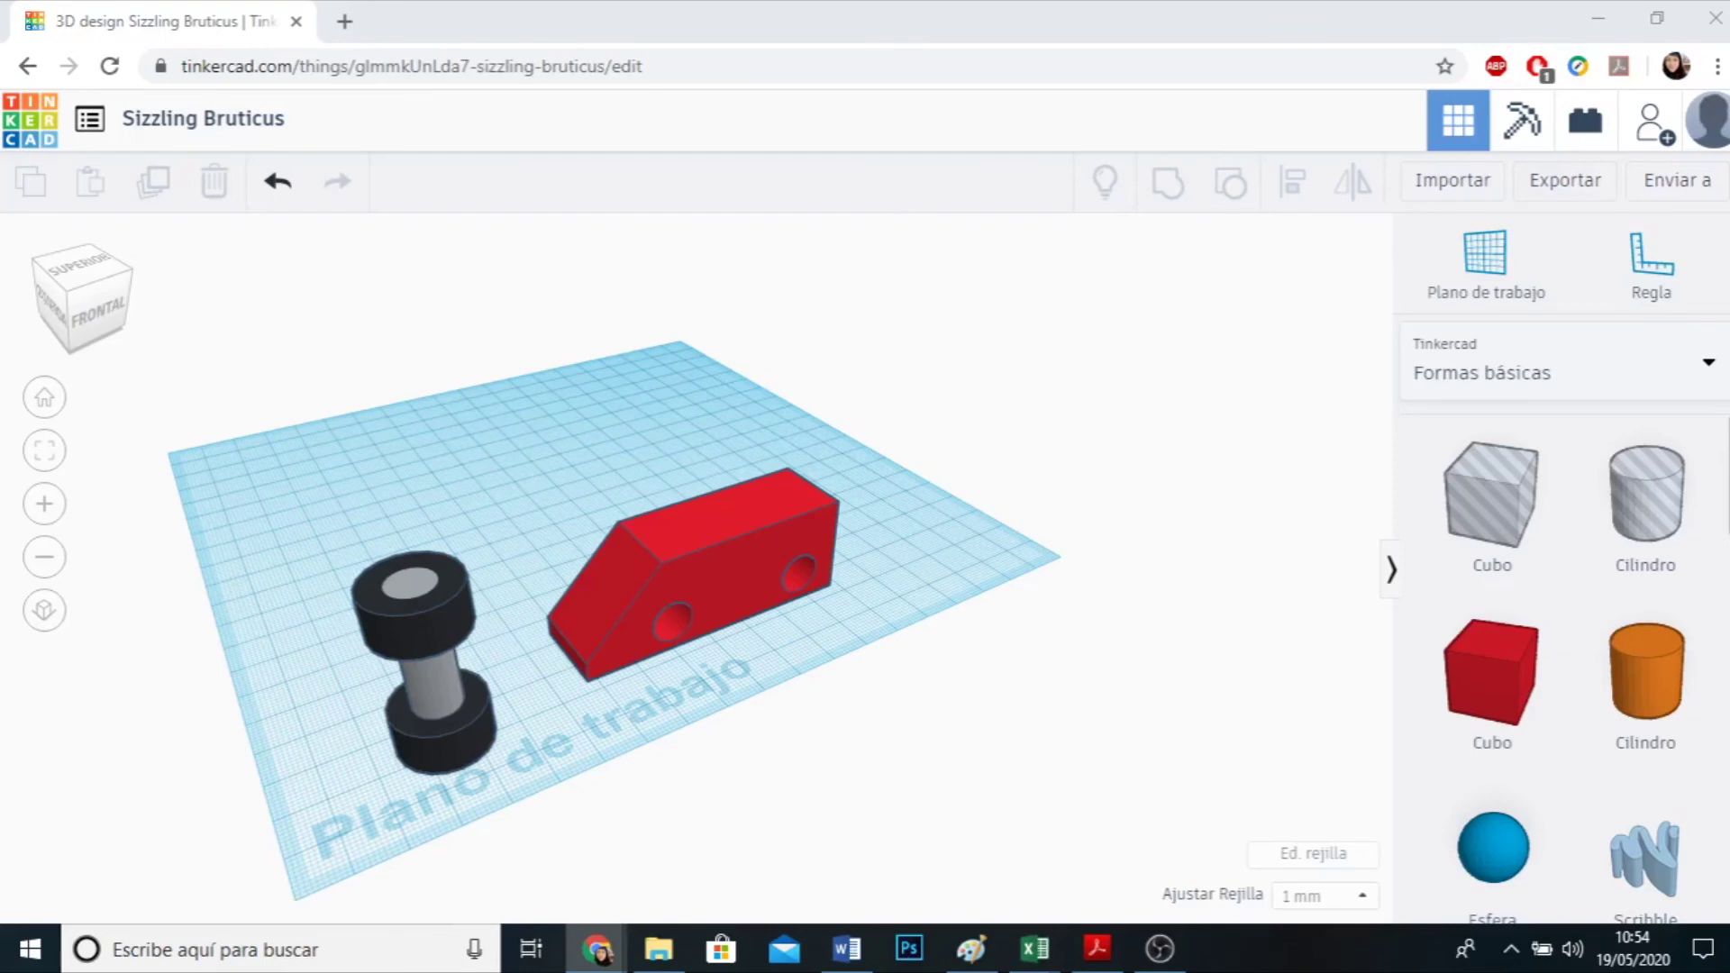
pyautogui.click(430, 608)
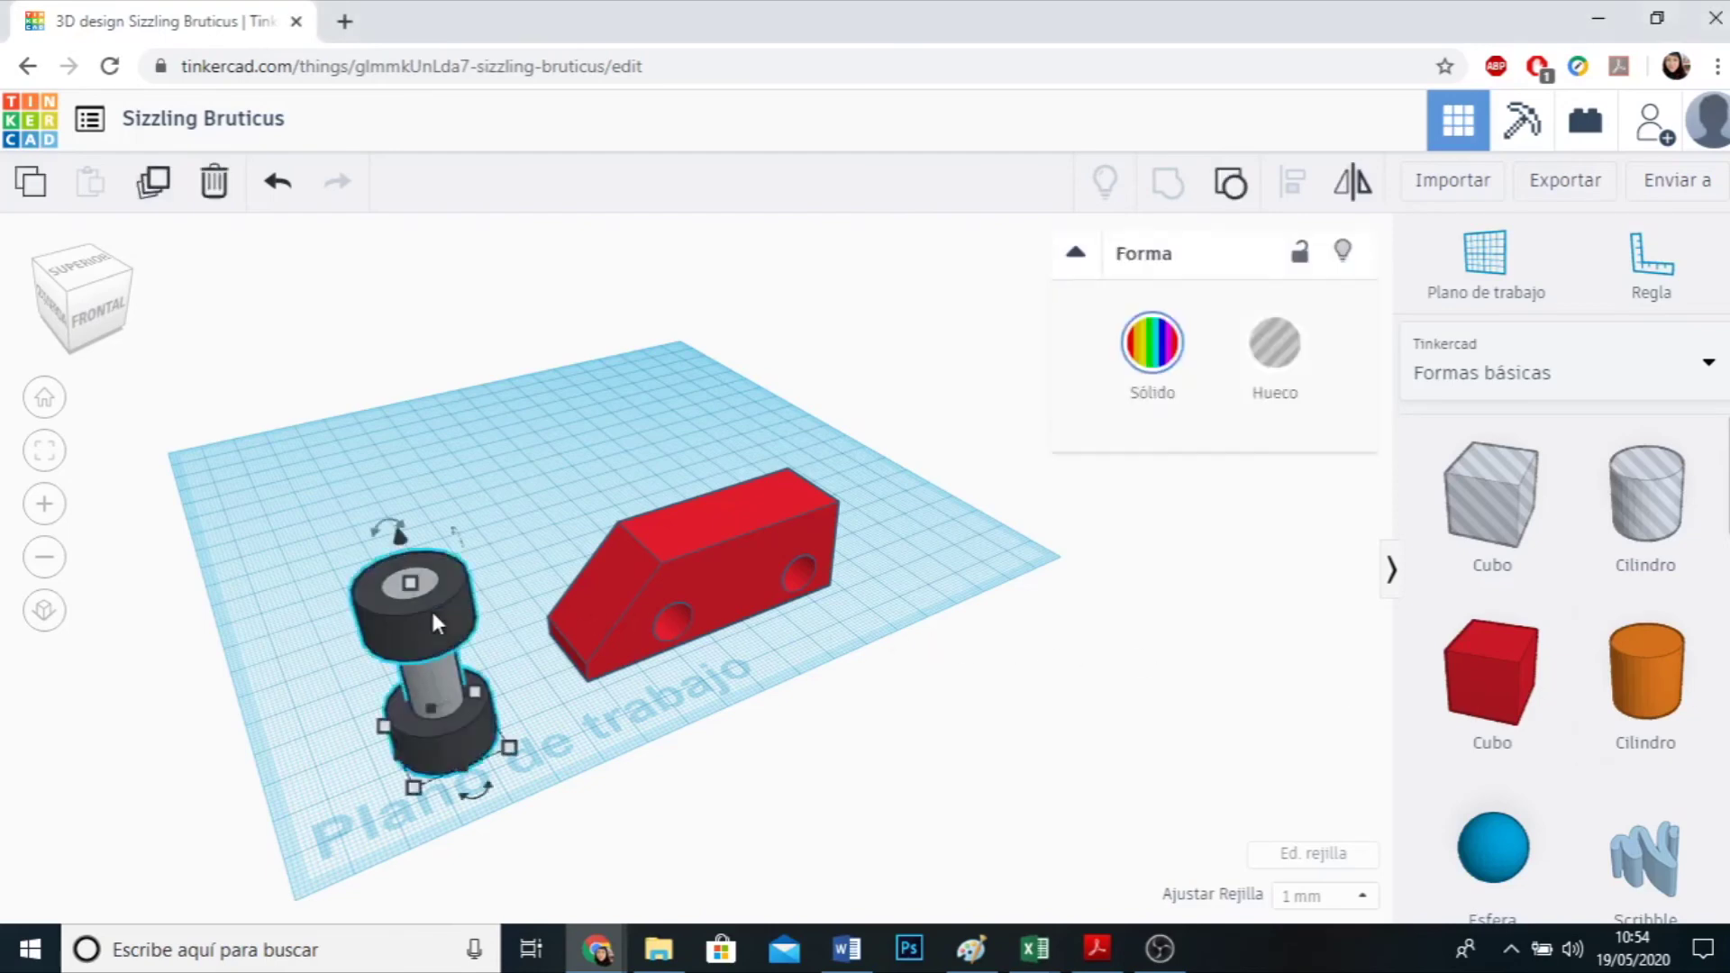
pyautogui.moveTo(572, 850); pyautogui.dragTo(977, 857, button='right')
pyautogui.moveTo(835, 556); pyautogui.dragTo(1038, 637)
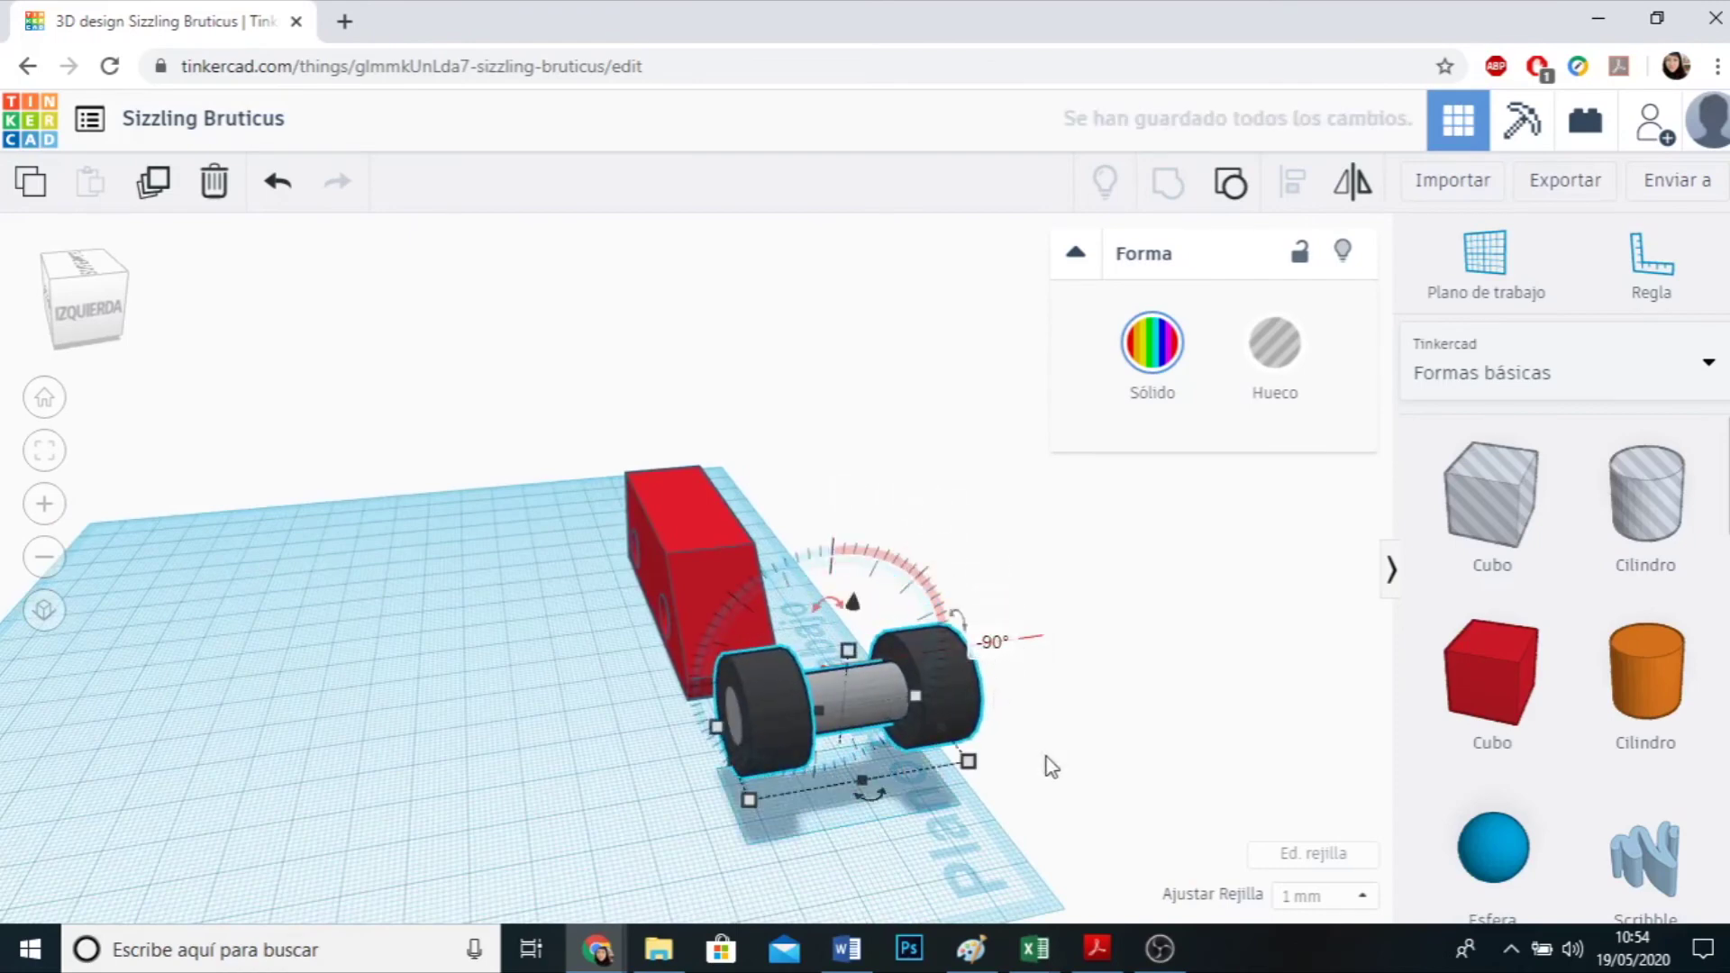
pyautogui.click(1112, 784)
# Make the red vehicle body transparent.
pyautogui.moveTo(739, 870); pyautogui.dragTo(955, 890, button='right')
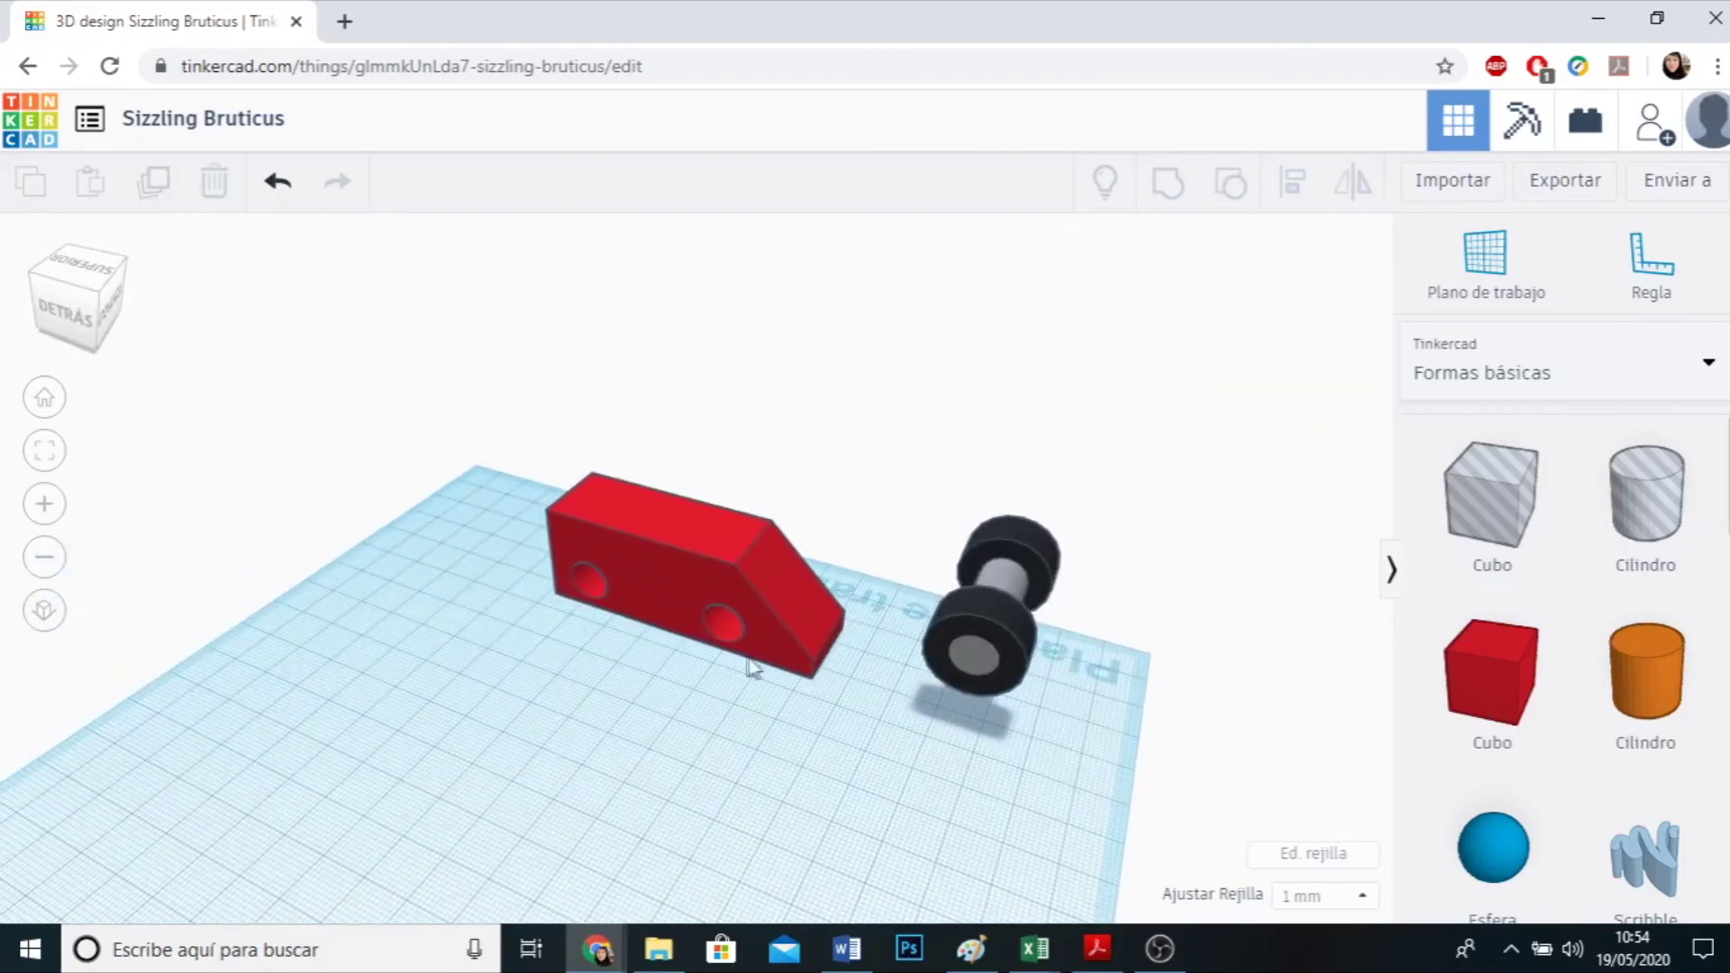
pyautogui.click(665, 592)
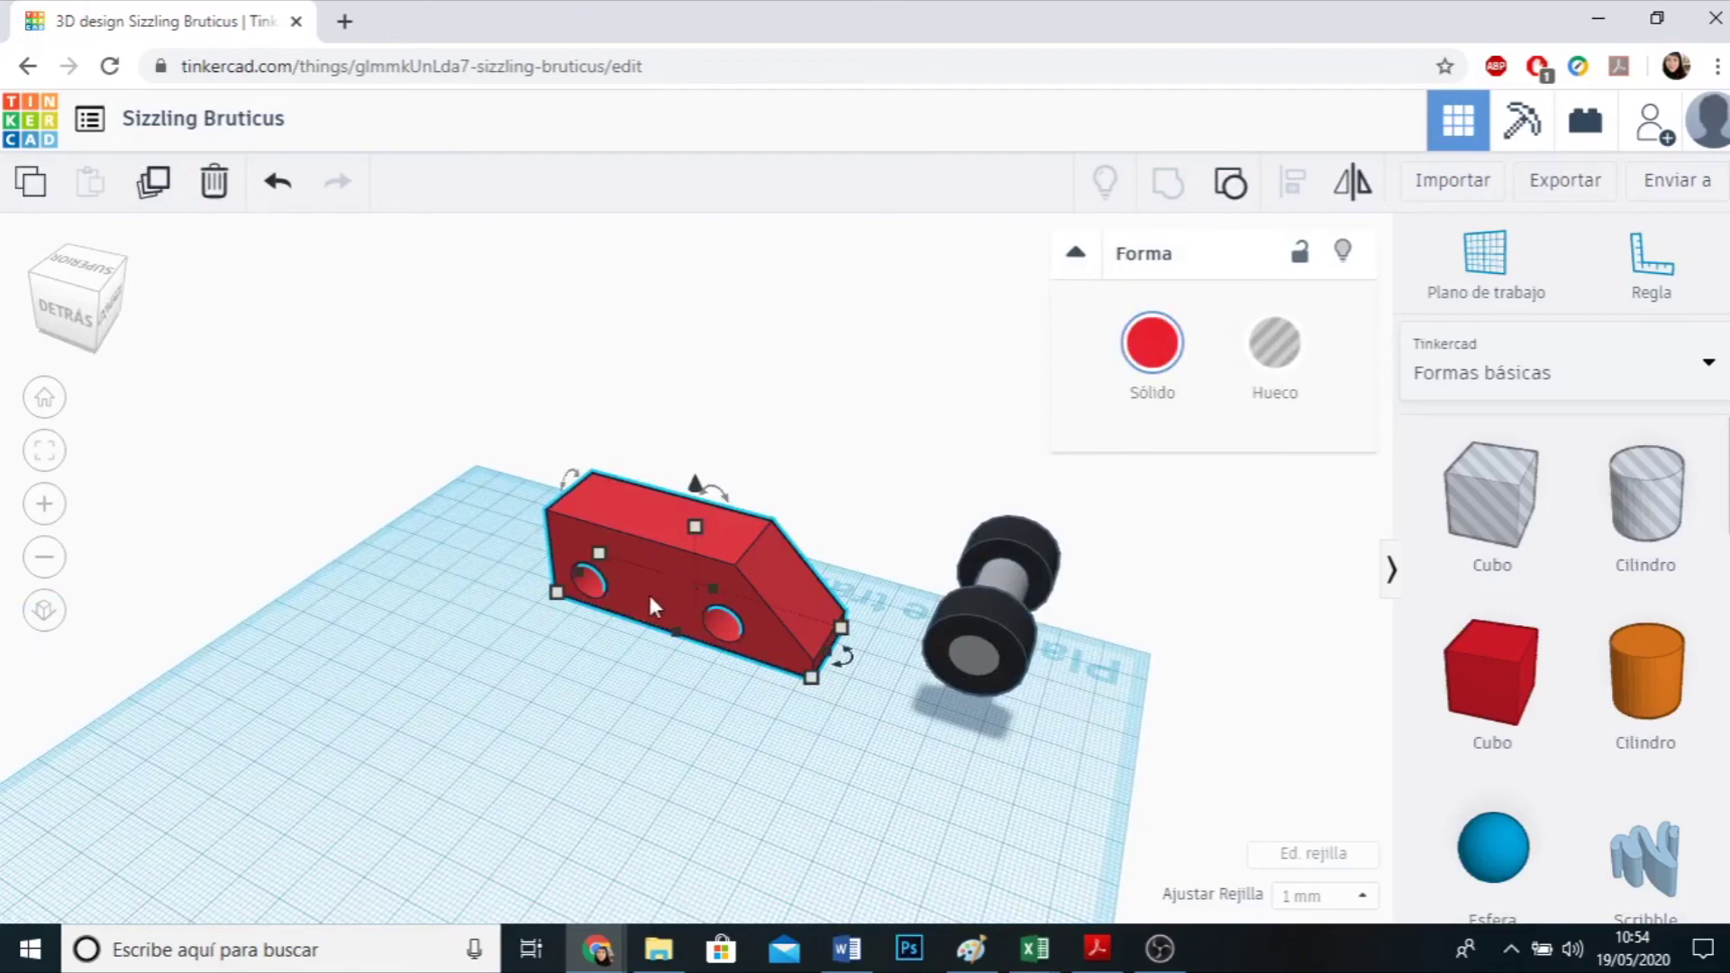
pyautogui.click(1151, 342)
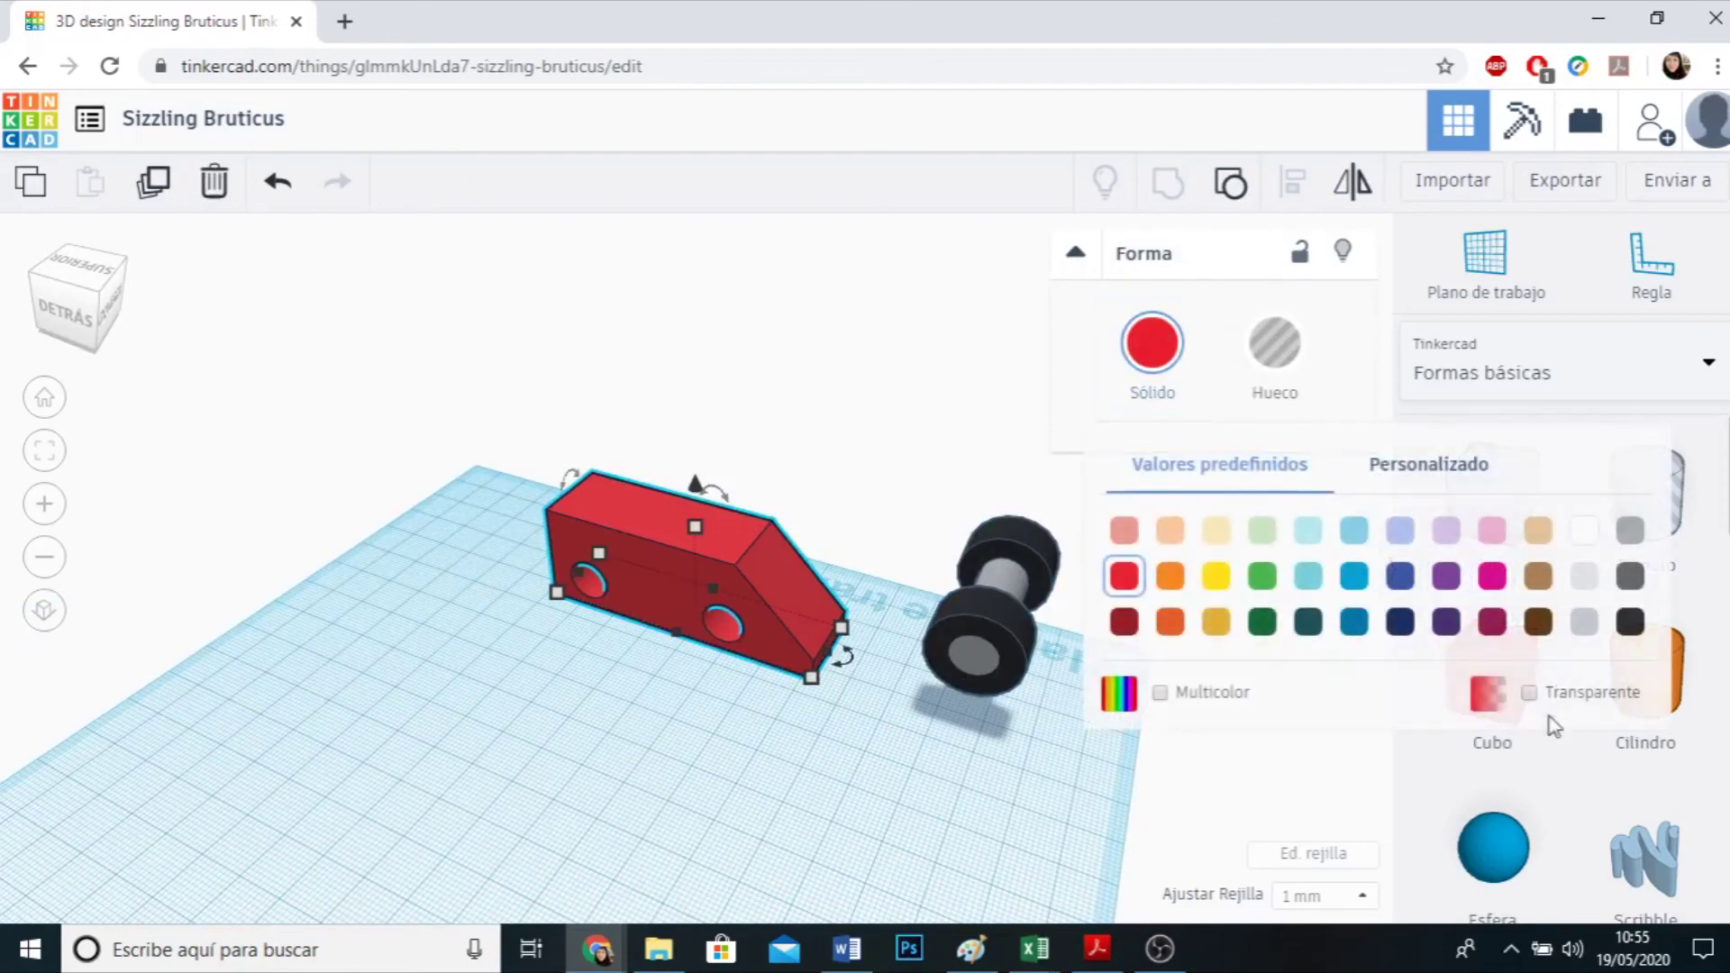
pyautogui.click(1527, 694)
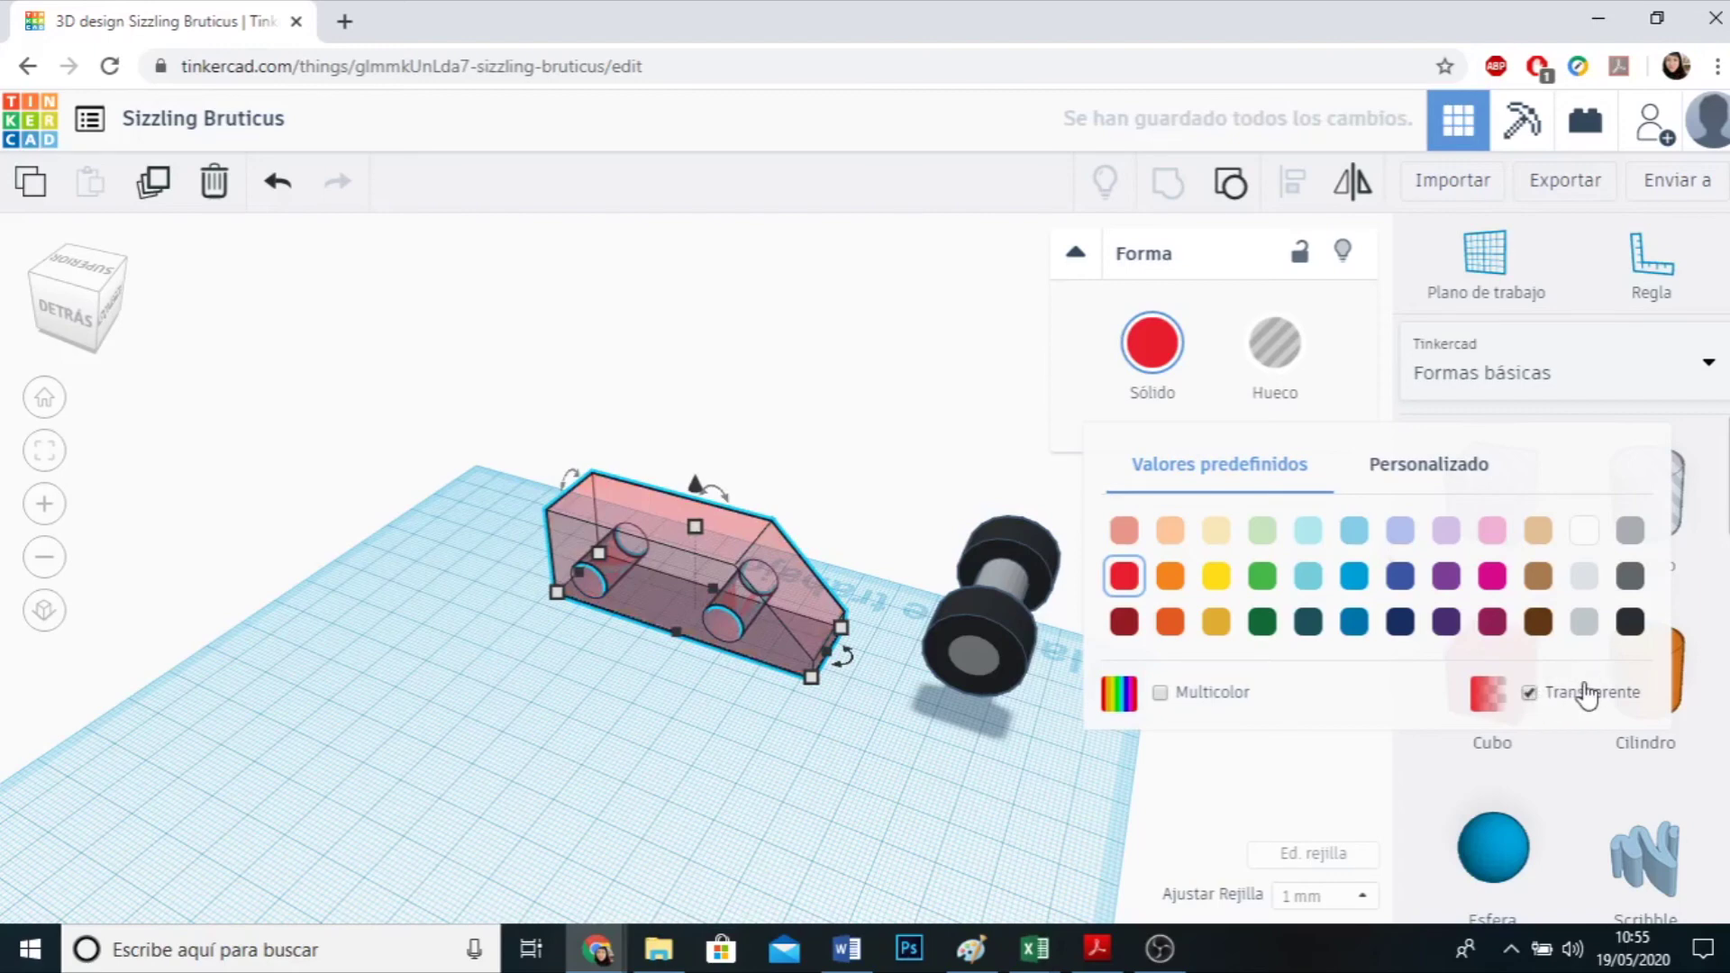
pyautogui.click(958, 820)
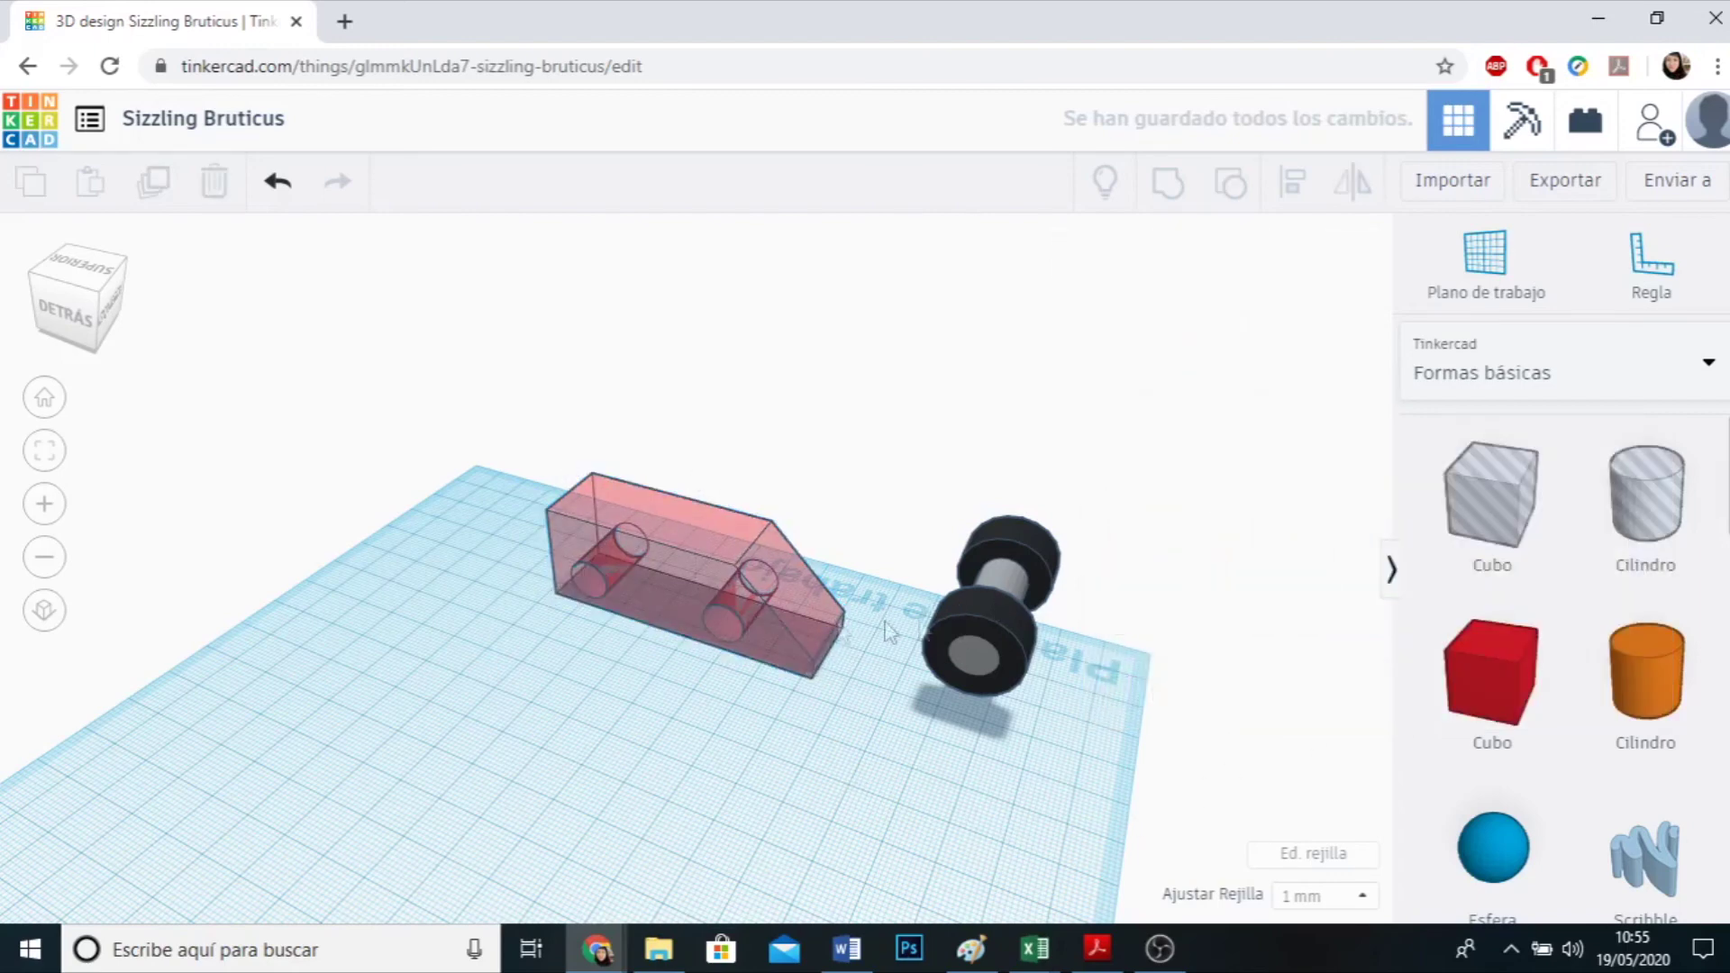
# Move the wheel set along the vehicle to the front axle hole near the sloped end.
pyautogui.click(980, 603)
pyautogui.moveTo(1014, 588); pyautogui.dragTo(1017, 596)
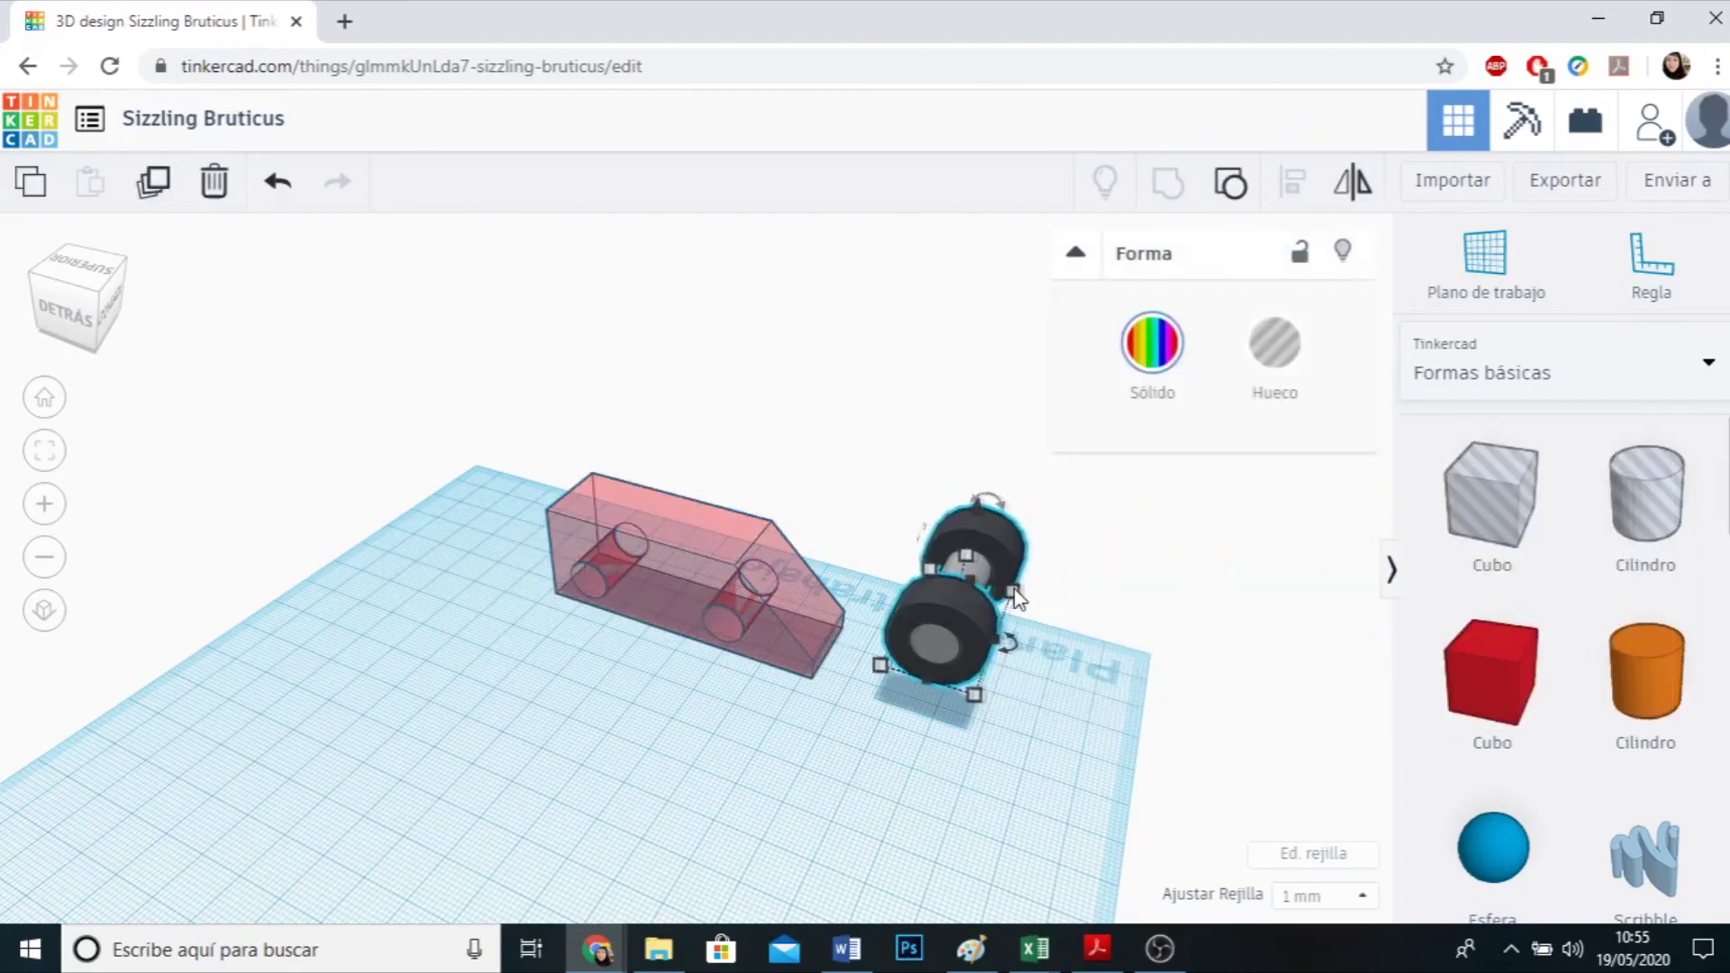
pyautogui.press('Left')
pyautogui.press('Left')
pyautogui.press('Left')
pyautogui.press('Left')
pyautogui.press('Left')
pyautogui.press('Left')
pyautogui.press('Left')
pyautogui.press('Left')
pyautogui.press('Left')
pyautogui.press('Left')
pyautogui.press('Left')
pyautogui.press('Left')
pyautogui.press('Left')
pyautogui.press('Left')
pyautogui.press('Left')
pyautogui.press('Left')
pyautogui.press('Left')
pyautogui.press('Left')
pyautogui.press('Left')
pyautogui.press('Left')
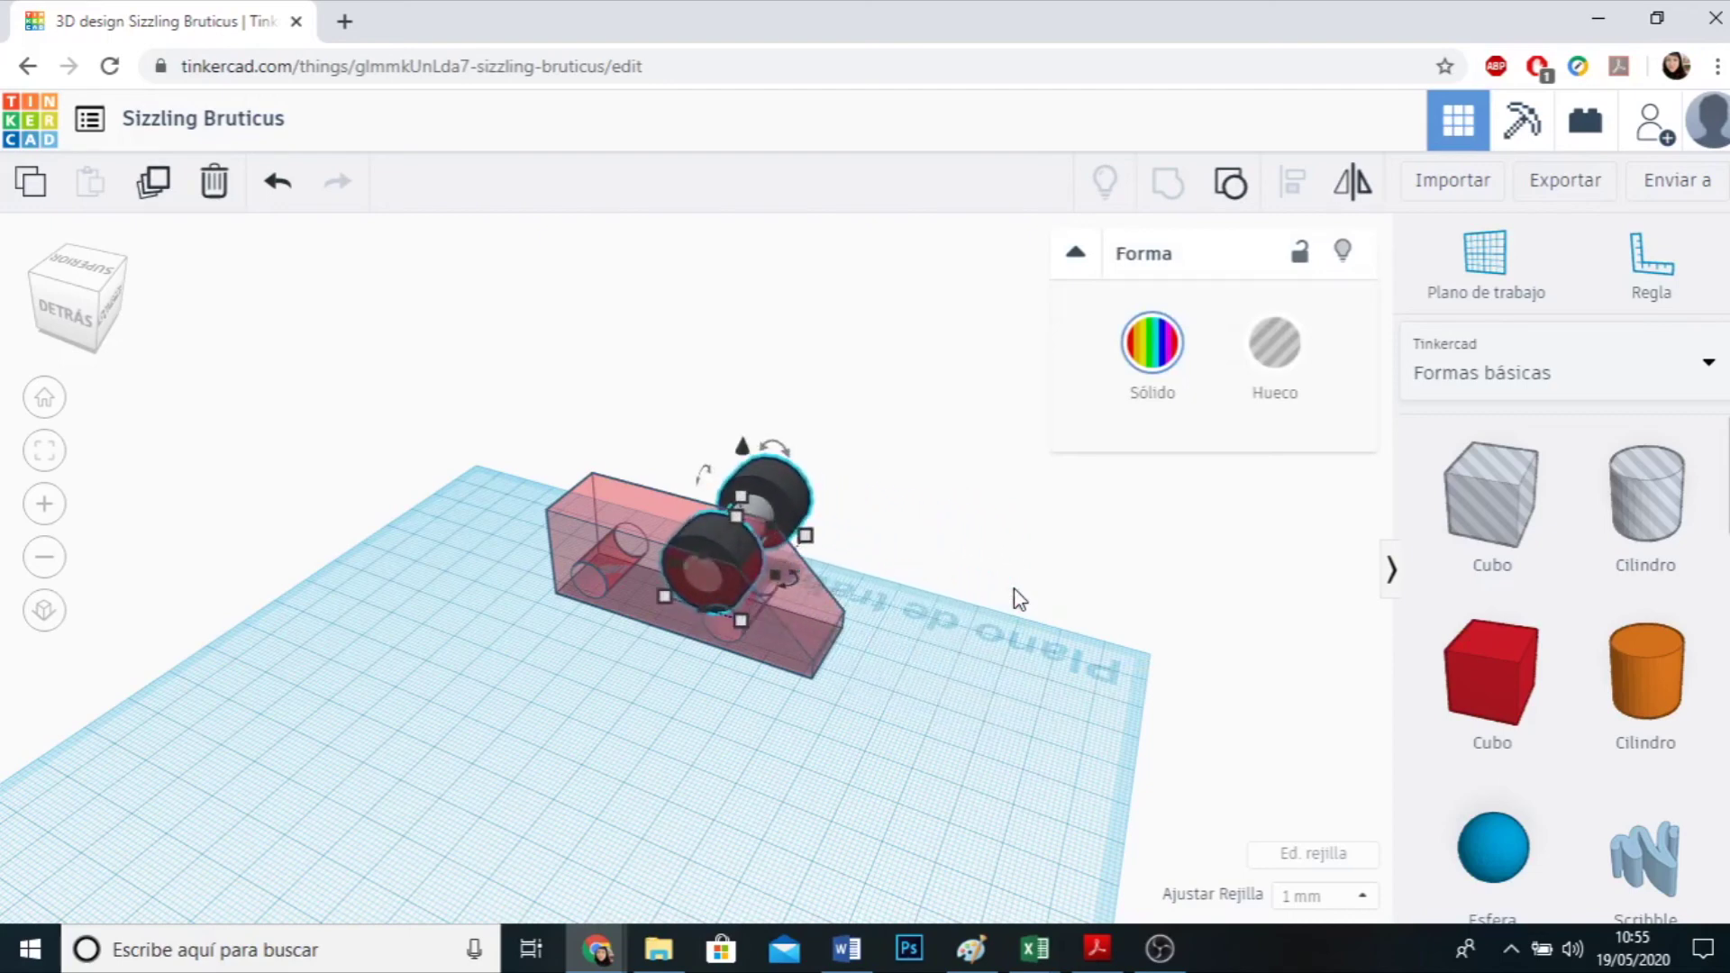
# Line up the axle with the body's front hole, setting the wheel set 3 mm below the workplane.
pyautogui.moveTo(744, 448); pyautogui.dragTo(777, 545)
pyautogui.moveTo(912, 749); pyautogui.dragTo(1015, 672, button='right')
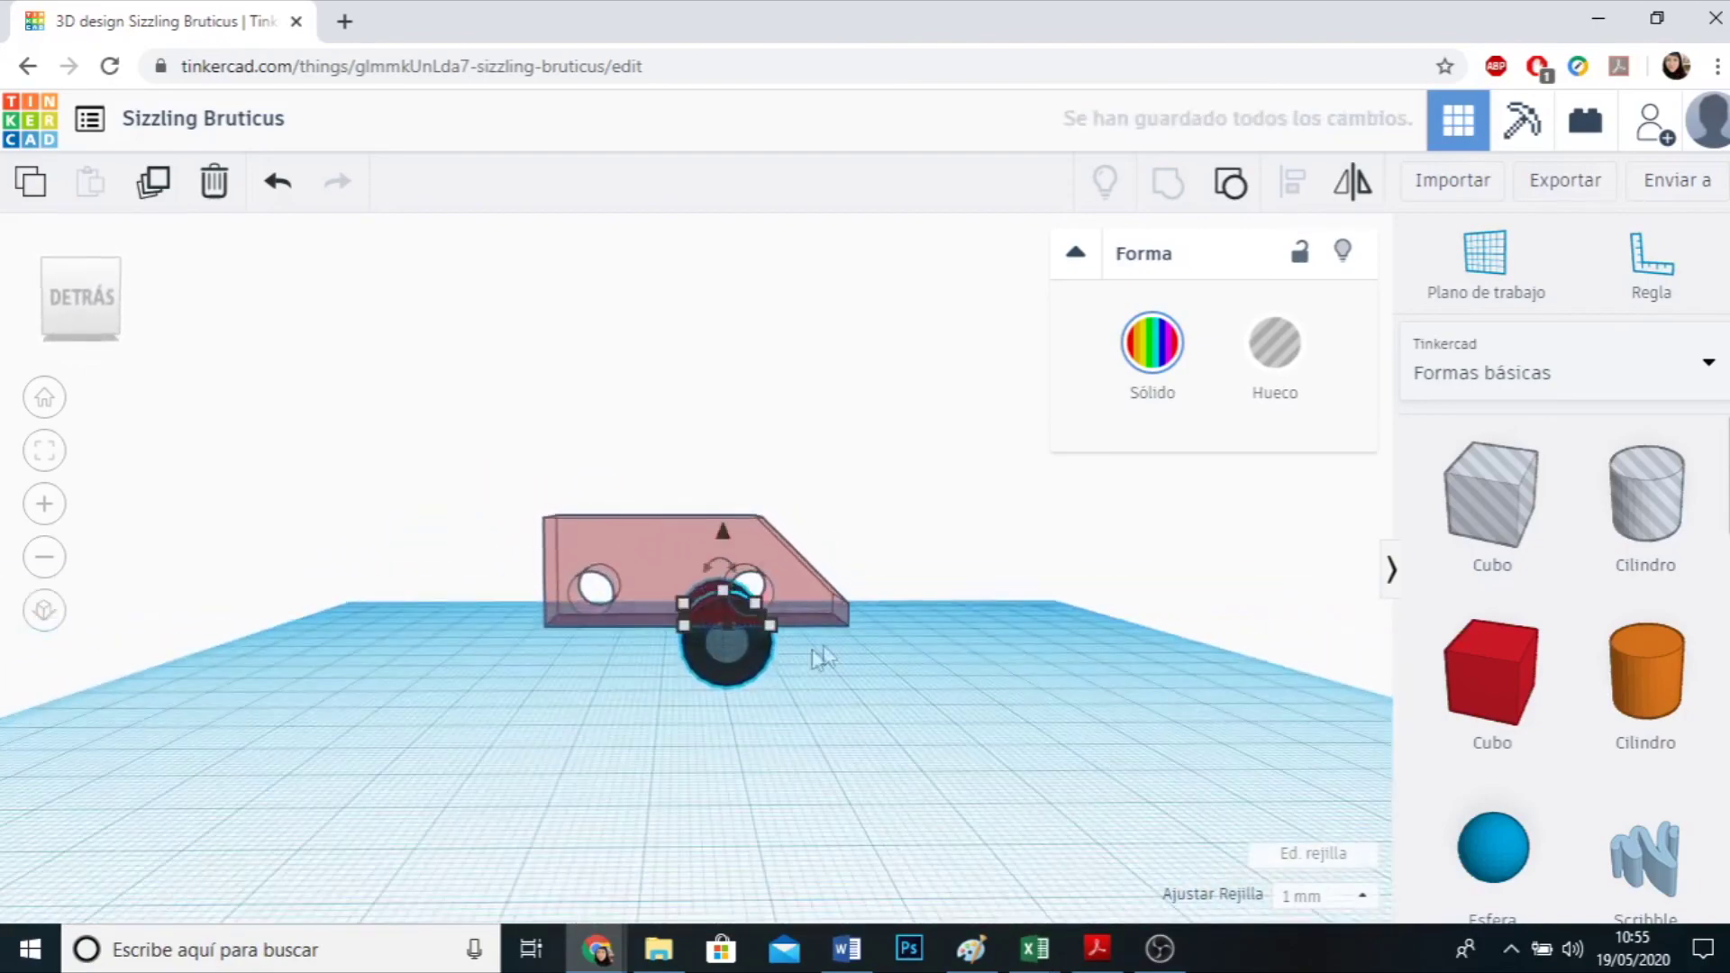
pyautogui.moveTo(721, 528); pyautogui.dragTo(722, 498)
pyautogui.press('Right')
pyautogui.press('Right')
pyautogui.press('Right')
pyautogui.press('Right')
pyautogui.press('Right')
pyautogui.press('Right')
pyautogui.press('Left')
pyautogui.press('Left')
pyautogui.press('Left')
pyautogui.press('Right')
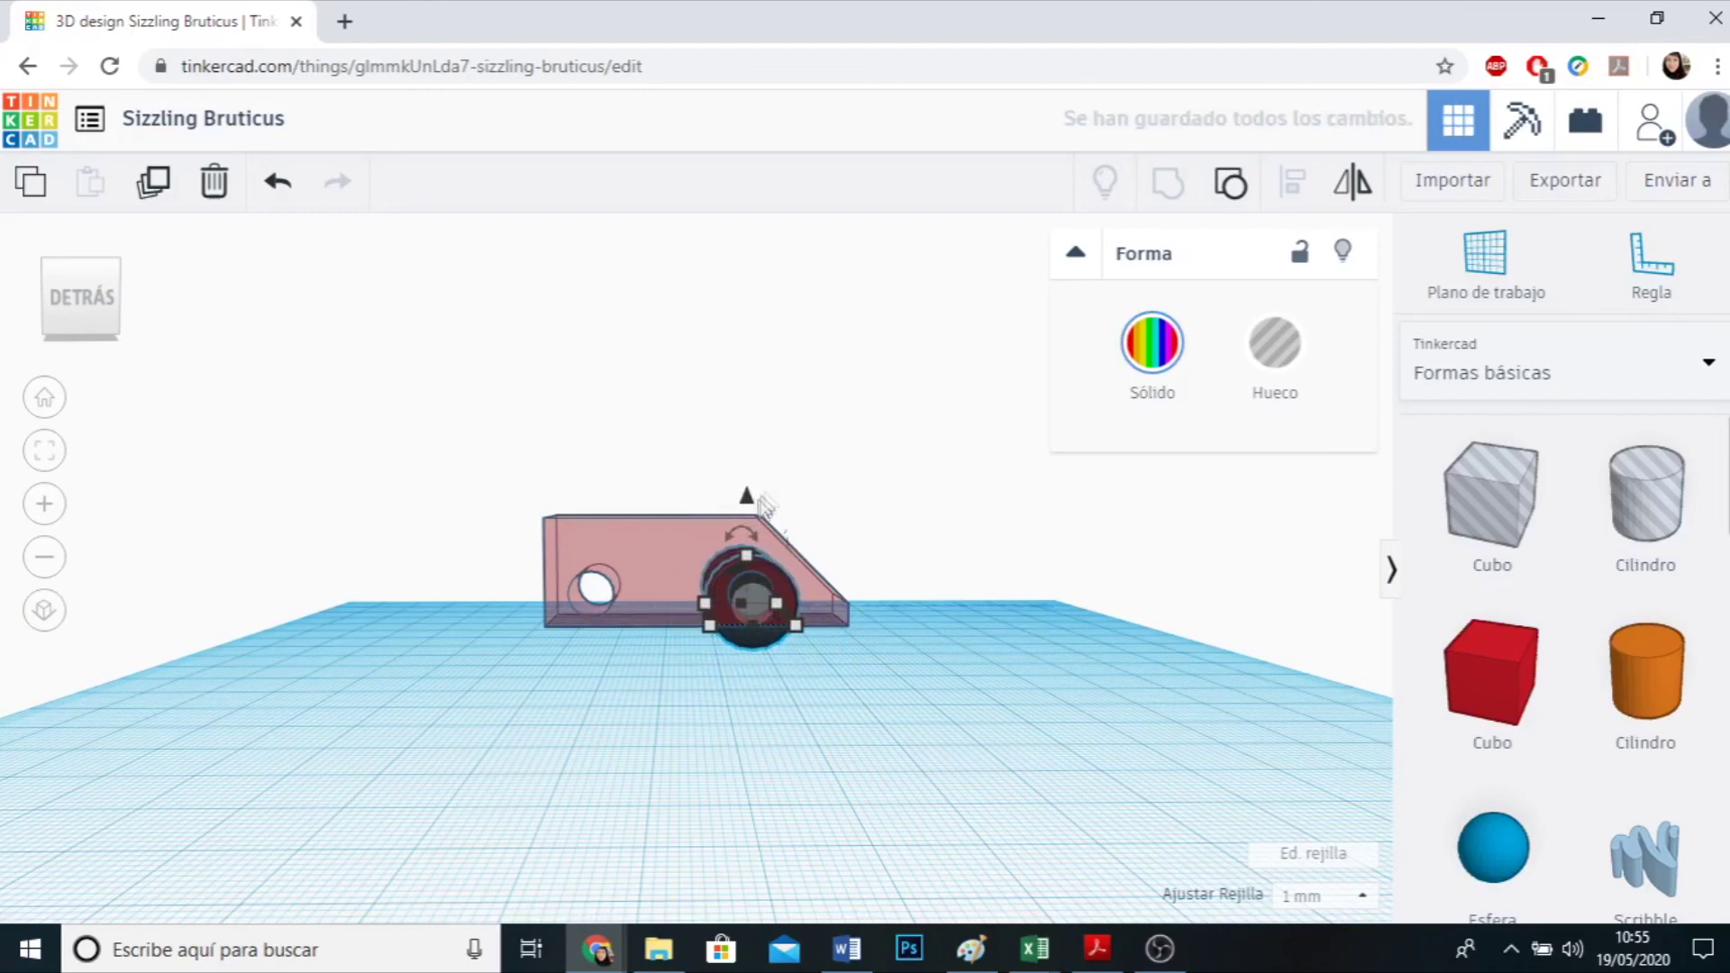
pyautogui.moveTo(746, 505); pyautogui.dragTo(747, 496)
pyautogui.scroll(4, 822, 685)
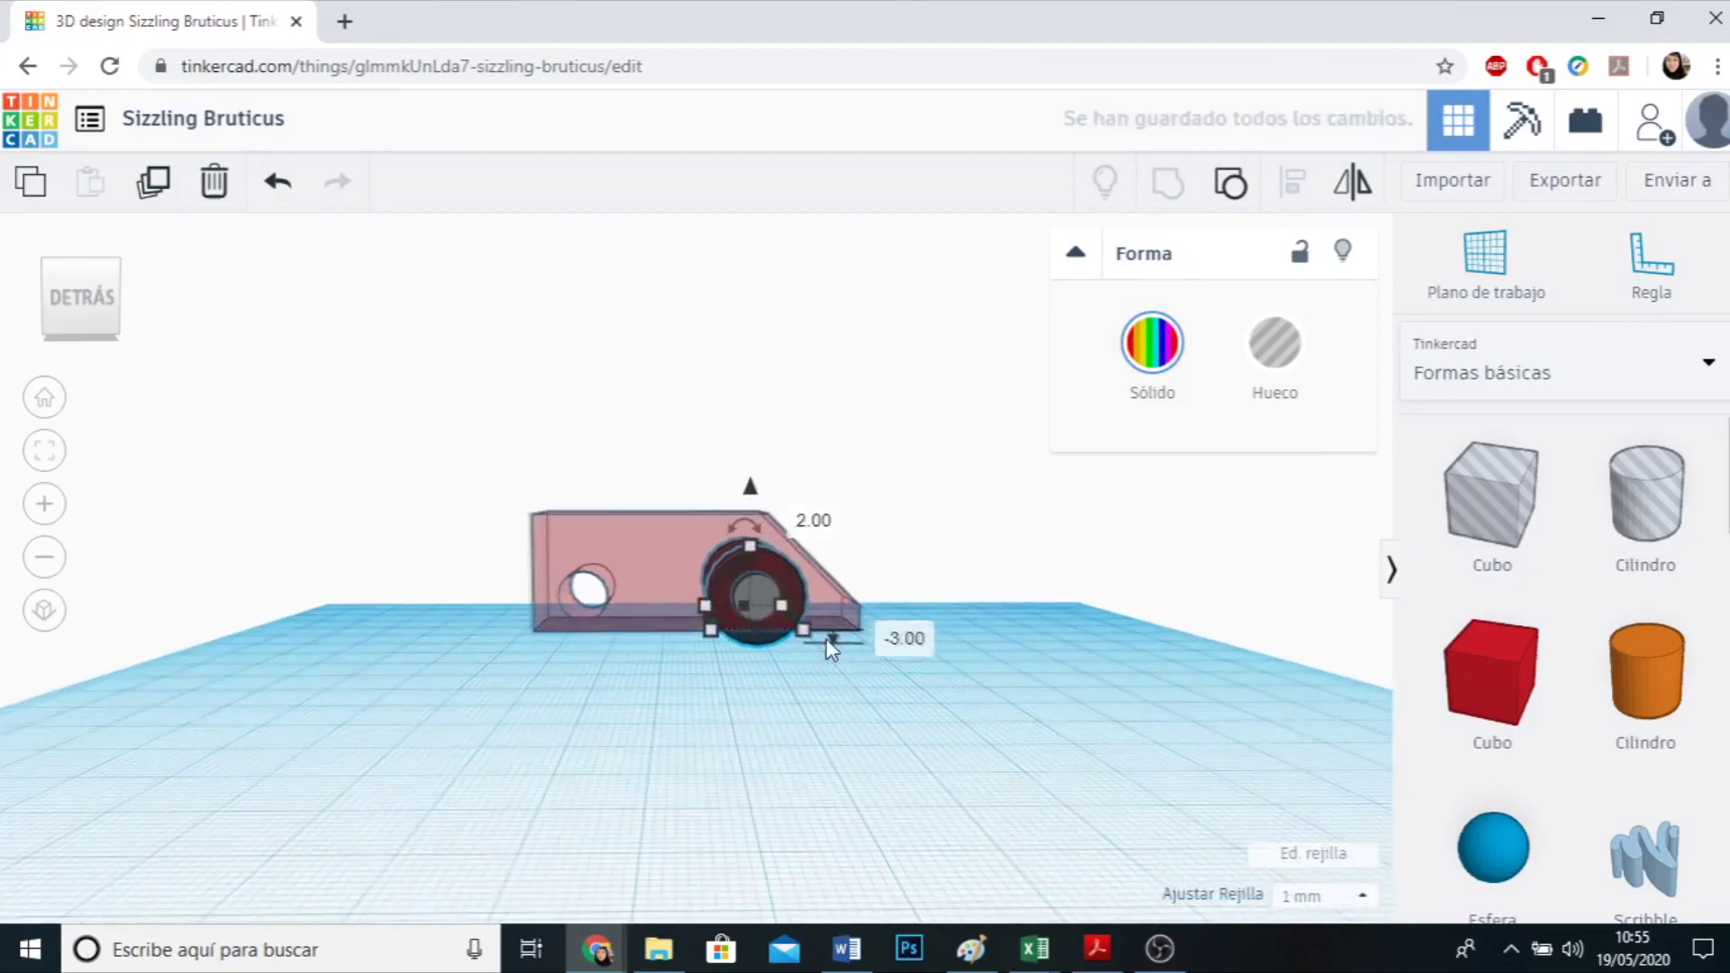
pyautogui.scroll(2, 829, 759)
pyautogui.moveTo(847, 751); pyautogui.dragTo(853, 747)
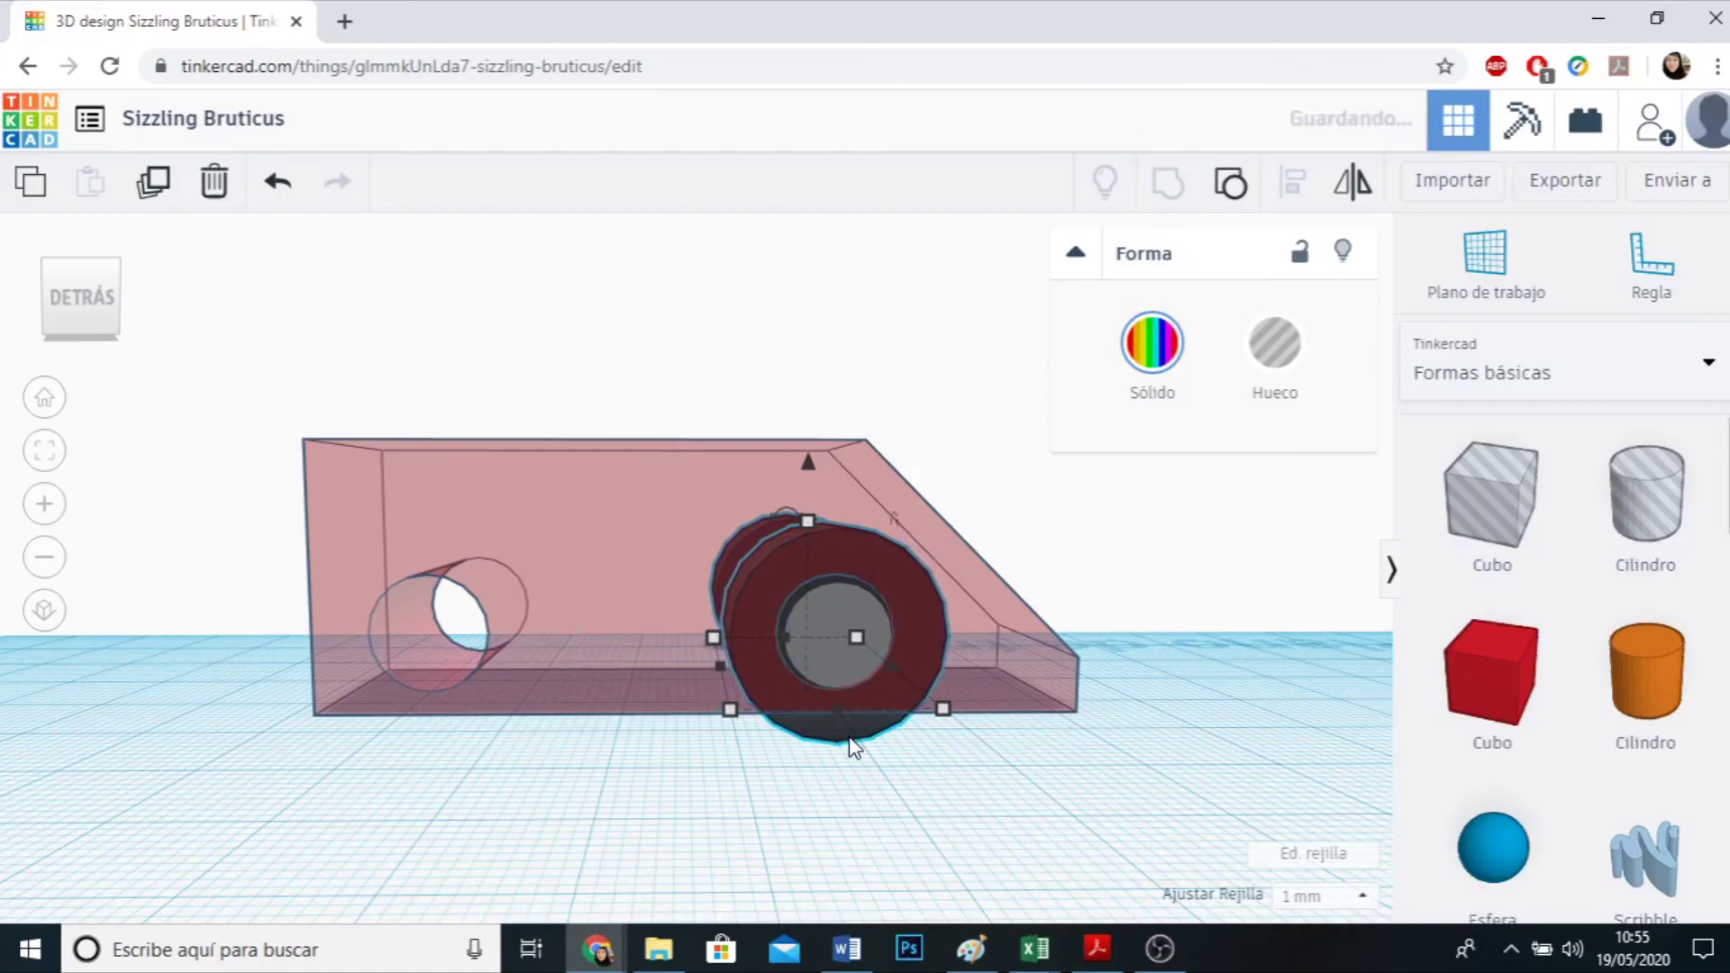
pyautogui.moveTo(809, 464); pyautogui.dragTo(809, 462)
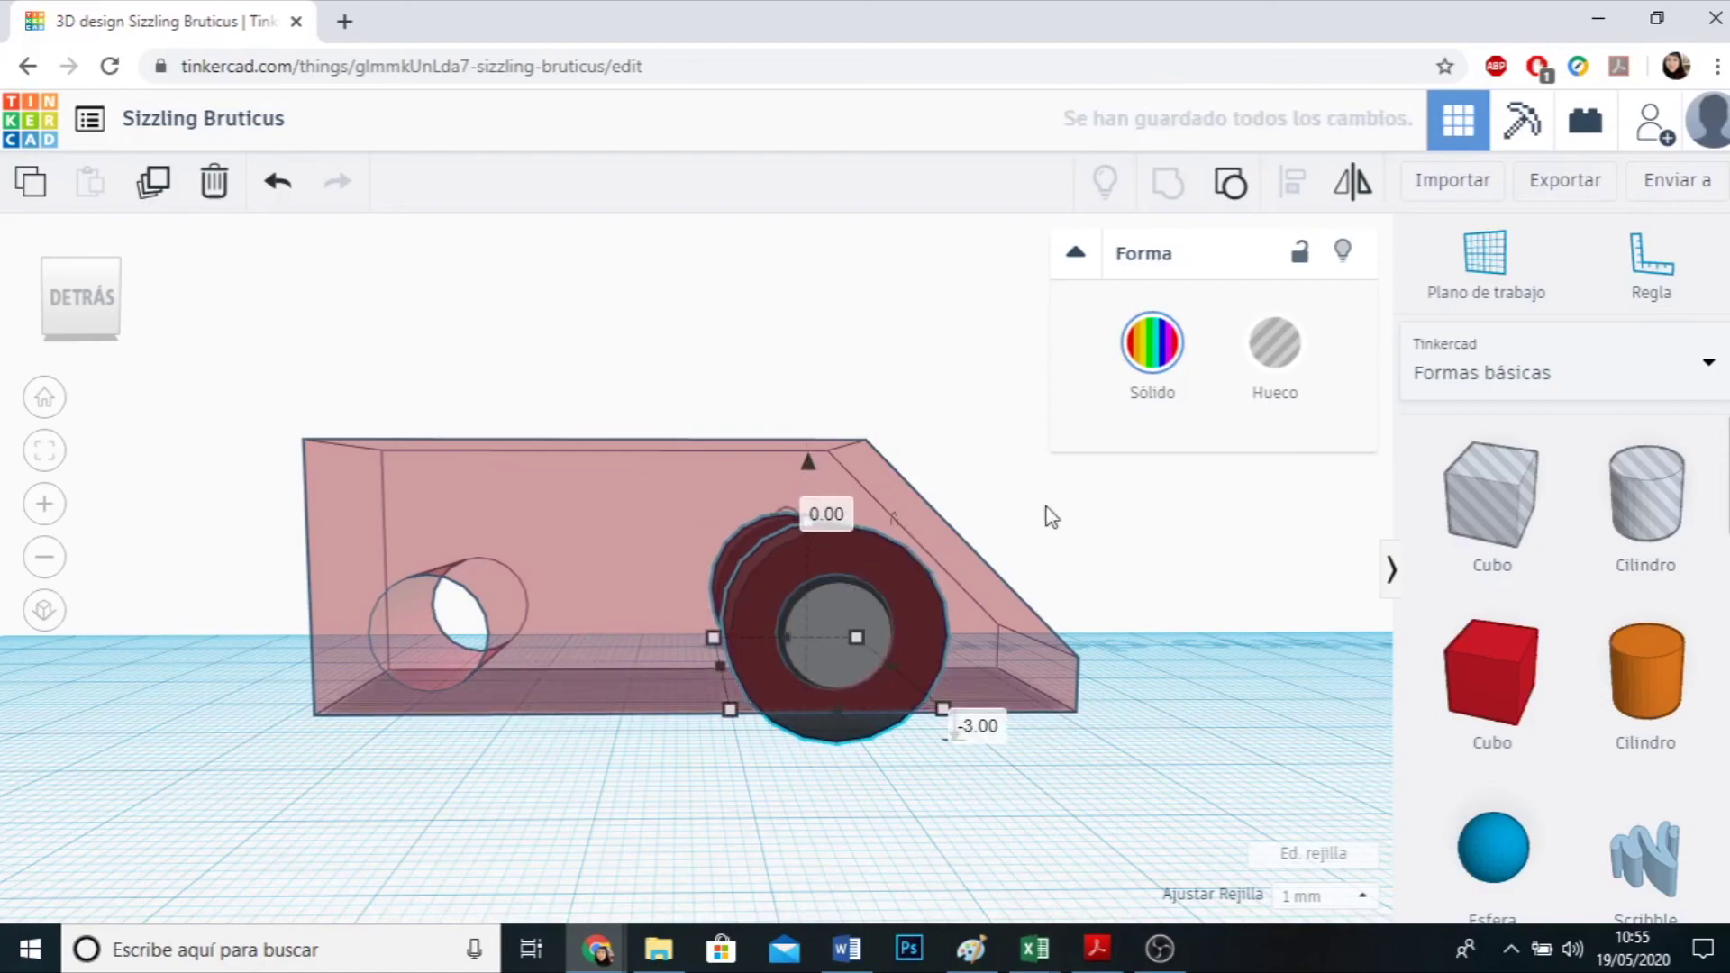
# Shift the wheel set sideways through the body until one wheel sits on each side of it.
pyautogui.click(1051, 516)
pyautogui.moveTo(919, 528); pyautogui.dragTo(852, 565, button='right')
pyautogui.click(851, 564)
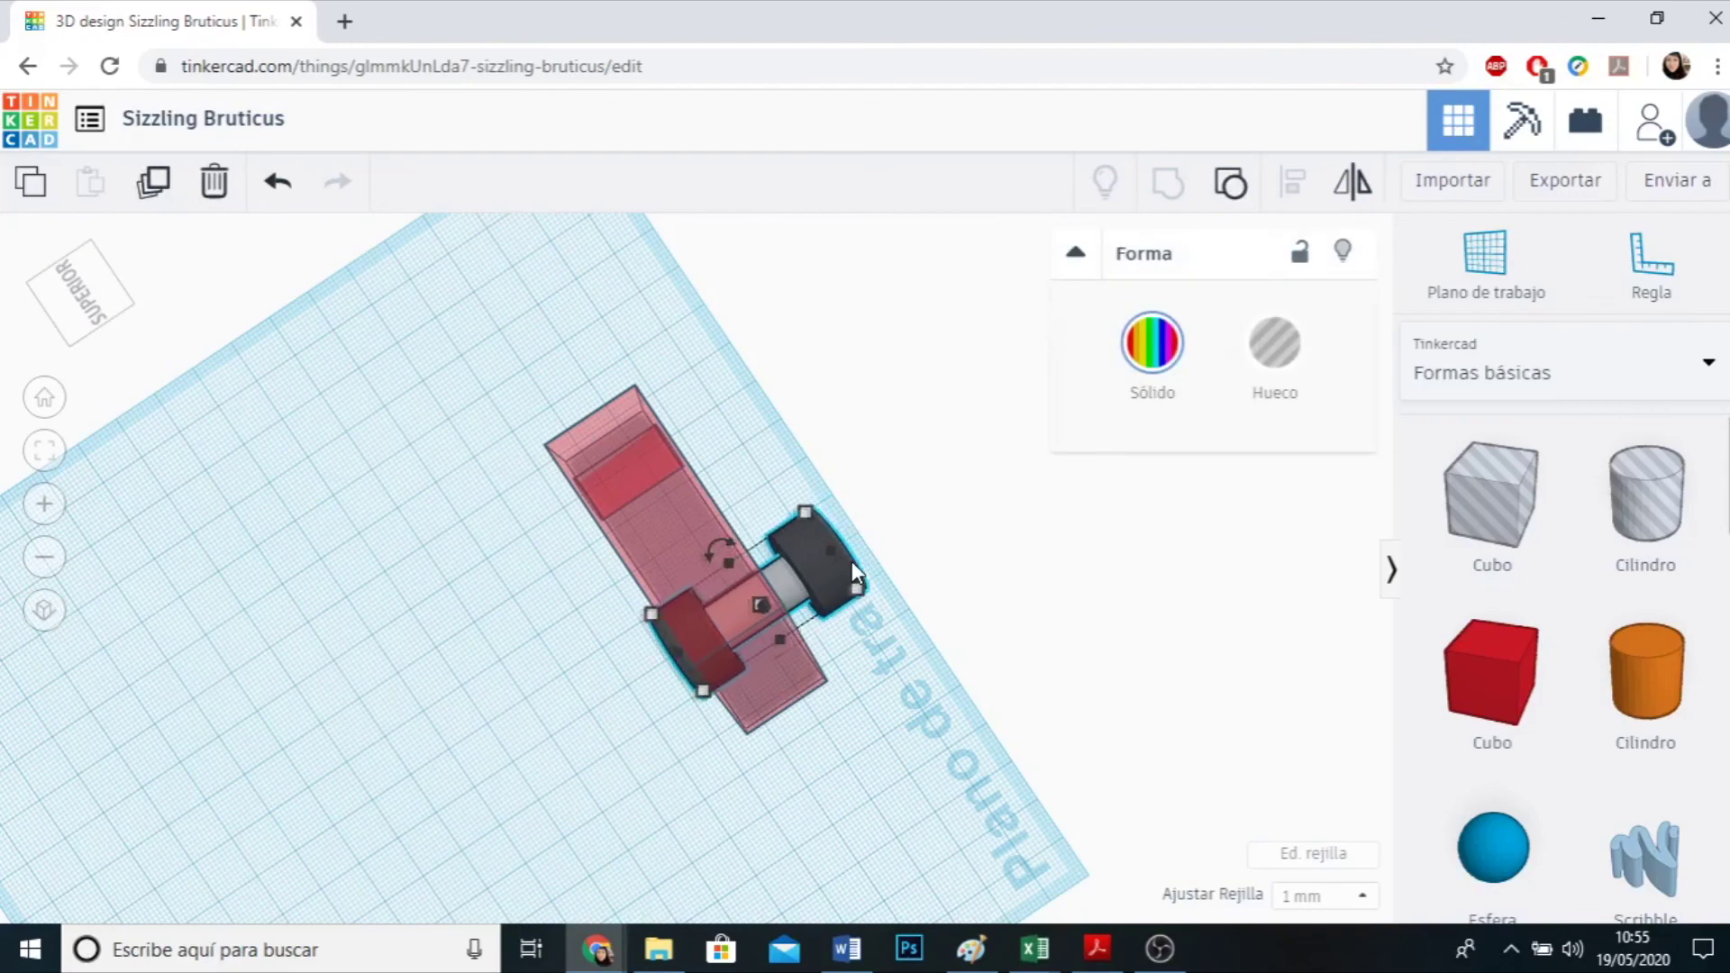
pyautogui.press('Left')
pyautogui.press('Left')
pyautogui.press('Left')
pyautogui.press('Left')
pyautogui.press('Left')
pyautogui.press('Left')
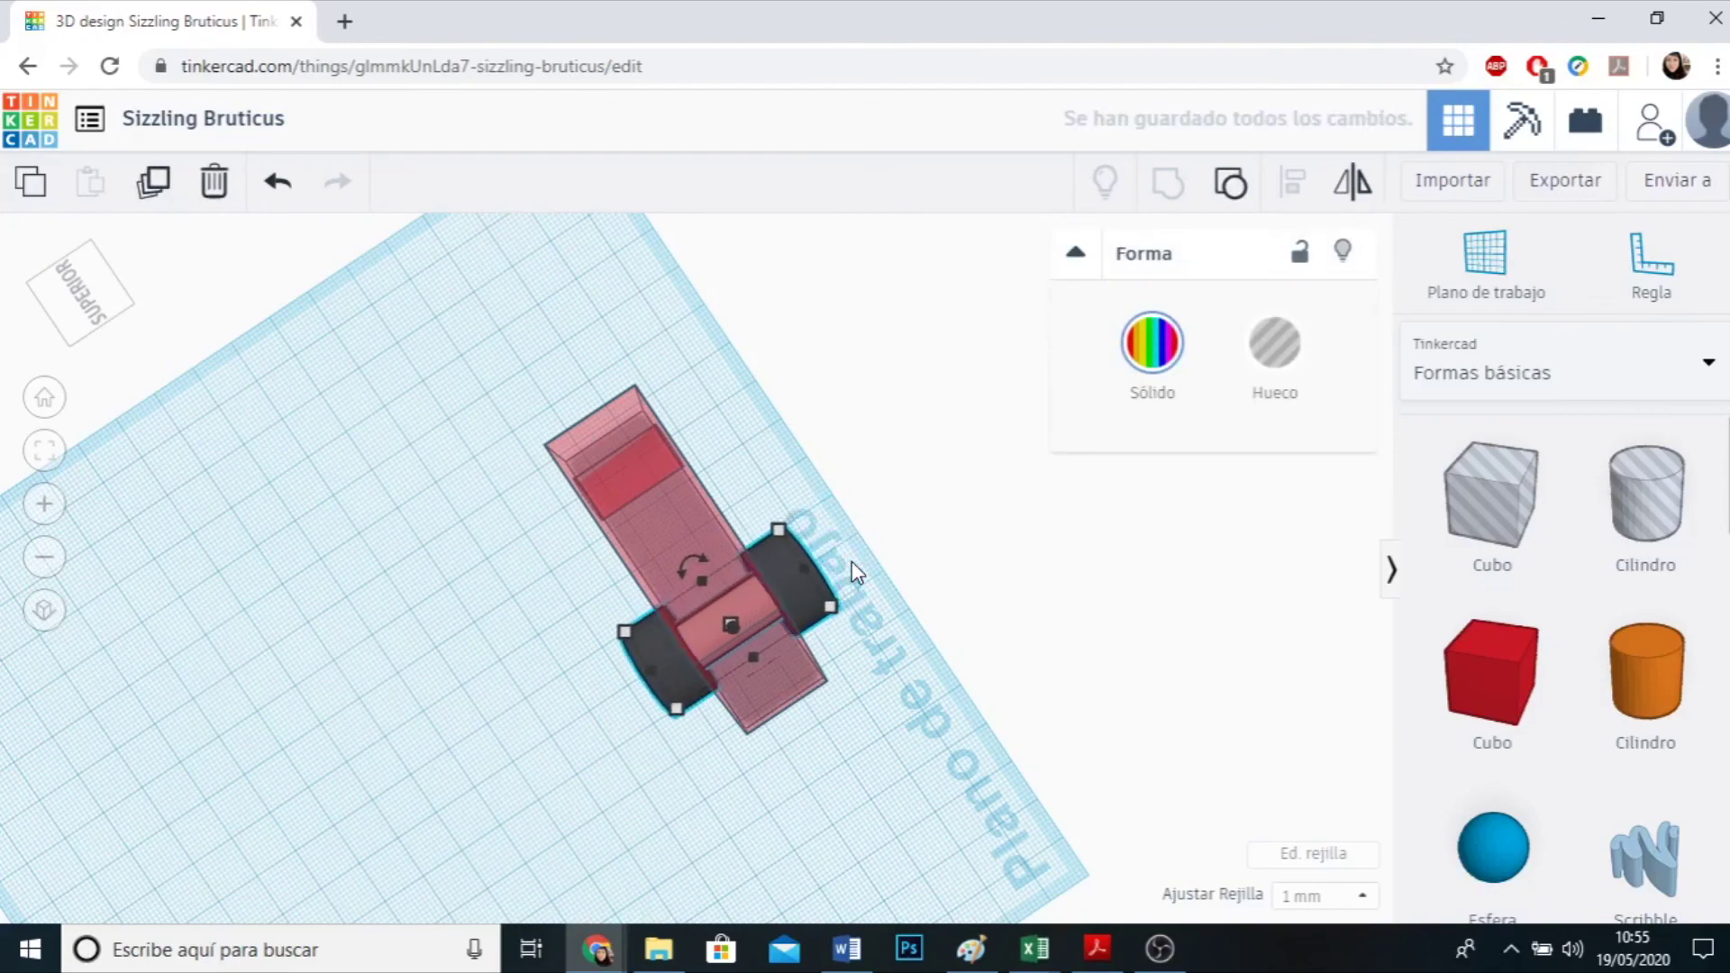
pyautogui.click(846, 818)
# Duplicate the front wheel set and move the copy along the body to the rear axle hole.
pyautogui.moveTo(846, 818); pyautogui.dragTo(239, 634, button='right')
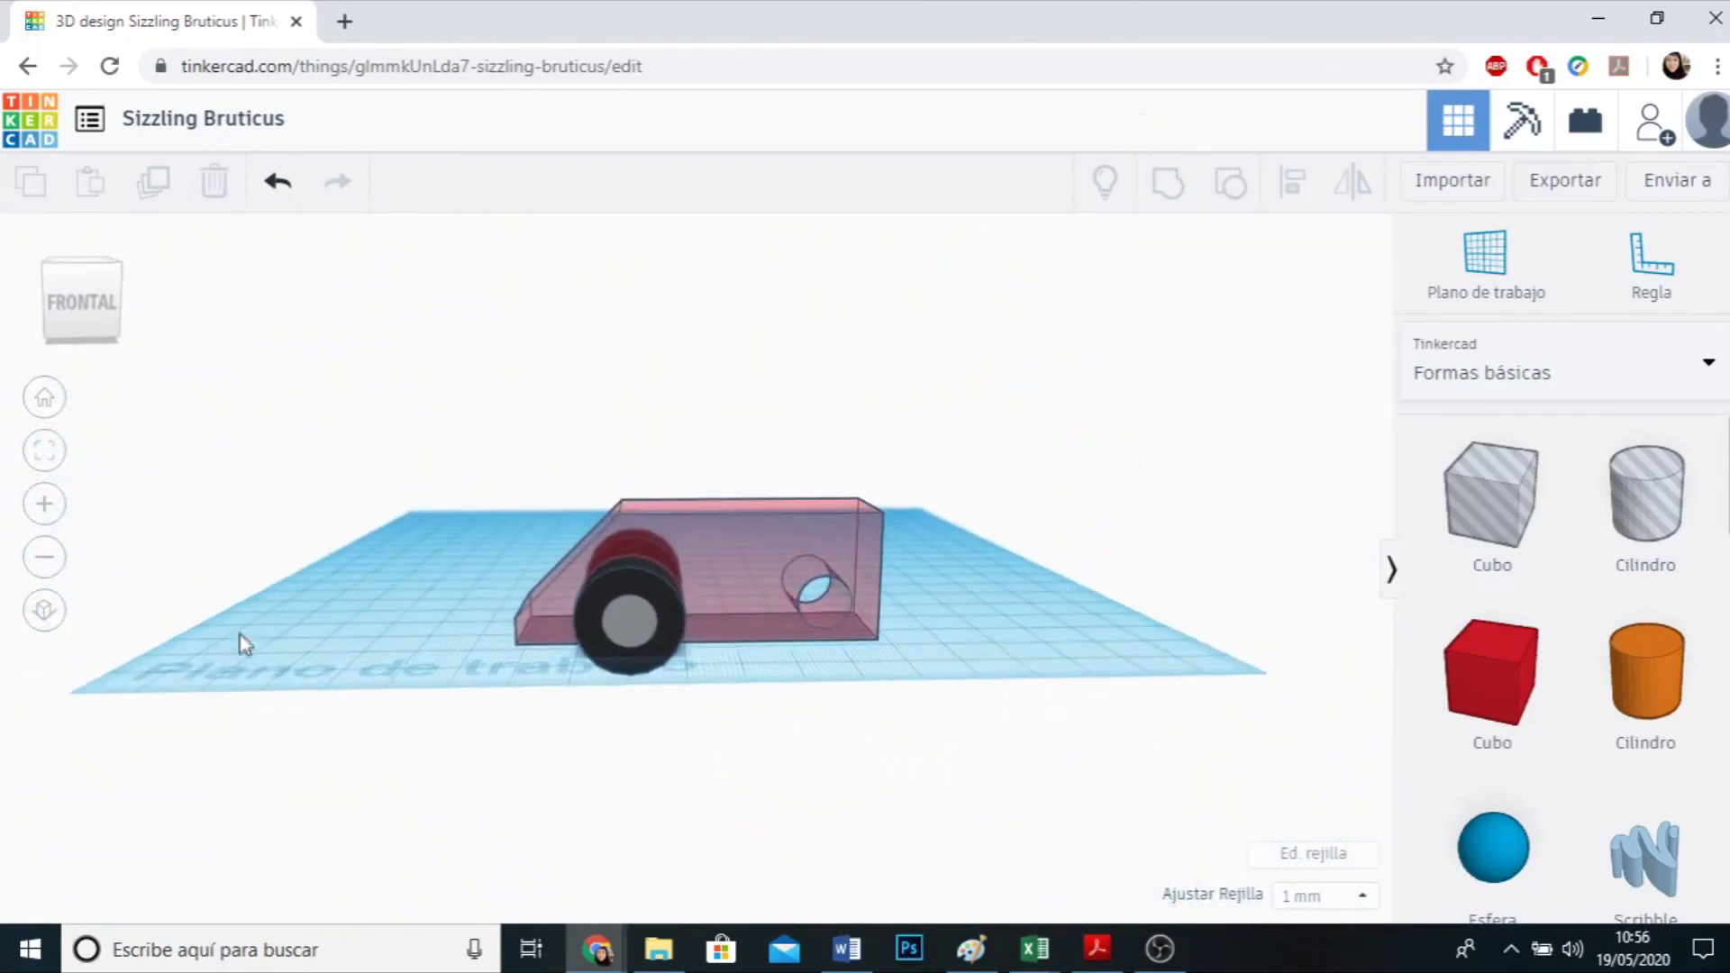
pyautogui.click(634, 597)
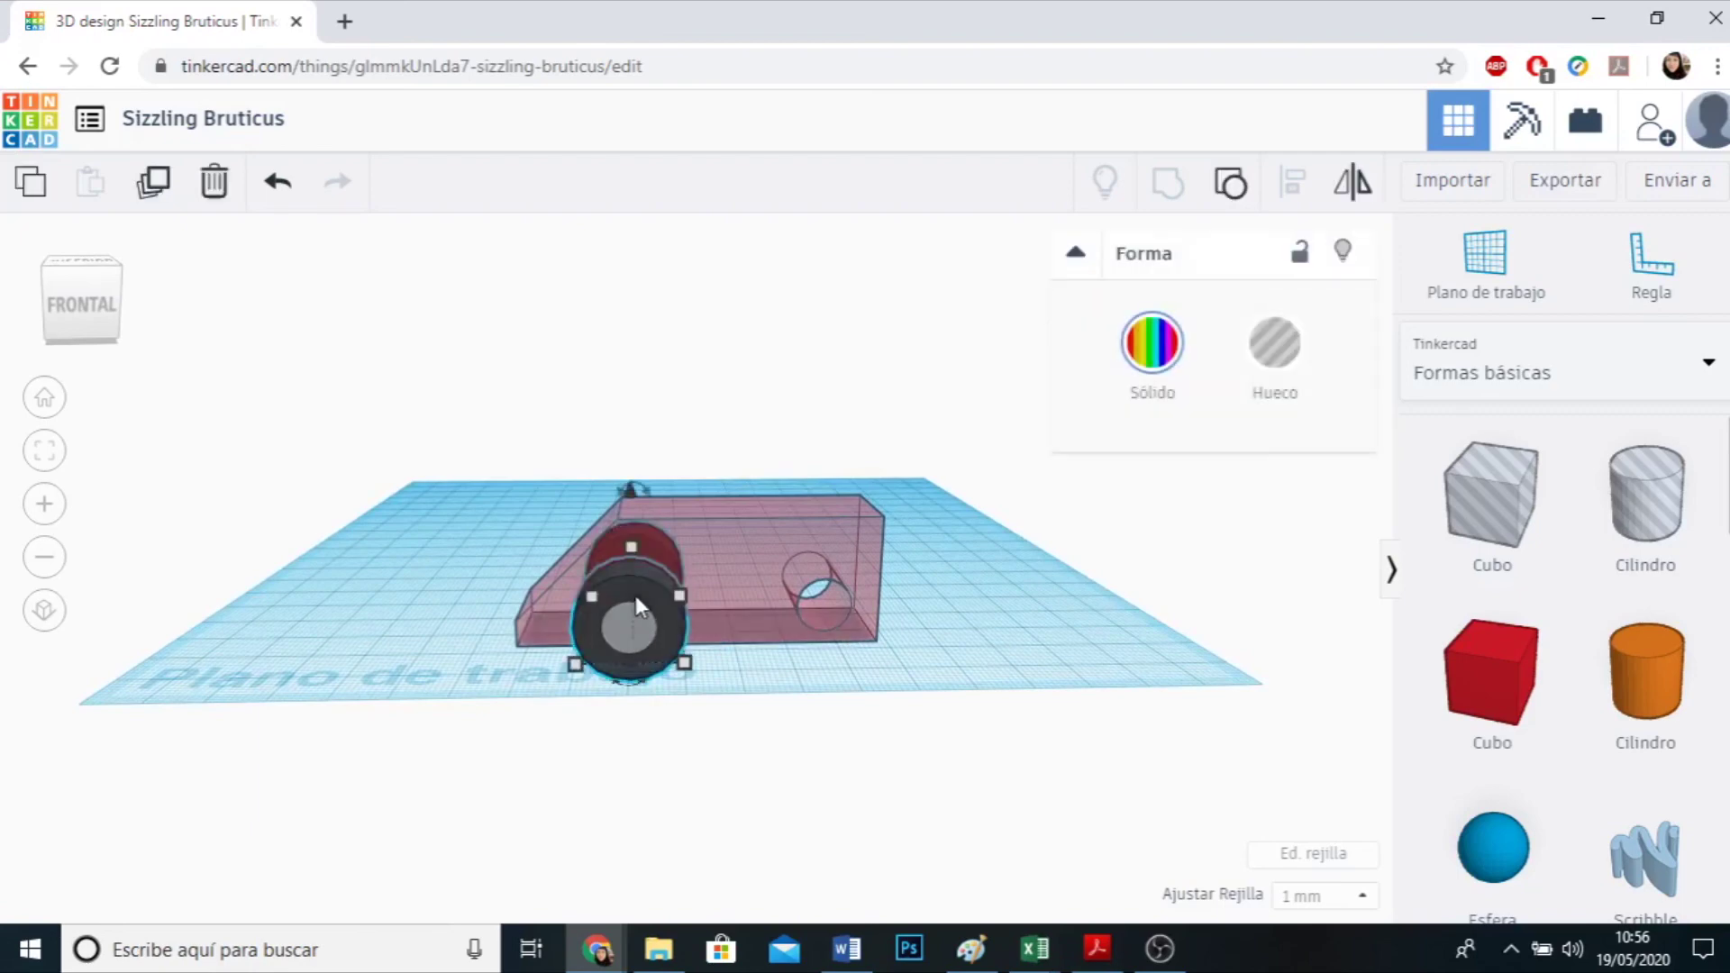
pyautogui.click(160, 212)
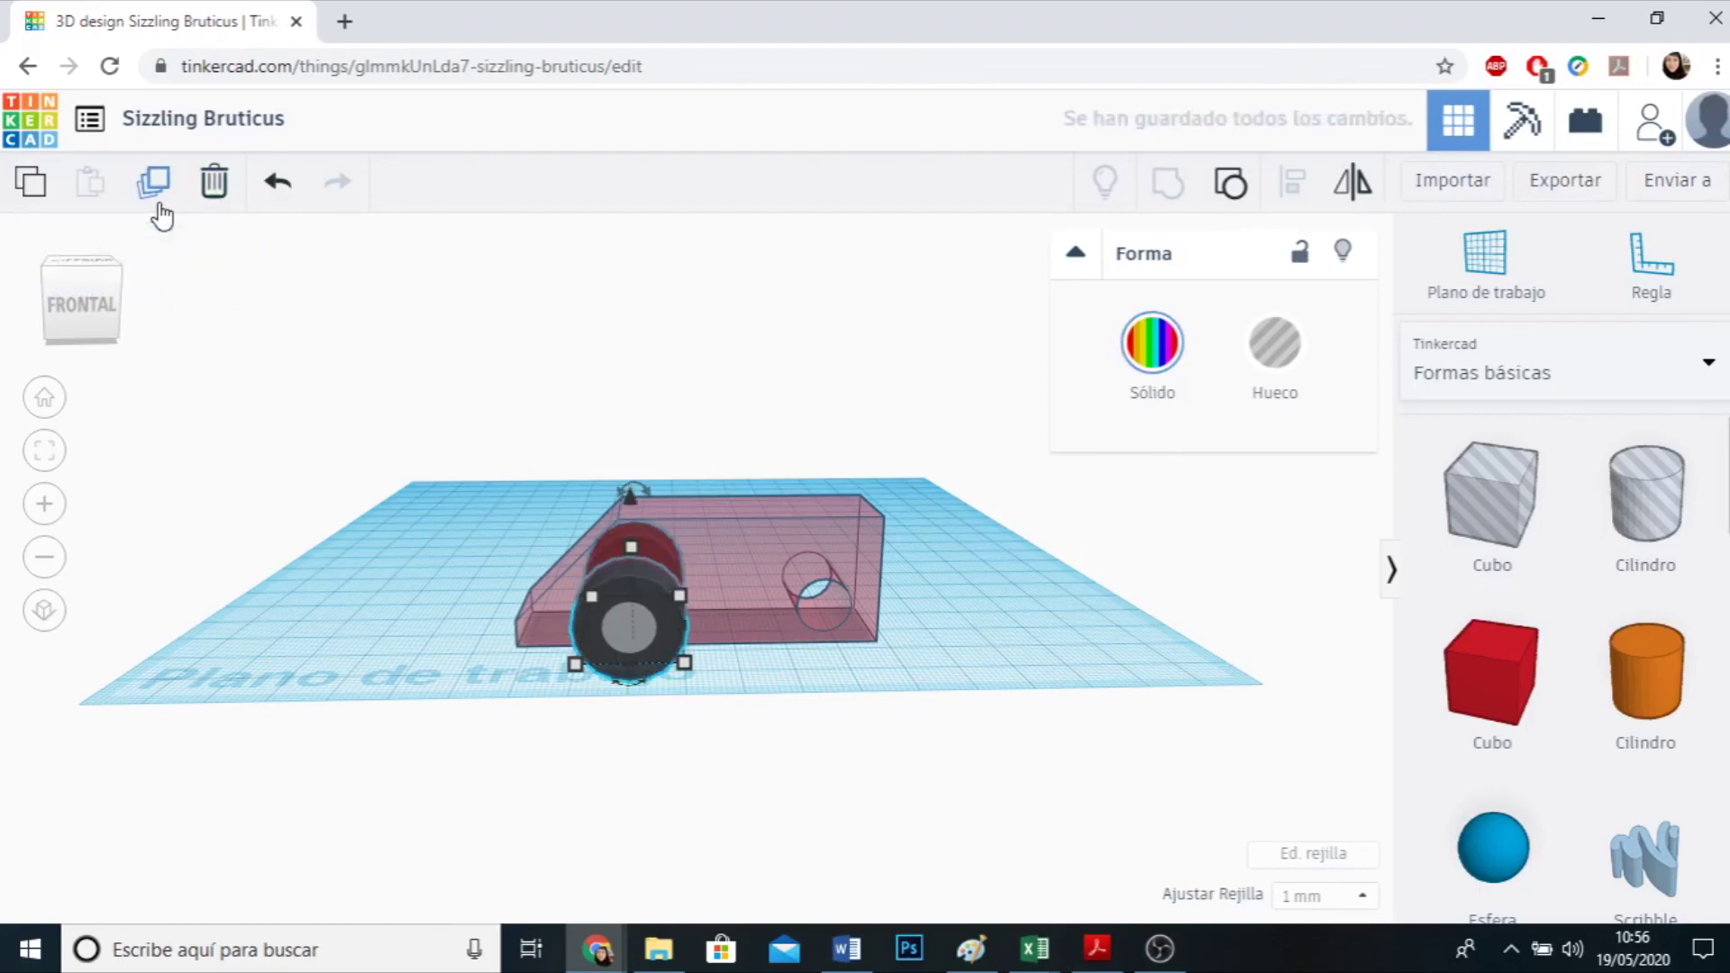
pyautogui.press('Right')
pyautogui.press('Right')
pyautogui.press('Right')
pyautogui.press('Right')
pyautogui.press('Right')
pyautogui.press('Right')
pyautogui.press('Right')
pyautogui.press('Right')
pyautogui.press('Right')
pyautogui.press('Right')
pyautogui.press('Right')
pyautogui.press('Right')
pyautogui.press('Right')
pyautogui.press('Right')
pyautogui.press('Right')
pyautogui.press('Right')
pyautogui.press('Right')
pyautogui.press('Right')
pyautogui.press('Right')
pyautogui.press('Right')
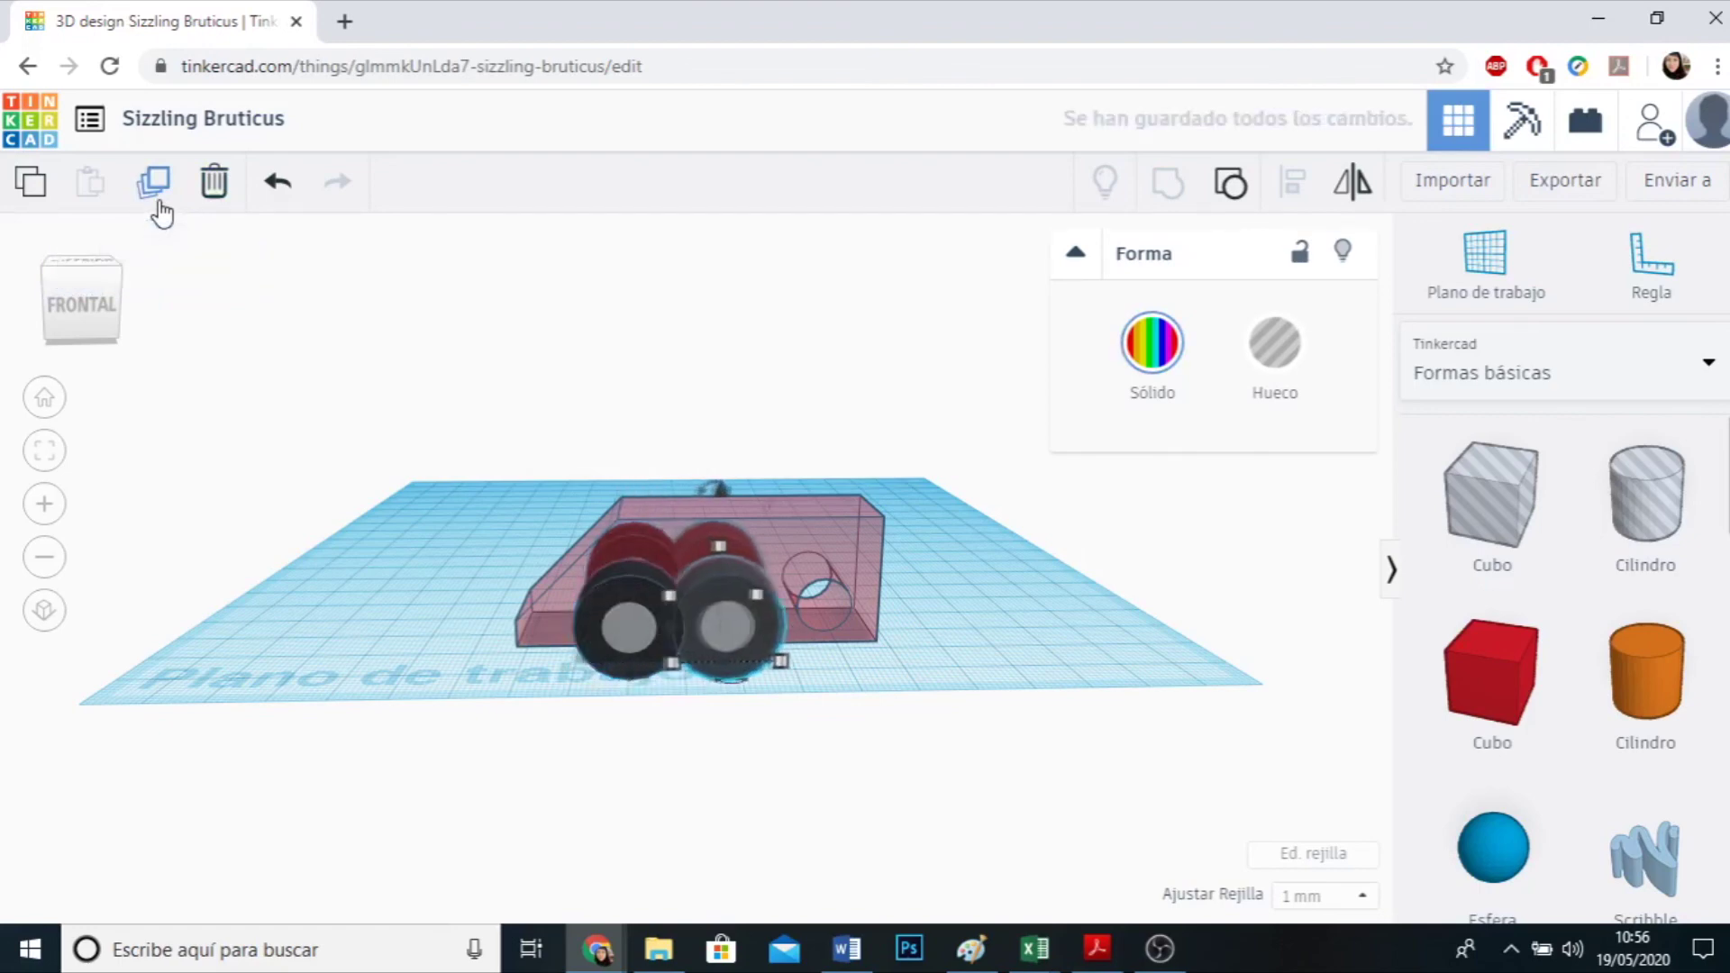
pyautogui.press('Right')
pyautogui.press('Right')
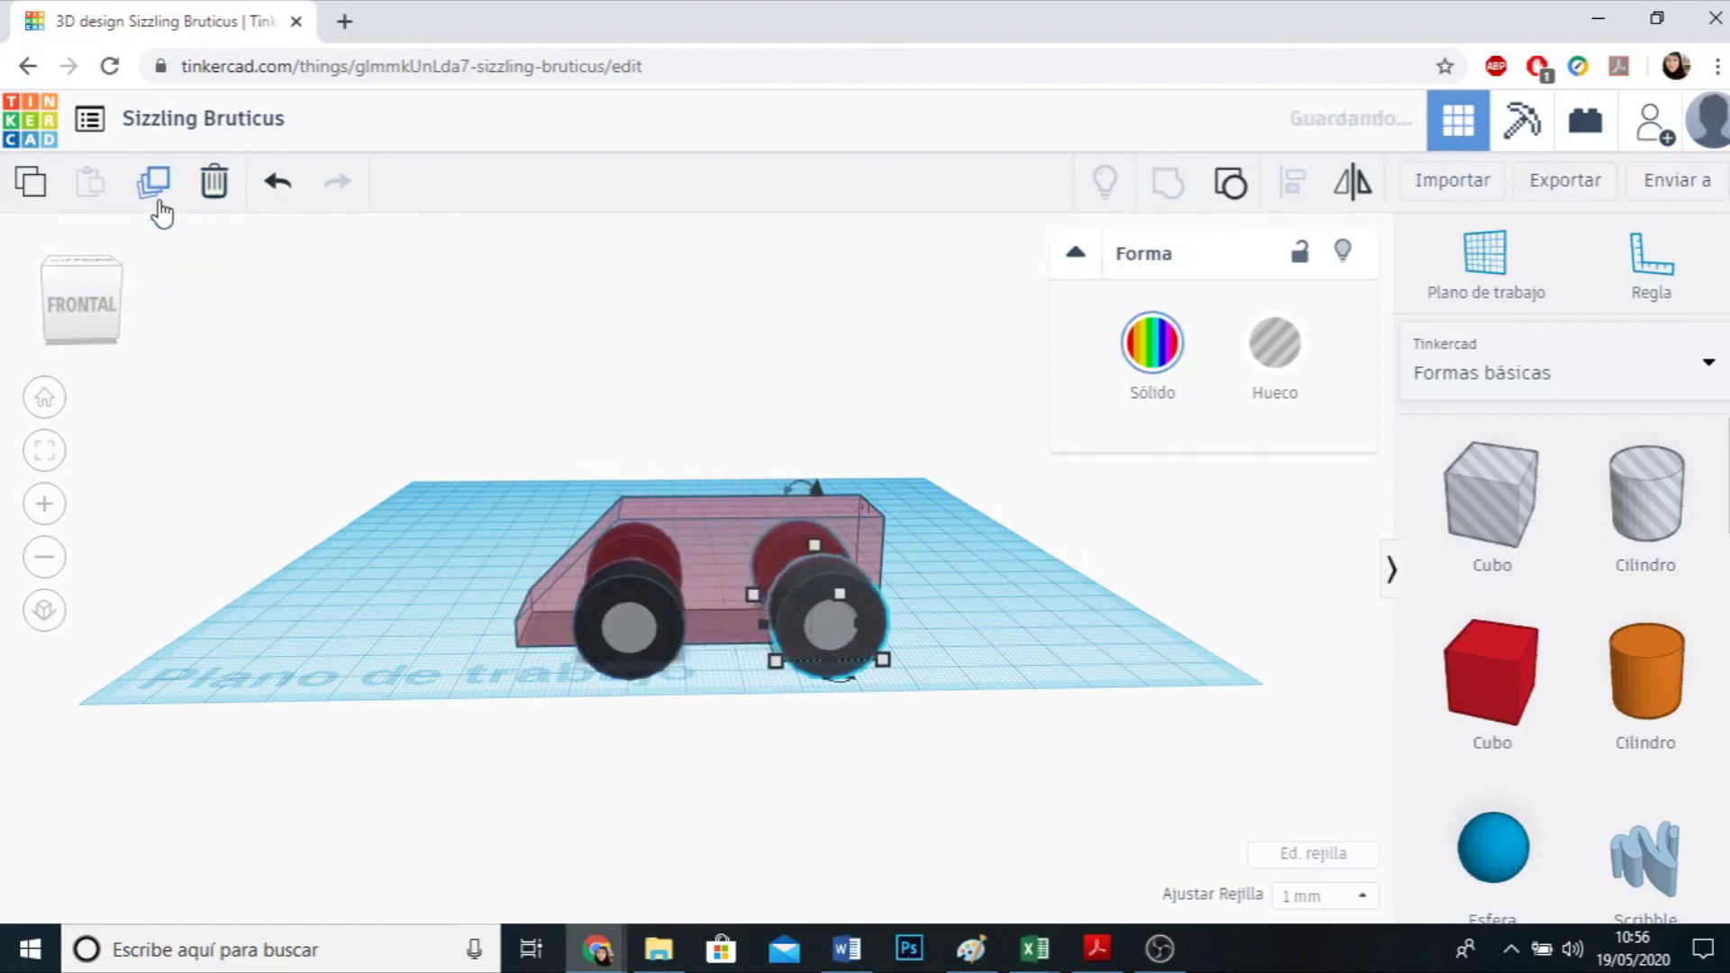
# Turn off transparency for the red vehicle body so it is solid red, and inspect the finished car from all around.
pyautogui.click(1108, 628)
pyautogui.moveTo(1108, 628); pyautogui.dragTo(162, 657, button='right')
pyautogui.click(726, 520)
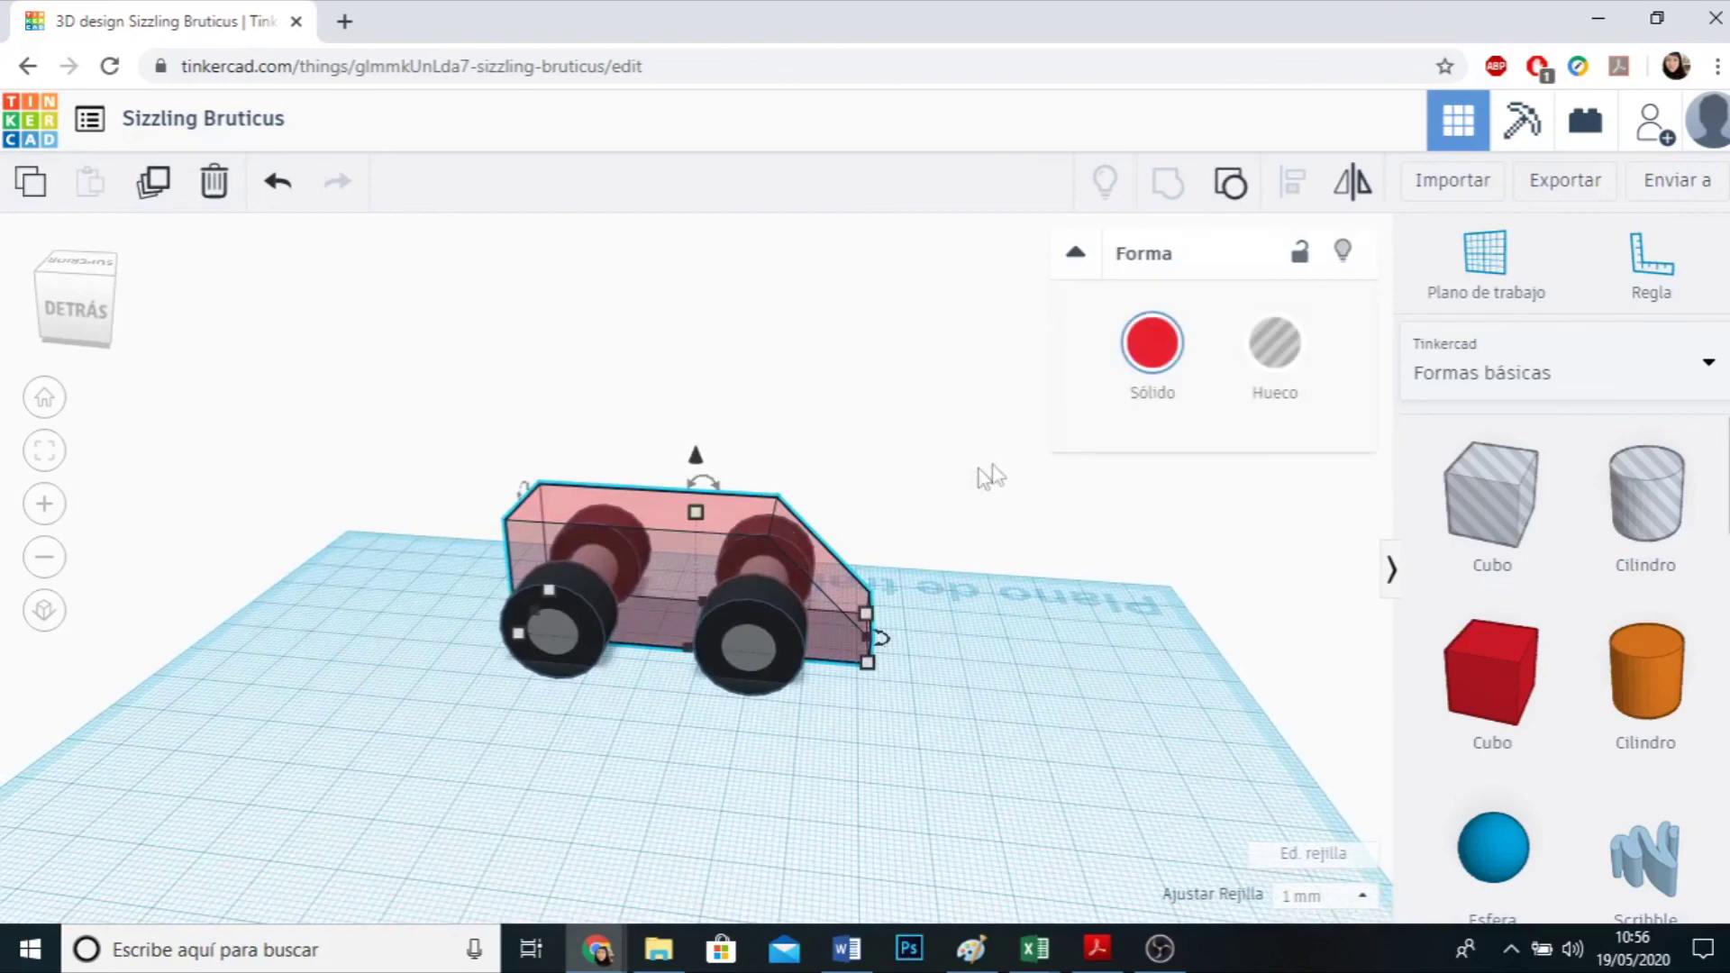
pyautogui.click(1151, 342)
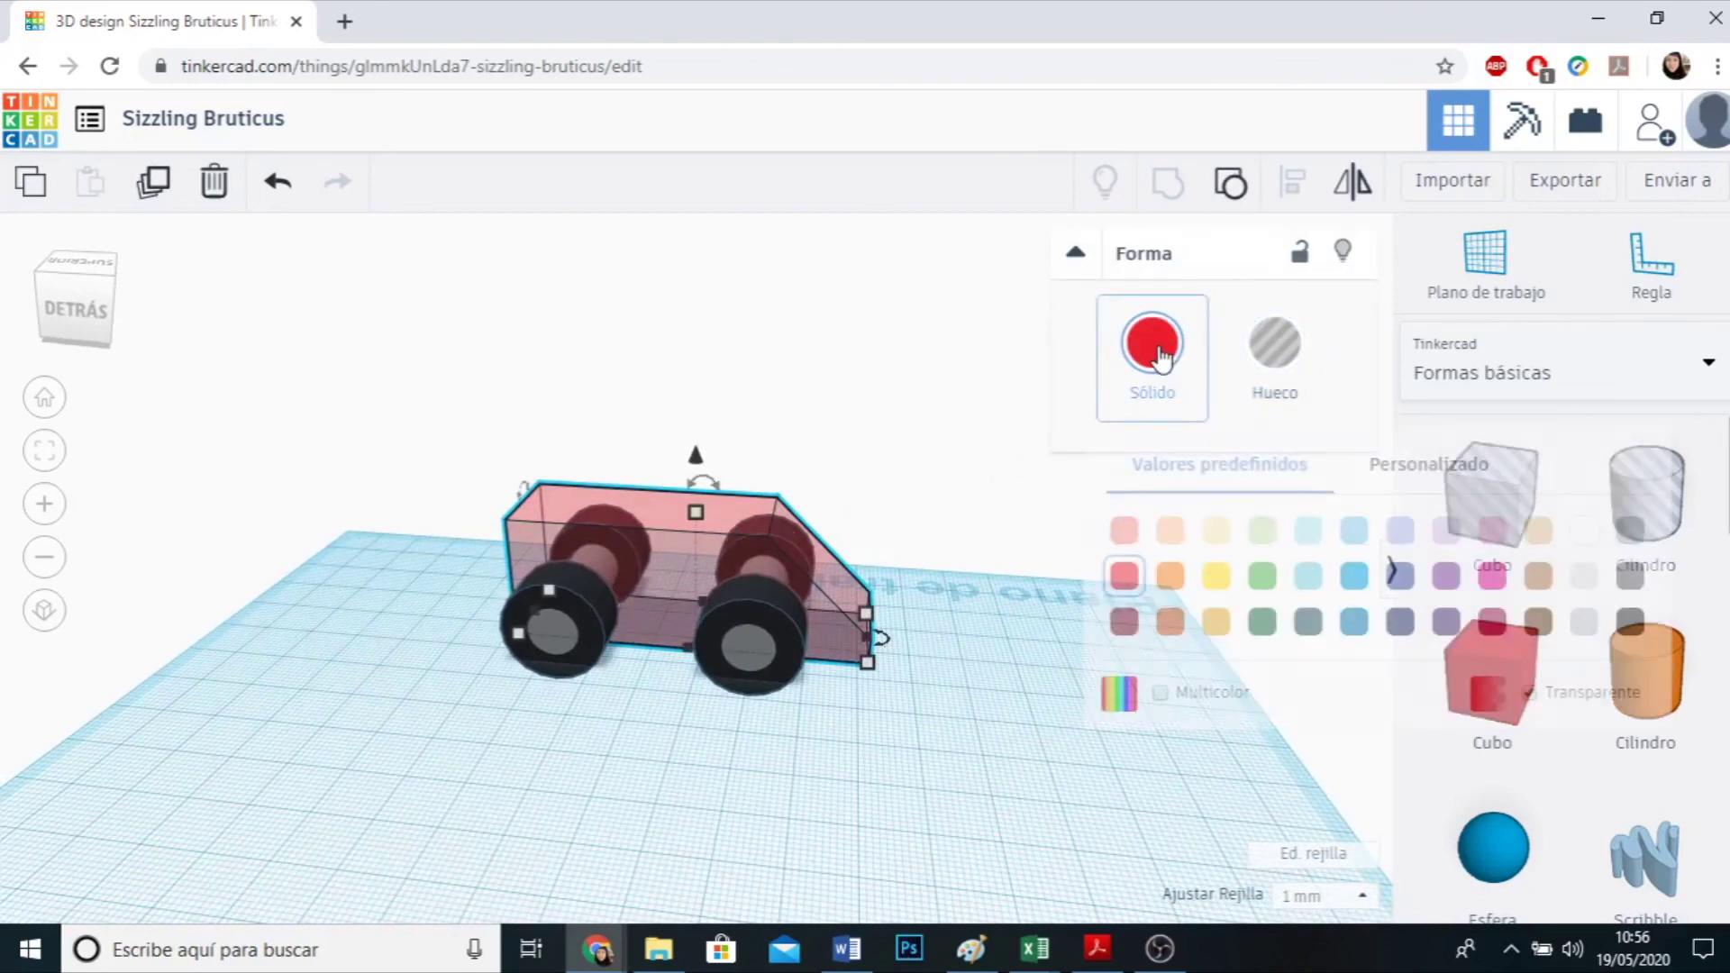
pyautogui.click(1527, 693)
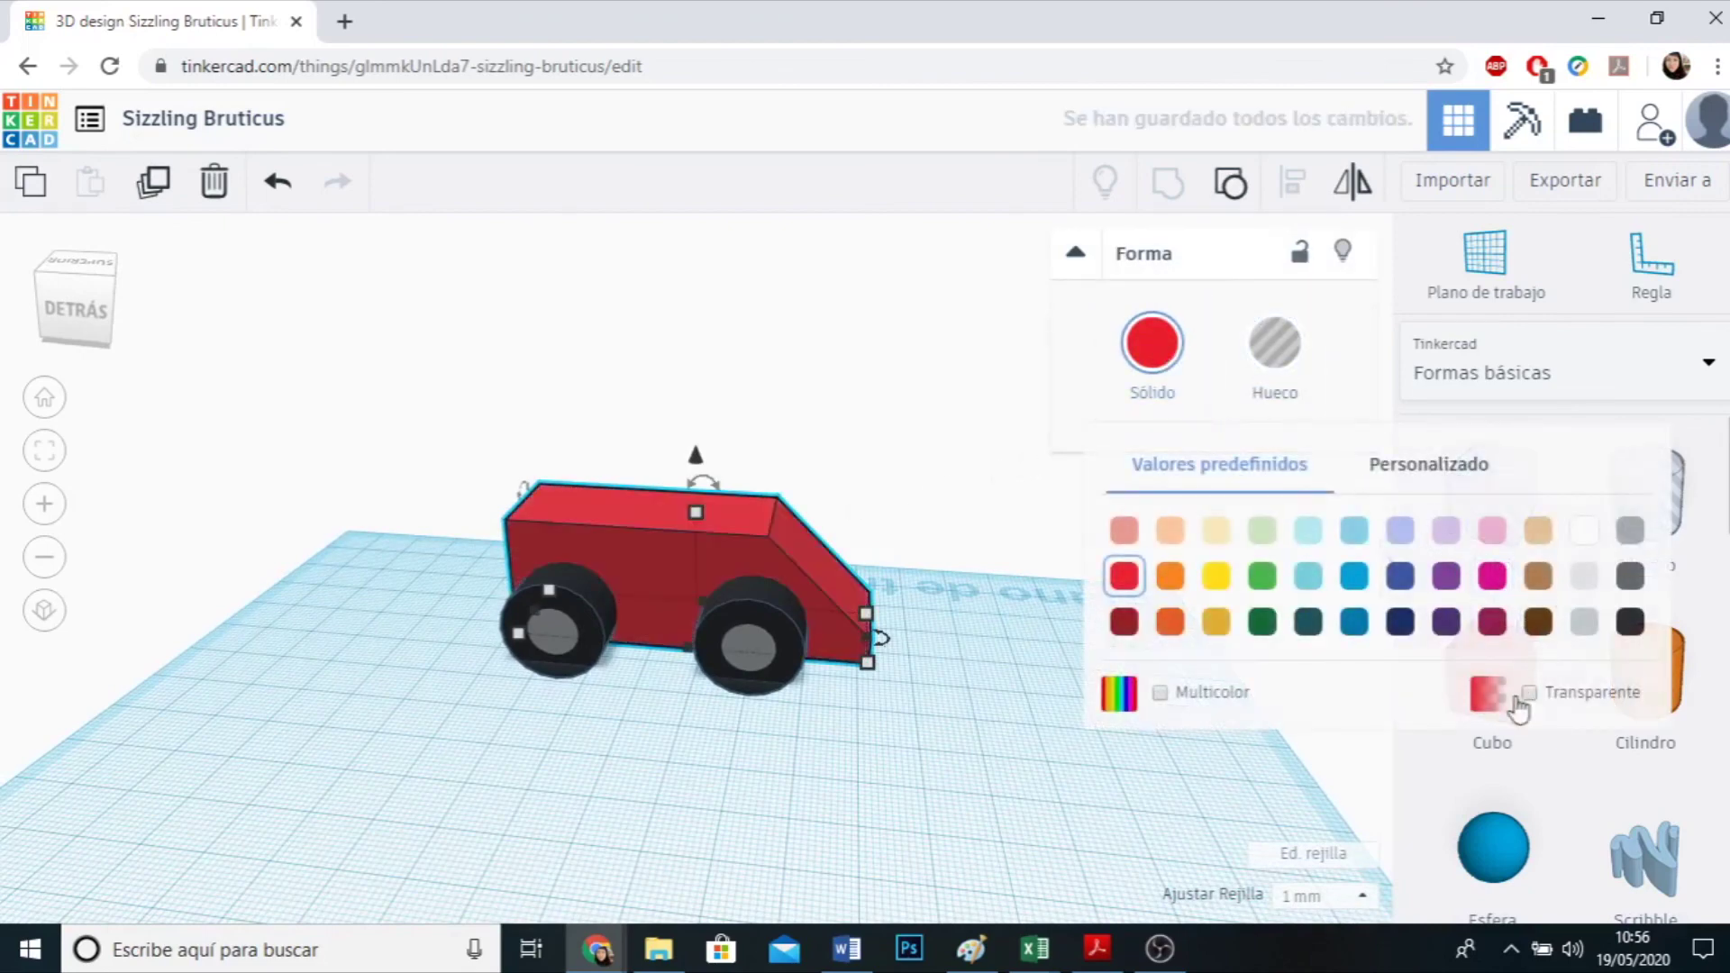
pyautogui.click(1205, 848)
pyautogui.moveTo(1206, 849); pyautogui.dragTo(714, 815, button='right')
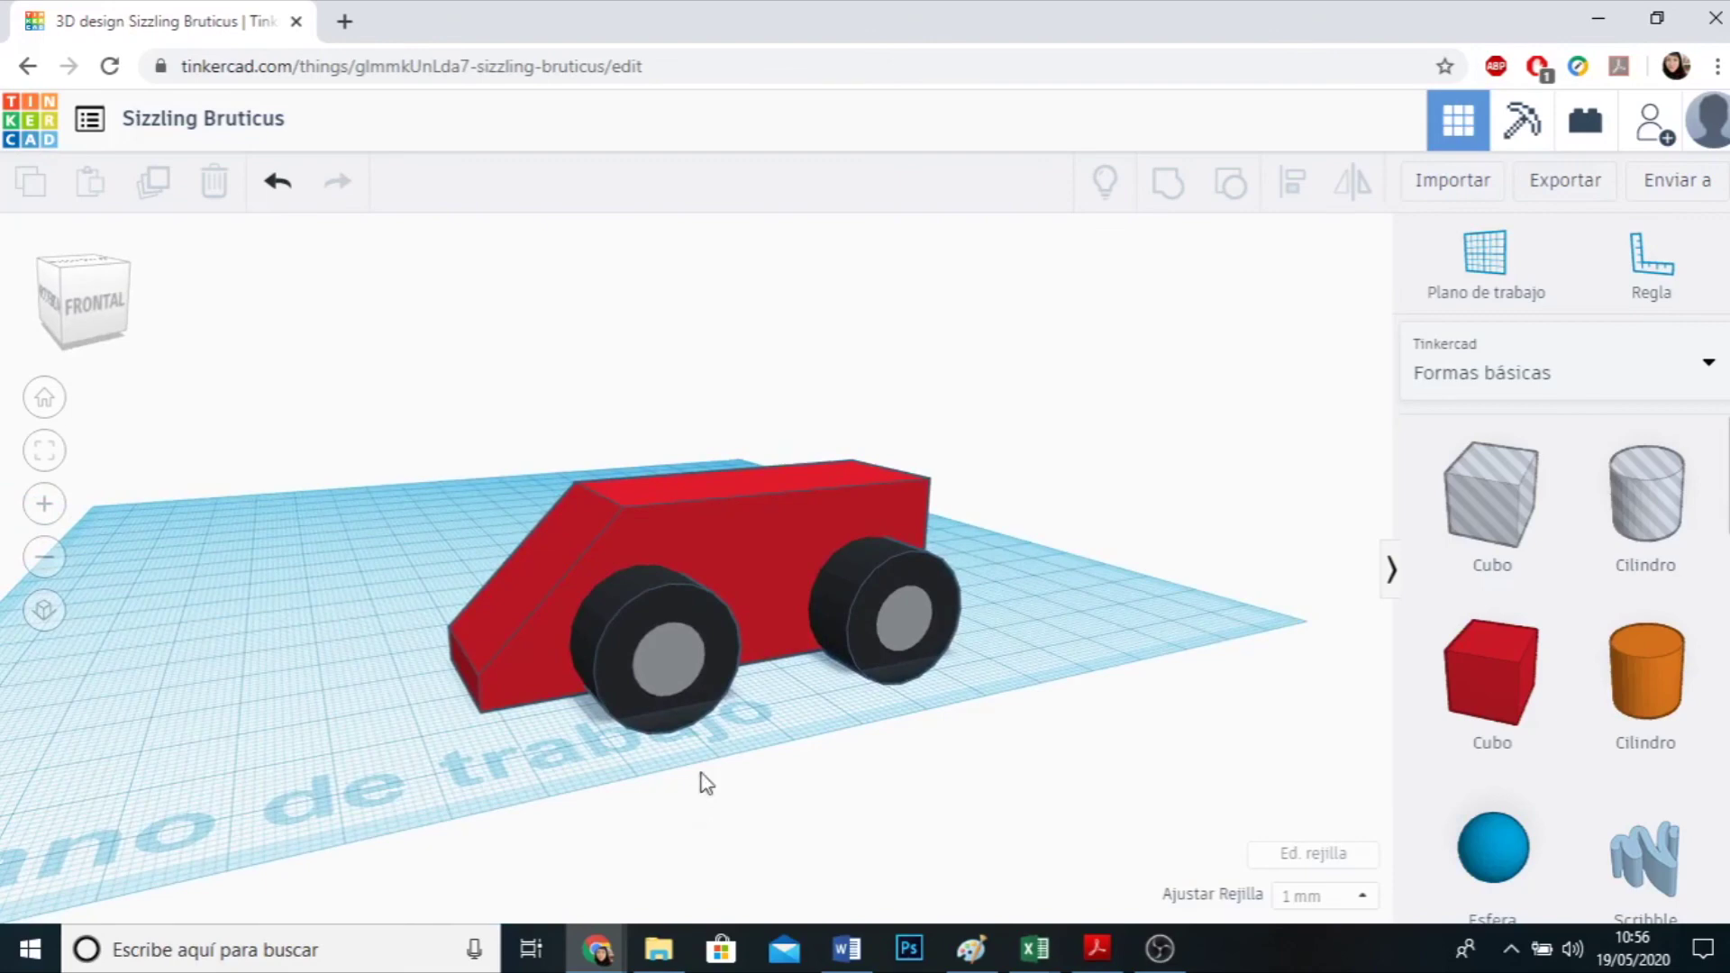
pyautogui.moveTo(431, 810); pyautogui.dragTo(1347, 846, button='right')
pyautogui.moveTo(508, 854); pyautogui.dragTo(1189, 835, button='right')
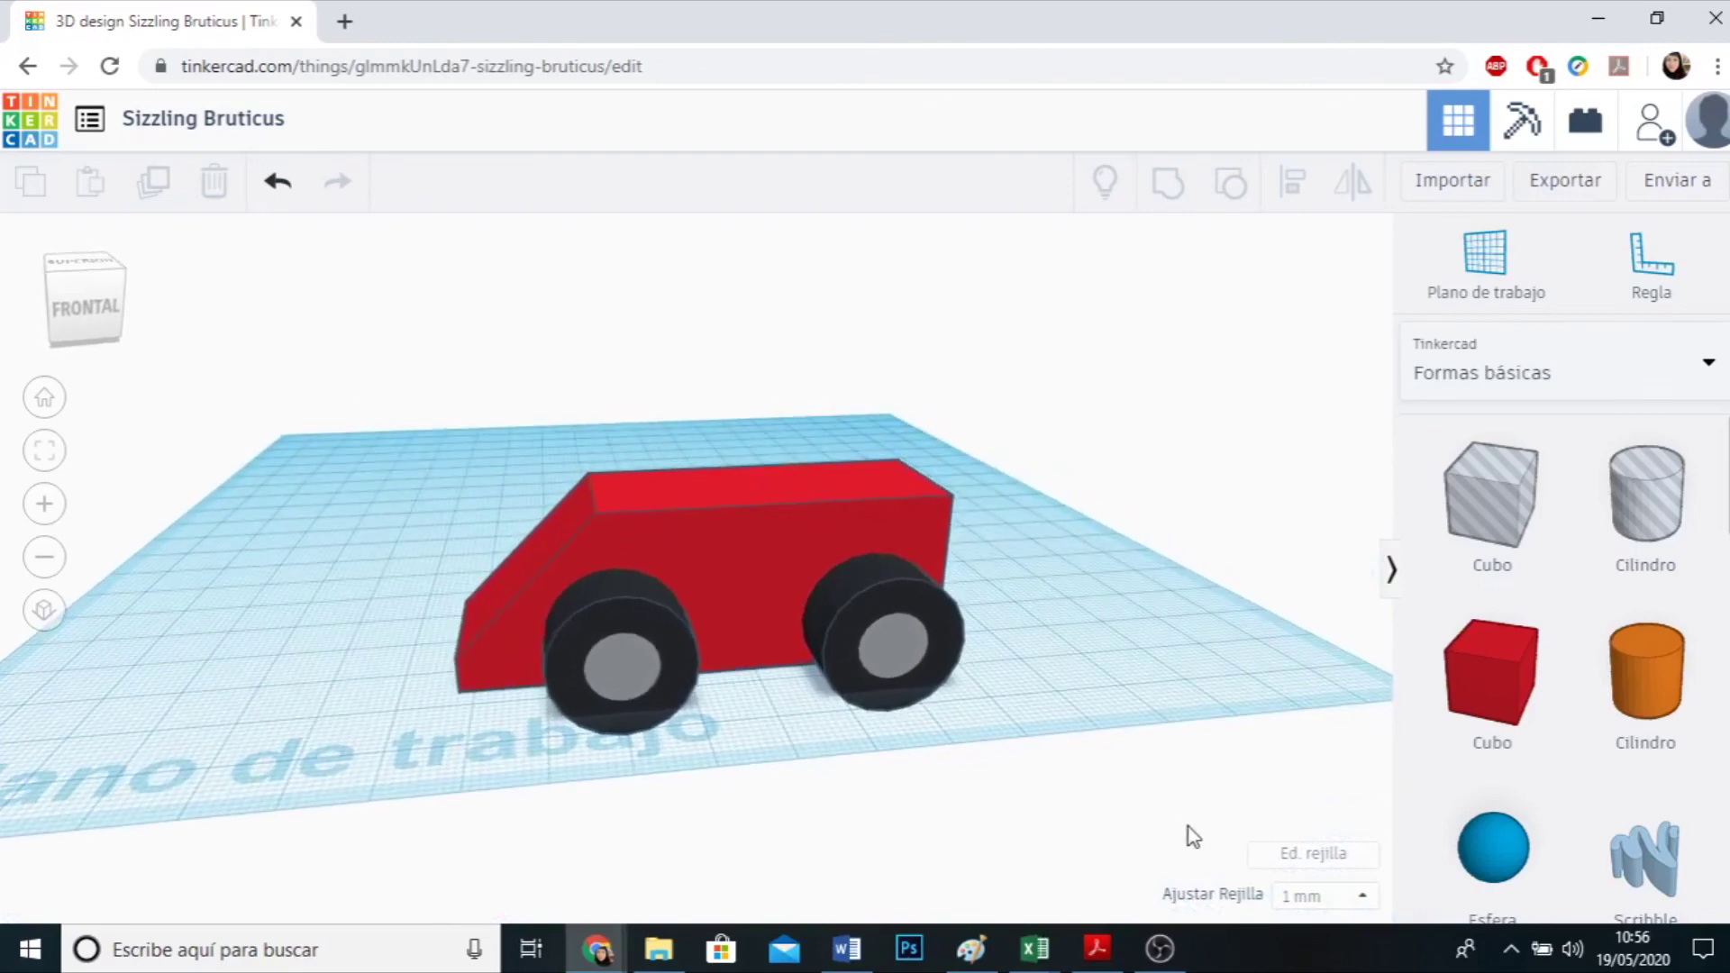
# Rename the design as "LVL 2 - Un cotxe amb eixos!".
pyautogui.click(257, 122)
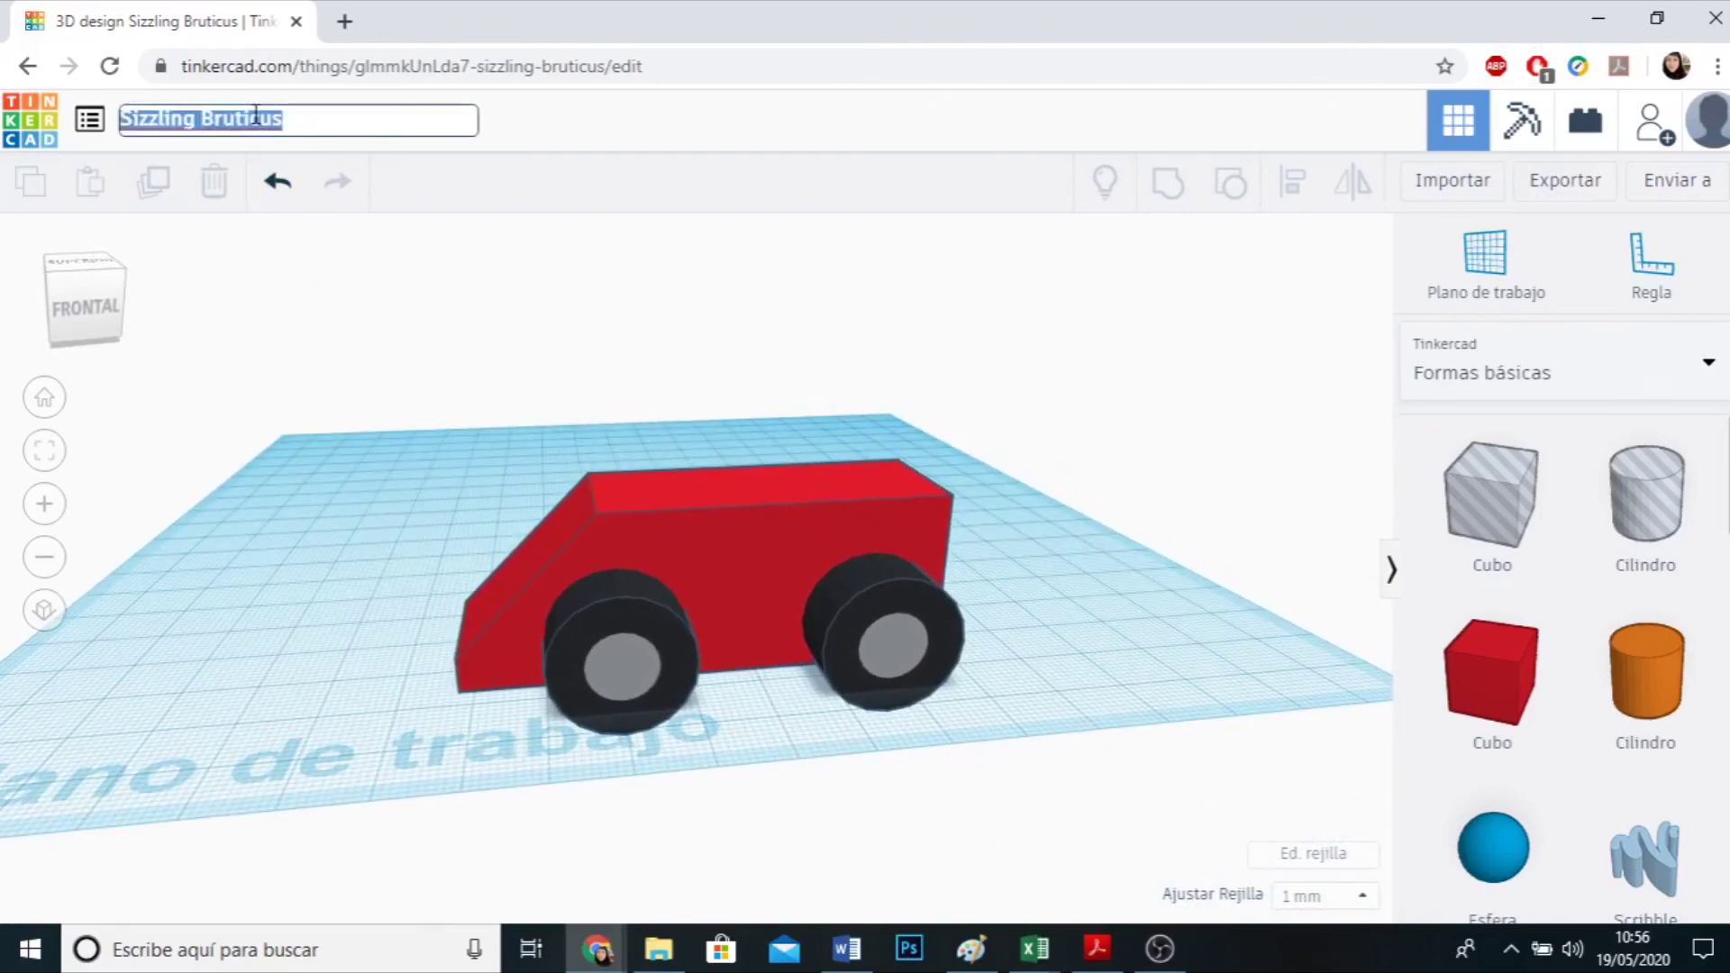
pyautogui.write('LVL 2 - Un cotxe amb eixos!')
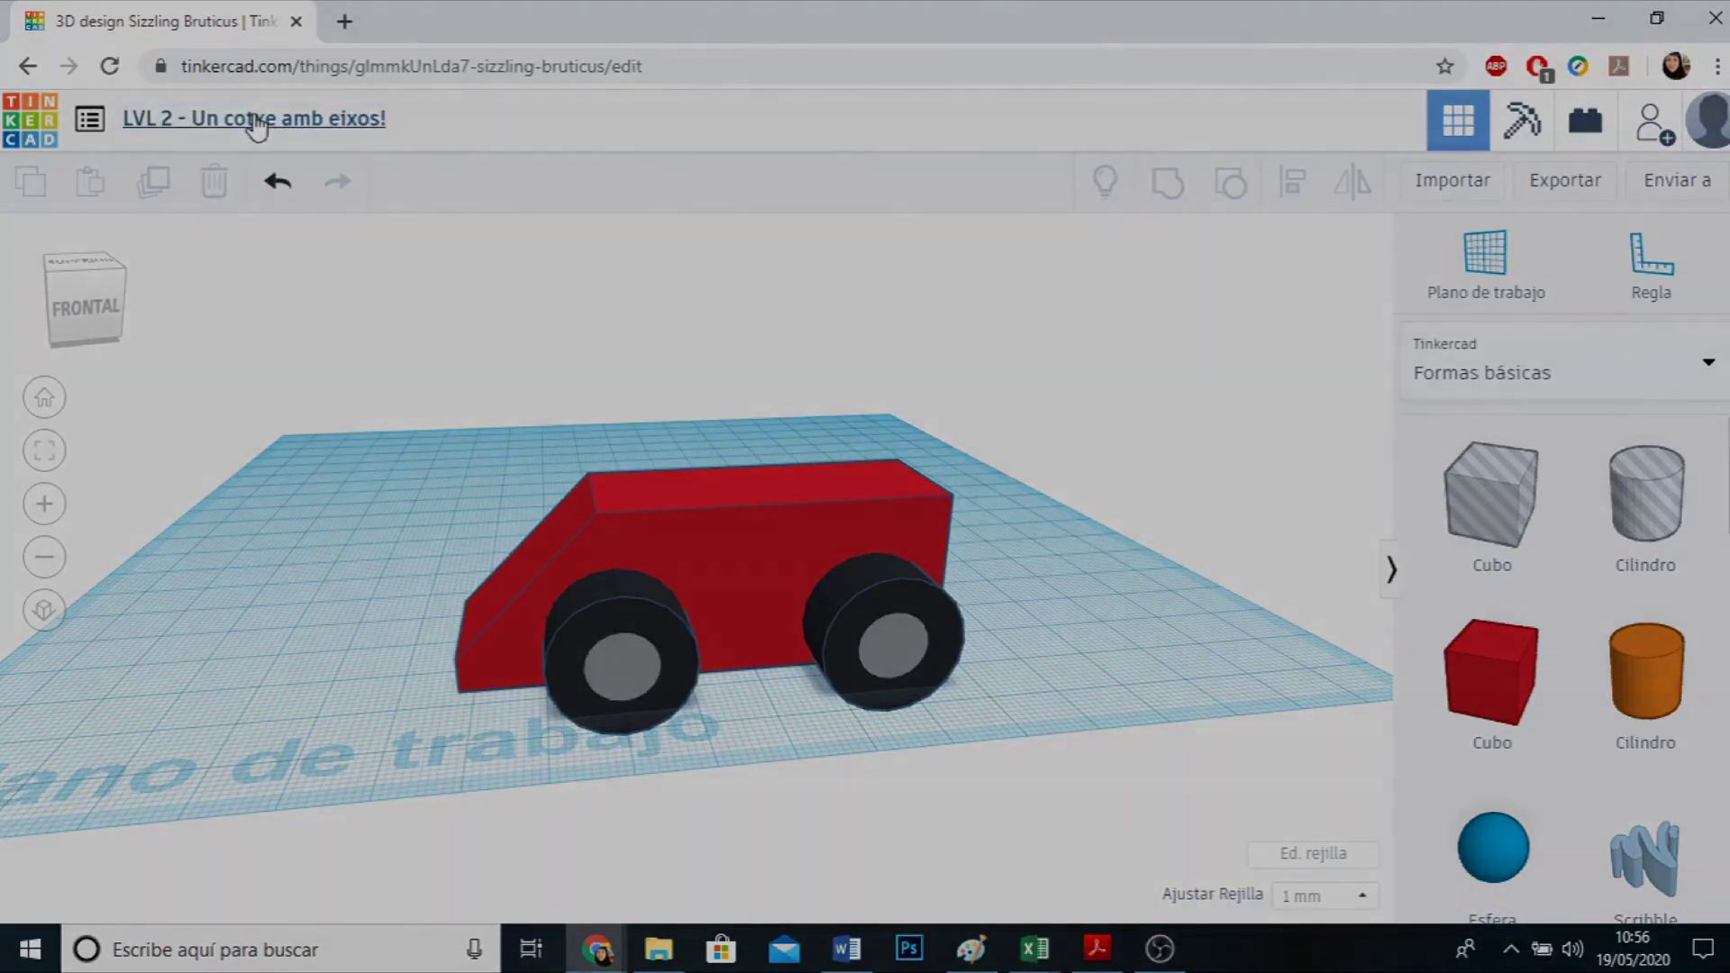
pyautogui.press('Return')
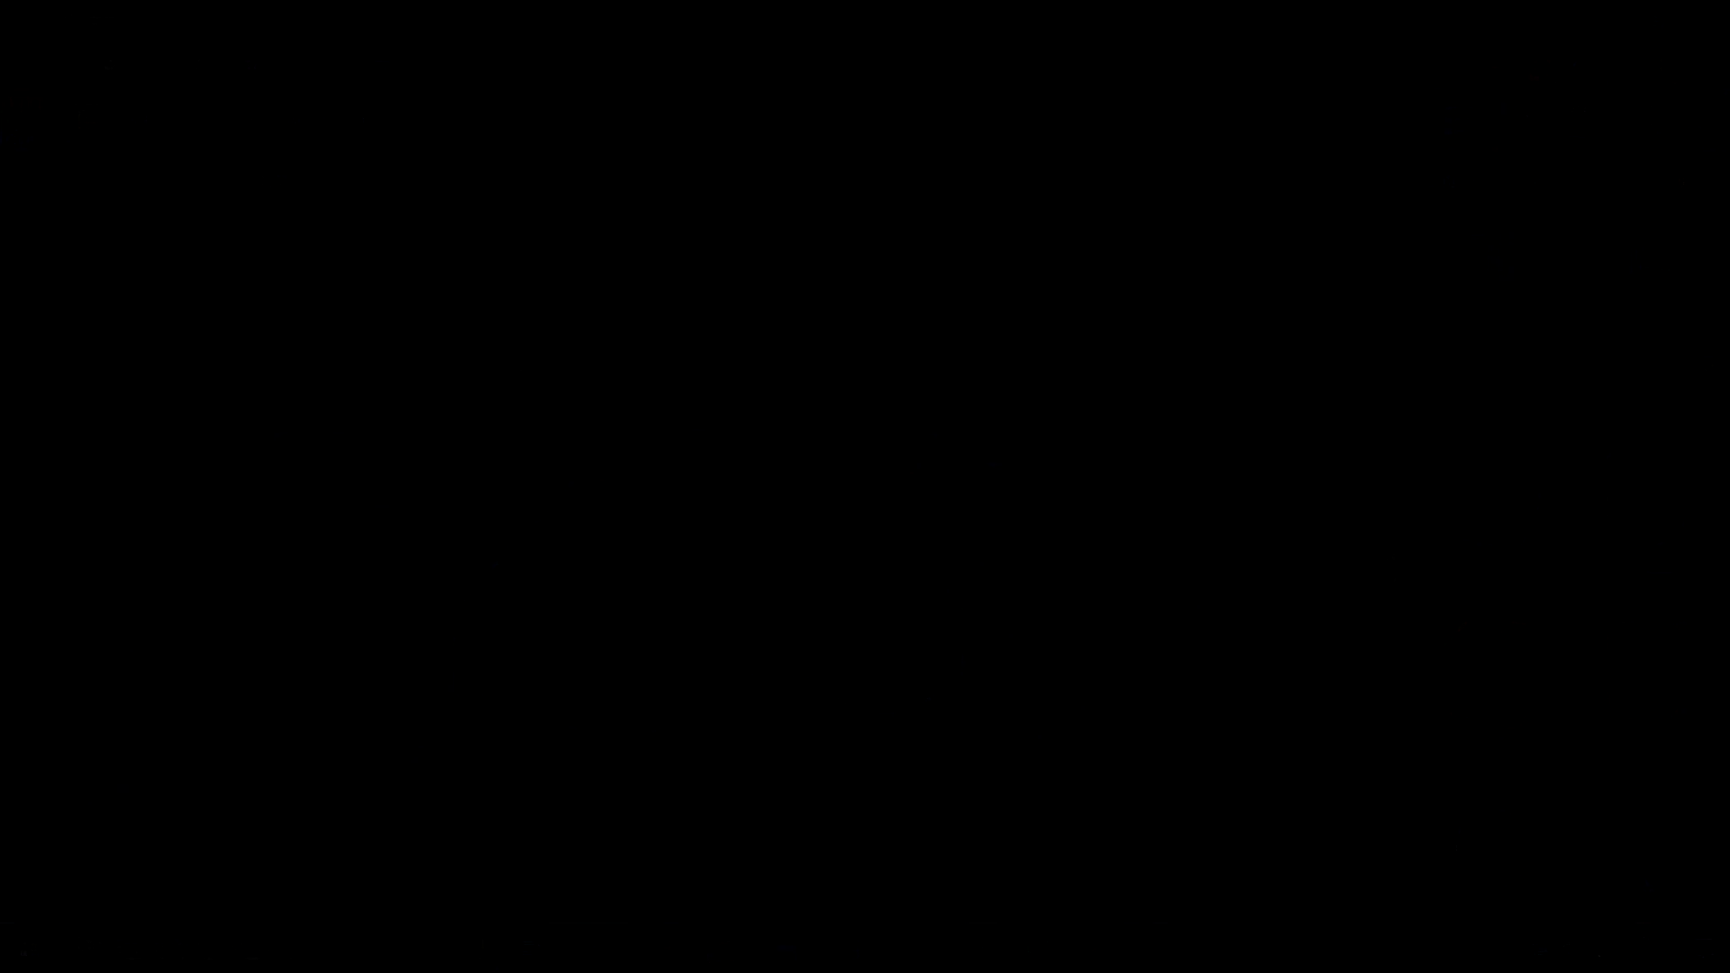